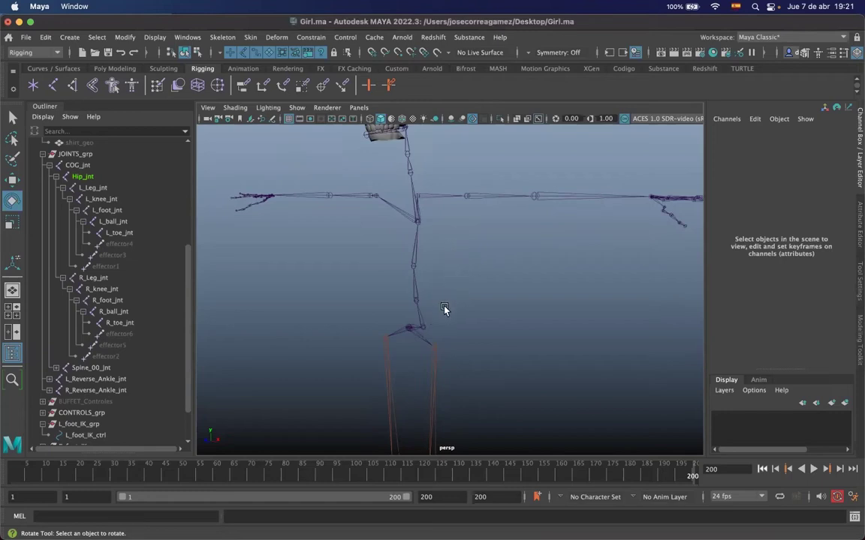
mouse_move(446, 293)
left_mouse_down("alt")
mouse_move(392, 295)
mouse_move(441, 299)
left_mouse_up("alt")
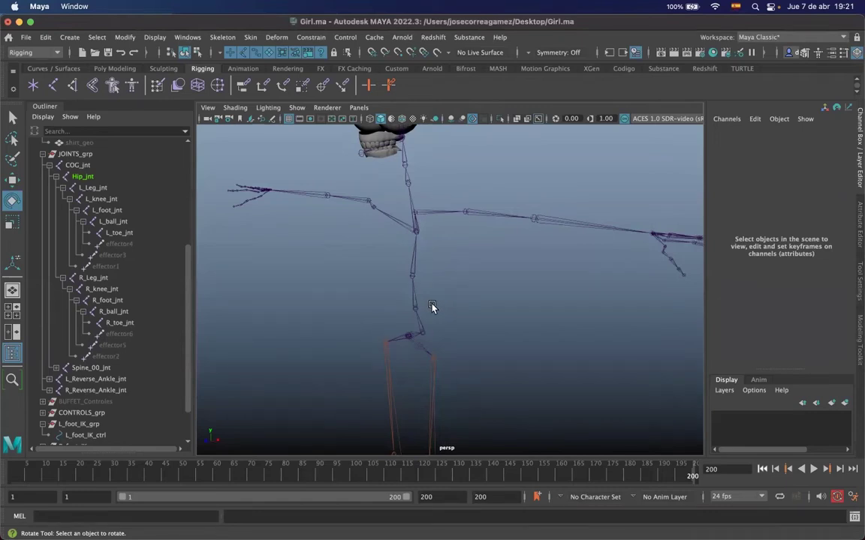
left_click(187, 37)
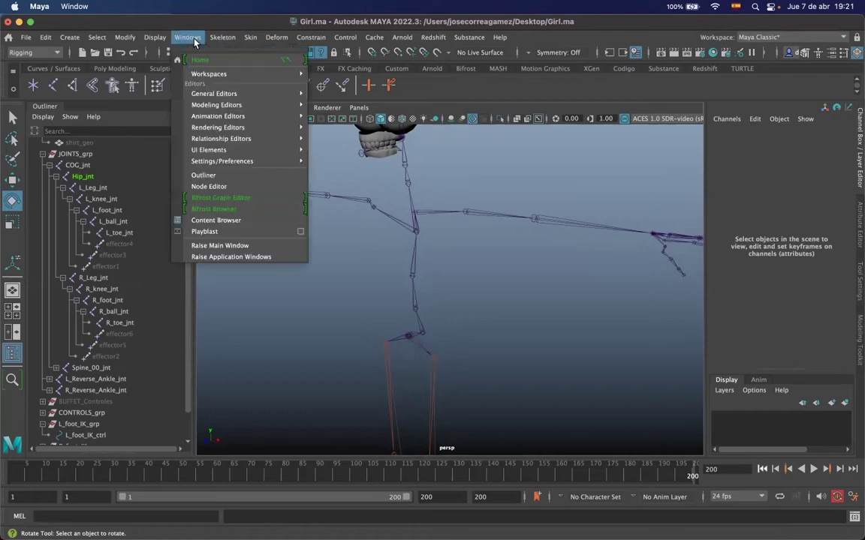
left_click(494, 336)
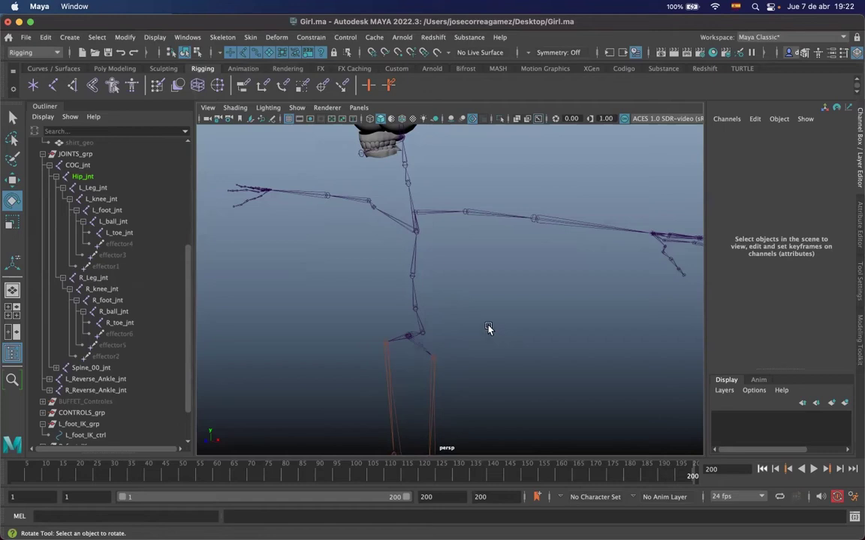
left_click_drag(412, 303, 439, 251, "alt")
left_click_drag(387, 251, 461, 257, "alt")
middle_click_drag(462, 257, 475, 263, "alt")
right_click_drag(474, 262, 525, 271, "alt")
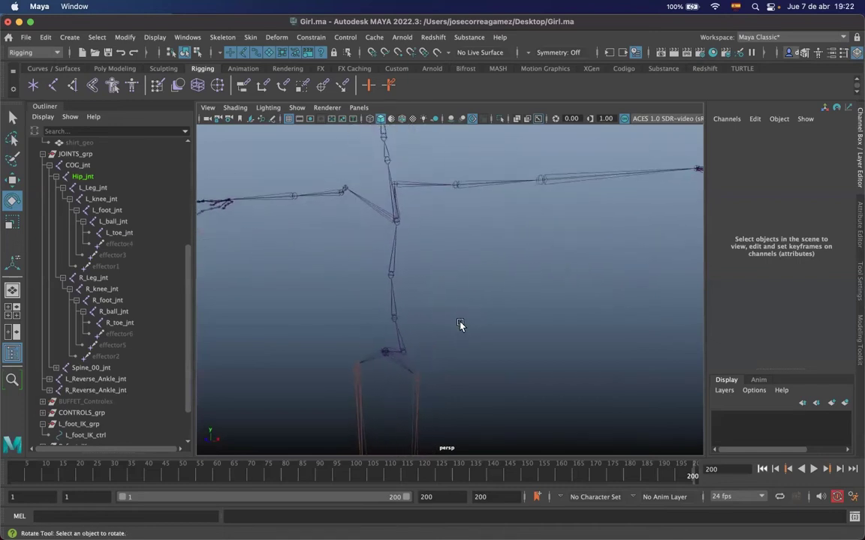
mouse_move(471, 321)
left_mouse_down("alt")
mouse_move(436, 320)
mouse_move(470, 320)
left_mouse_up("alt")
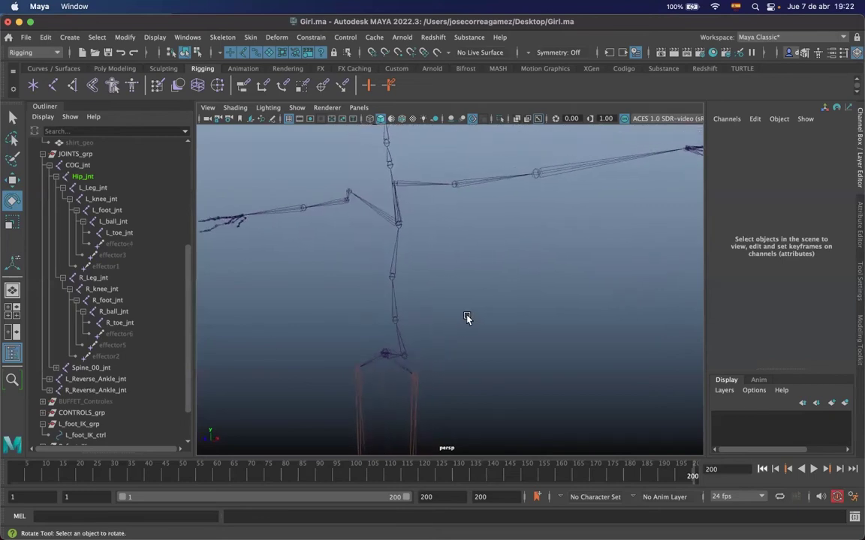
left_click_drag(433, 299, 451, 295, "alt")
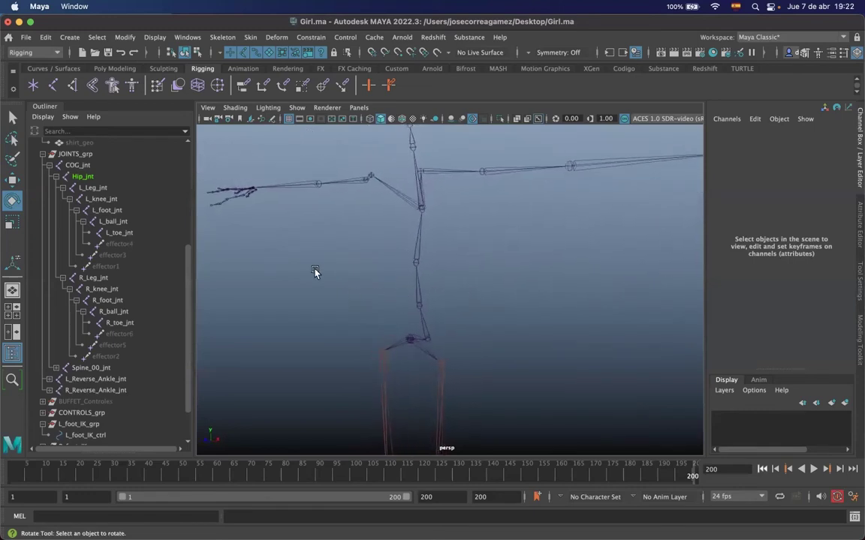
Hide the L_Leg_jnt and R_Leg_jnt leg joint chains
left_click_drag(469, 380, 369, 392)
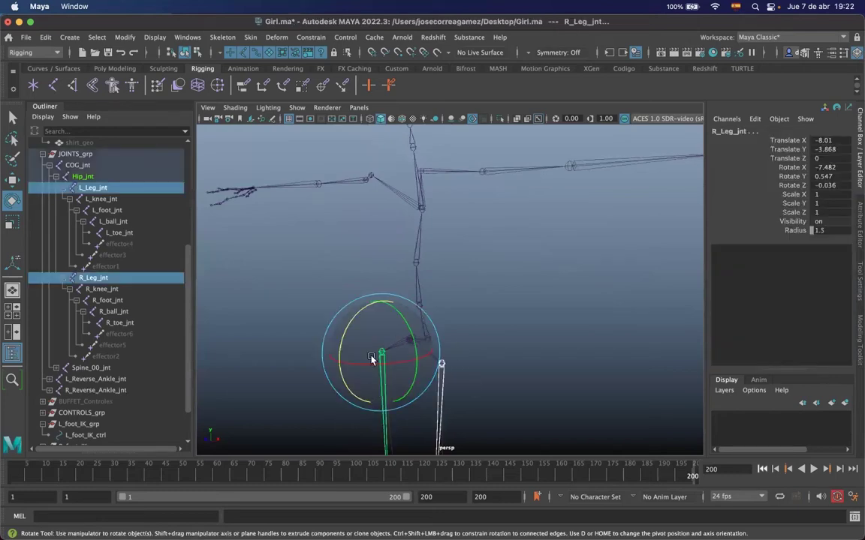
key("ctrl+h")
left_click_drag(445, 347, 385, 343)
key("super+z")
left_click(550, 354)
left_click(409, 339)
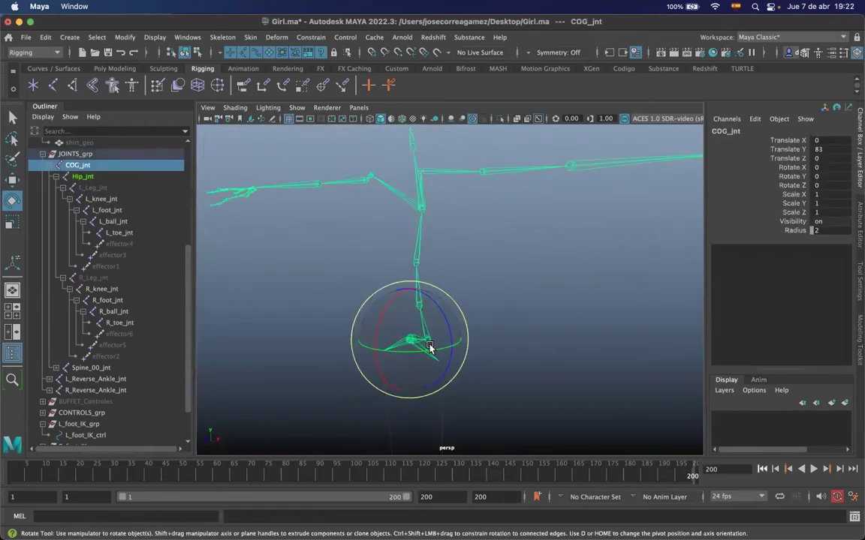
left_click(517, 347)
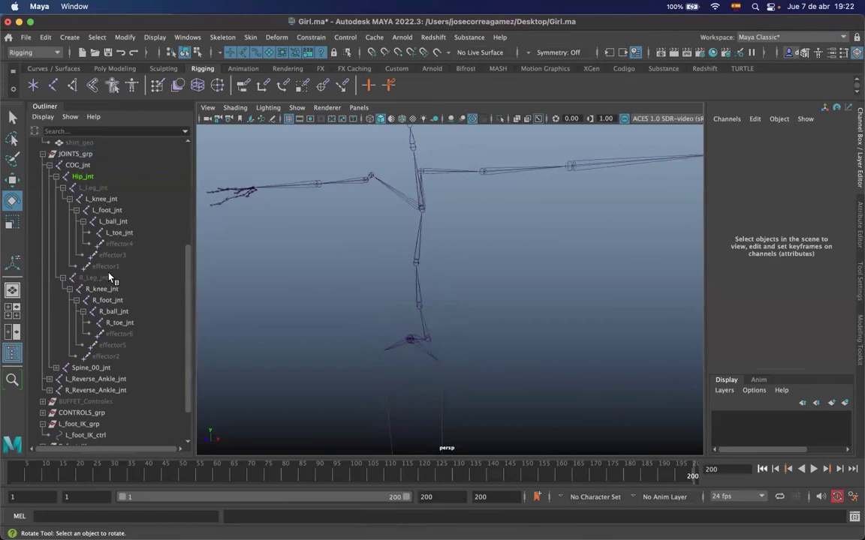
Frame the left knee joint in the view and hide L_Leg_jnt together with its child joints
left_click(102, 199)
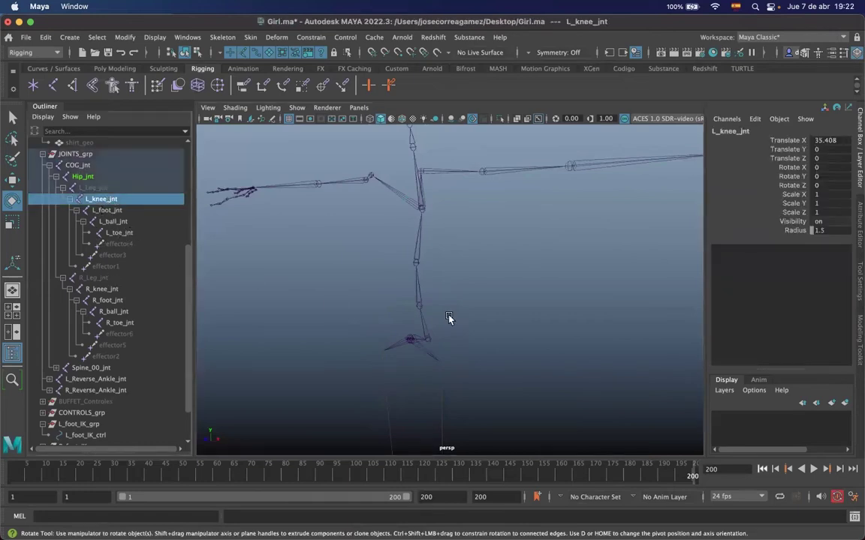
key("f")
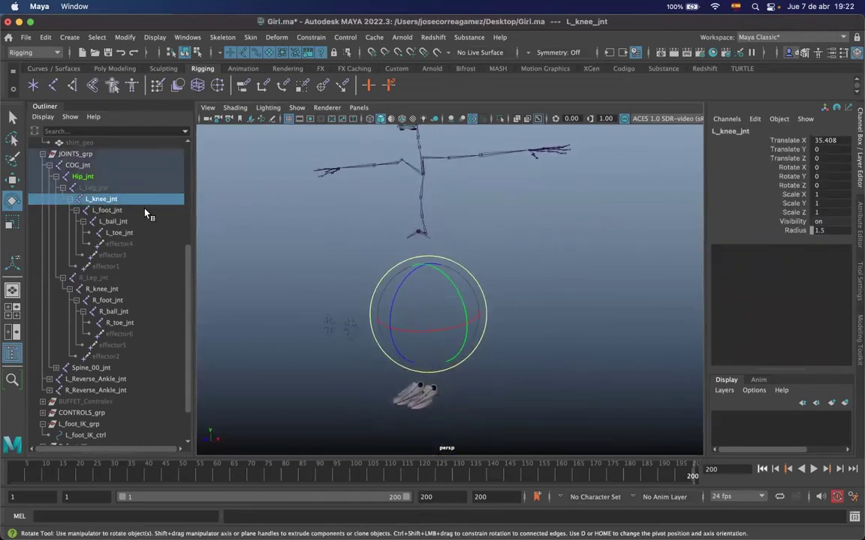
left_click(92, 188)
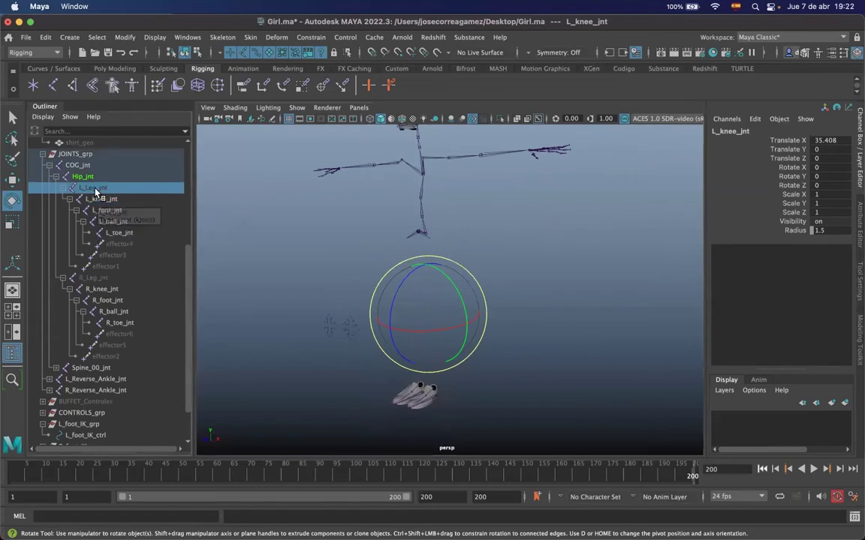
left_click(108, 233, "shift")
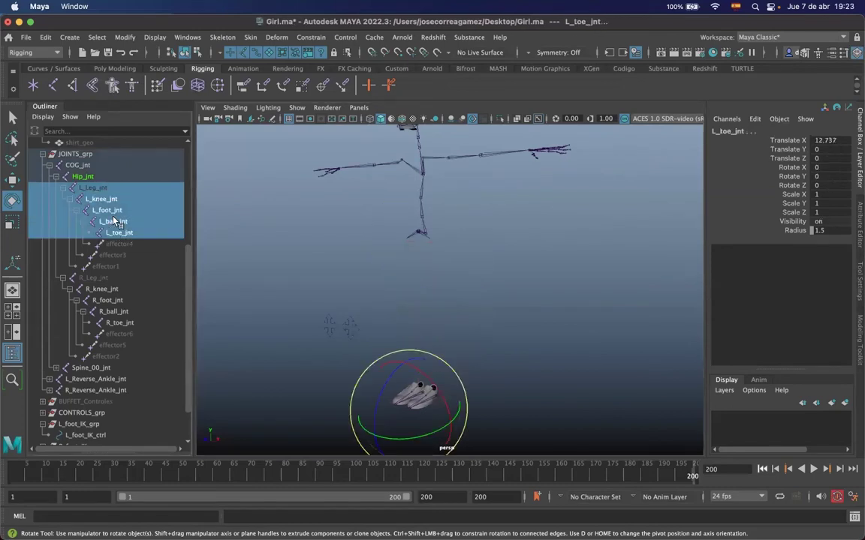
left_click(102, 191)
key("ctrl+h")
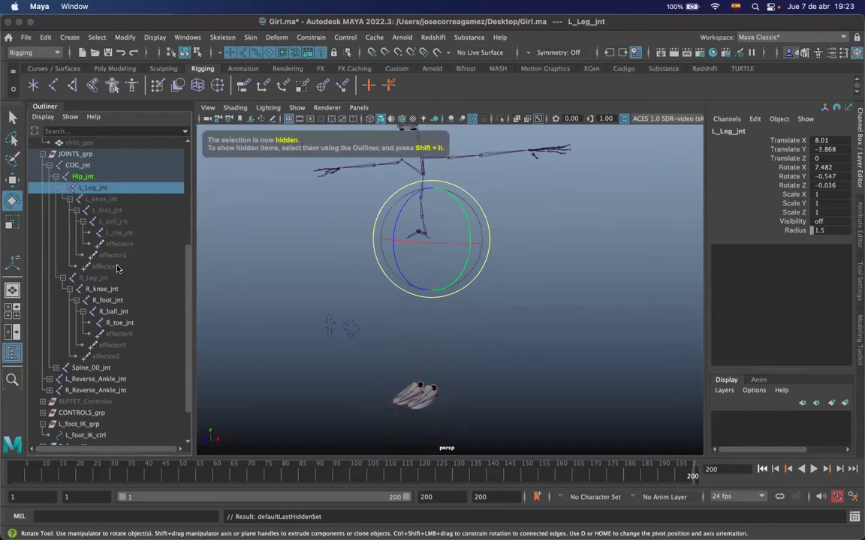
left_click(560, 305)
Try to hide COG_jnt and Hip_jnt together
left_click(78, 165)
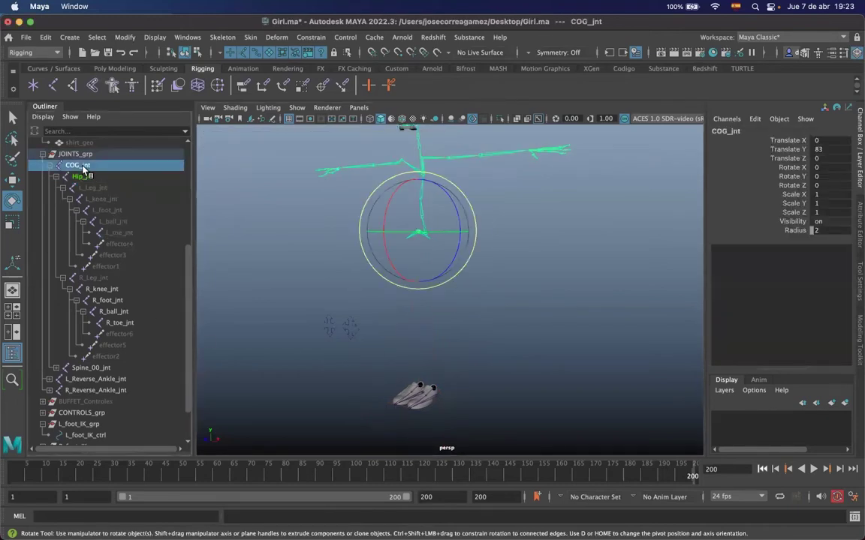
left_click(49, 165)
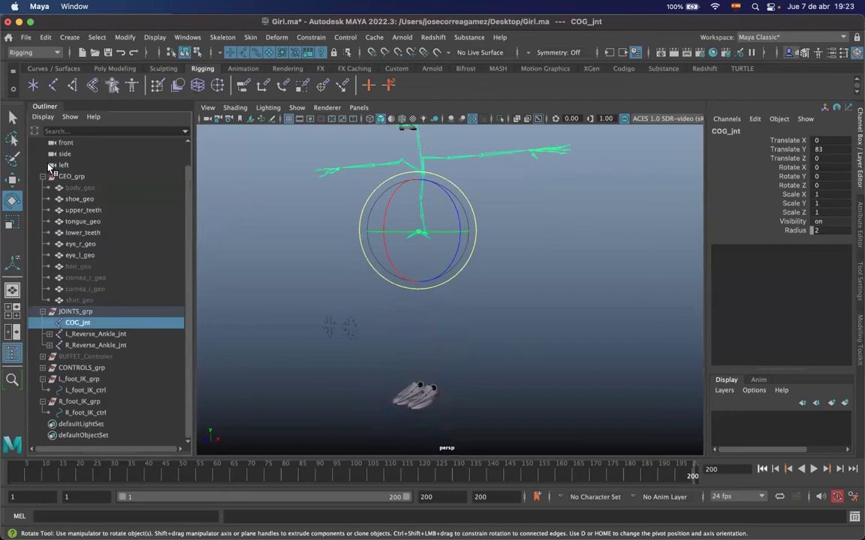
left_click(50, 322)
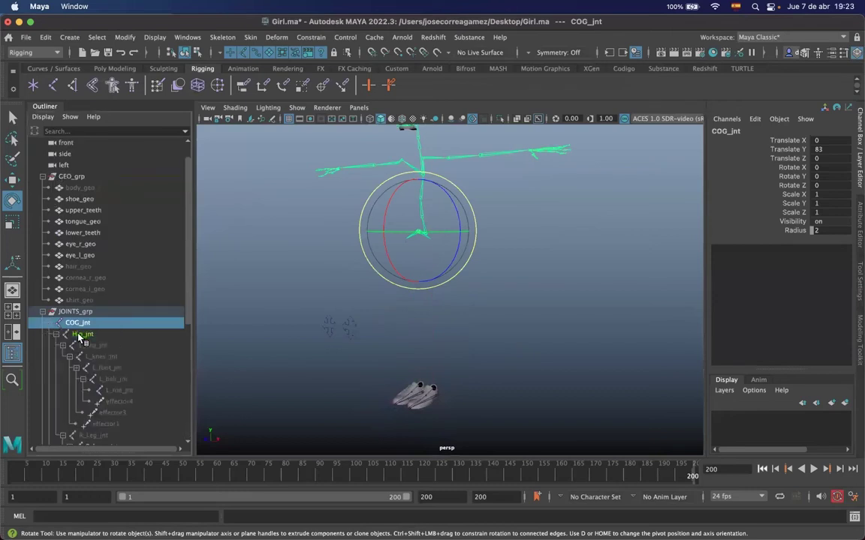
left_click(80, 334, "ctrl")
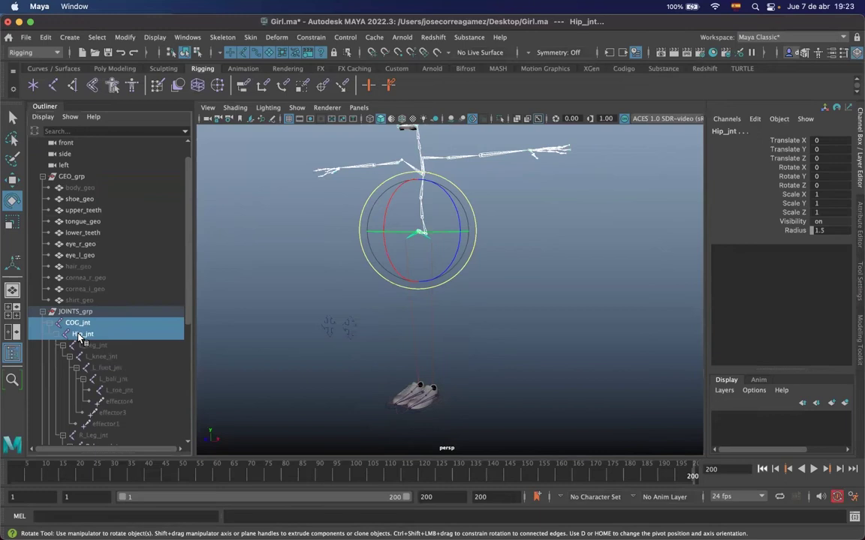
key("ctrl+h")
key("ctrl+z")
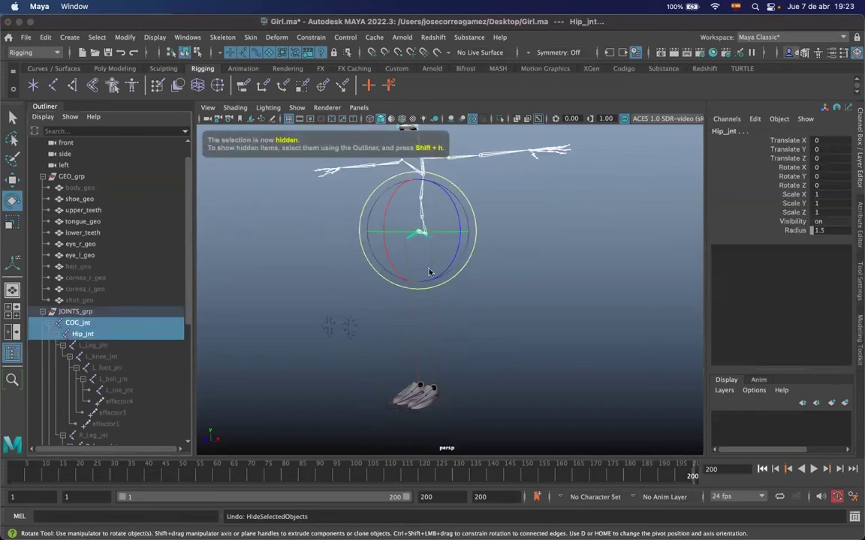
Hide both arm chains, from L_clavicle_jnt on the left arm and from R_shoulder_jnt on the right arm
left_click_drag(477, 265, 460, 295, "alt")
scroll(454, 259, "up", 3)
left_click_drag(437, 221, 444, 274)
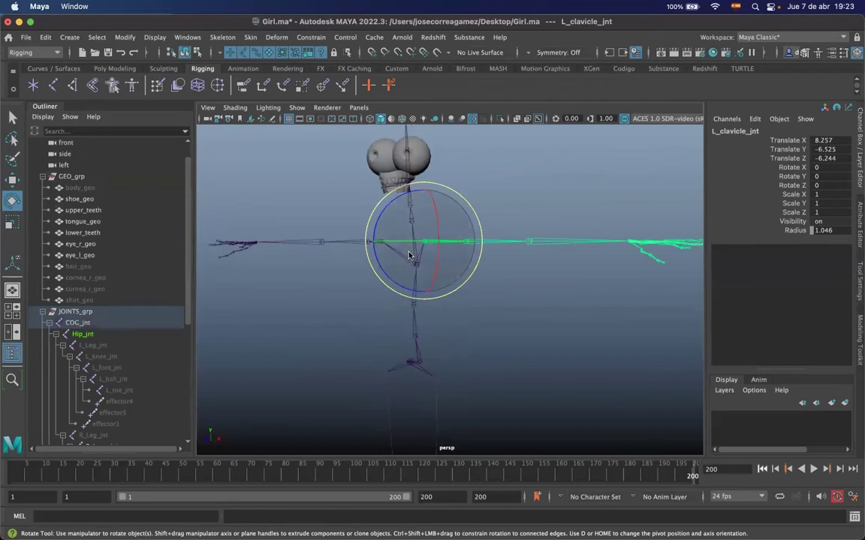
key("ctrl+h")
left_click(309, 255)
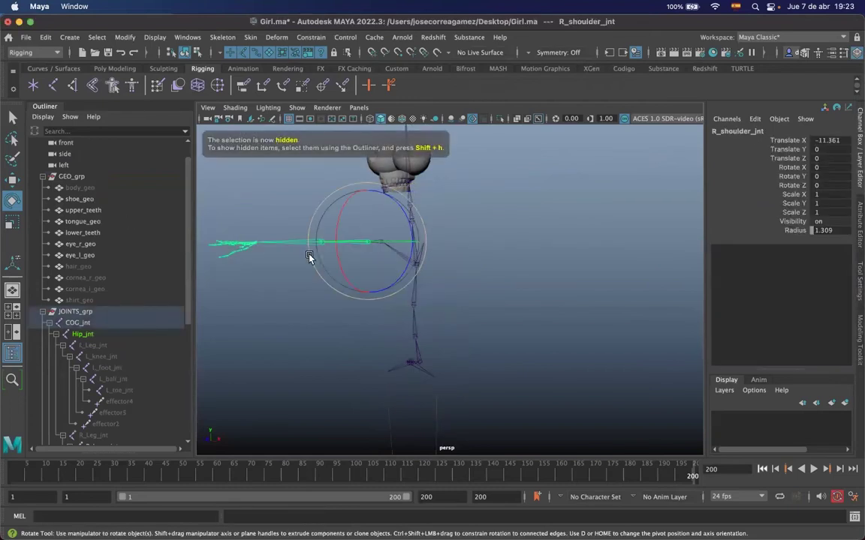
key("ctrl+h")
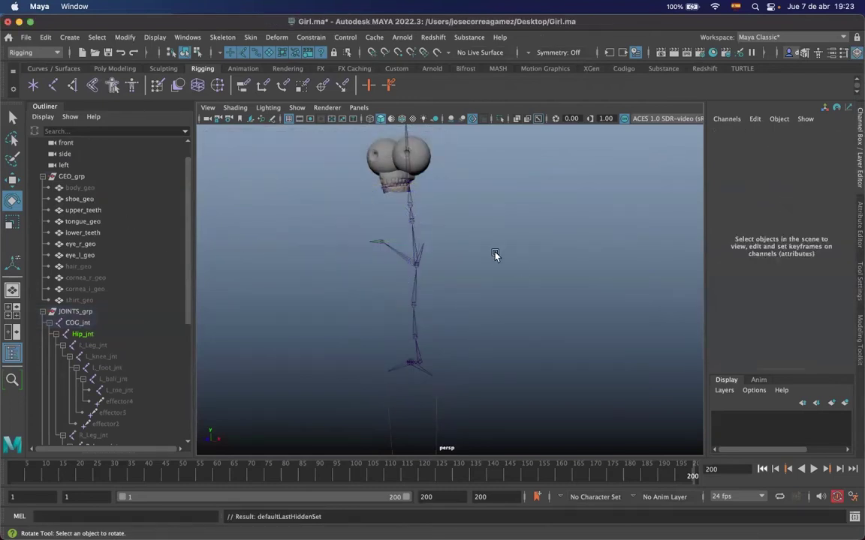
Inspect the neck joints and hide the remaining R_clavicle_jnt
left_click_drag(495, 253, 430, 219, "alt")
middle_click_drag(430, 219, 404, 256, "alt")
scroll(362, 244, "up", 5)
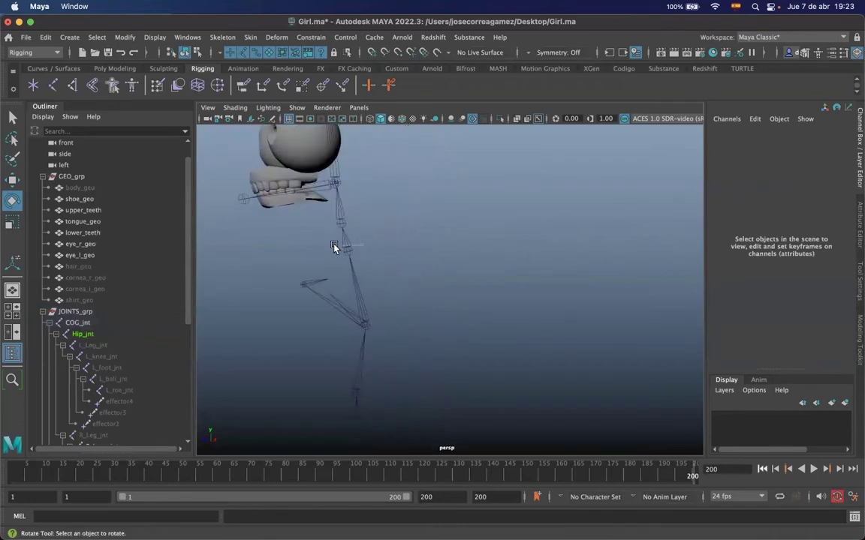
left_click(335, 246)
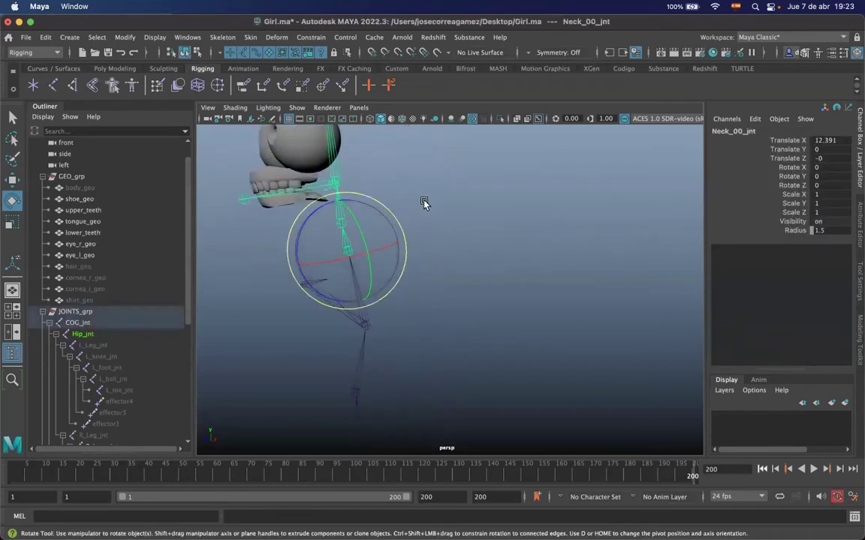
left_click(505, 205)
left_click(337, 209)
left_click_drag(443, 236, 509, 247, "alt")
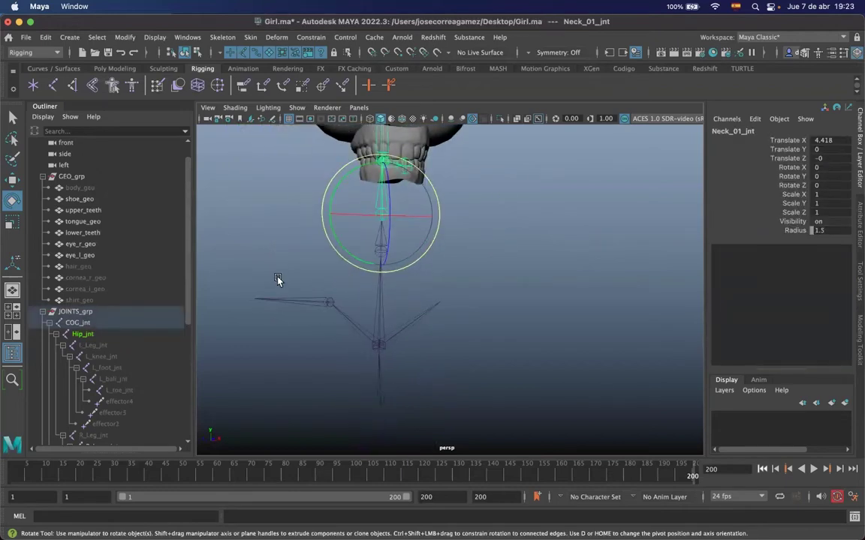
left_click(292, 301)
key("ctrl+h")
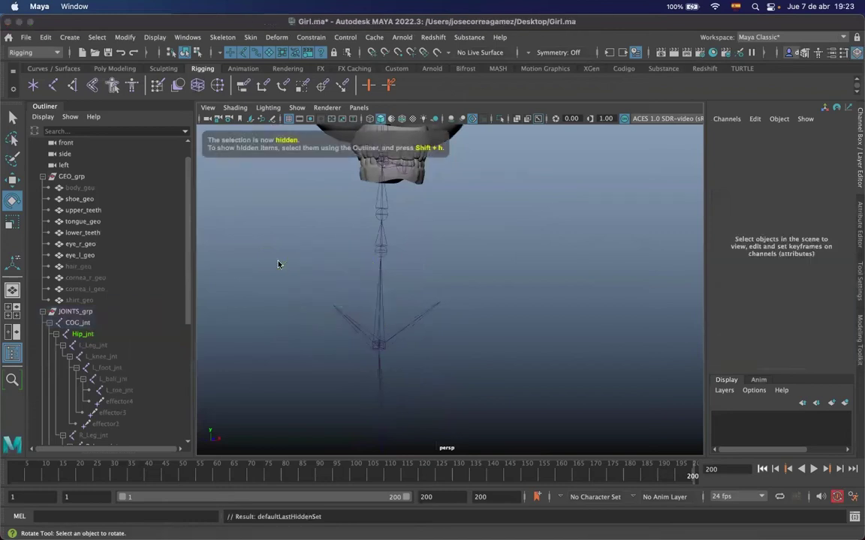
Hide Neck_01_jnt with the head joints, and the eye, teeth and tongue geometry
left_click_drag(457, 264, 381, 222, "alt")
left_click(380, 226)
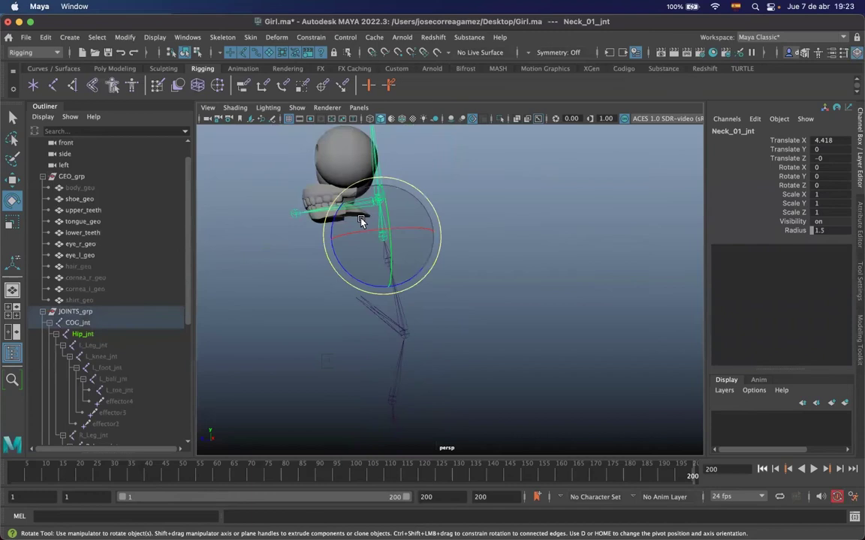
key("ctrl+h")
left_click_drag(334, 313, 417, 297, "alt")
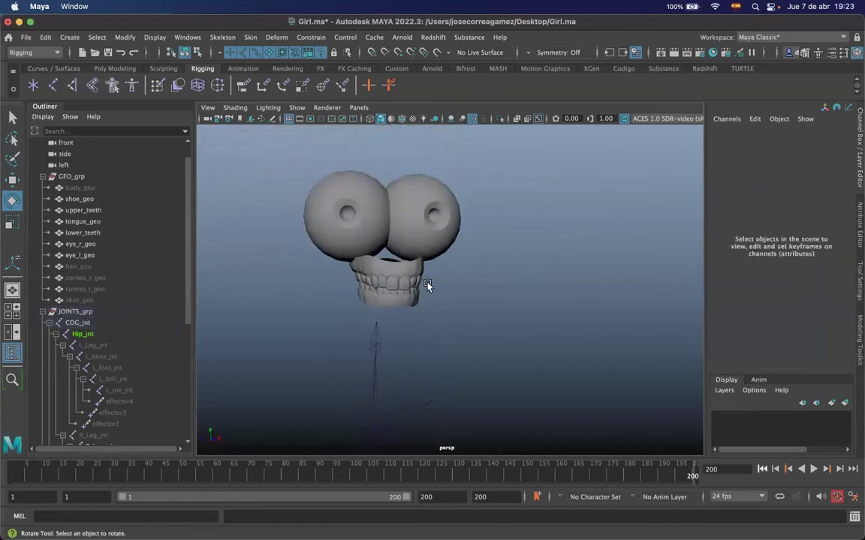
left_click_drag(427, 212, 375, 342)
key("ctrl+h")
Hide Hip_jnt at the base of the skeleton
left_click(422, 240)
left_click(484, 309)
left_click(343, 356)
key("ctrl+h")
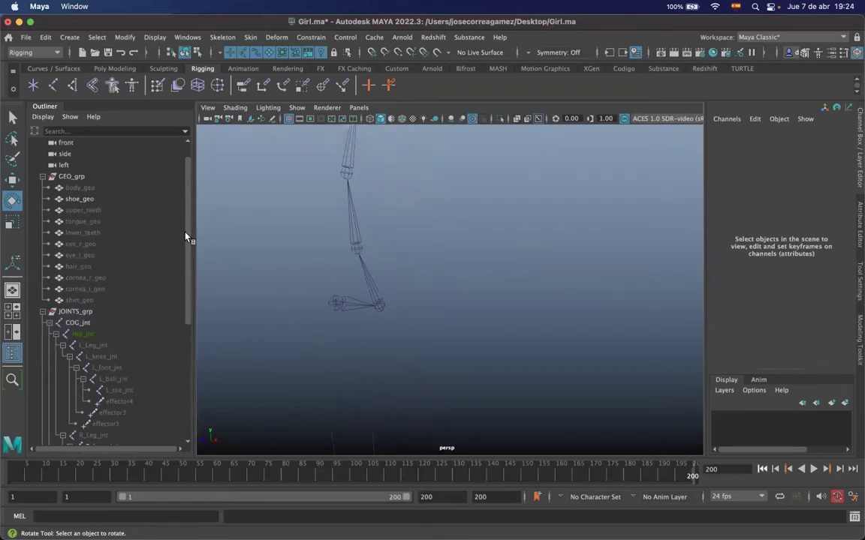
Expand the Spine_00_jnt hierarchy with both clavicle branches collapsed, and duplicate the spine joint chain
left_click(383, 309)
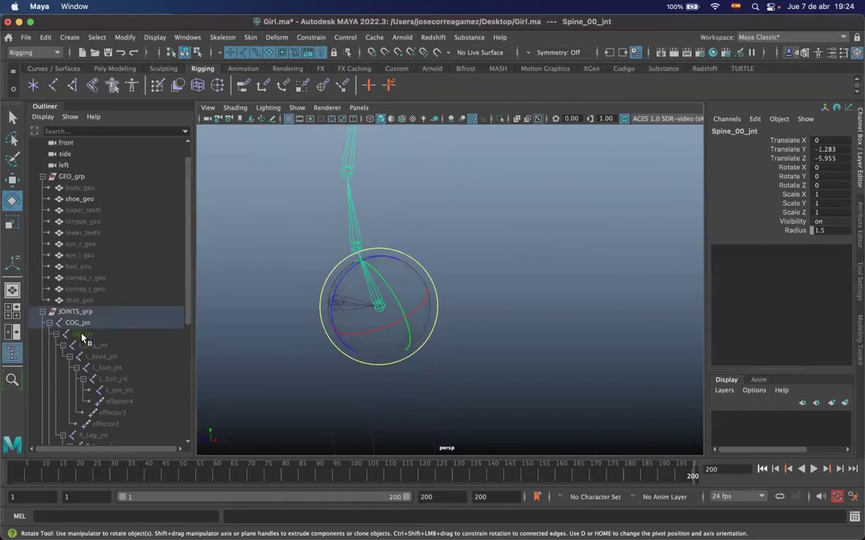
scroll(77, 344, "down", 6)
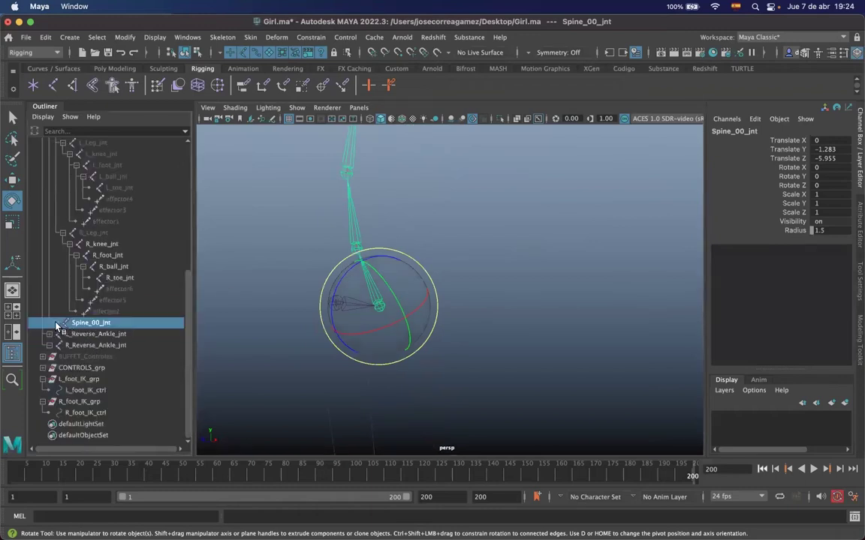
left_click(57, 323)
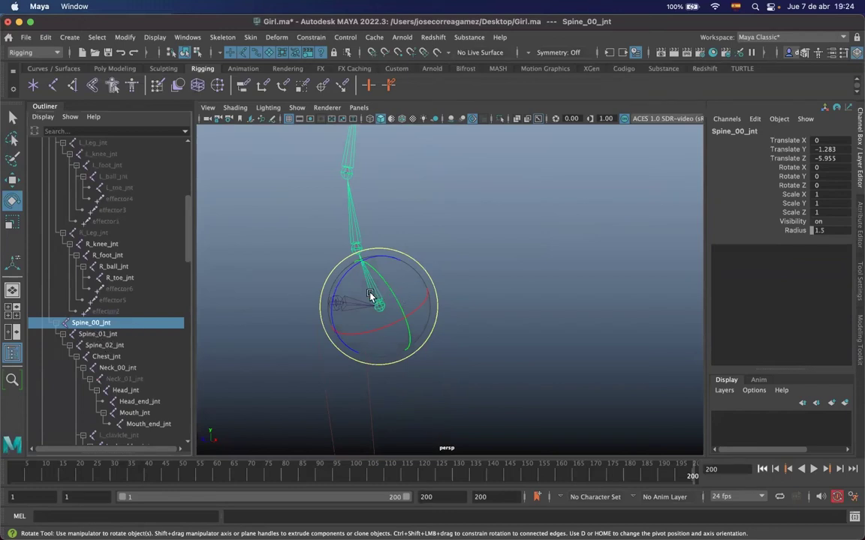
left_click_drag(186, 241, 186, 272)
left_click(82, 300)
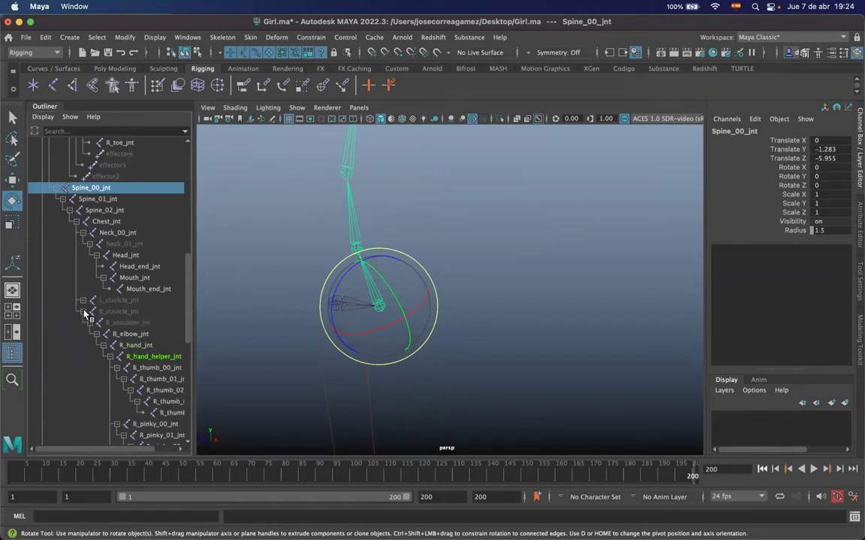
left_click(84, 312)
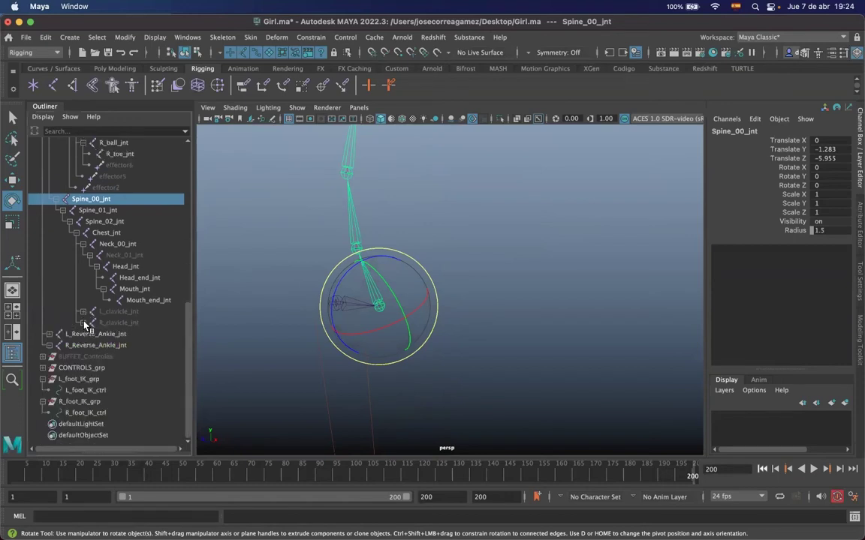
key("super+d")
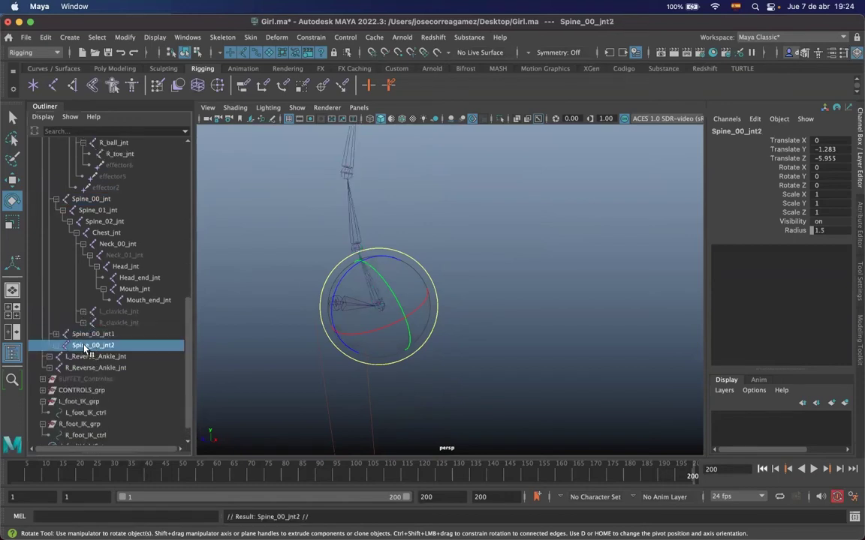
Unparent the duplicated chains Spine_00_jnt1 and Spine_00_jnt2 from the skeleton hierarchy so they sit at world level
key("super+d")
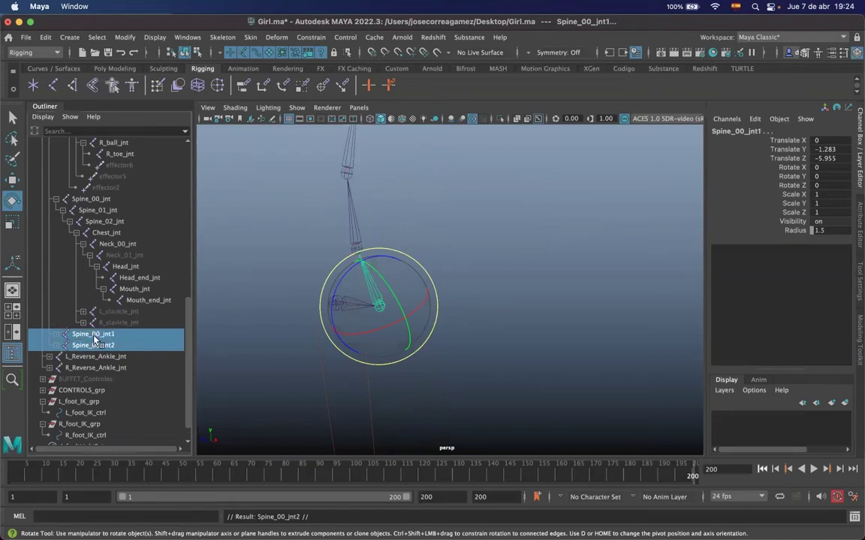
key("shift+p")
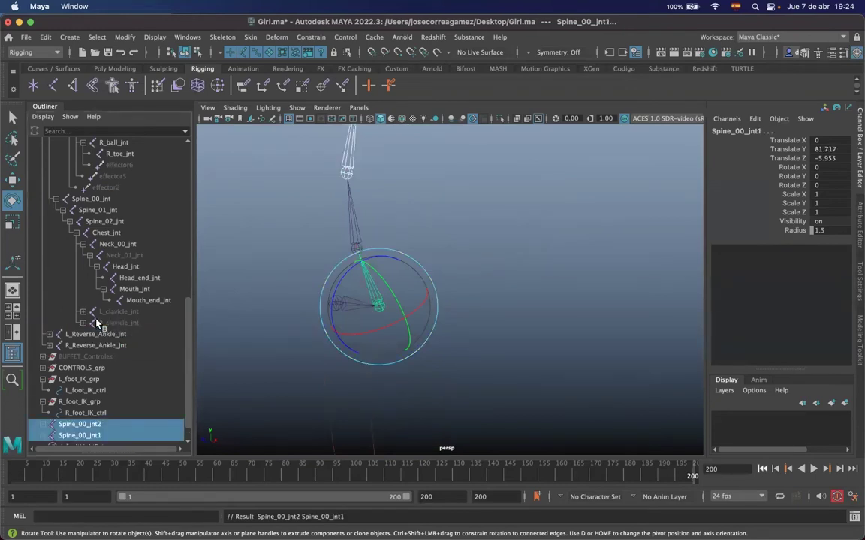
scroll(185, 377, "down", 2)
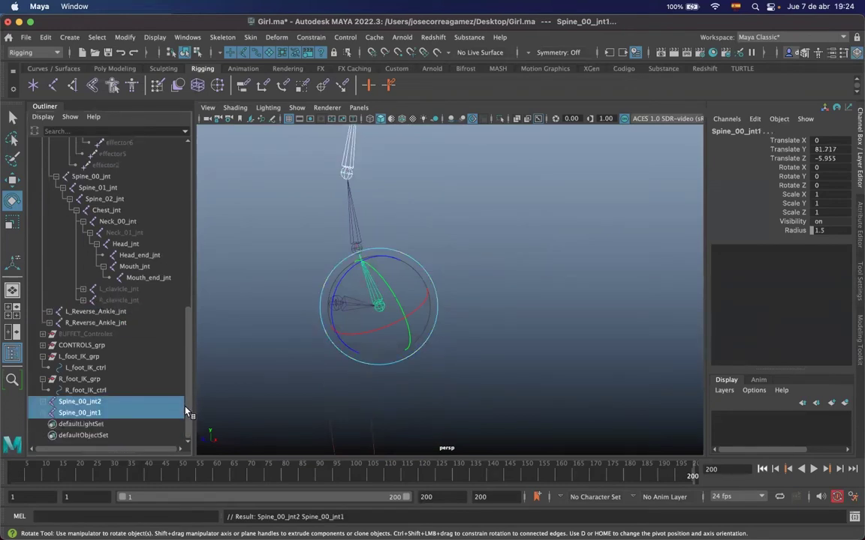
Expand the Spine_00_jnt2 chain and delete L_clavicle_jnt and R_clavicle_jnt under its Chest_jnt
left_click(43, 402)
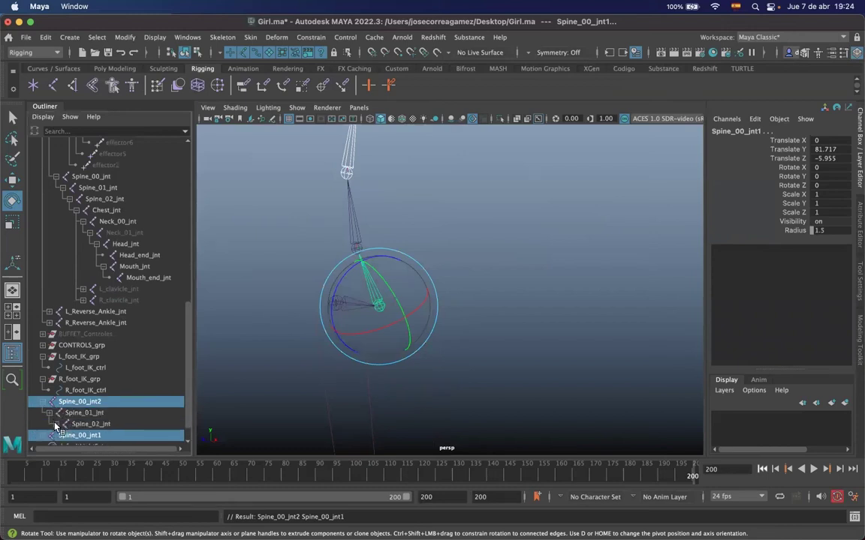
left_click(49, 413)
scroll(186, 381, "down", 6)
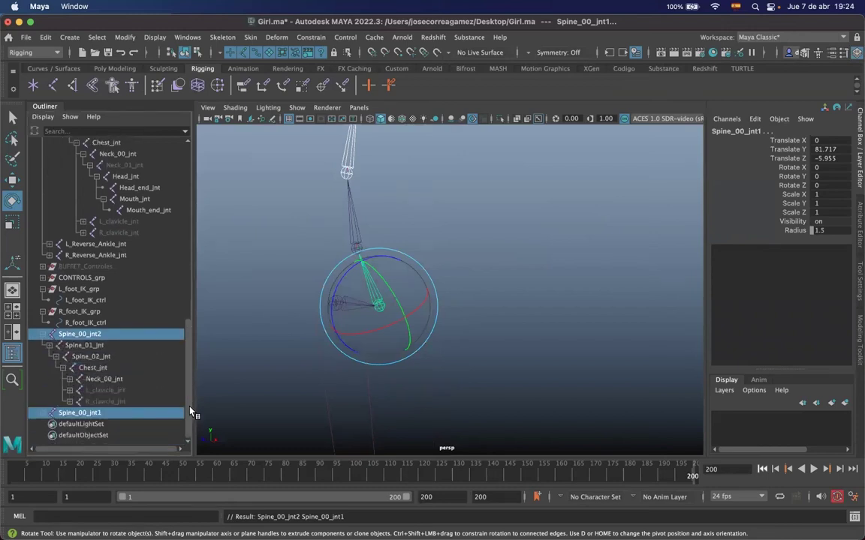
left_click(88, 392)
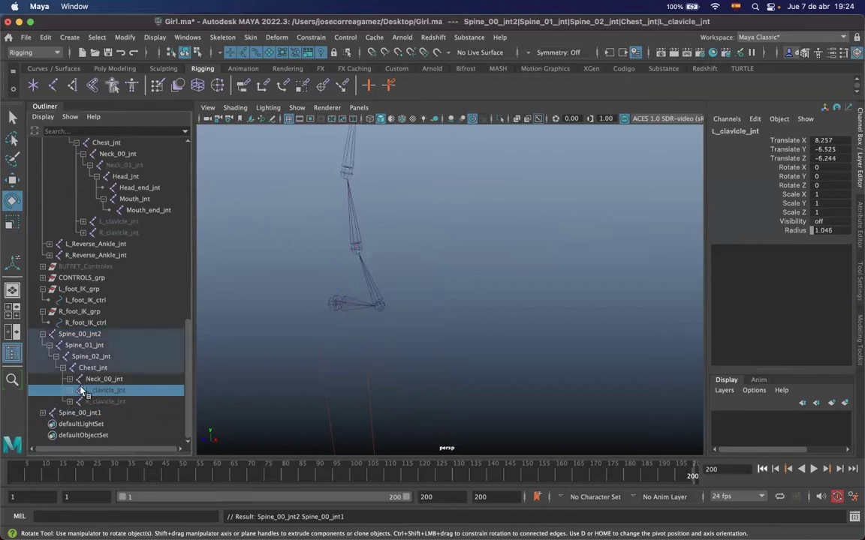
key("Delete")
left_click(94, 403)
key("Delete")
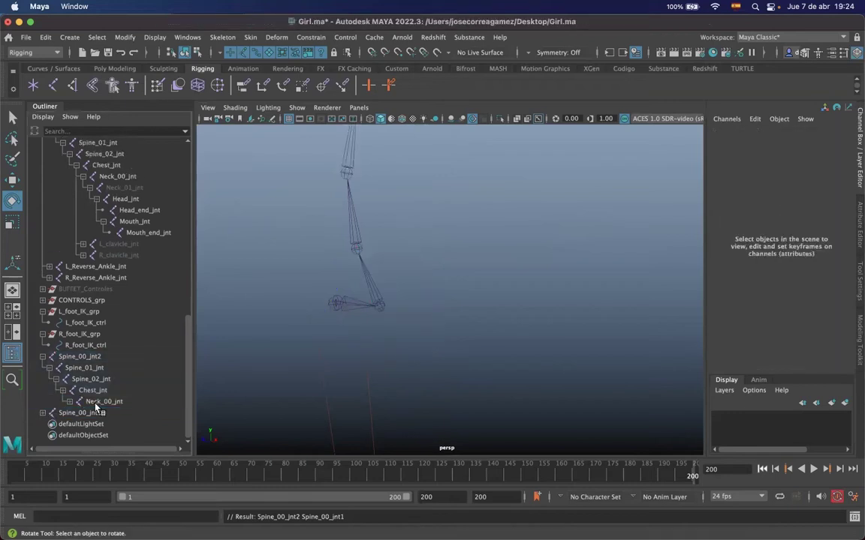
Delete Neck_01_jnt with its head joints from the Spine_00_jnt2 chain, and check the remaining joints
left_click(69, 402)
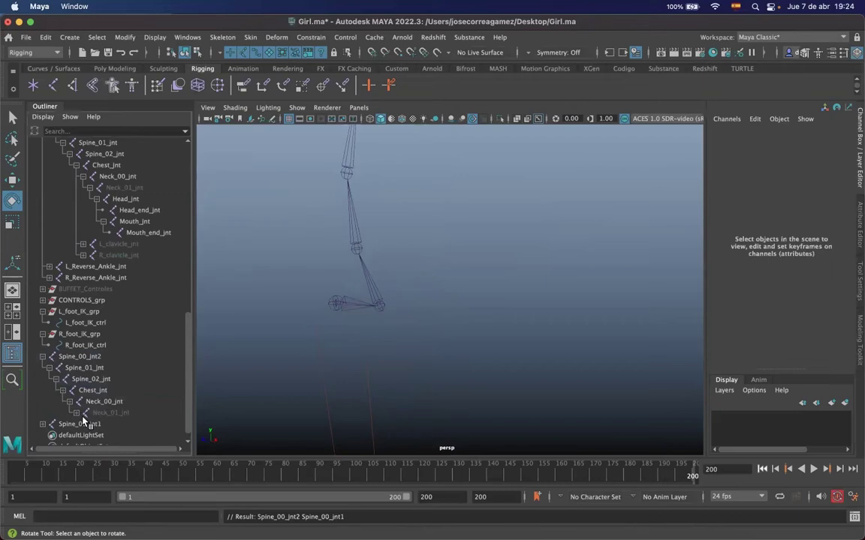
left_click(76, 413)
left_click(112, 413)
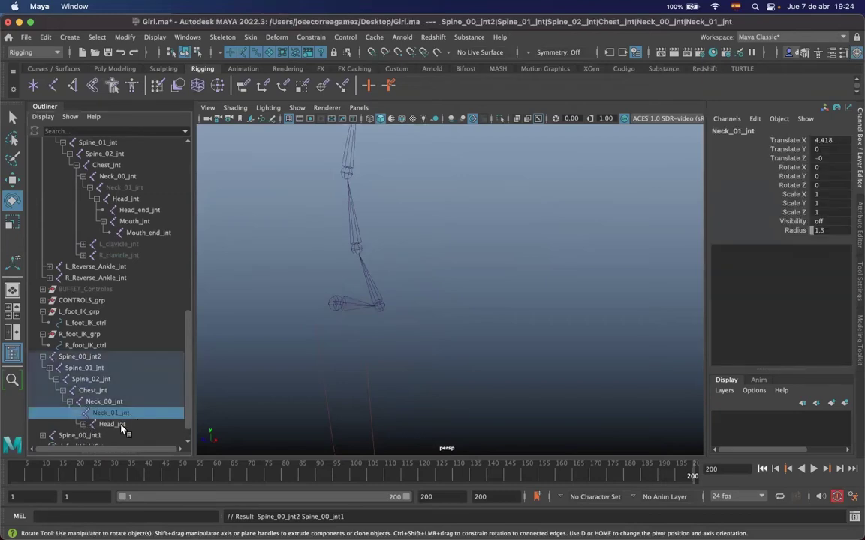
key("Delete")
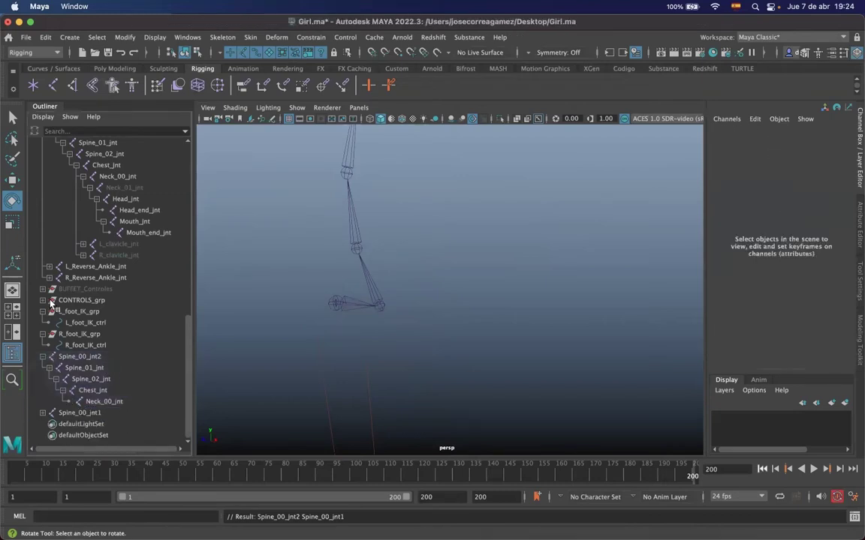
left_click(78, 357)
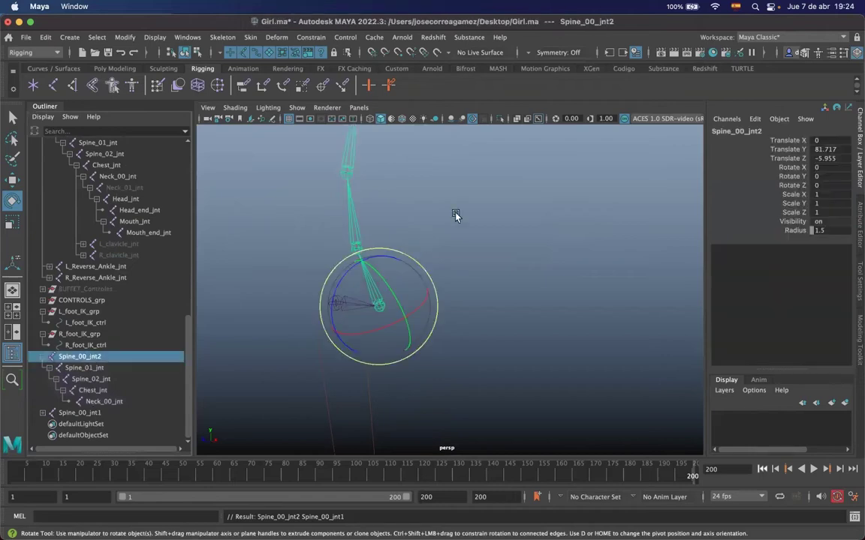
middle_click_drag(456, 230, 454, 369, "alt")
left_click_drag(454, 369, 409, 231, "alt")
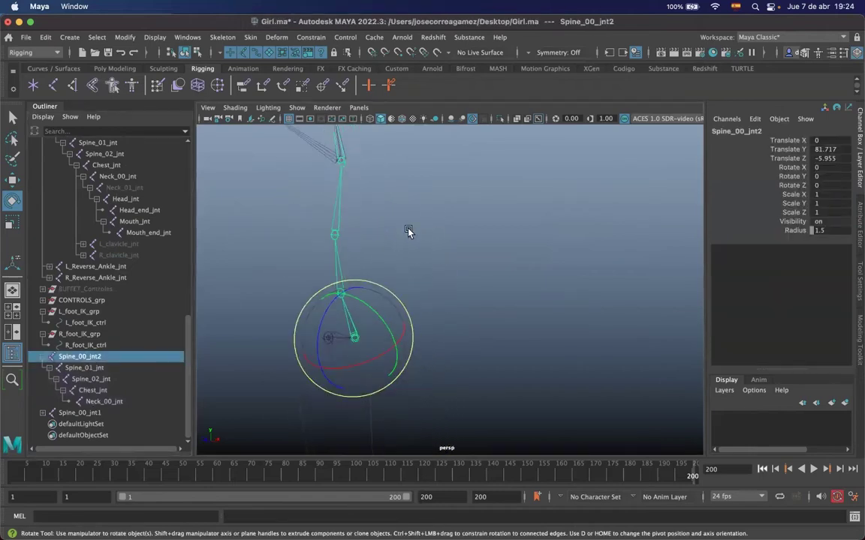
left_click(92, 390)
left_click(96, 402)
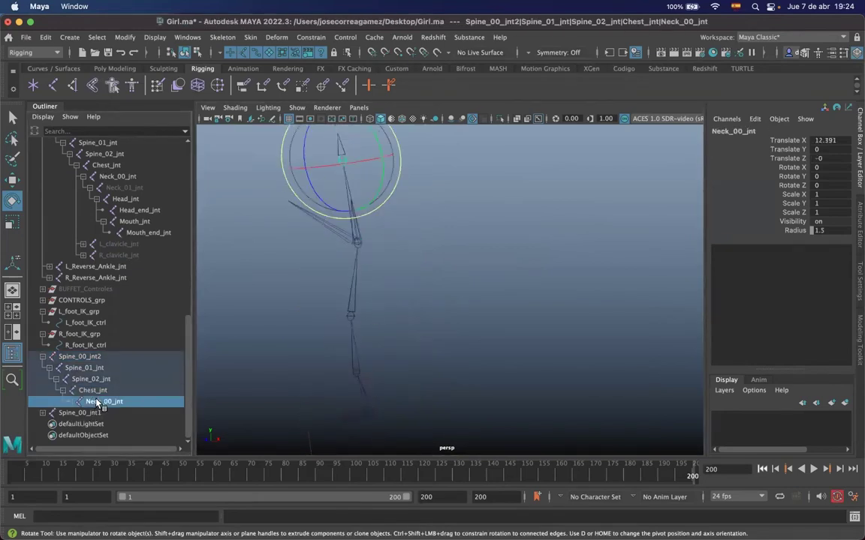
Expand the Spine_00_jnt1 chain and delete the joint branch under its Neck_00_jnt
left_click(43, 413)
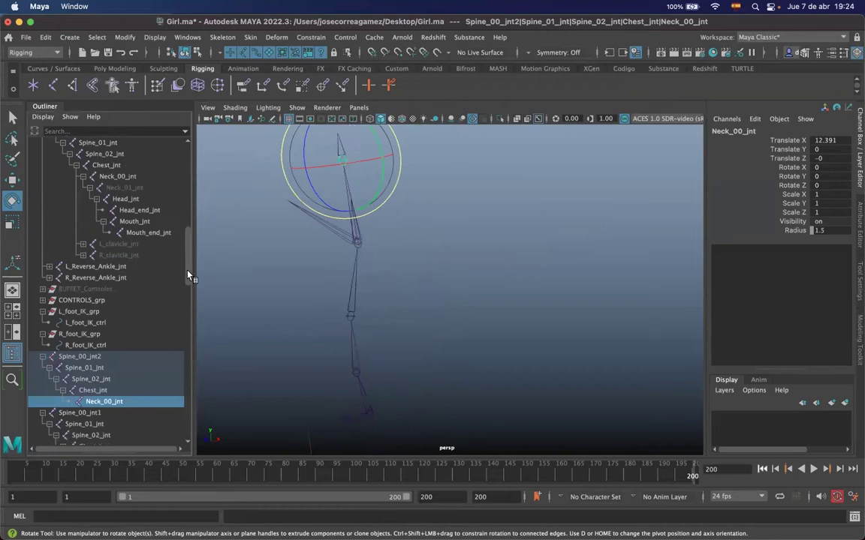
scroll(189, 282, "down", 5)
left_click(114, 334)
left_click_drag(120, 323, 160, 324)
key("BackSpace")
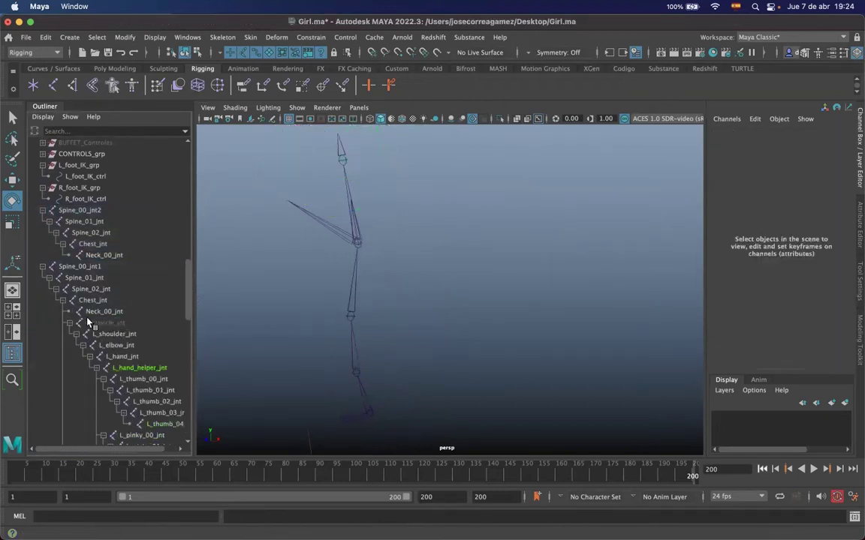
Delete L_shoulder_jnt and both clavicle branches from the Spine_00_jnt1 chain
left_click(109, 335)
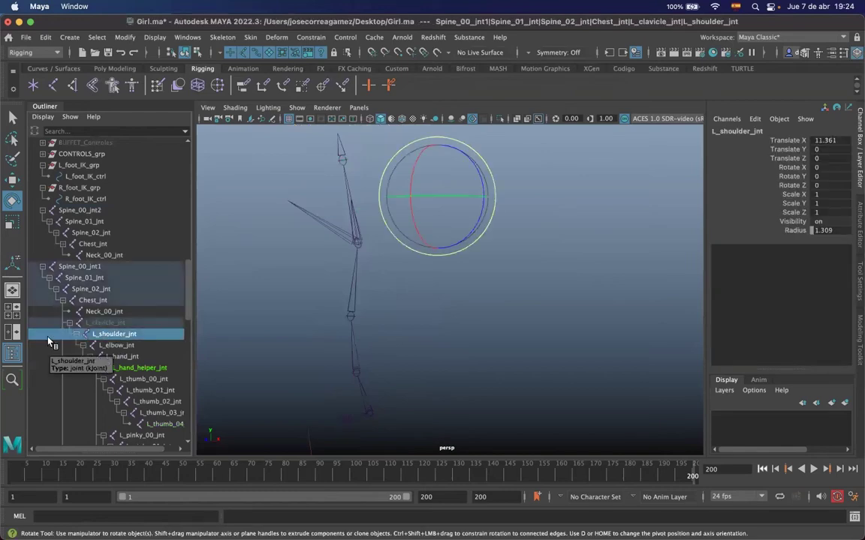
key("BackSpace")
left_click(99, 324)
left_click(97, 333, "shift")
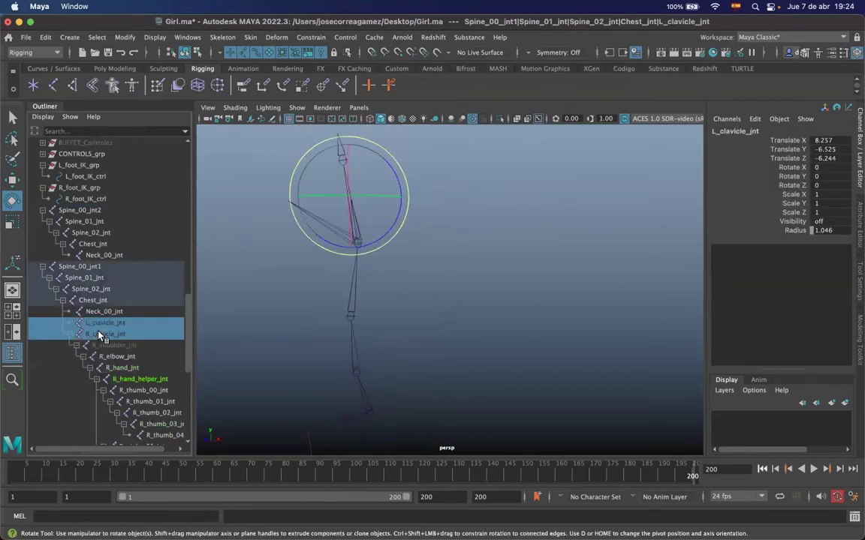
key("Delete")
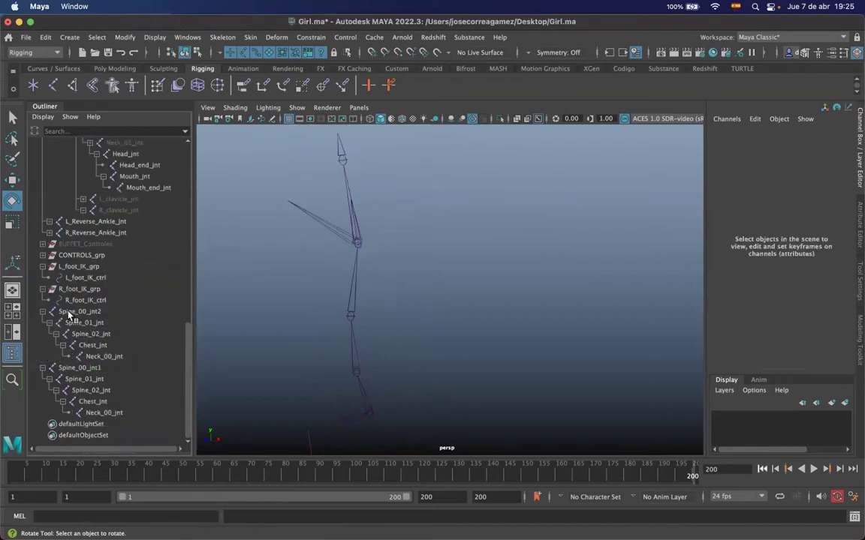
Rename Spine_00_jnt2 as Spine_FK_00_jnt
double_click(75, 312)
key("Left")
key("Right")
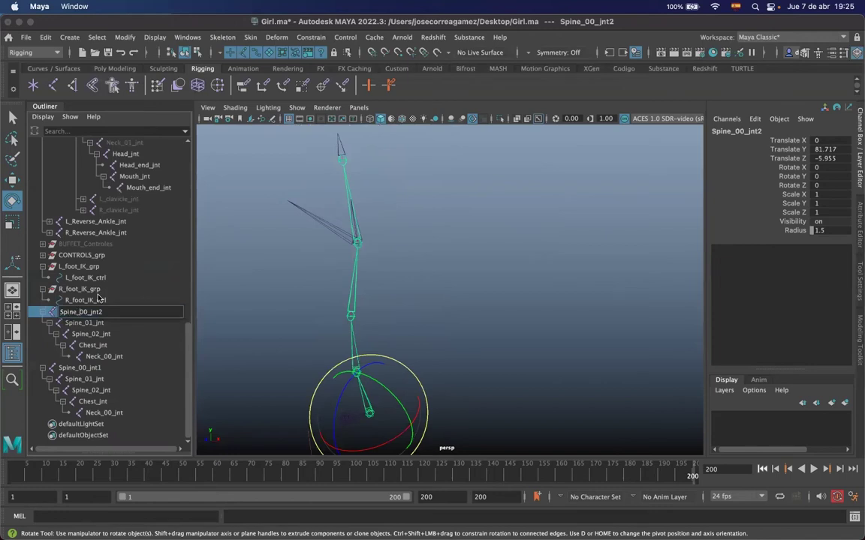
type("IK_")
key("Return")
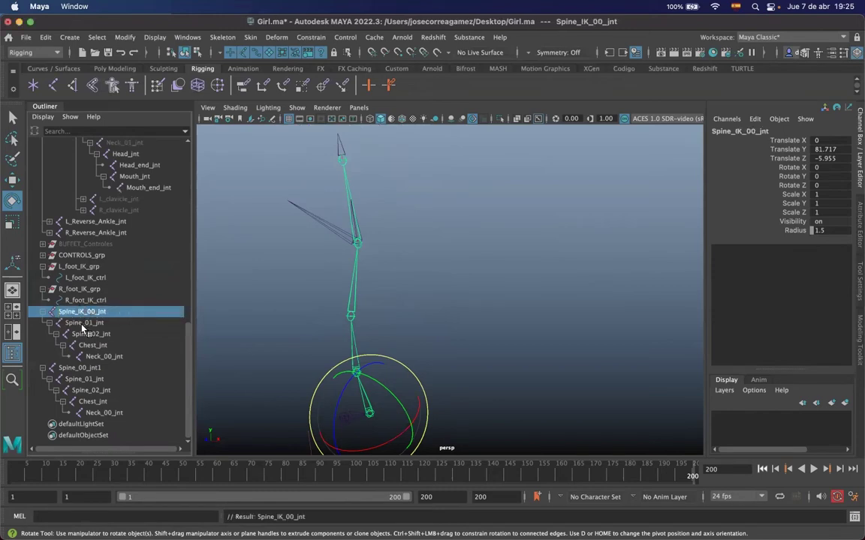
double_click(83, 313)
left_click(110, 303)
key("BackSpace")
key("BackSpace")
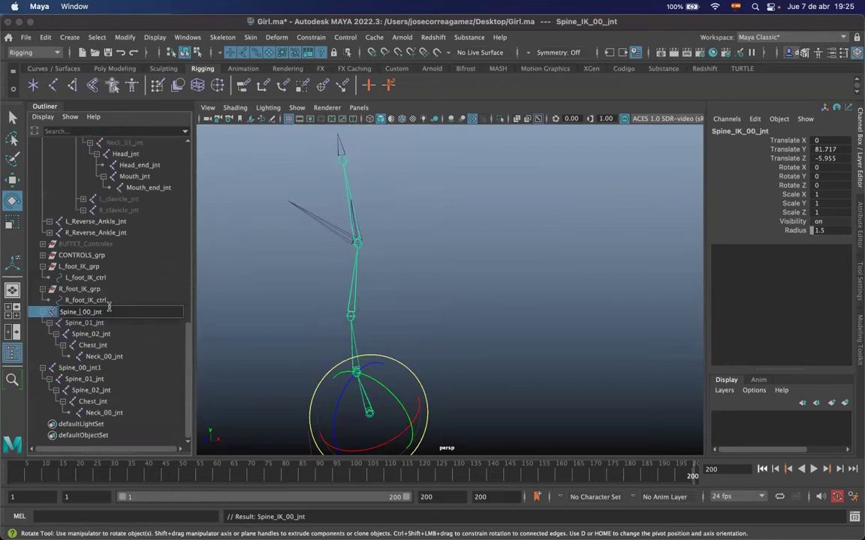
type("FK")
key("Return")
Rename Spine_01_jnt under Spine_FK_00_jnt as Spine_FK_01_jnt
double_click(84, 323)
left_click(129, 323)
key("Left")
key("Left")
key("Left")
key("Left")
key("Left")
key("Left")
type("FK_")
key("Return")
Rename Spine_02_jnt in the FK chain as Spine_FK_02_jnt
double_click(92, 334)
key("Left")
key("Left")
key("Left")
key("Left")
key("Left")
key("Left")
type("FK_")
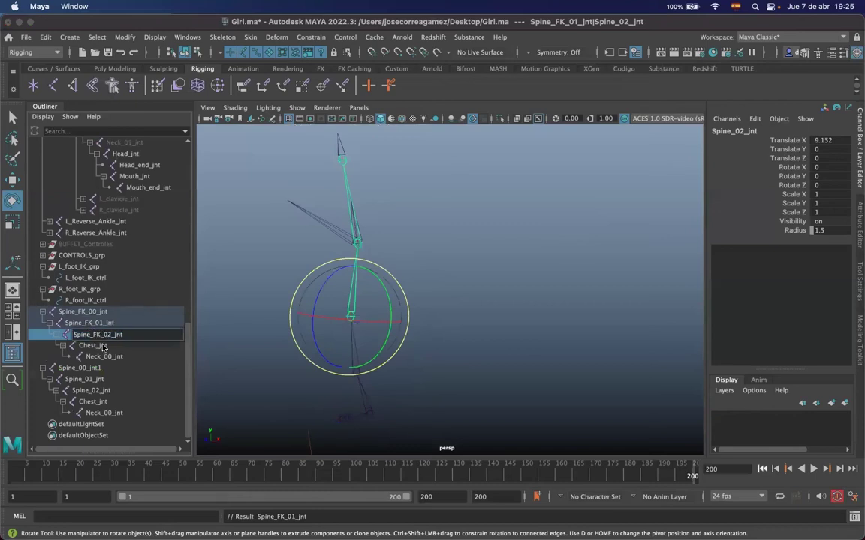
key("Return")
Rename Chest_jnt in the FK chain as Chest_FK_jnt
double_click(103, 346)
key("Left")
key("Left")
key("Left")
type("FK_")
key("Return")
Rename Neck_00_jnt at the end of the FK chain as Neck_00_FK_jnt
double_click(105, 357)
key("Left")
key("Left")
key("Left")
type("FK_")
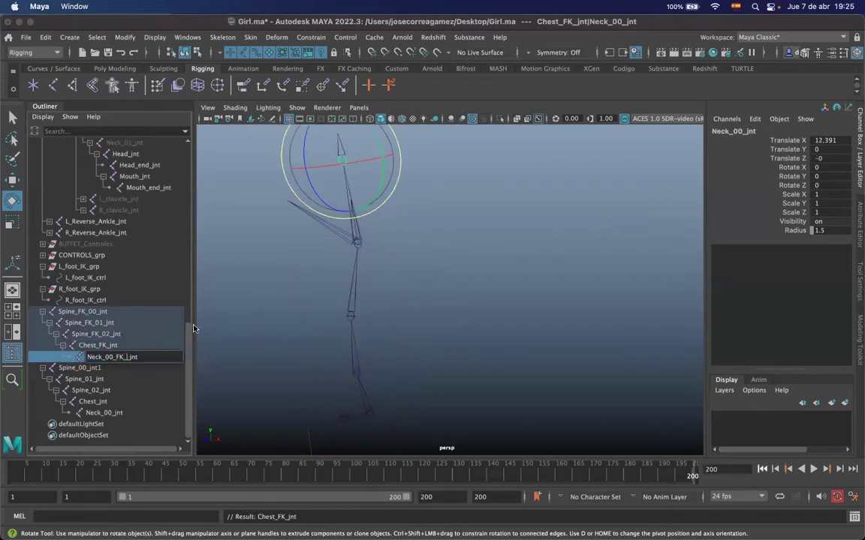
key("Return")
Insert IK_ in the second chain's root joint name to make it Spine_IK_00_jnt1
left_click(78, 367)
double_click(78, 367)
left_click(80, 368)
type("IK_")
key("Return")
Rename Spine_01_jnt and Spine_02_jnt under Spine_IK_00_jnt1 as Spine_FK_01_jnt and Spine_FK_02_jnt
double_click(86, 380)
left_click(84, 379)
type("FK_")
key("Return")
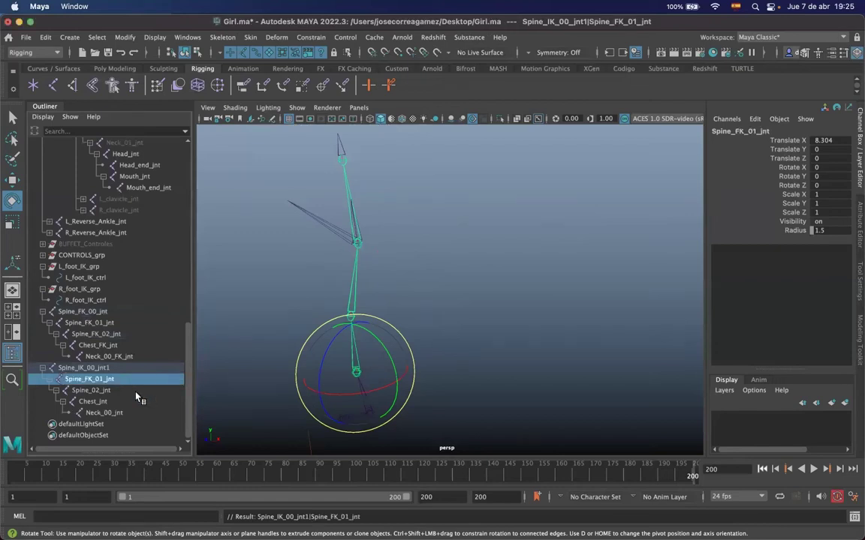
double_click(89, 390)
left_click(93, 391)
type("FK_")
key("Return")
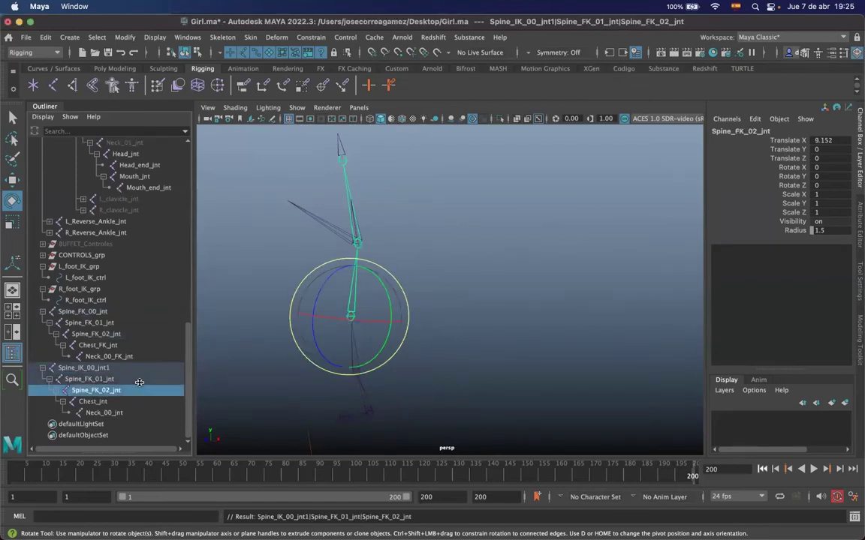
Rename the chest and neck joints under Spine_IK_00_jnt1 as Chest_FK_jnt and Neck_00_FK_jnt
double_click(135, 401)
left_click(103, 403)
type("FK_")
key("Return")
double_click(116, 413)
left_click(109, 413)
type("FK_")
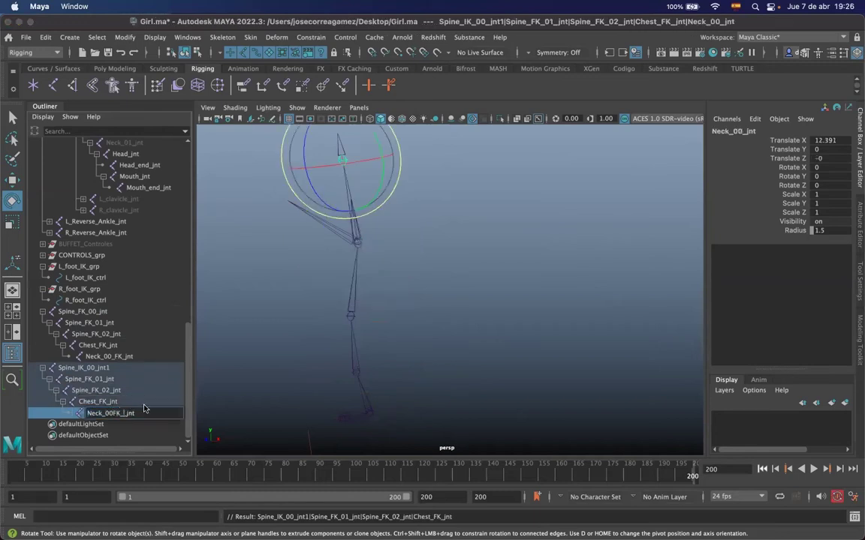
key("Return")
double_click(120, 413)
left_click(108, 413)
type("_")
key("Return")
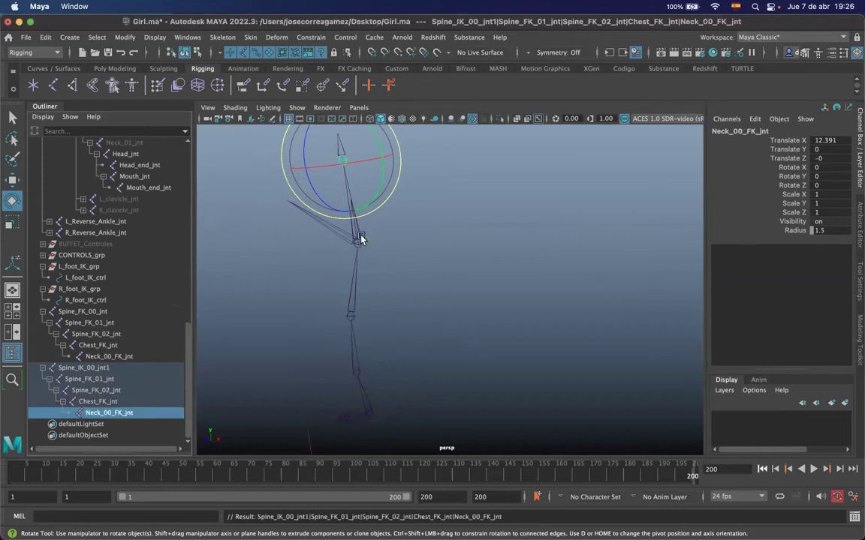
Isolate the five joints of the FK chain, from Spine_FK_00_jnt to Neck_00_FK_jnt, in the perspective view
left_click(272, 345)
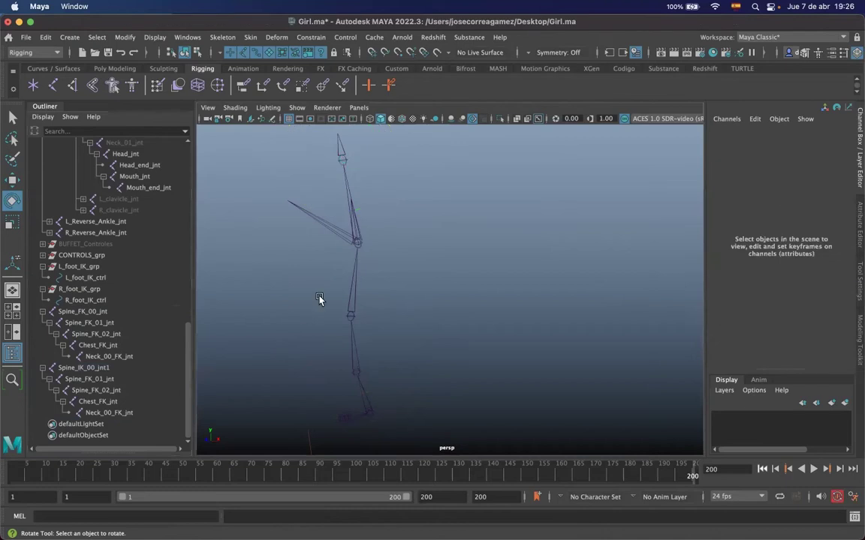
left_click_drag(305, 320, 257, 313, "alt")
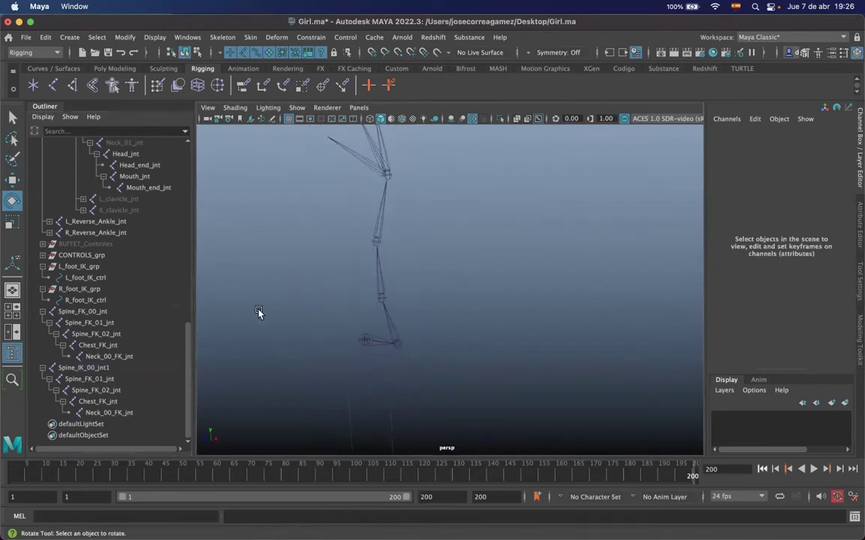
left_click(83, 311)
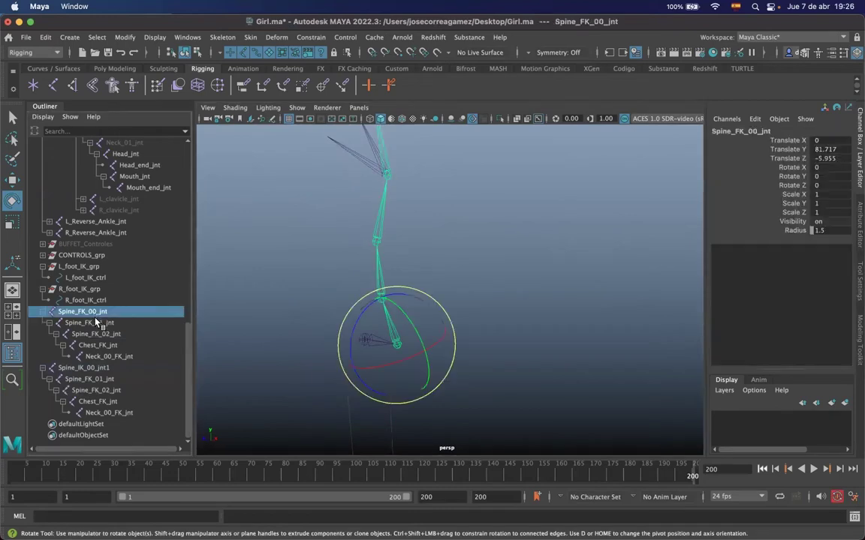
left_click(99, 324, "shift")
left_click(100, 335, "shift")
left_click(102, 346, "shift")
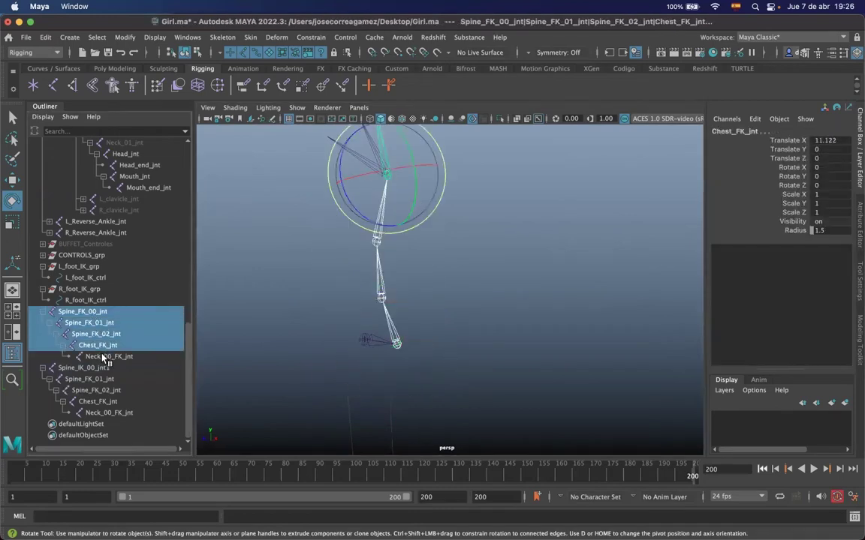
left_click(106, 358, "shift")
left_click(501, 122)
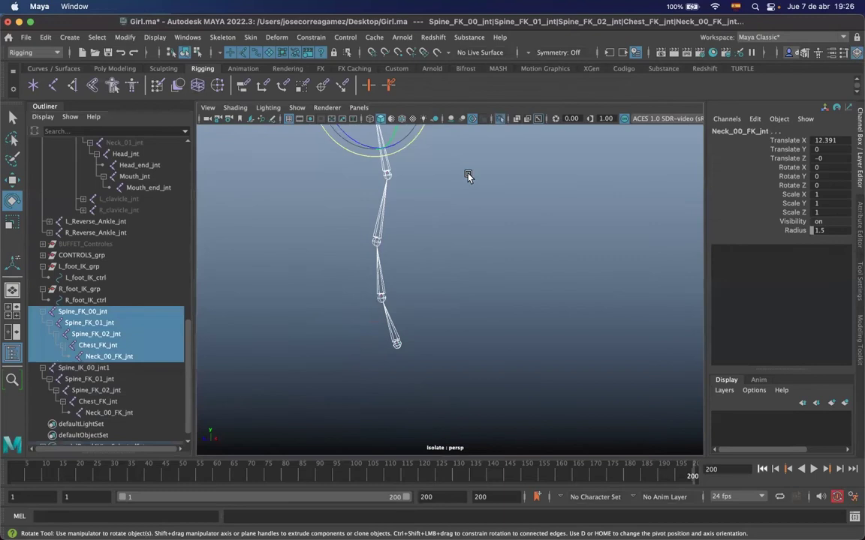
left_click(477, 257)
left_click_drag(476, 256, 255, 312, "alt")
Collapse the GEO_grp and JOINTS_grp hierarchies in the Outliner
scroll(184, 379, "down", 1)
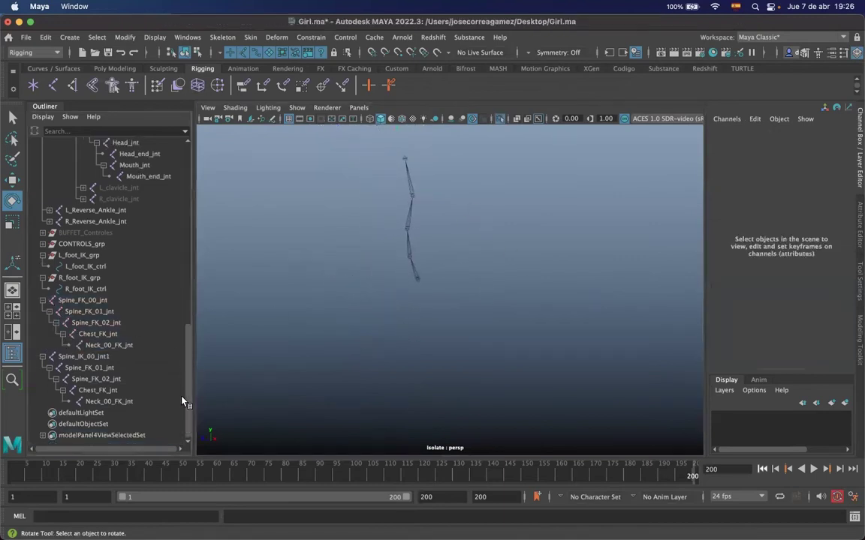
left_click_drag(184, 381, 193, 177)
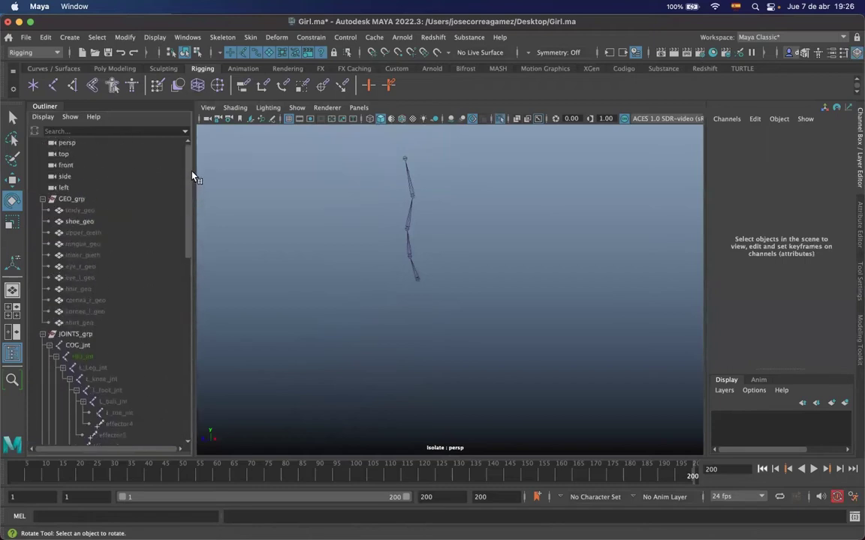
left_click(44, 199)
left_click(42, 211)
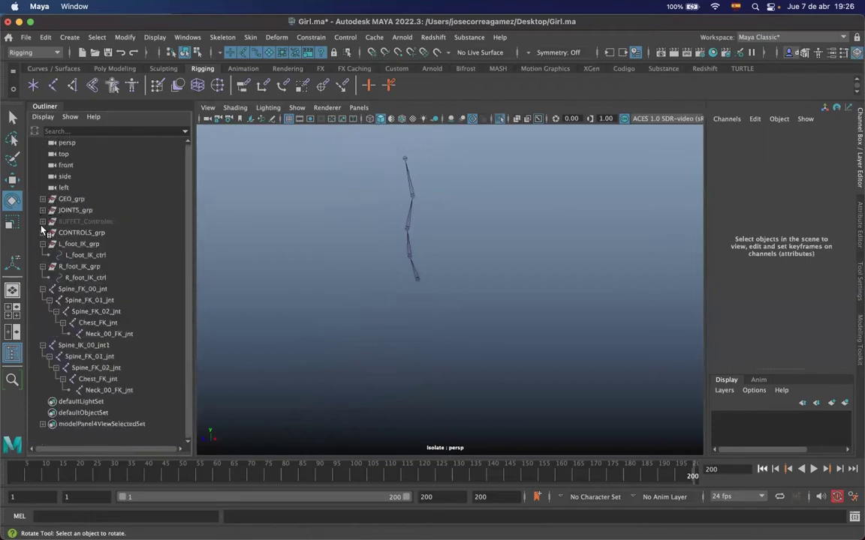
Expand and select the BUFFET_Controles group, and turn off isolation in the perspective view
left_click(43, 221)
left_click(89, 222)
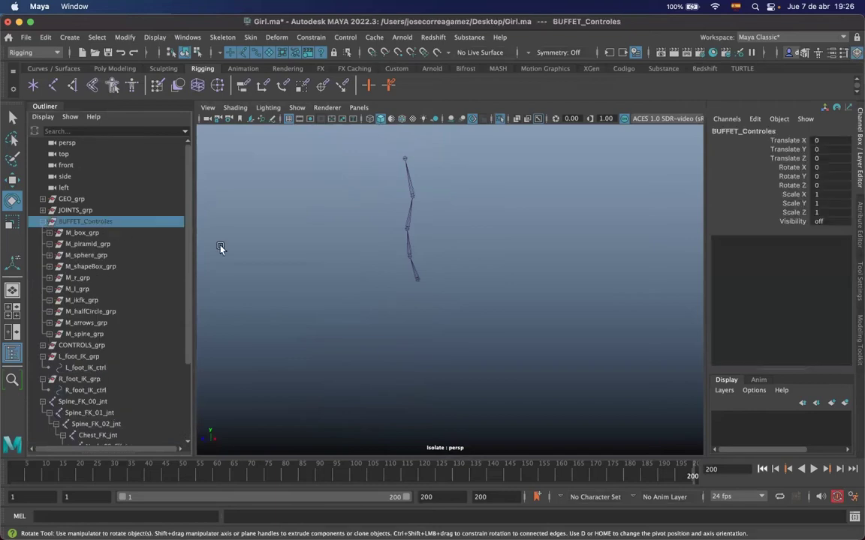
left_click(499, 119)
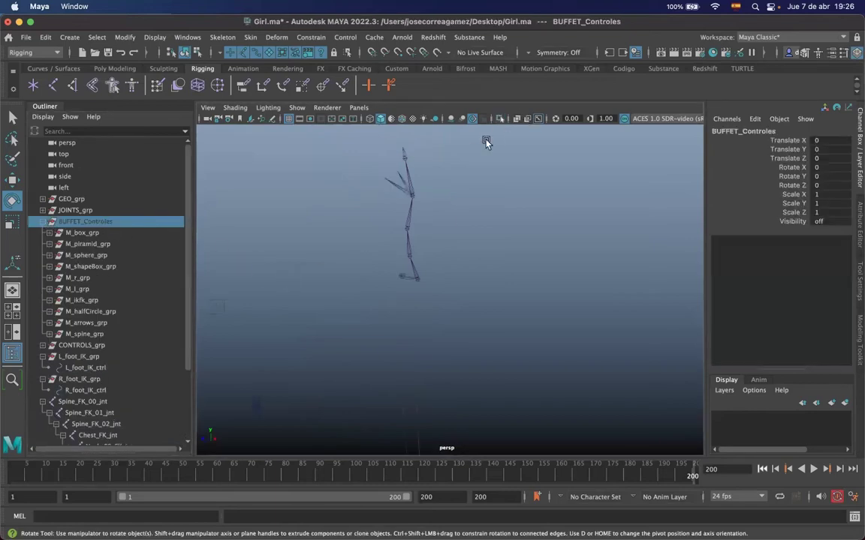
middle_click_drag(467, 375, 456, 315, "alt")
left_click_drag(400, 365, 368, 376, "alt")
right_click_drag(368, 376, 451, 349, "alt")
left_click_drag(451, 349, 405, 330, "alt")
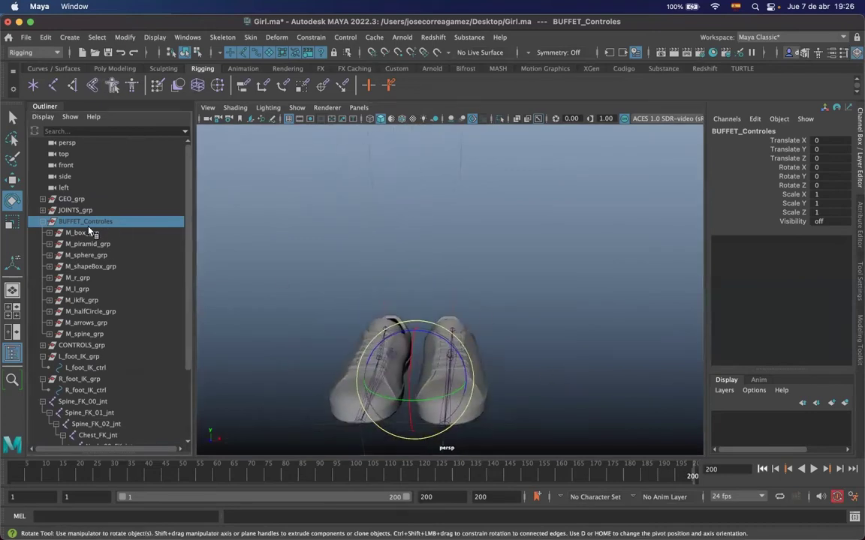
Unhide the BUFFET_Controles group so its control curves show in the perspective view
key("f")
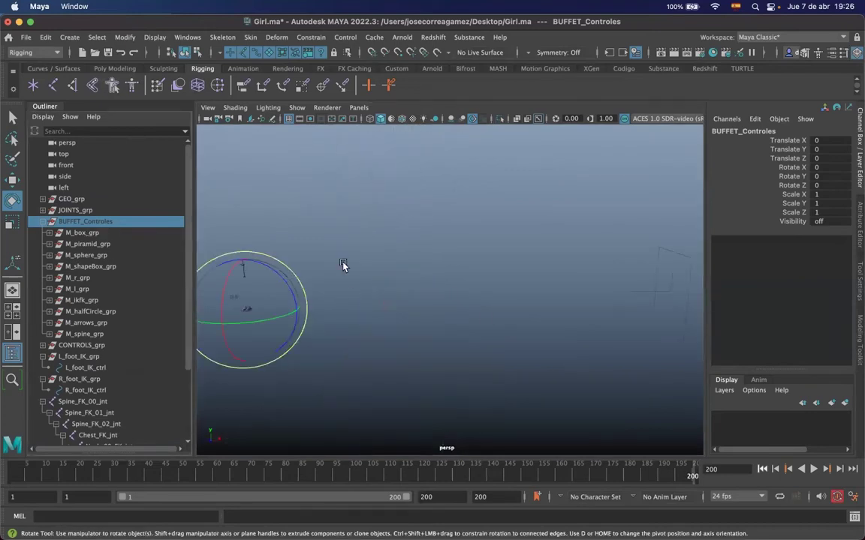
key("z")
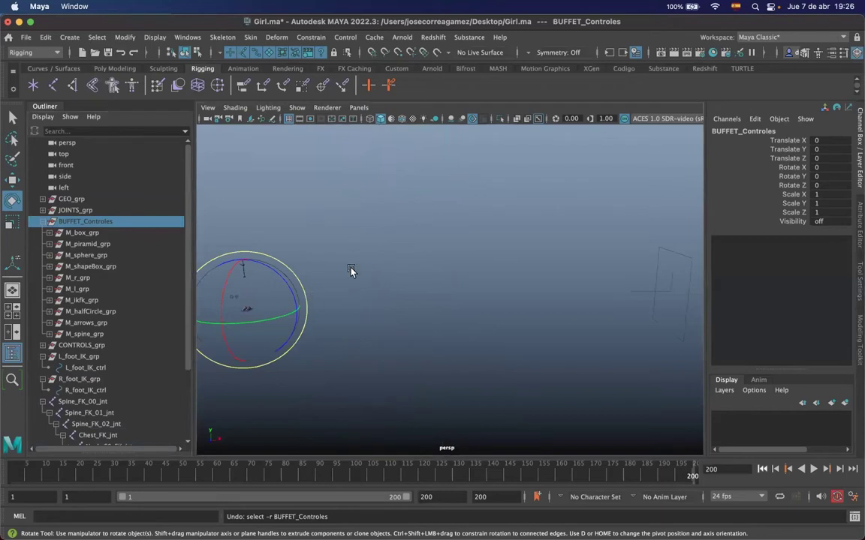
left_click_drag(352, 270, 235, 332)
key("f")
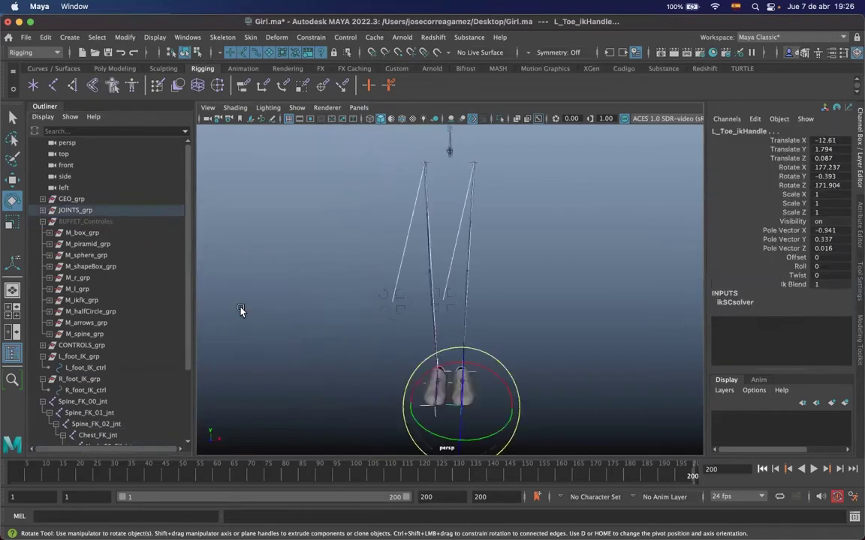
left_click(562, 286)
key("f")
left_click(75, 223)
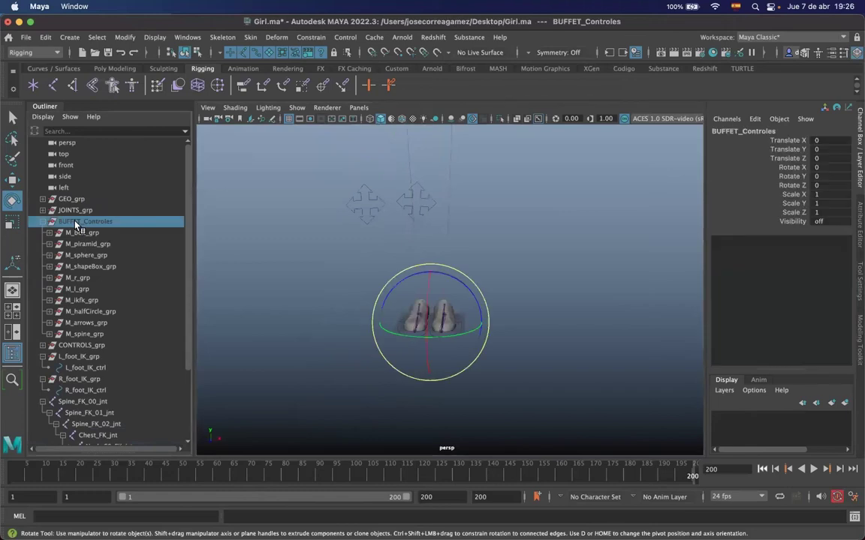
key("shift+h")
Select the M_spine_ctl curve between the shoes and expand its parent M_spine_grp in the Outliner
left_click(537, 282)
right_click_drag(537, 283, 545, 370, "alt")
middle_click_drag(467, 280, 454, 268, "alt")
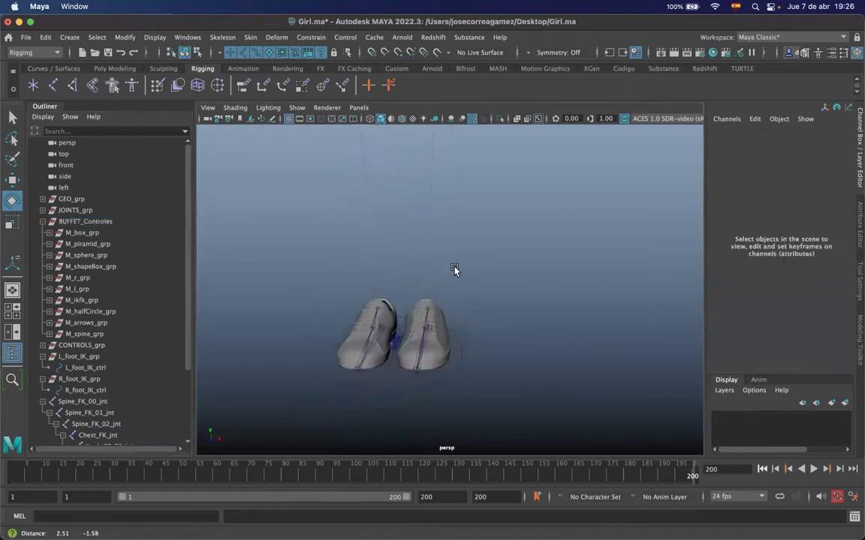
left_click_drag(454, 270, 398, 293, "alt")
scroll(480, 297, "up", 3)
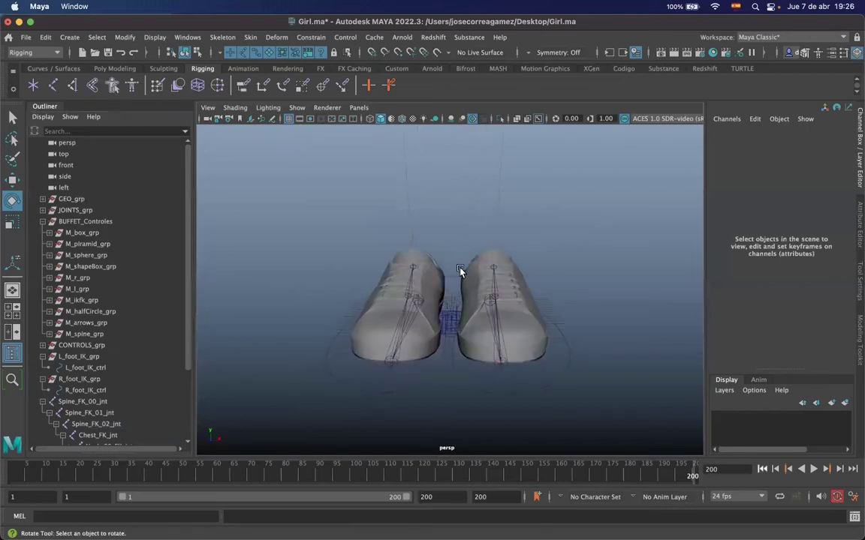
left_click(429, 271)
left_click(463, 233)
left_click(444, 289)
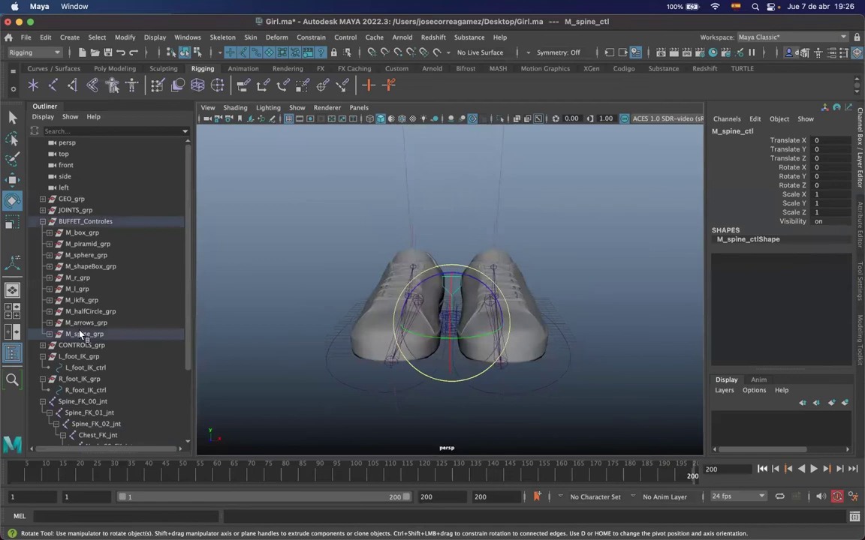
left_click(49, 334)
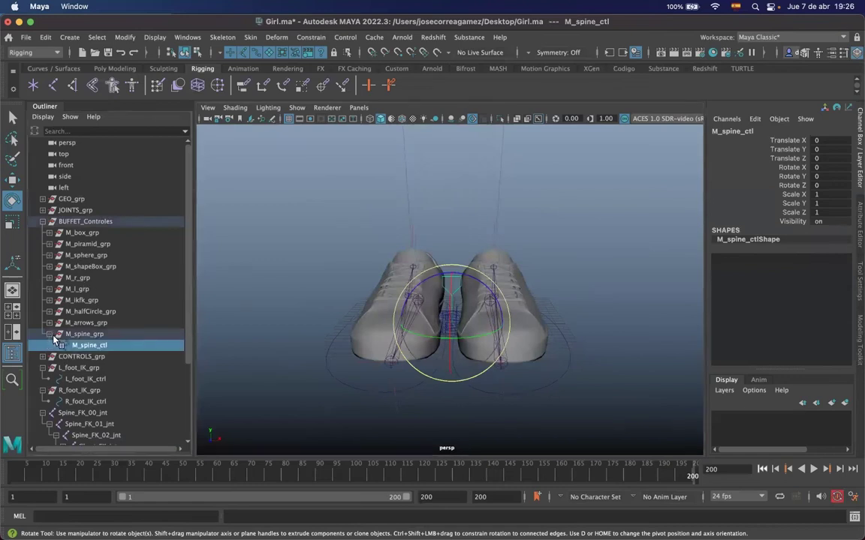
Duplicate M_spine_grp and unparent the copy from BUFFET_Controles to the top level of the scene
left_click(142, 335)
key("super+d")
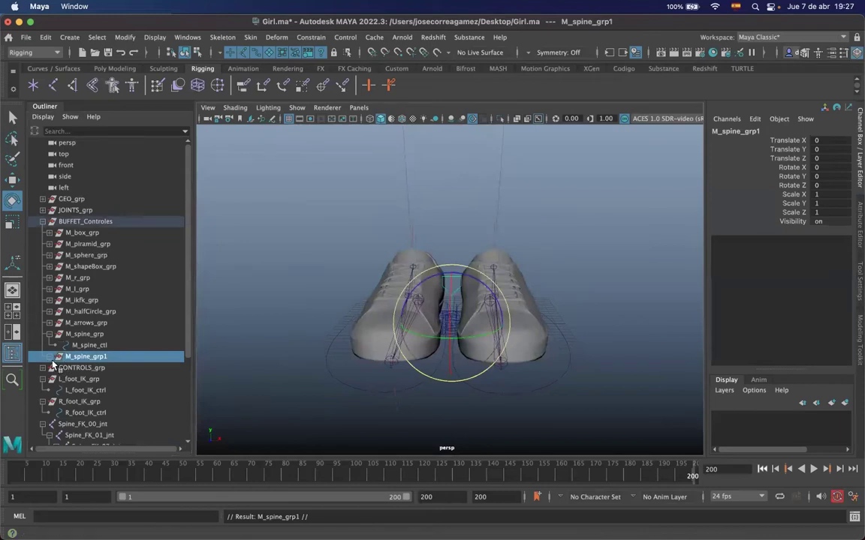
key("shift+p")
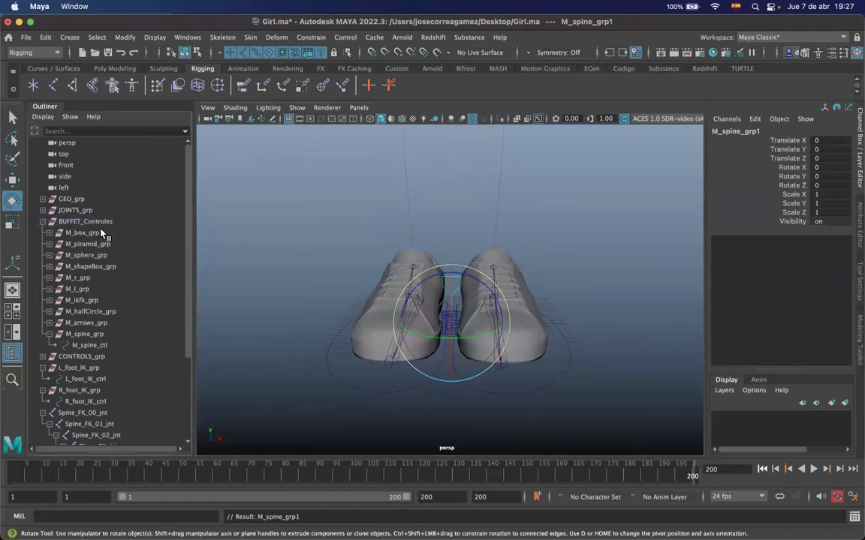
Collapse the BUFFET_Controles group and hide it again
left_click(43, 223)
left_click(43, 225)
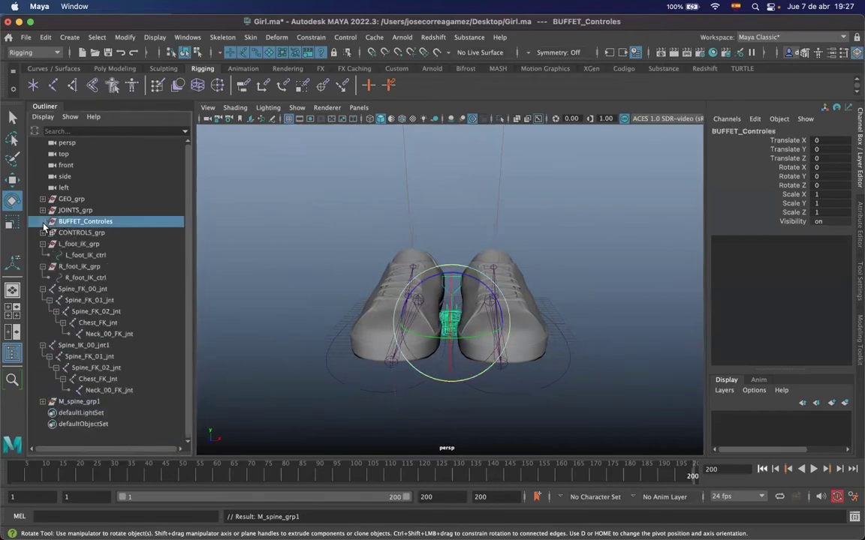
key("ctrl+h")
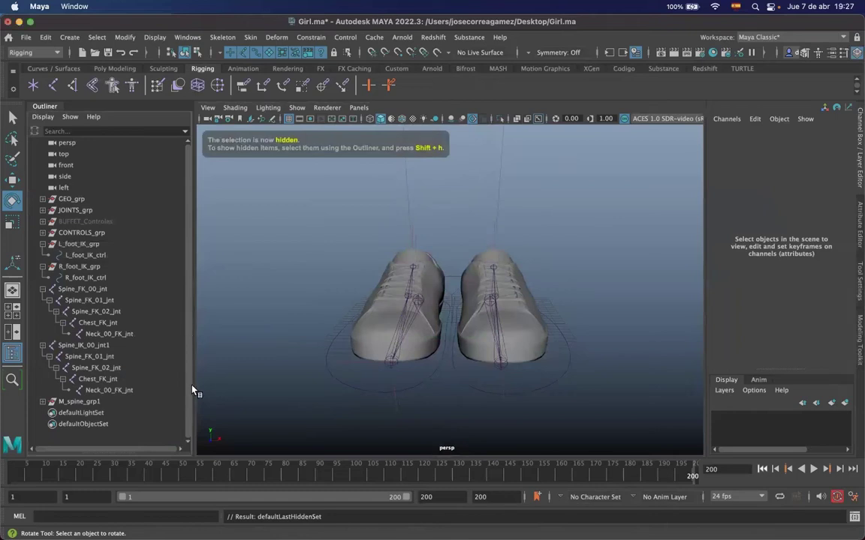
Expand M_spine_grp1 and check the group and its M_spine_ctl curve
left_click(43, 401)
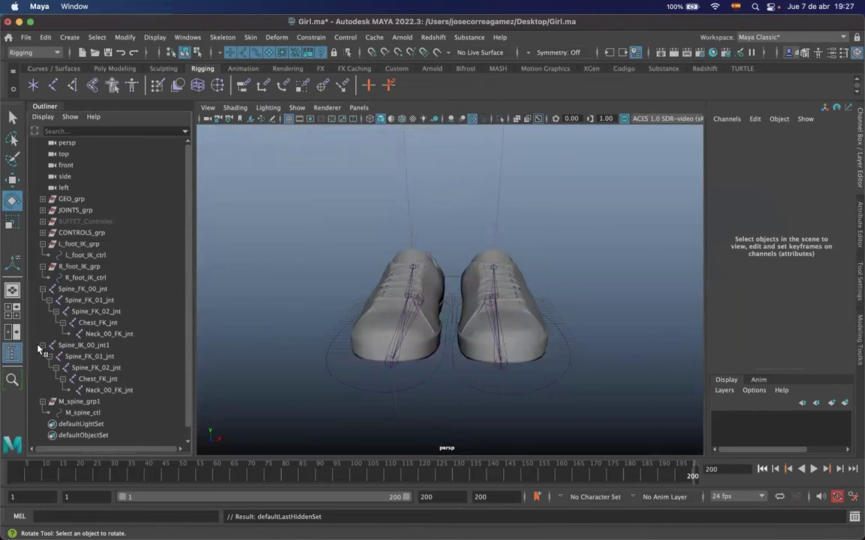
left_click(79, 403)
left_click(82, 413)
left_click(98, 403)
Hide the left and right reverse ankle joint chains and the shoe_geo mesh
right_click_drag(348, 310, 285, 310, "alt")
middle_click_drag(460, 338, 459, 442, "alt")
right_click_drag(428, 281, 323, 282, "alt")
mouse_move(477, 251)
left_mouse_down("alt")
mouse_move(421, 251)
mouse_move(464, 261)
left_mouse_up("alt")
right_click_drag(514, 325, 580, 313, "alt")
left_click_drag(580, 312, 569, 280, "alt")
left_click(569, 280)
left_click(459, 287)
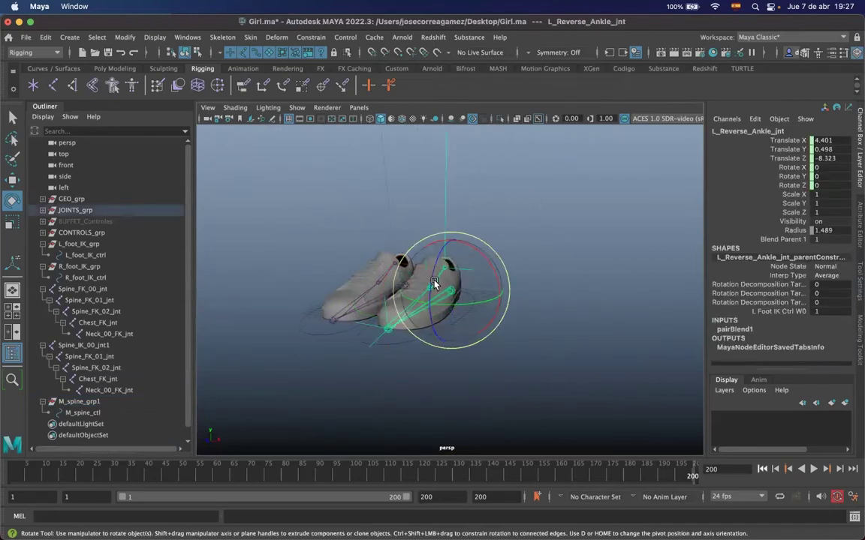
key("ctrl+h")
left_click(408, 306)
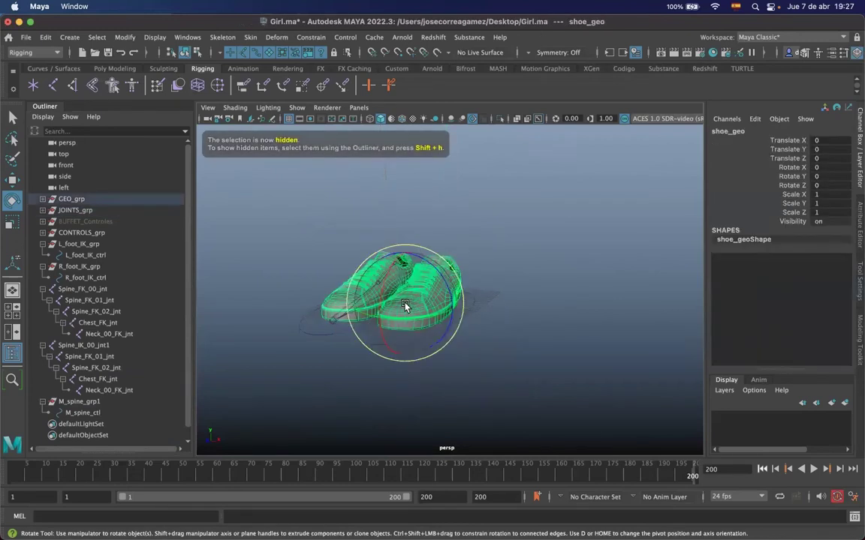
key("ctrl+h")
left_click(424, 290)
key("ctrl+h")
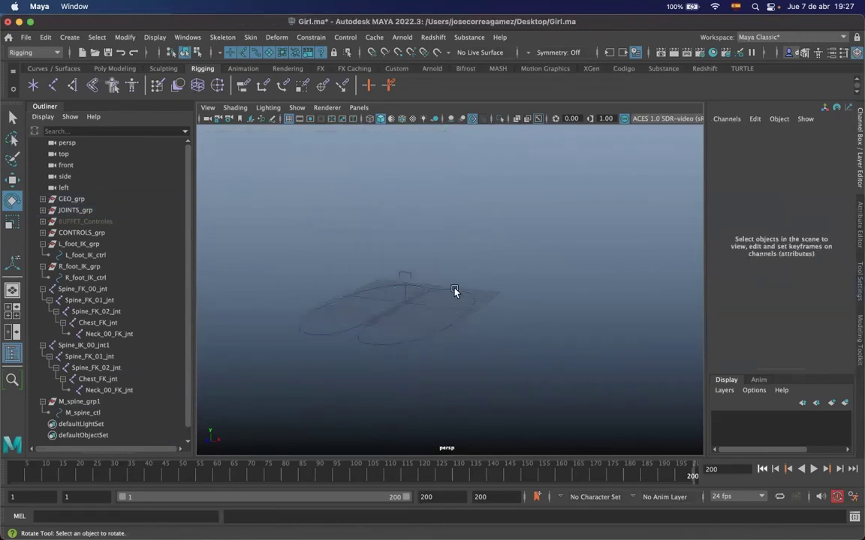
Hide the two foot controls, L_foot_IK_ctrl and R_foot_IK_ctrl
left_click(428, 324)
left_click(335, 332, "shift")
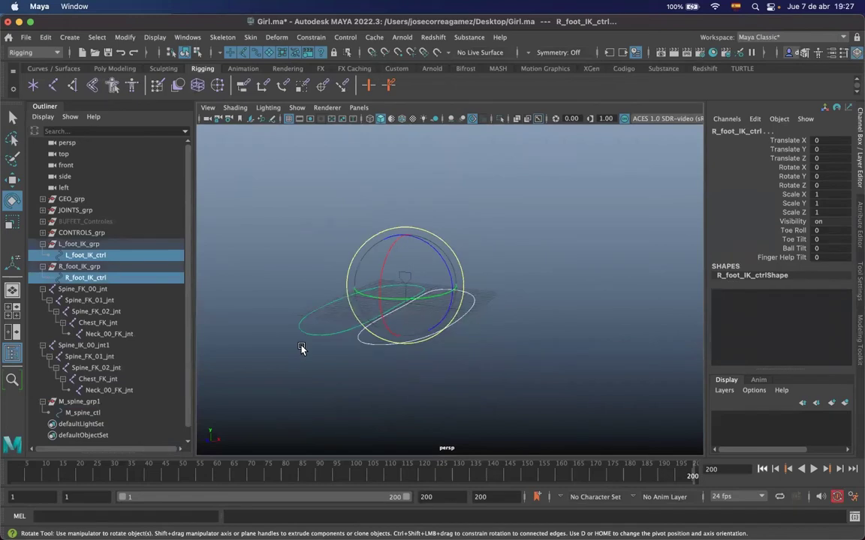
key("ctrl+h")
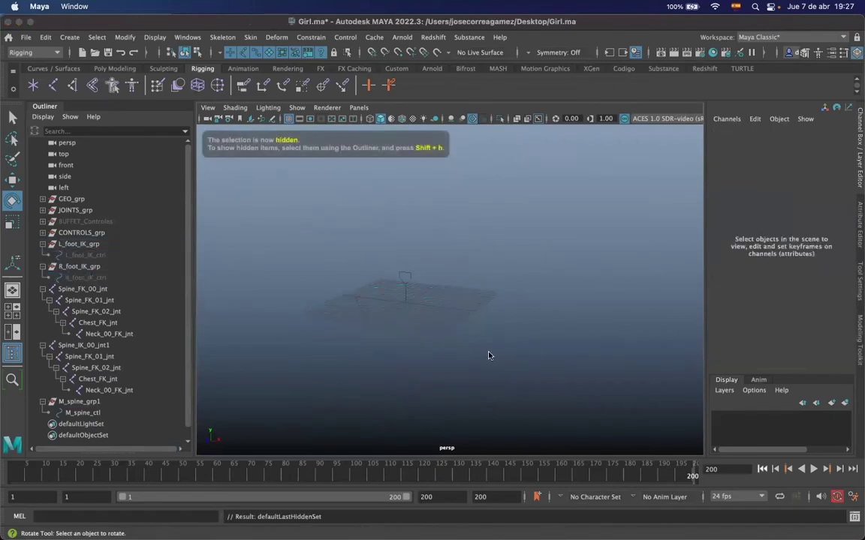
Hide the five joints of the IK spine chain, from Spine_IK_00_jnt1 down to its neck joint
right_click_drag(350, 346, 338, 328, "alt")
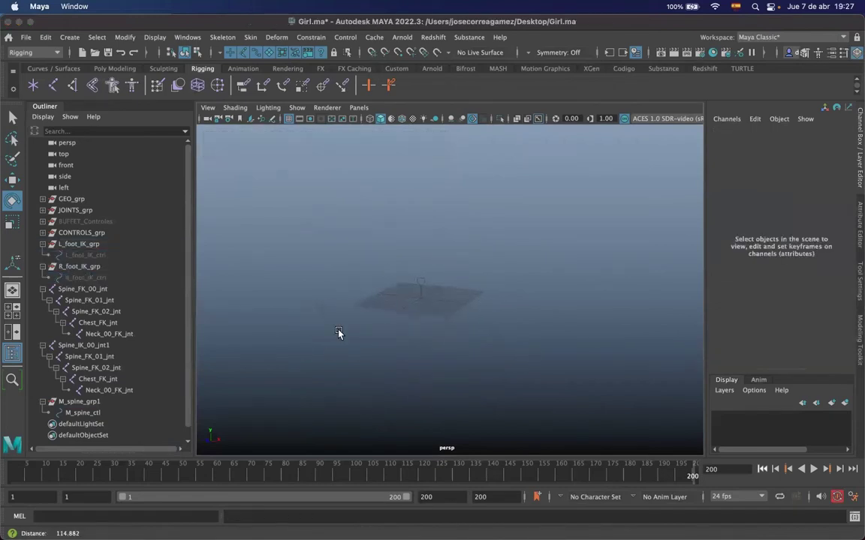
right_click_drag(261, 131, 416, 375, "alt")
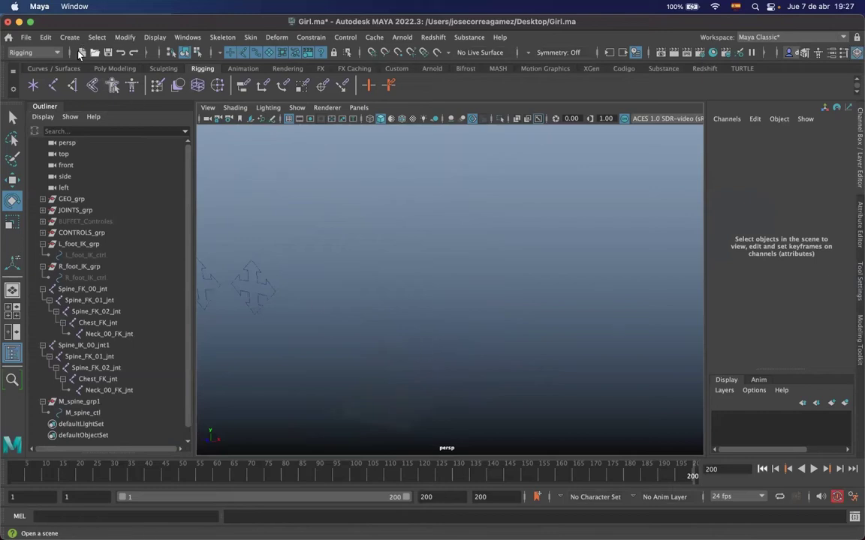
left_click_drag(418, 291, 430, 181, "alt")
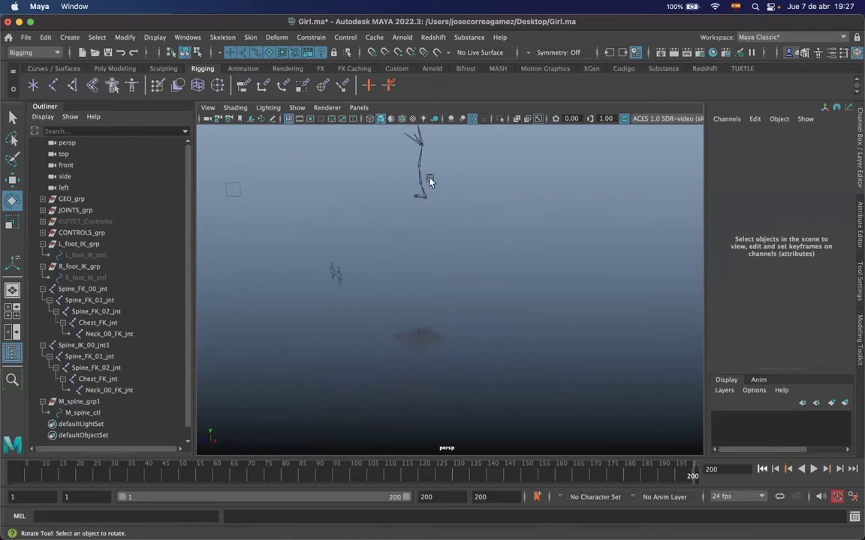
left_click(92, 289)
left_click(100, 345)
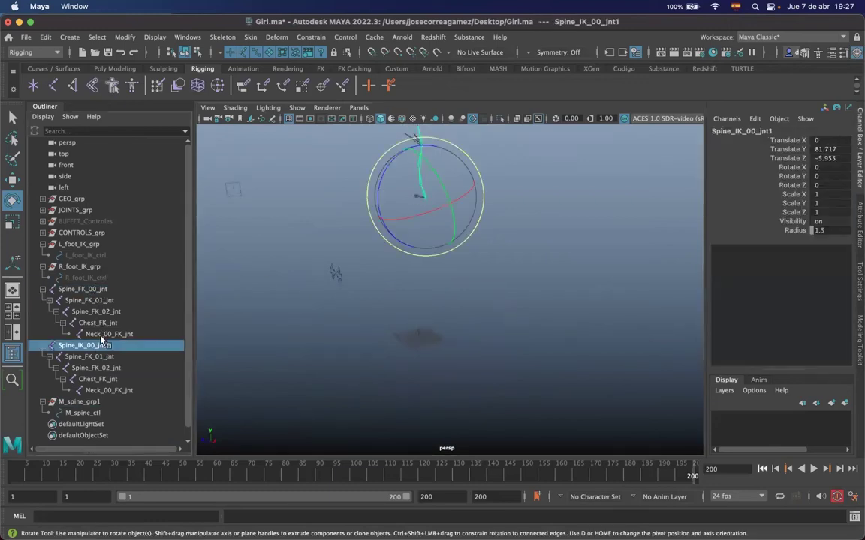
left_click(90, 289)
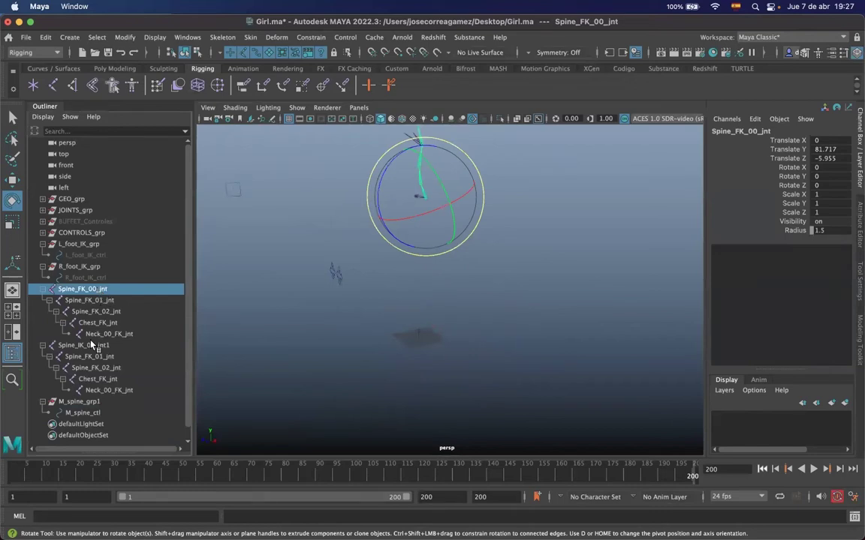
left_click_drag(93, 289, 92, 381)
left_click_drag(93, 346, 98, 392)
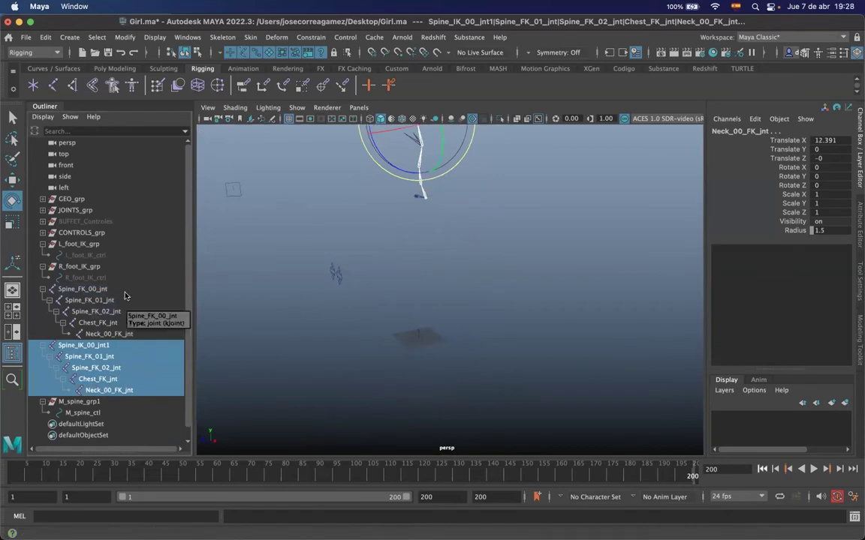
key("ctrl+h")
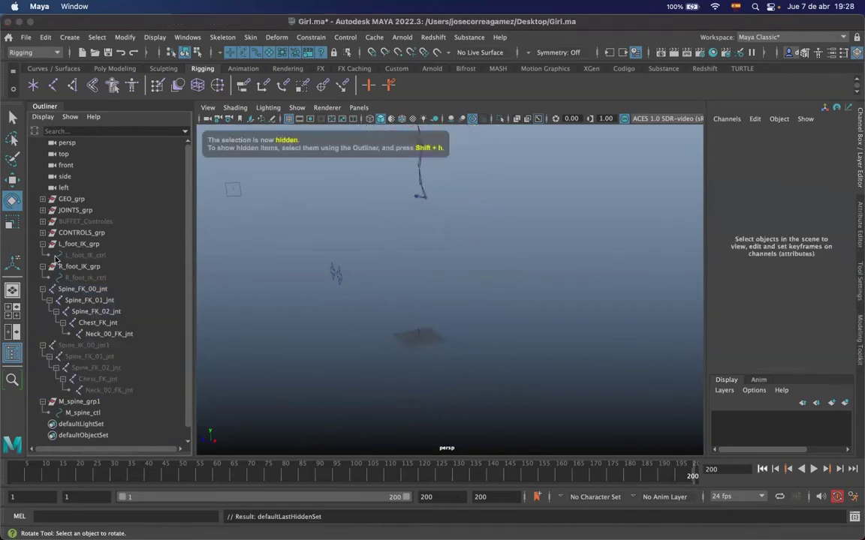
Expand the JOINTS_grp hierarchy and hide the original spine joints from Spine_00_jnt to Neck_00_jnt
left_click(43, 210, "shift")
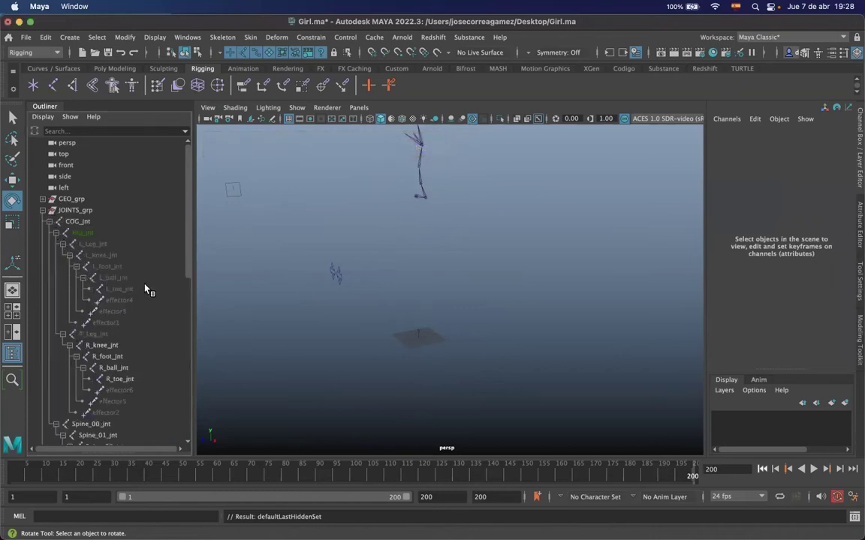
left_click_drag(189, 274, 189, 316)
left_click_drag(87, 310, 102, 356)
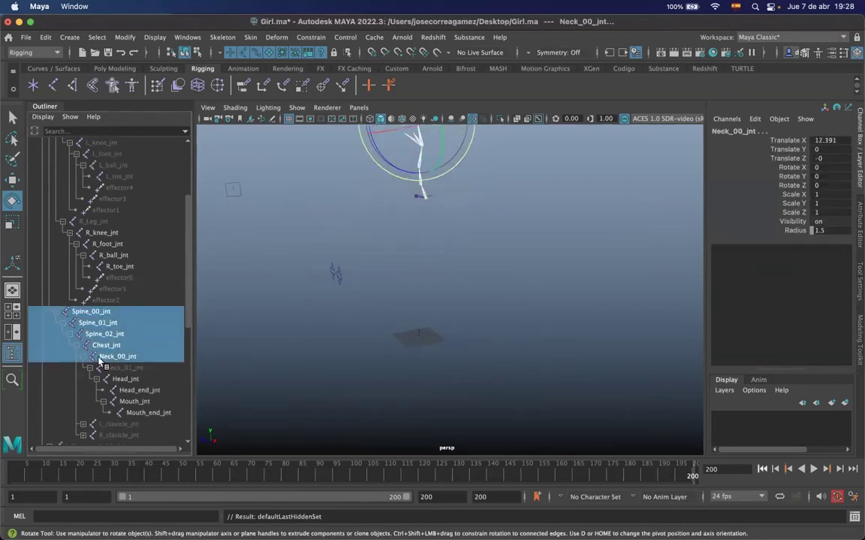
key("ctrl+h")
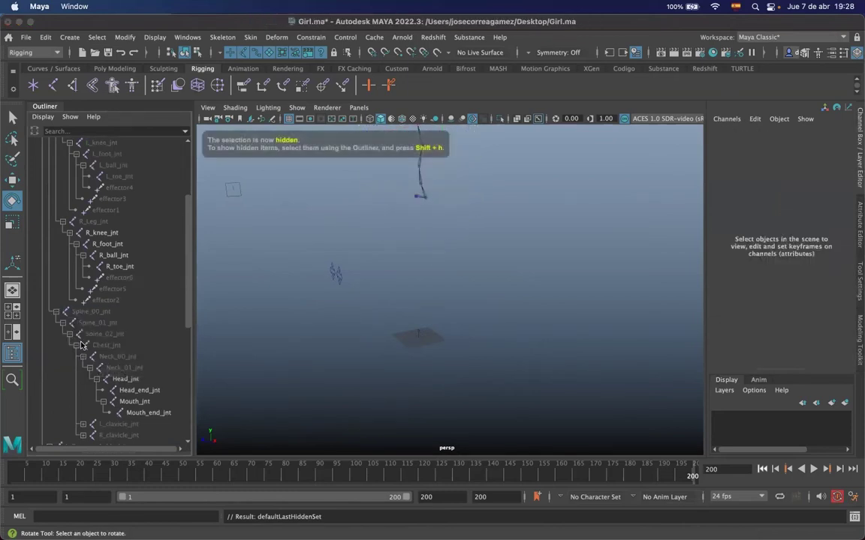
Check the visible spine chain in the viewport and find its root, Spine_FK_00_jnt, in the Outliner
left_click_drag(400, 233, 402, 316, "alt")
left_click(402, 316)
left_click_drag(186, 314, 188, 397)
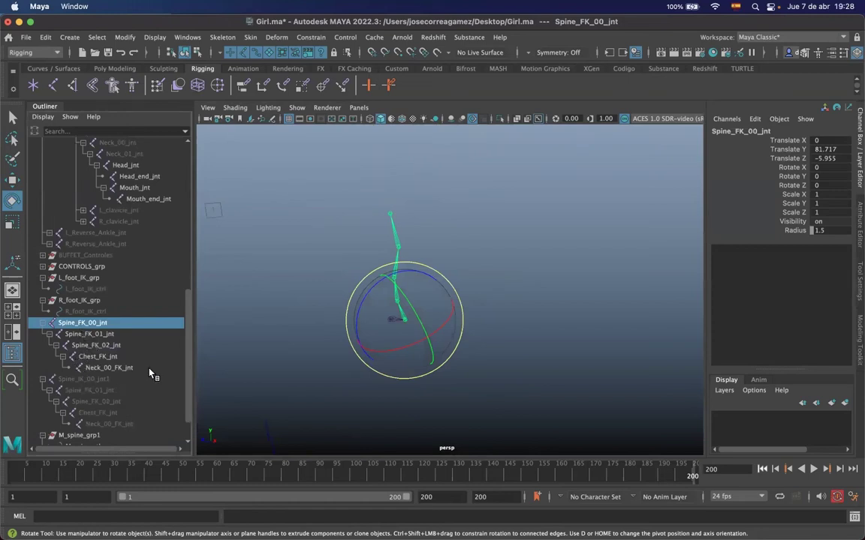
left_click(461, 254)
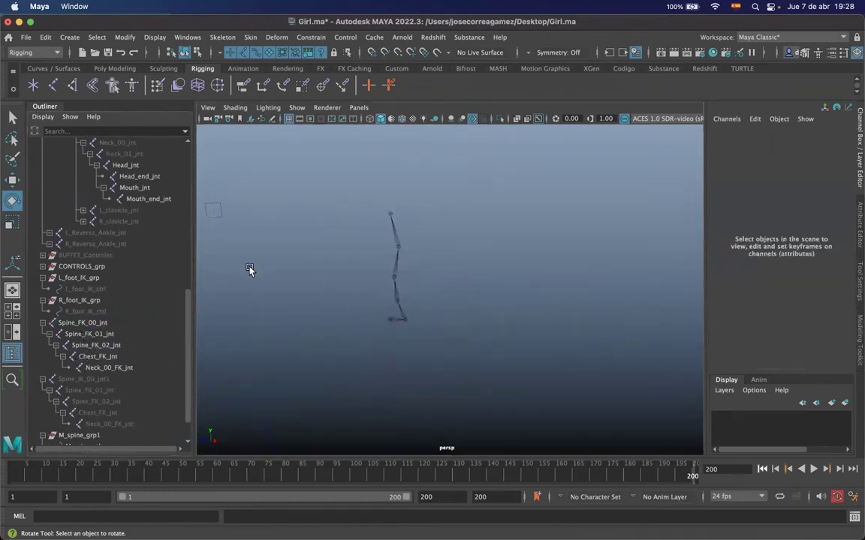
Select Spine_FK_00_jnt at the base of the FK spine chain and activate the Move tool
scroll(427, 316, "up", 3)
left_click_drag(429, 317, 480, 331, "alt")
scroll(450, 329, "up", 1)
left_click(410, 333)
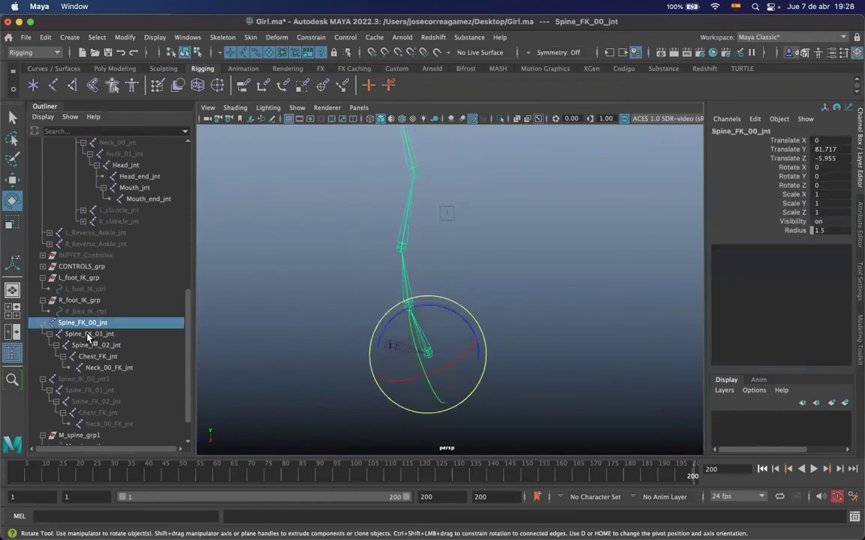
left_click(381, 293)
left_click(407, 306)
left_click(484, 343)
left_click_drag(473, 343, 262, 366)
key("w")
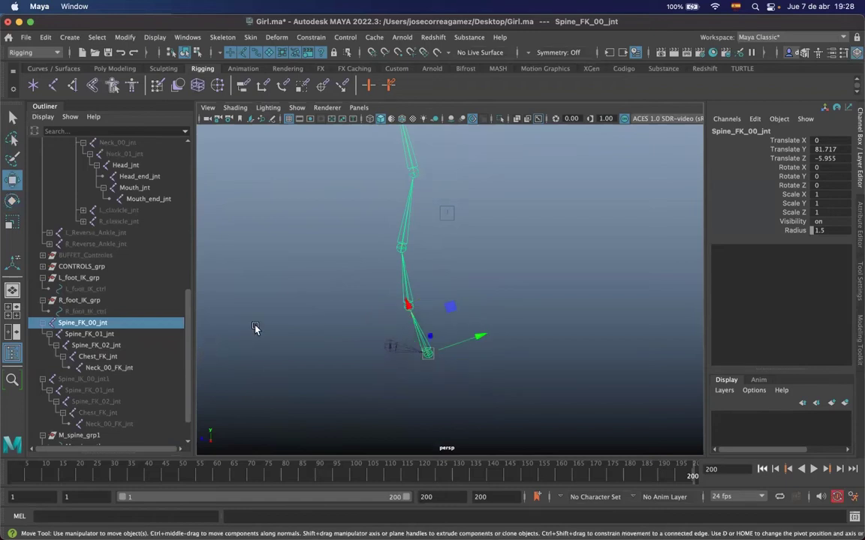
Examine the move axes of the FK spine joints one by one, from Spine_FK_00_jnt to Neck_00_FK_jnt and back
left_click_drag(456, 297, 486, 295, "alt")
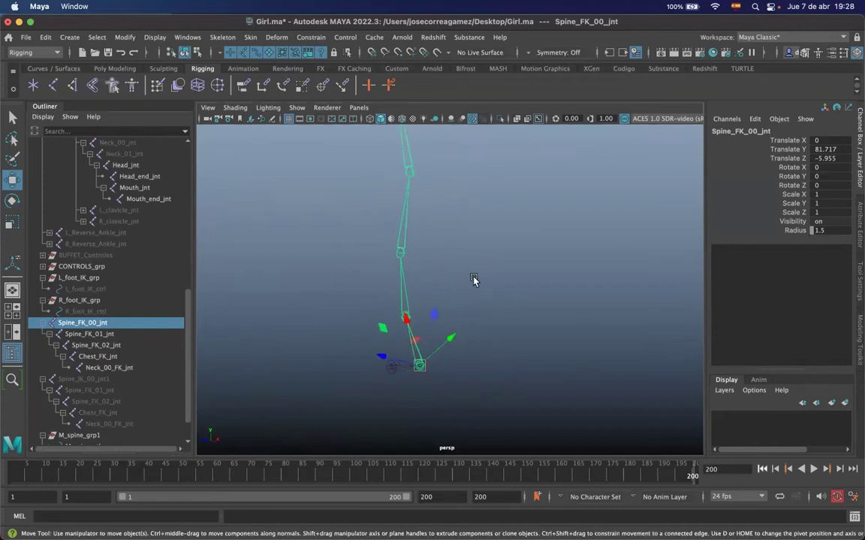
left_click(93, 335)
left_click(97, 345)
left_click(101, 356)
left_click(104, 368)
left_click(98, 324)
left_click_drag(398, 365, 413, 402, "alt")
right_click_drag(413, 401, 395, 318, "alt")
middle_click_drag(396, 318, 398, 325, "alt")
left_click_drag(399, 325, 368, 357, "alt")
right_click_drag(369, 358, 405, 354, "alt")
left_click_drag(405, 355, 432, 352, "alt")
left_click_drag(471, 328, 452, 338, "alt")
Walk through the FK spine hierarchy from Spine_FK_01_jnt upward and compare the joints' axis orientation from several angles
left_click(451, 298)
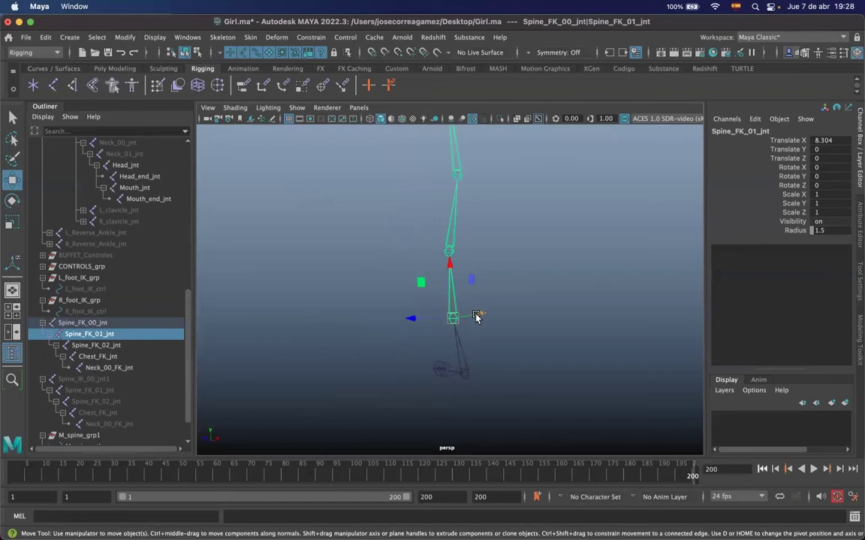
left_click_drag(519, 304, 429, 280, "alt")
key("Down")
left_click_drag(466, 249, 440, 295, "alt")
key("Down")
key("Up")
key("Up")
key("Up")
mouse_move(408, 328)
left_mouse_down("alt")
mouse_move(486, 349)
mouse_move(405, 331)
left_mouse_up("alt")
key("Down")
left_click_drag(424, 268, 430, 290, "alt")
key("Down")
key("Down")
left_click_drag(524, 303, 402, 294, "alt")
left_click(500, 294)
mouse_move(500, 294)
left_mouse_down("alt")
mouse_move(457, 300)
mouse_move(496, 297)
left_mouse_up("alt")
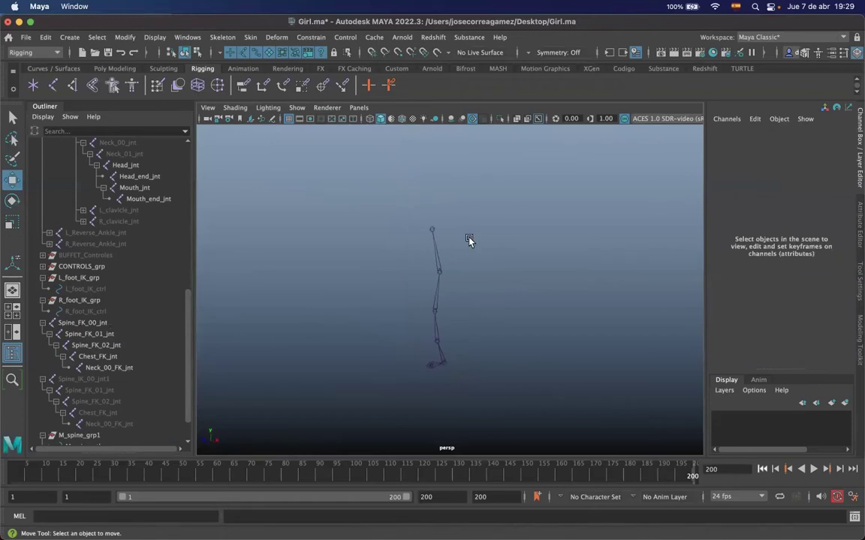
left_click(439, 271)
left_click(113, 368)
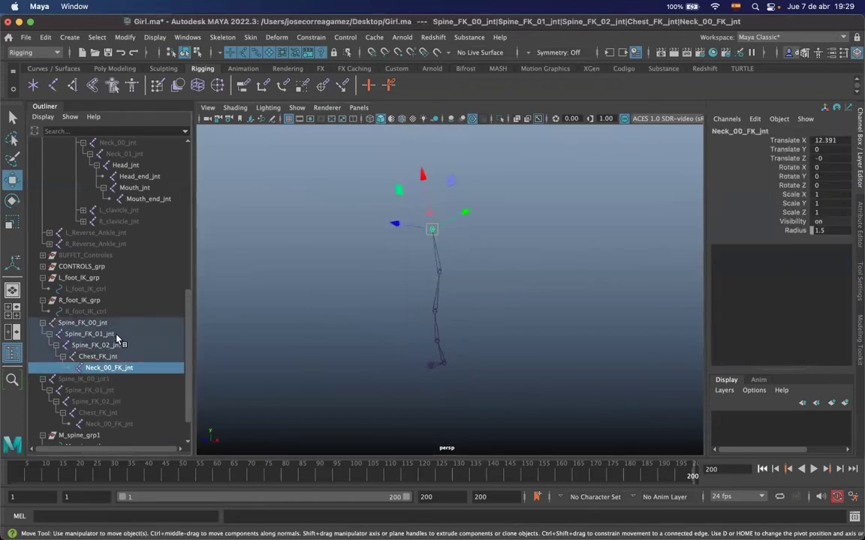
left_click(463, 296)
left_click_drag(466, 313, 448, 319, "alt")
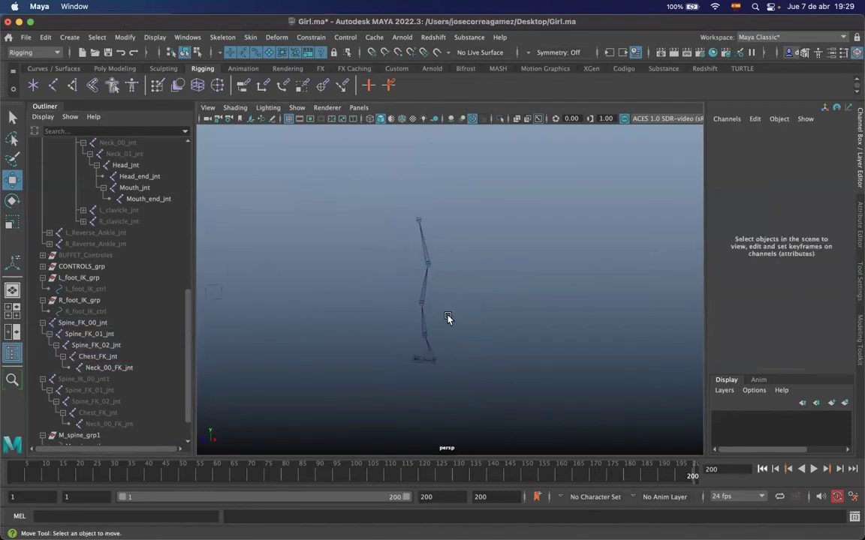
Inspect the Joint Orient attributes of the FK spine joints from Spine_FK_00_jnt up to Chest_FK_jnt
left_click(427, 354)
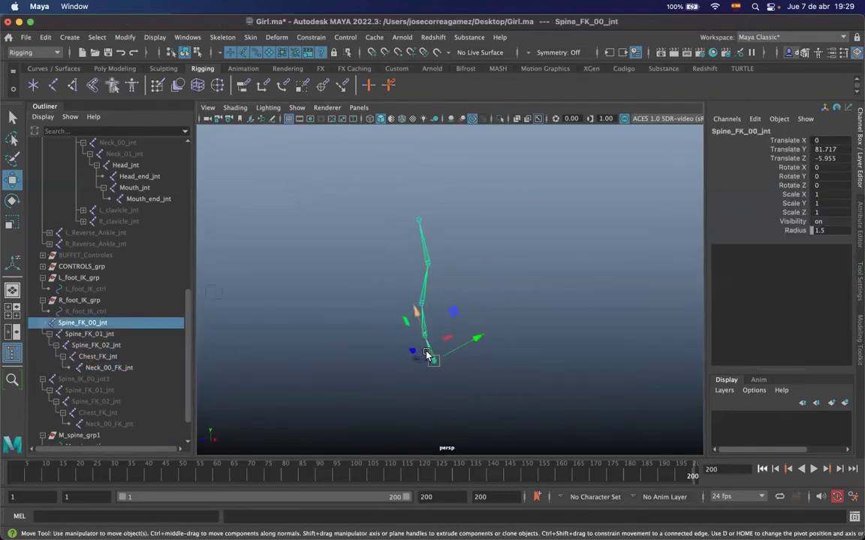
left_click(855, 240)
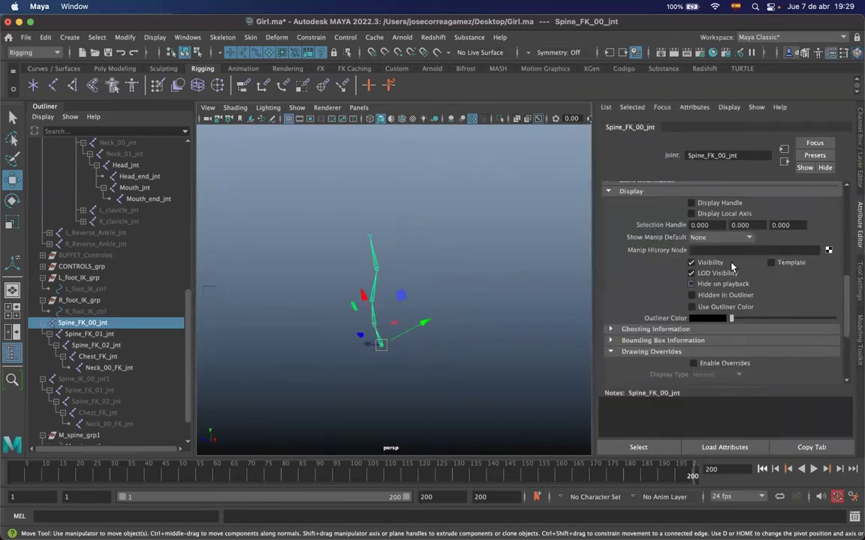
left_click_drag(846, 306, 844, 228)
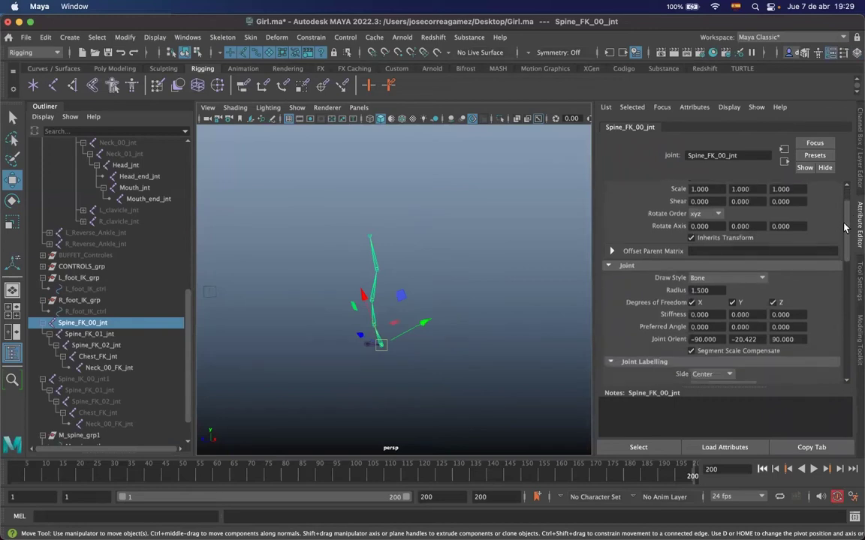
right_click_drag(416, 335, 514, 352, "alt")
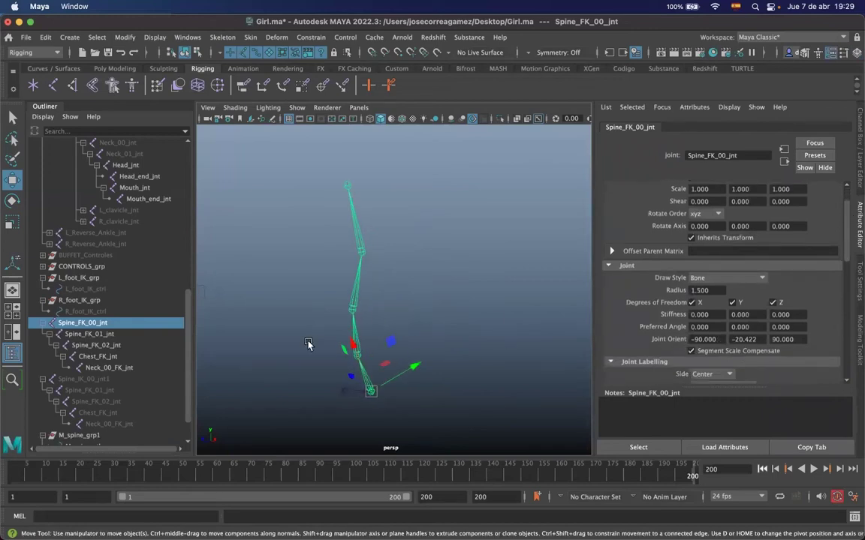
key("Down")
key("Down")
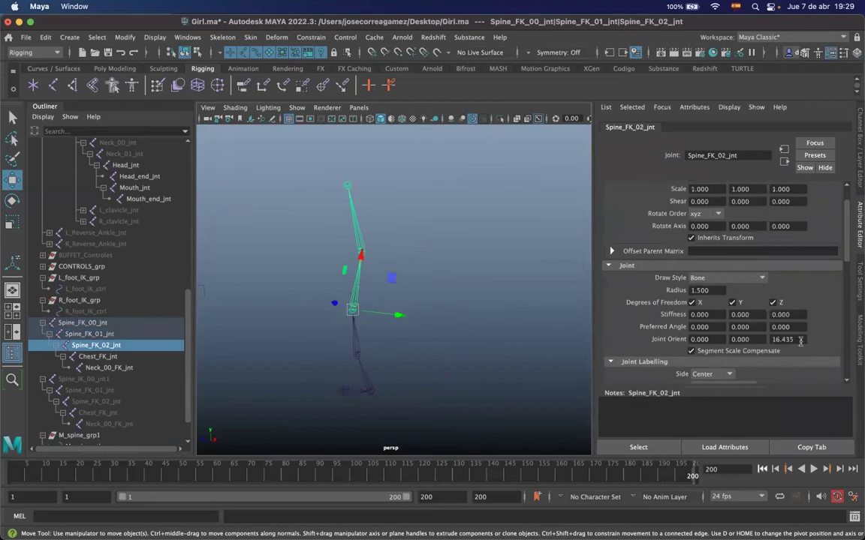
key("Down")
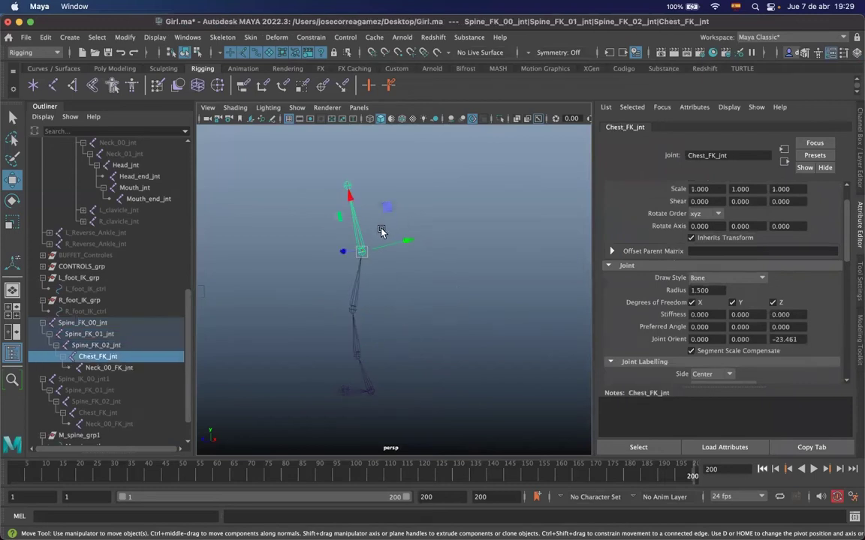
left_click_drag(365, 276, 421, 319, "alt")
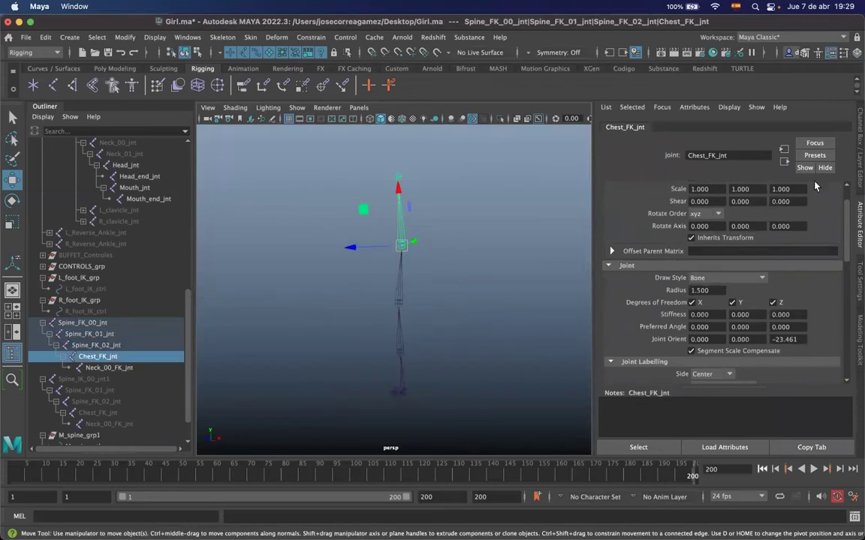
Check the transform channels of Chest_FK_jnt, and compare the Joint Orient values along the FK chain again from its root
left_click(856, 161)
left_click_drag(500, 276, 443, 305, "alt")
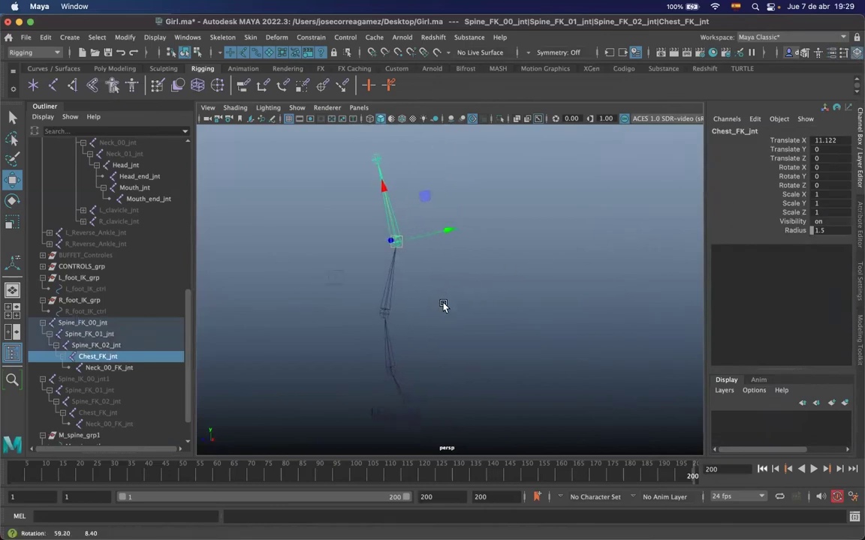
left_click(856, 234)
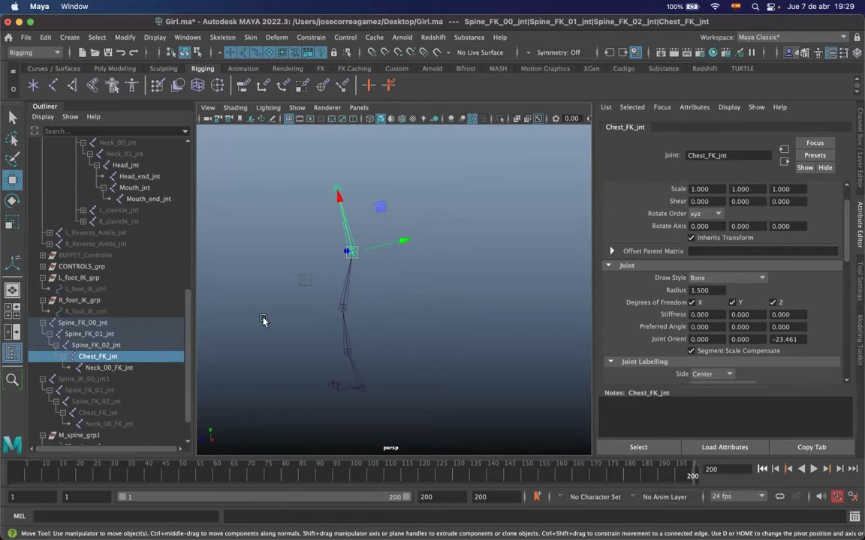
left_click_drag(398, 358, 359, 380)
left_click_drag(367, 338, 396, 319, "alt")
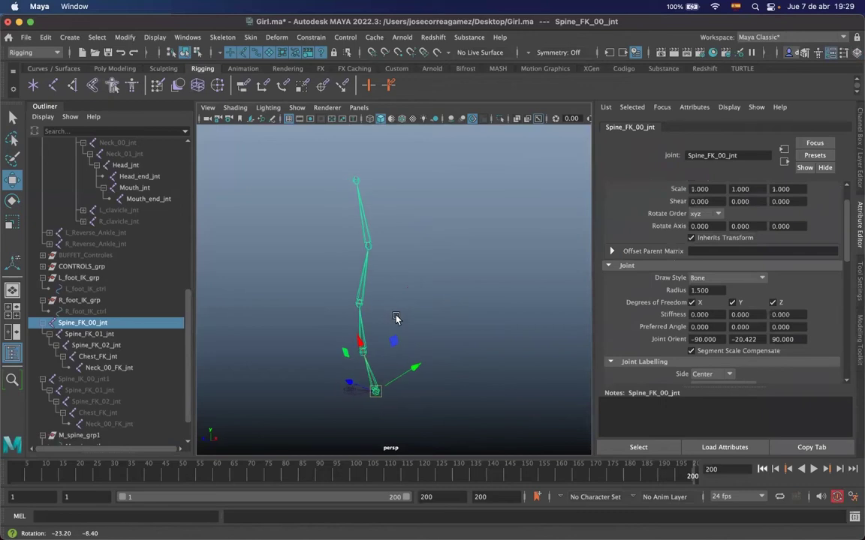
key("Down")
key("Down")
middle_click_drag(387, 240, 406, 299, "alt")
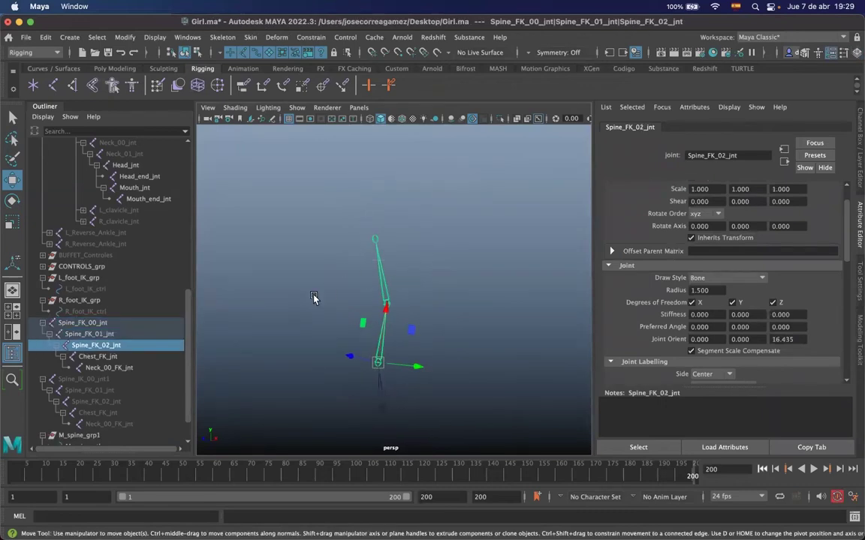
key("Down")
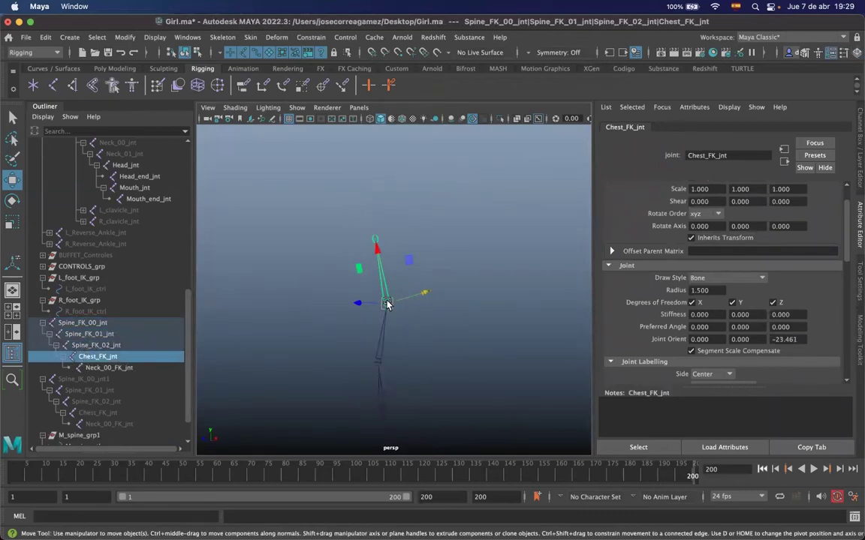
left_click_drag(429, 337, 406, 278, "alt")
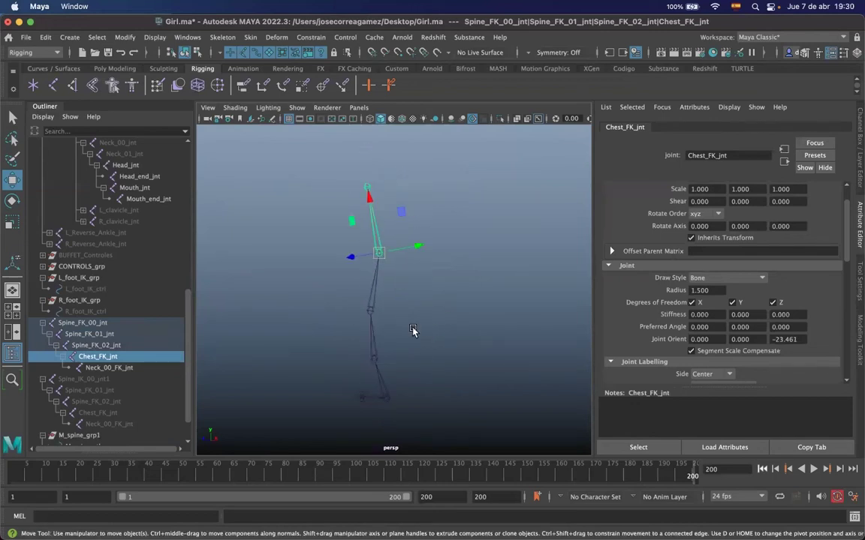
middle_click_drag(421, 329, 409, 322, "alt")
right_click_drag(409, 322, 488, 327, "alt")
middle_click_drag(386, 319, 383, 261, "alt")
right_click_drag(360, 334, 232, 352, "alt")
left_click_drag(232, 353, 407, 264, "alt")
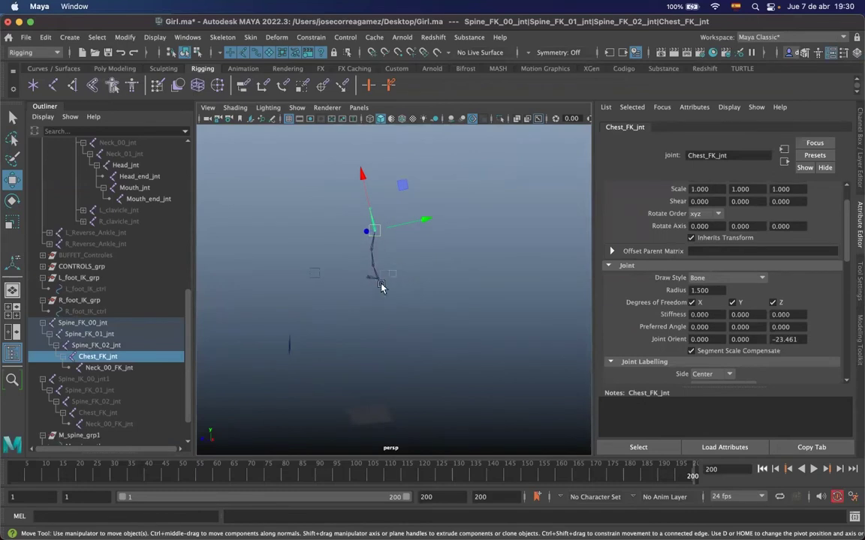
Snap M_spine_grp1 to Spine_FK_00_jnt using a parent constraint with Maintain Offset off, and delete the constraint
left_click_drag(376, 292, 379, 291)
right_click_drag(367, 313, 526, 307, "alt")
left_click(351, 261)
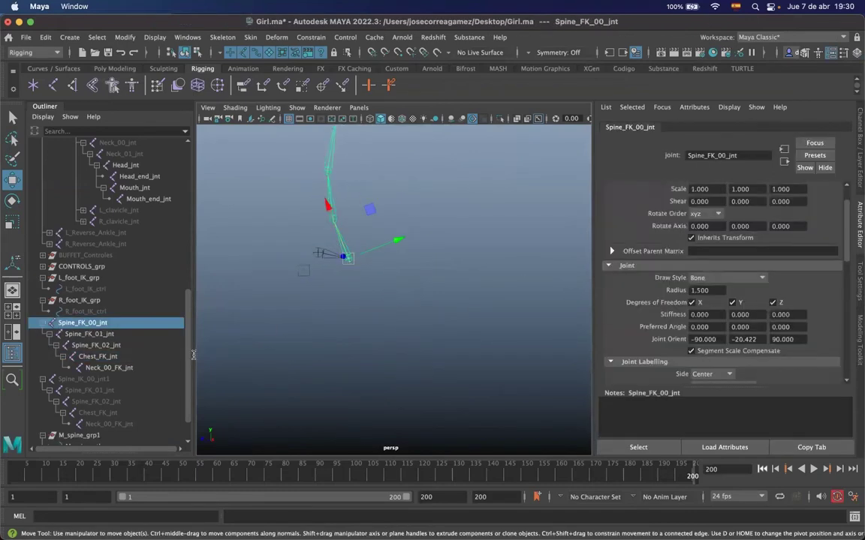
left_click_drag(189, 336, 191, 453)
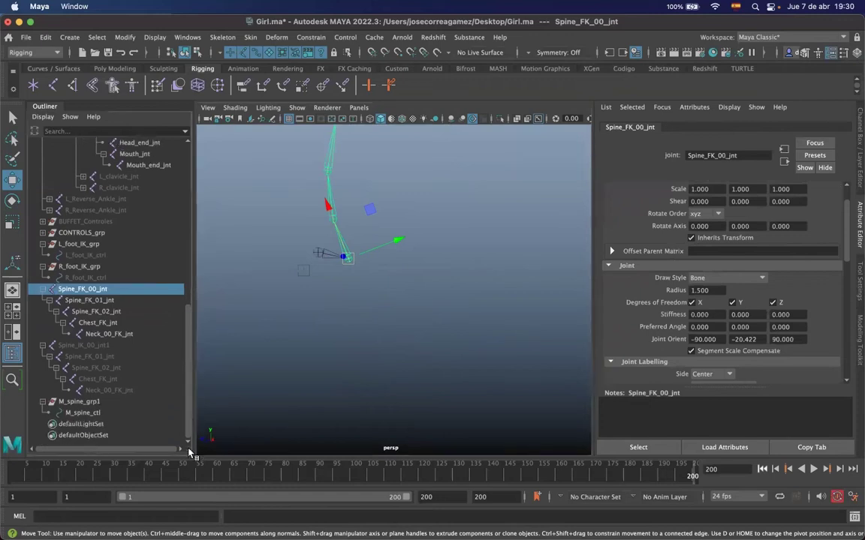
left_click(75, 403, "ctrl")
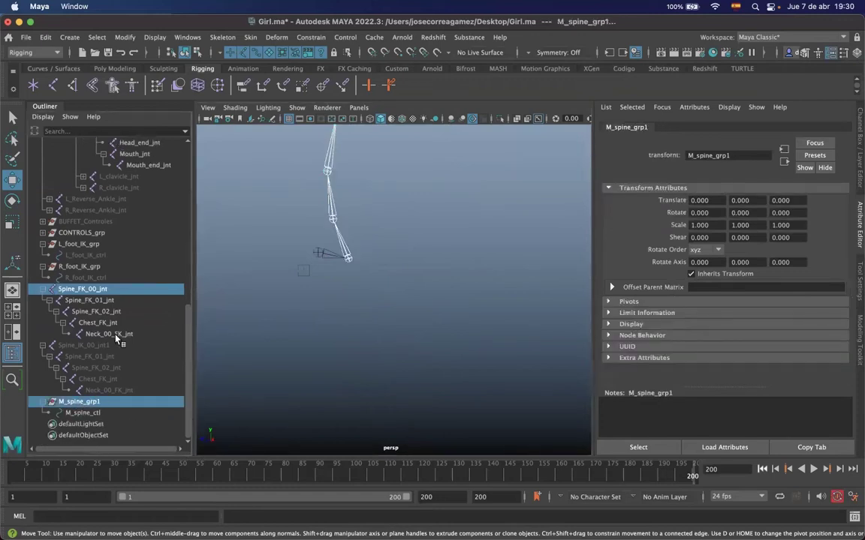
double_click(217, 85)
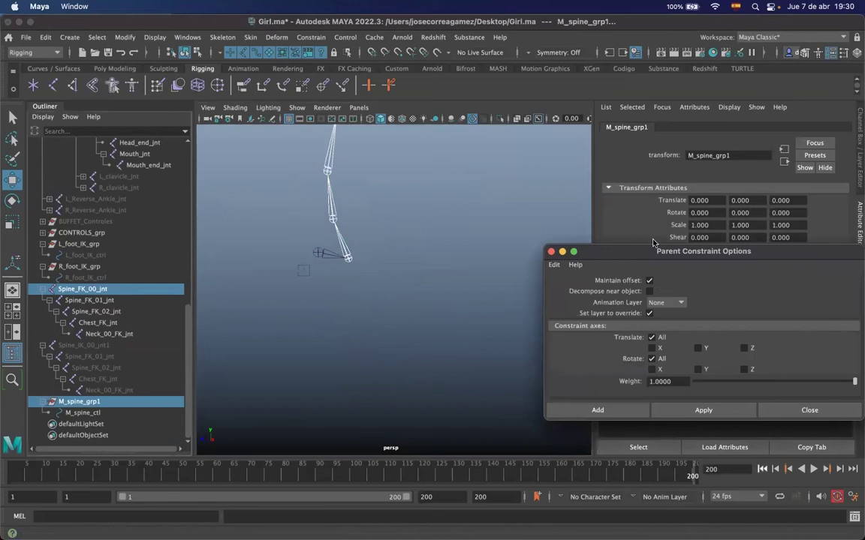
left_click(649, 281)
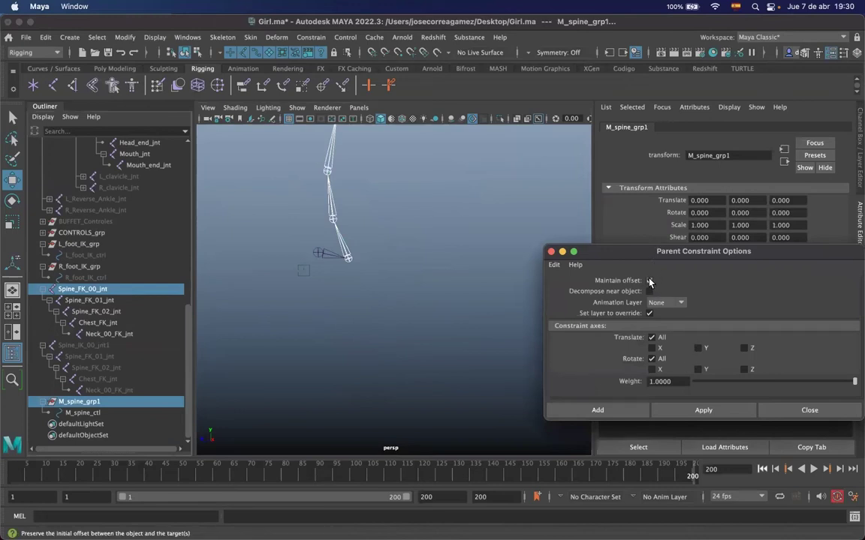
left_click(703, 410)
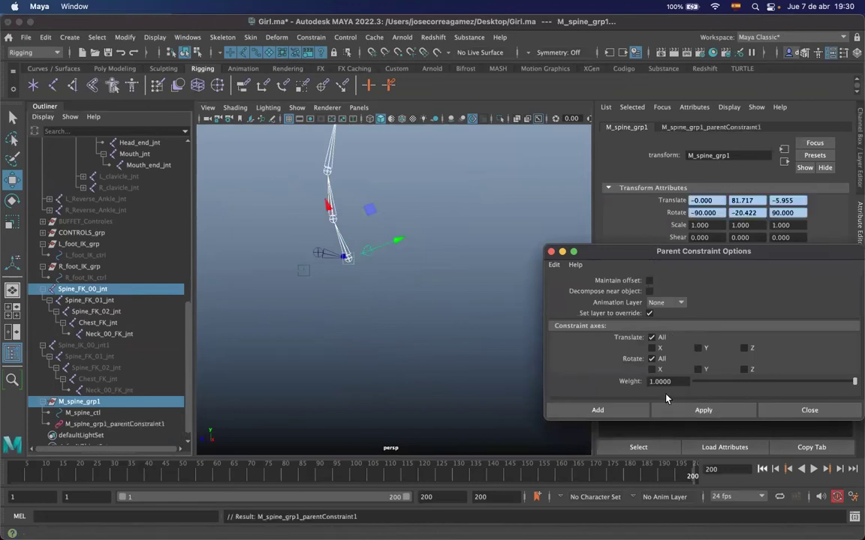
left_click(125, 425)
key("Delete")
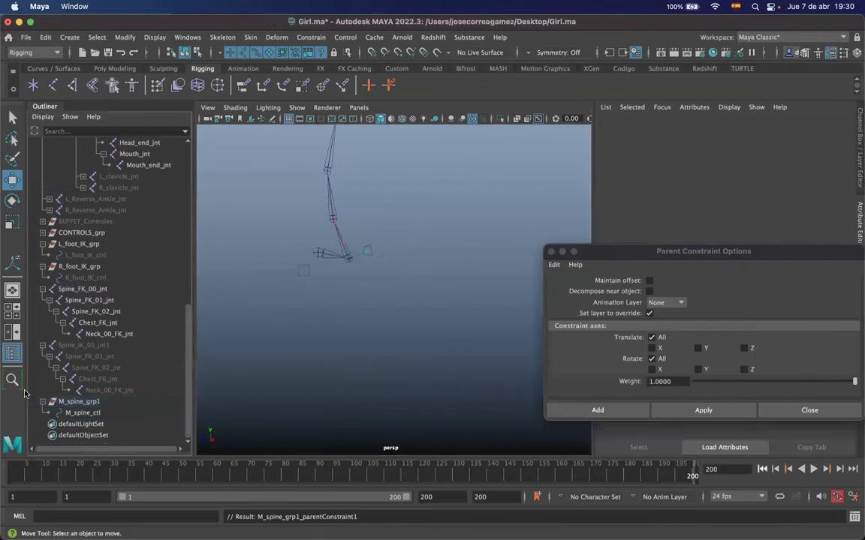
Enlarge the outer shape of M_spine_ctl by scaling its control vertices
left_click(459, 241)
right_click(462, 238)
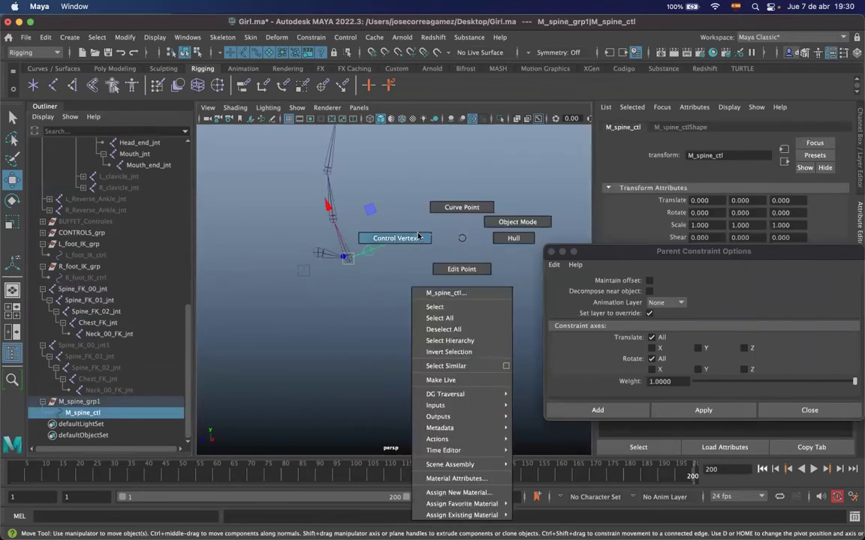
left_click(419, 238)
left_click_drag(361, 276, 466, 209)
key("e")
key("r")
left_click_drag(410, 239, 449, 224)
left_click(361, 303)
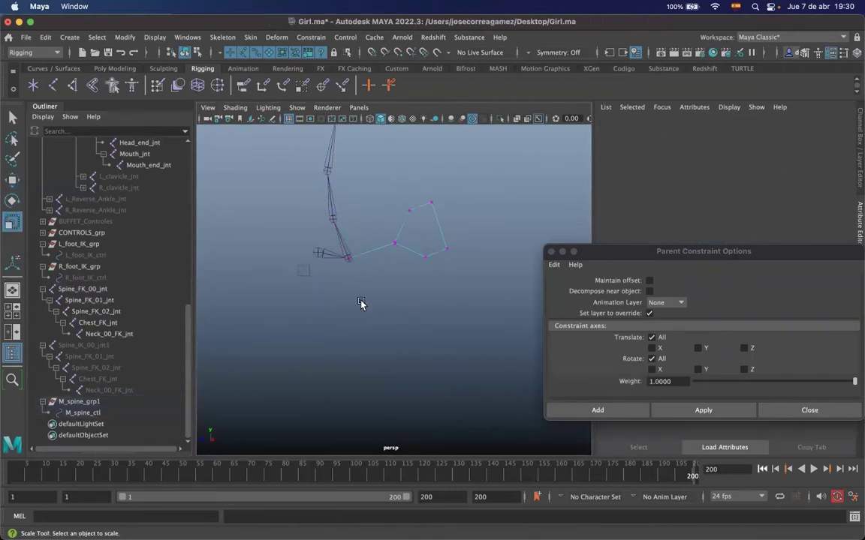
Expand GEO_grp in the Outliner and unhide body_geo
left_click(176, 323)
scroll(169, 285, "up", 10)
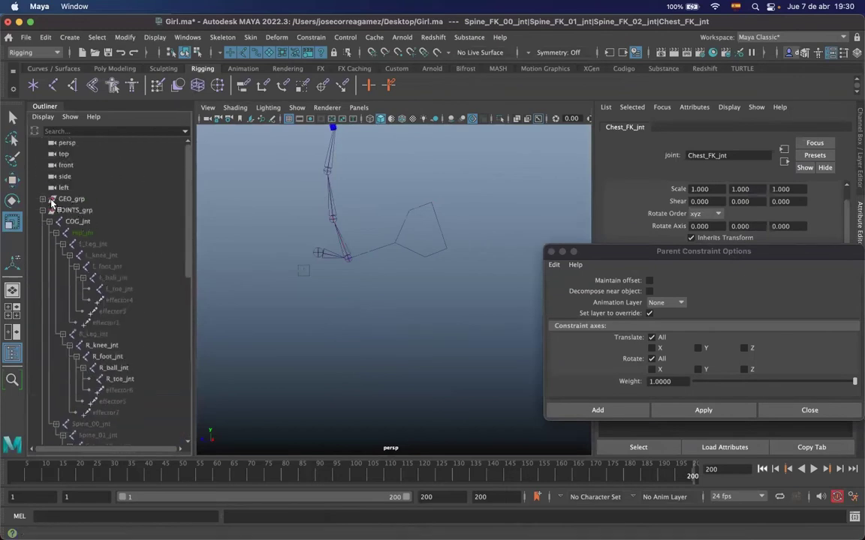
left_click(43, 200)
left_click(80, 210)
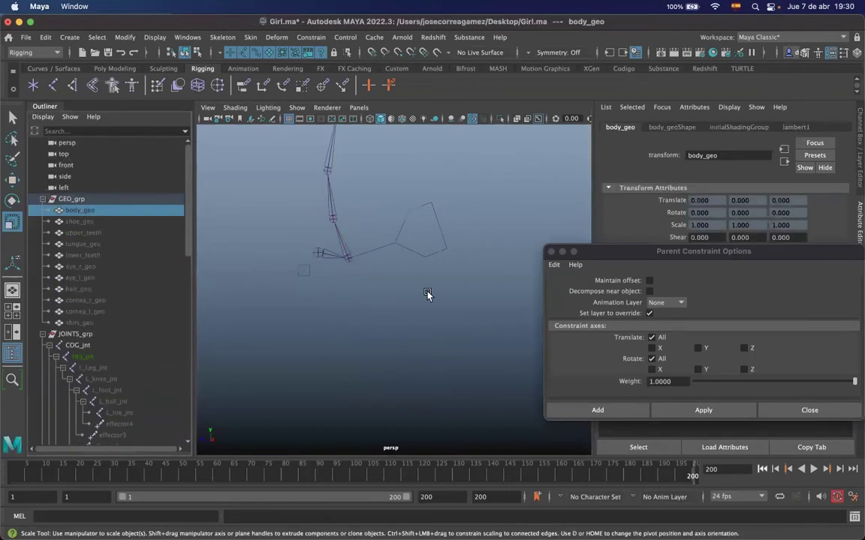
key("shift+h")
Rotate control vertices 1 to 6 of M_spine_ctl to reorient the control shape behind the hips
mouse_move(478, 308)
left_mouse_down("alt")
mouse_move(454, 318)
mouse_move(473, 306)
left_mouse_up("alt")
left_click_drag(422, 204, 462, 257)
right_click_drag(454, 244, 395, 241)
left_click_drag(455, 182, 392, 270)
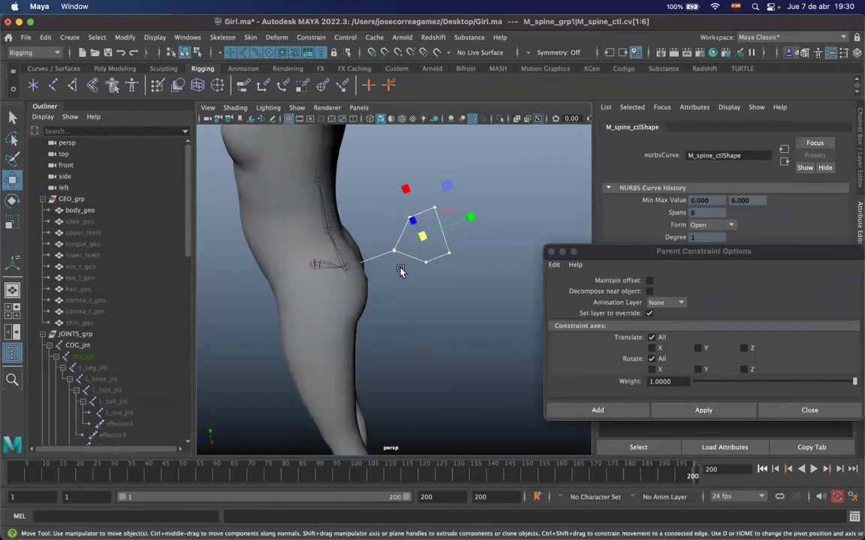
key("e")
left_click_drag(487, 285, 371, 232, "alt")
left_click_drag(315, 227, 304, 259)
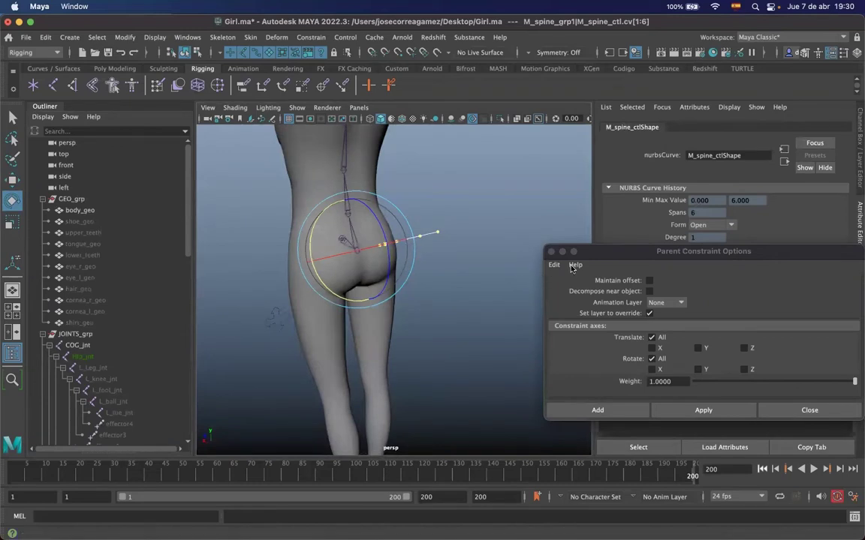
Close the parent constraint options and rename the M_spine_grp1 group to M_spine_grp
left_click(551, 252)
left_click_drag(444, 301, 441, 330, "alt")
left_click(475, 286)
left_click_drag(190, 239, 205, 447)
double_click(87, 402)
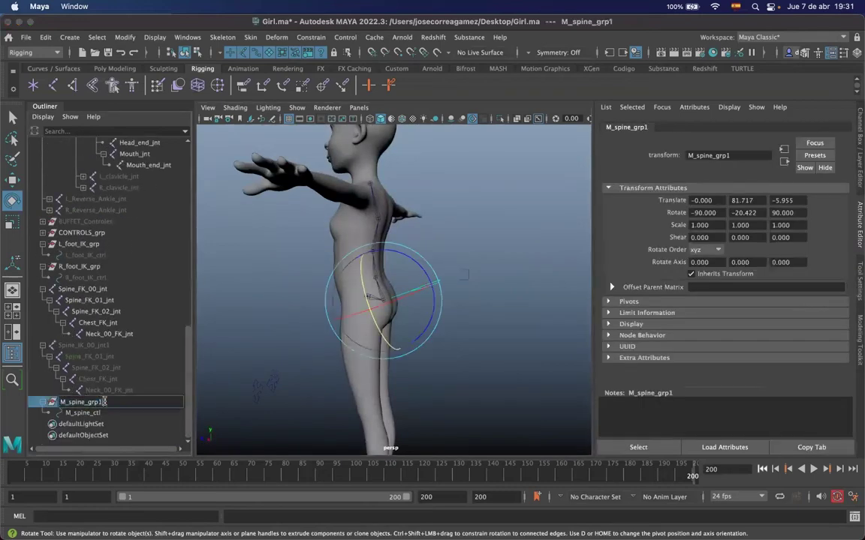
key("Return")
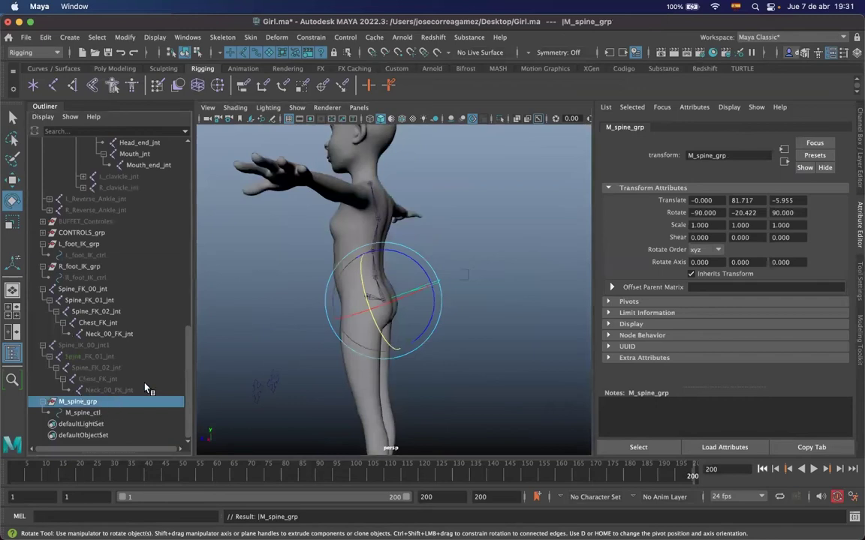
Create a NURBS circle for the second spine control and place it in its own group
left_click(367, 290)
mouse_move(367, 289)
left_mouse_down("alt")
mouse_move(380, 264)
mouse_move(382, 299)
mouse_move(377, 294)
left_mouse_up("alt")
left_click(59, 67)
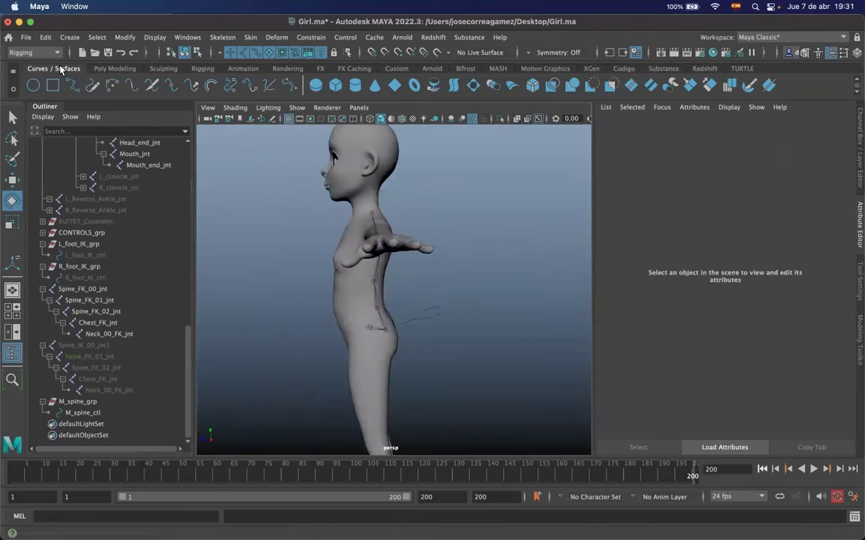
left_click(33, 84)
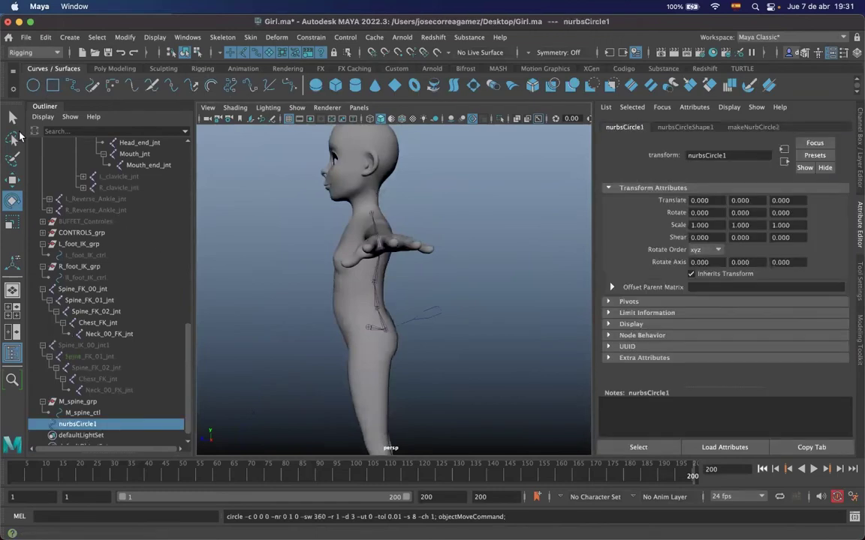
middle_click_drag(338, 309, 346, 174, "alt")
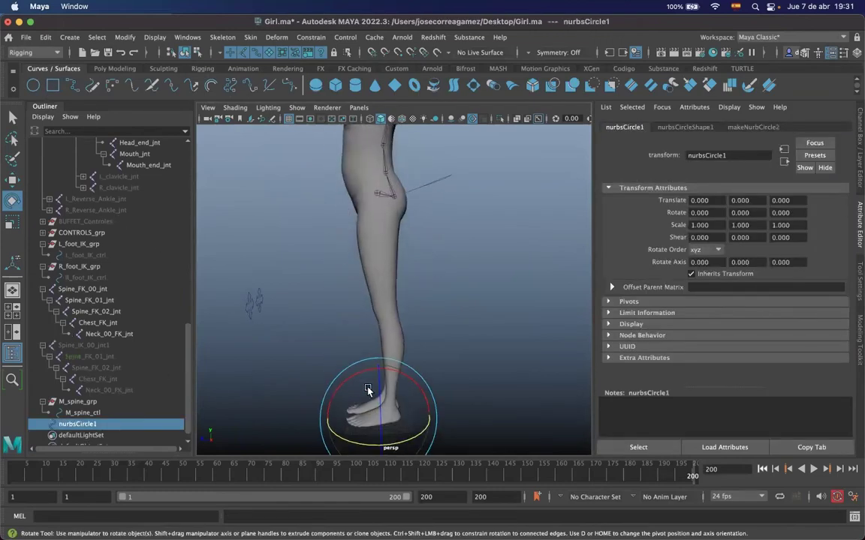
right_click_drag(368, 389, 340, 378, "alt")
mouse_move(324, 394)
left_mouse_down("alt")
mouse_move(365, 394)
mouse_move(324, 393)
left_mouse_up("alt")
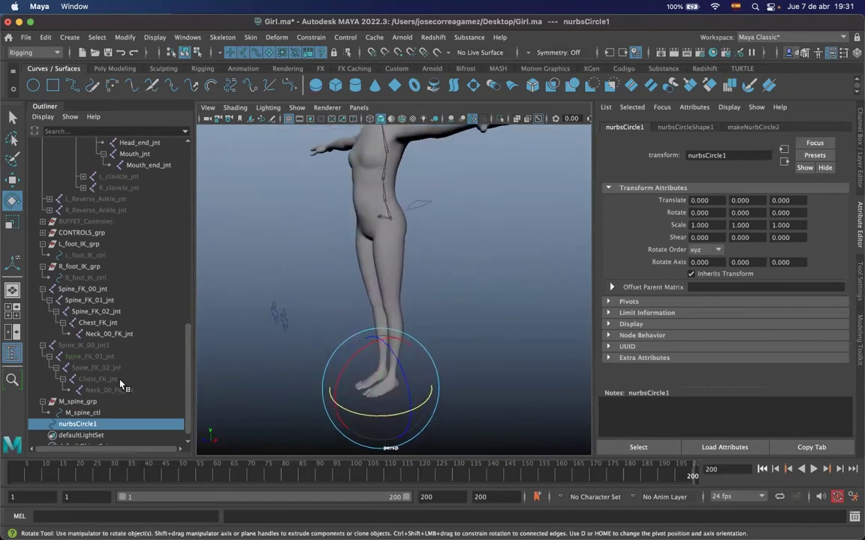
key("super+g")
left_click(43, 424)
Parent-constrain the new circle's group to Spine_FK_01_jnt without maintaining offset, on all translate and rotate axes
left_click_drag(412, 231, 386, 231, "alt")
right_click_drag(473, 197, 551, 181, "alt")
middle_click_drag(406, 216, 406, 258, "alt")
right_click_drag(405, 257, 342, 174, "alt")
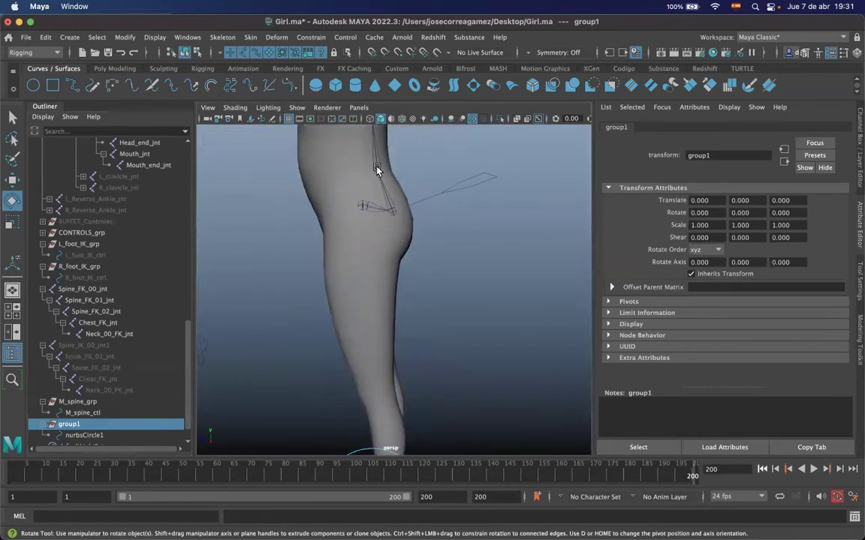
left_click(340, 154)
left_click(69, 425, "super")
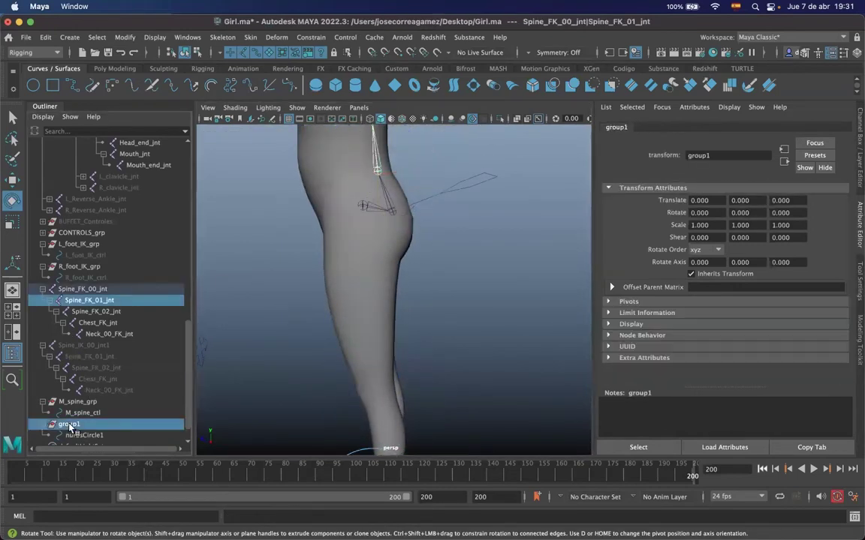
left_click(201, 69)
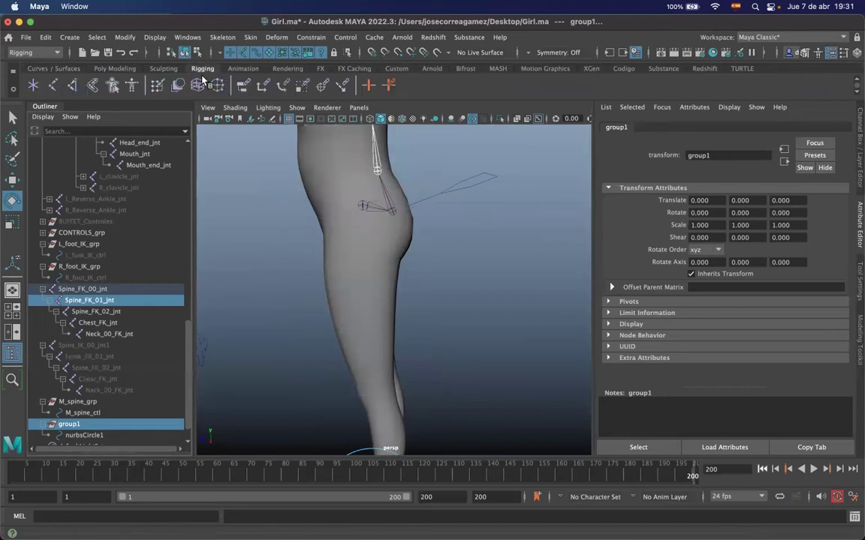
double_click(219, 84)
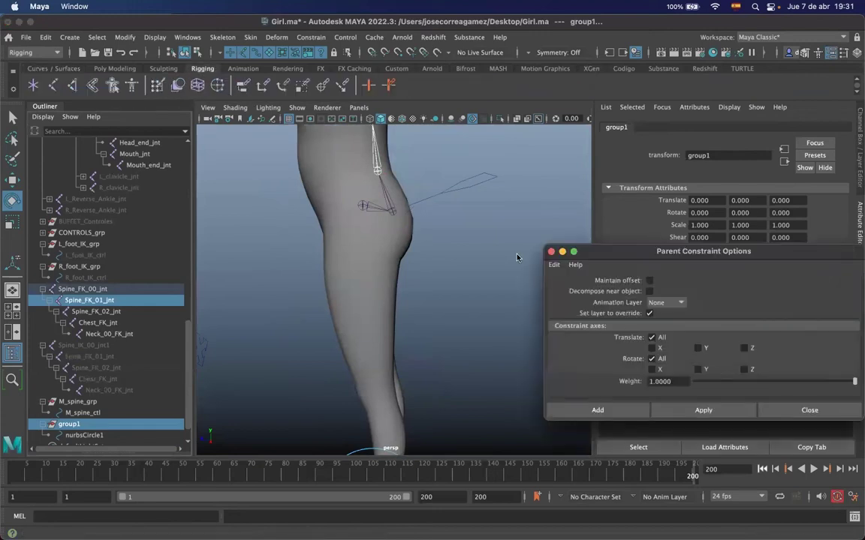
left_click(720, 411)
Delete the parent constraint from the circle's group
scroll(186, 405, "down", 2)
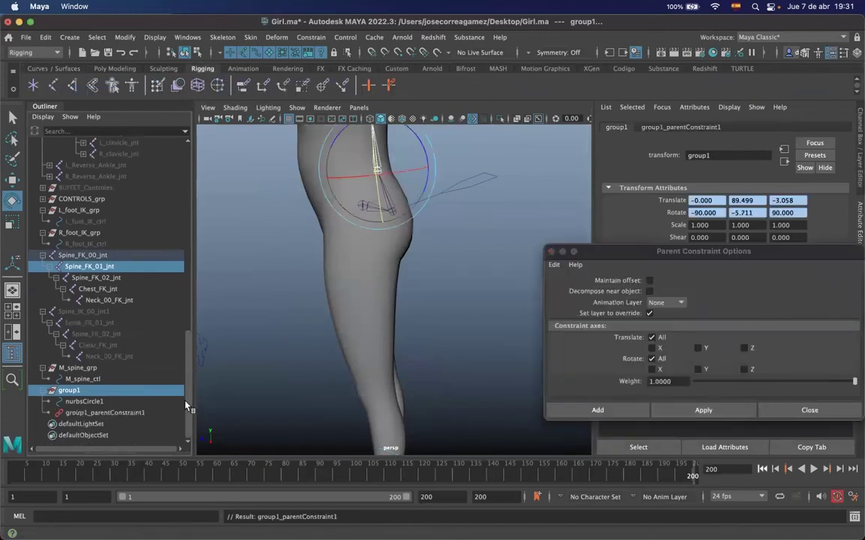
left_click(79, 414)
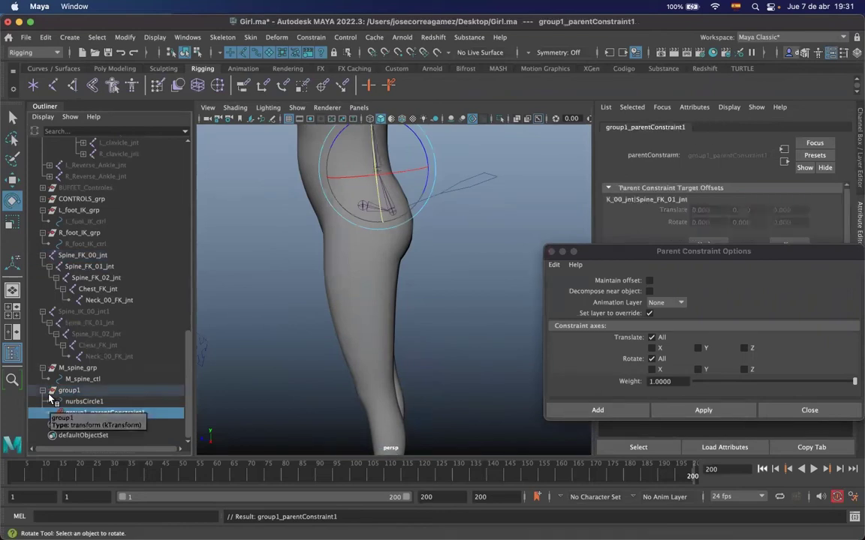
key("Delete")
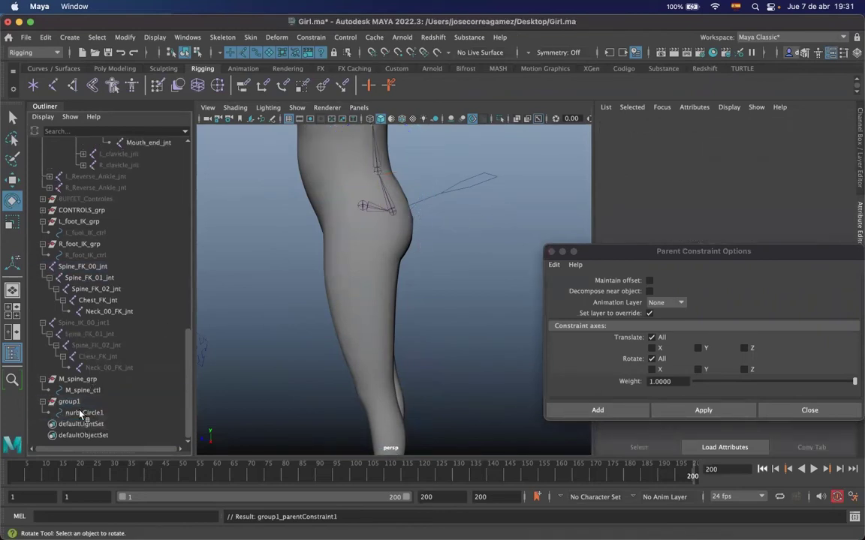
Frame the new circle and check its placement at the lower spine in wireframe and shaded display
left_click(81, 413)
key("f")
key("5")
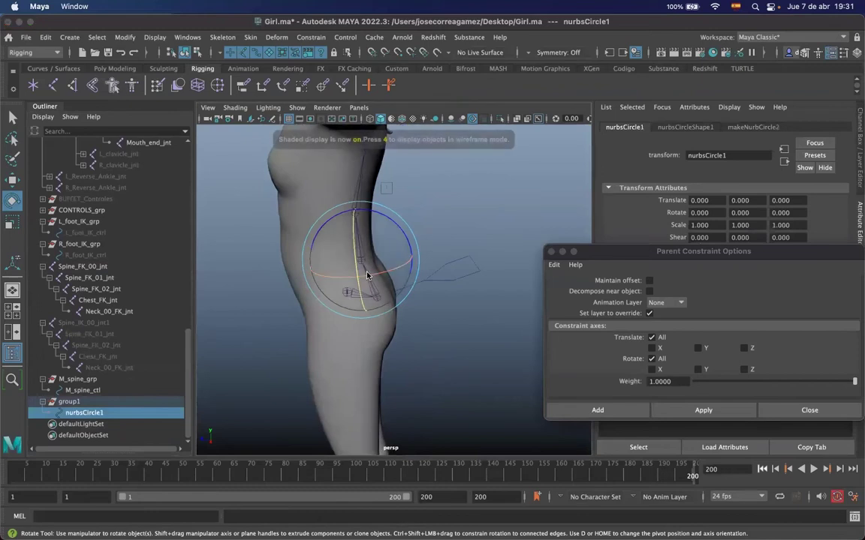
key("4")
left_click(440, 224)
left_click_drag(359, 270, 300, 250, "alt")
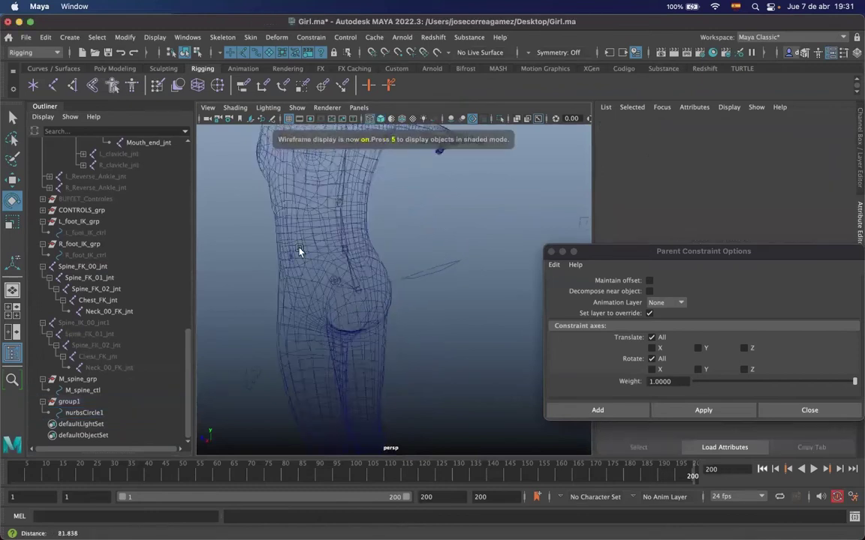
left_click(83, 413)
key("f")
left_click_drag(403, 214, 417, 187, "alt")
key("5")
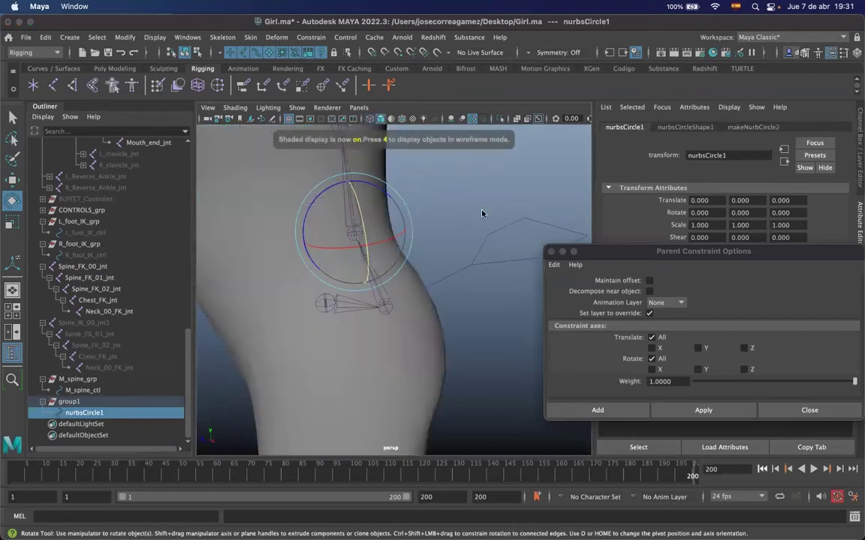
Select all control vertices of the new circle and scale them up until the curve encircles the body
right_click_drag(485, 189, 434, 195)
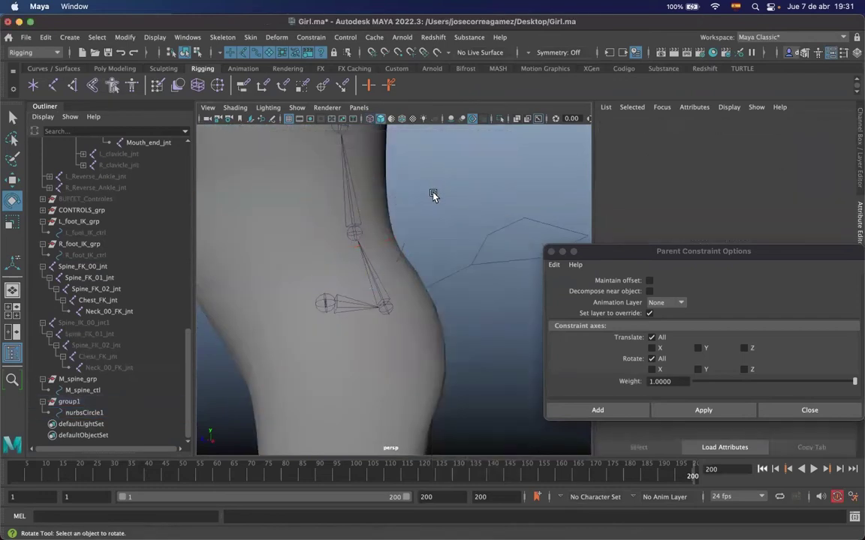
left_click(93, 37)
left_click(111, 60)
key("r")
left_click_drag(363, 238, 377, 225)
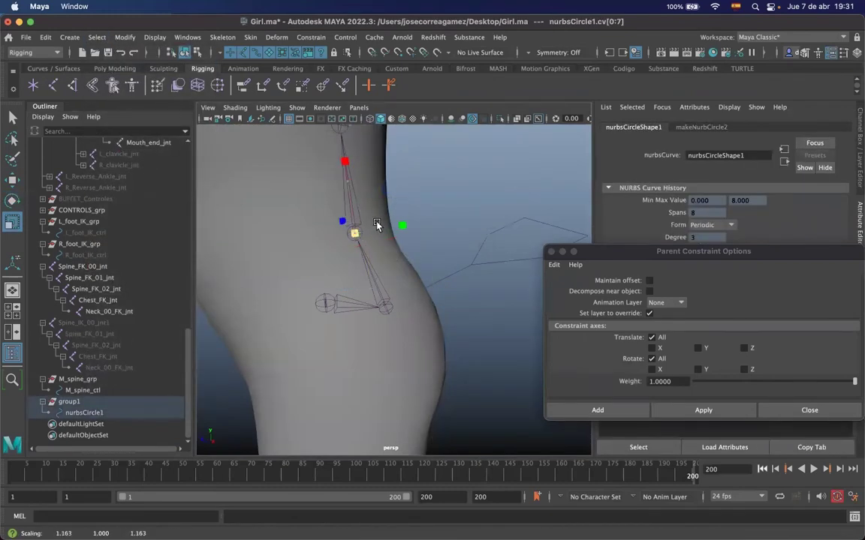
key("w")
key("e")
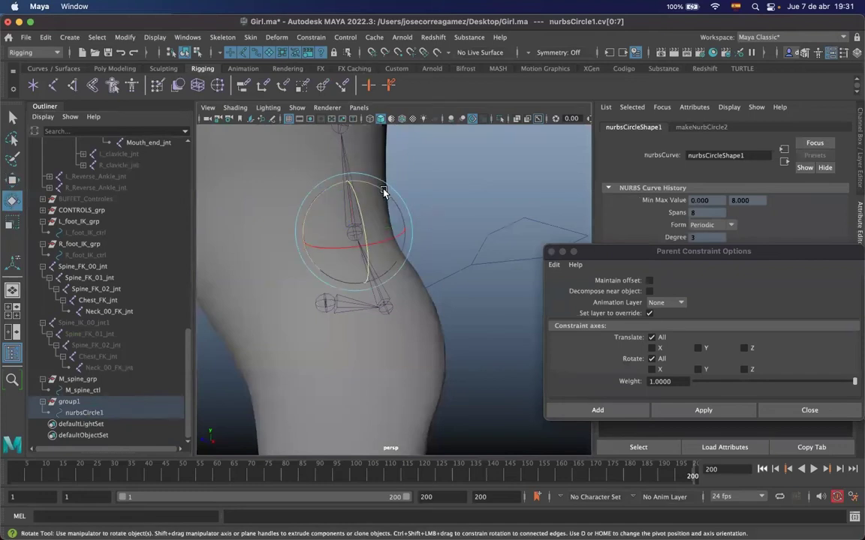
key("w")
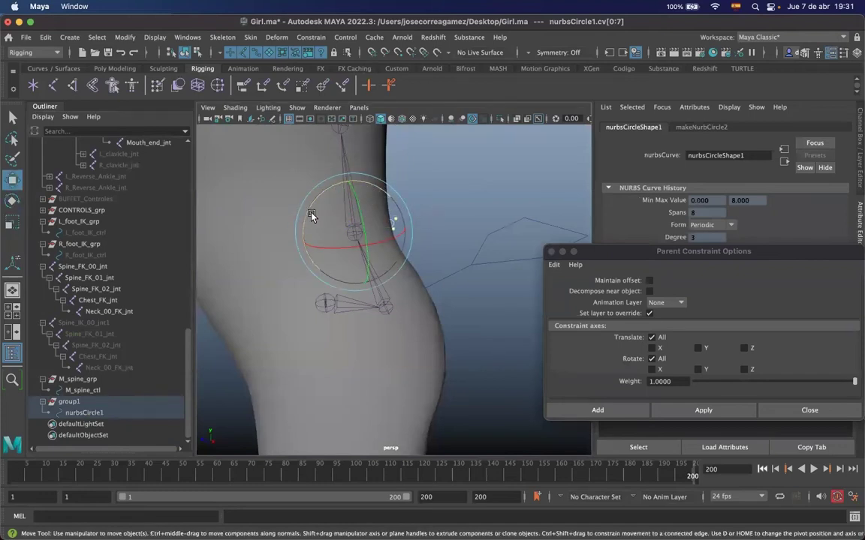
key("e")
key("r")
left_click_drag(353, 231, 563, 195)
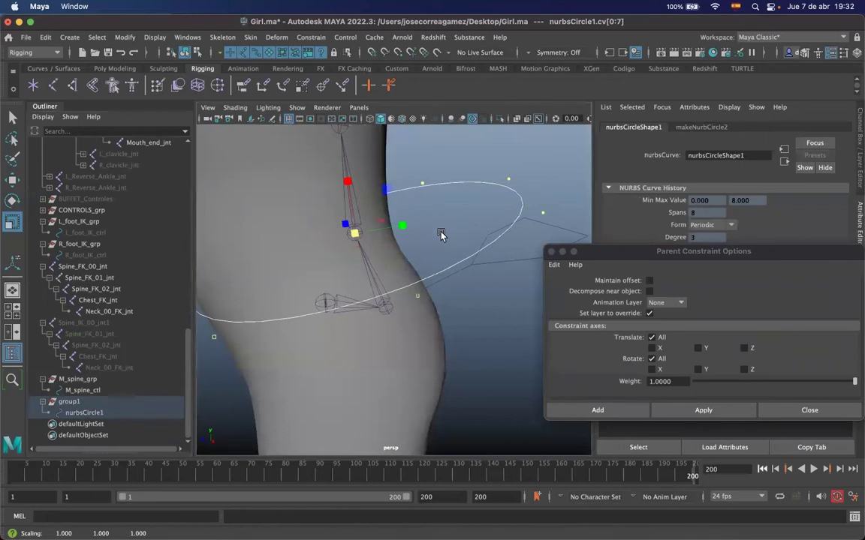
Rotate and move the circle's control vertices so the ring sits around the waist, keeping its transform untouched
right_click_drag(442, 236, 293, 250, "alt")
left_click_drag(355, 249, 344, 223, "alt")
key("e")
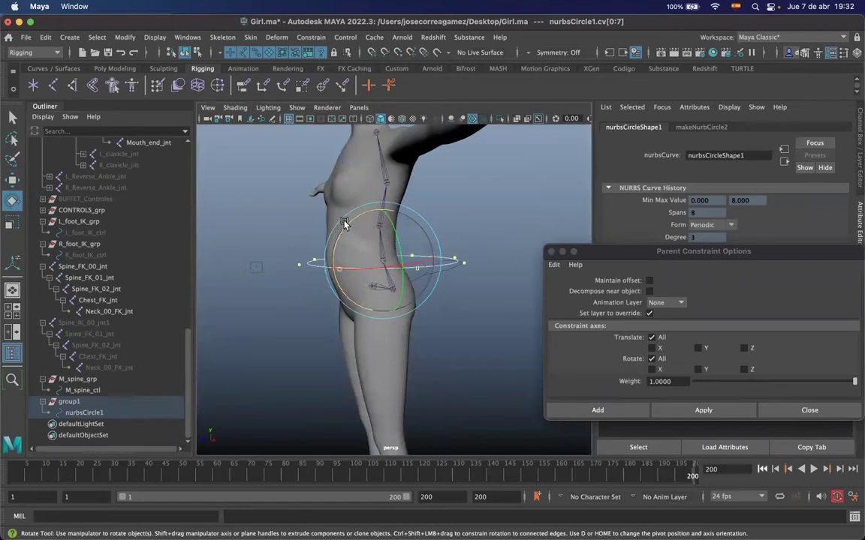
left_click_drag(344, 225, 401, 269)
key("w")
left_click_drag(349, 292, 357, 267, "alt")
key("e")
key("r")
key("w")
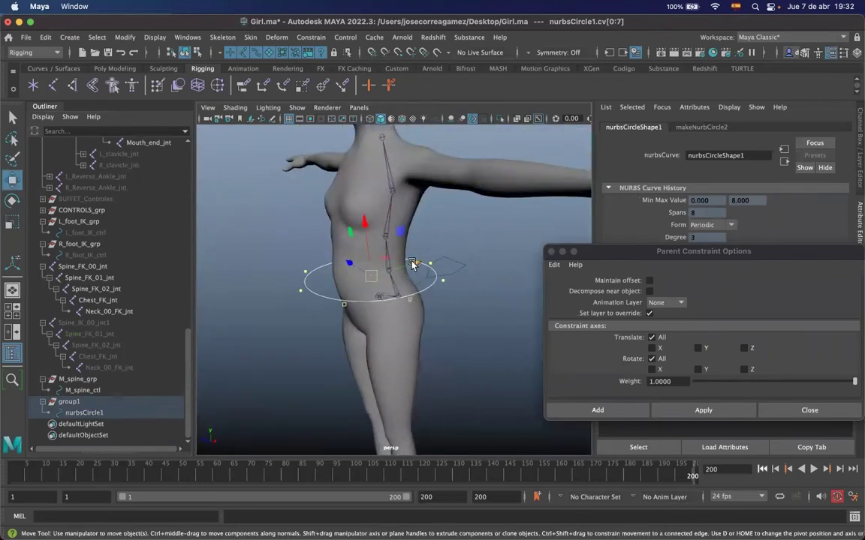
left_click(240, 392)
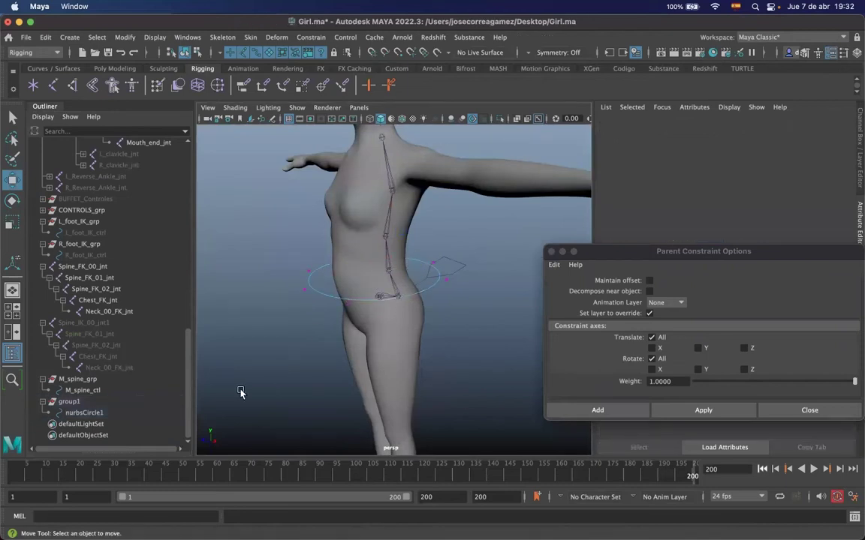
Rename M_spine_grp as M_spine_00_grp and its child control M_spine_ctl as M_spine_00_ctl
left_click(73, 403)
left_click(84, 381)
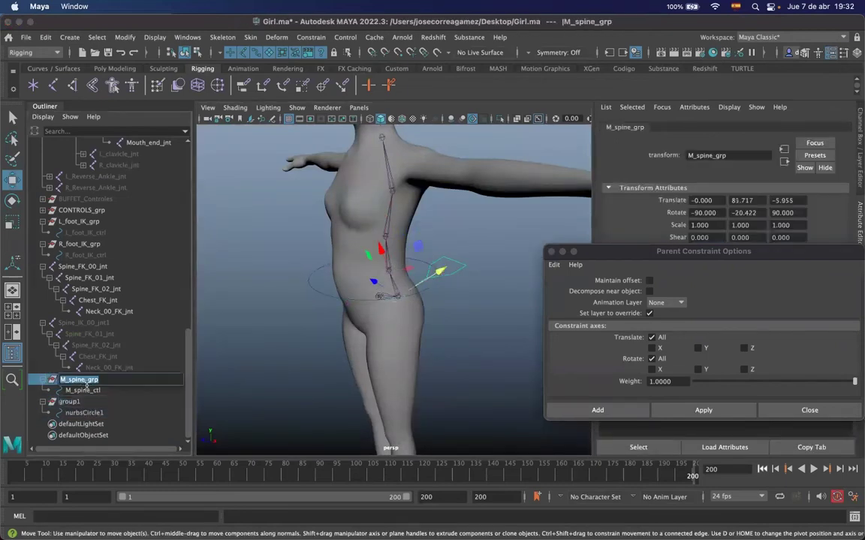
type("_00")
left_click(83, 391)
double_click(90, 391)
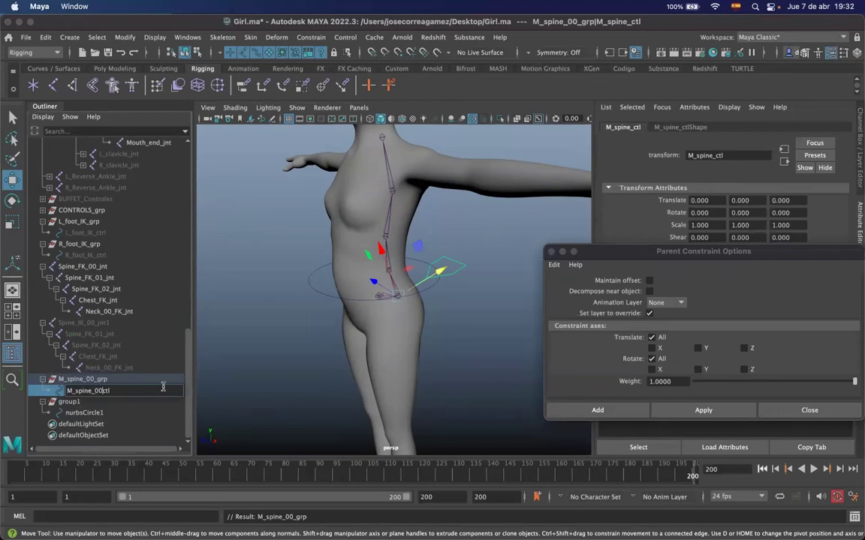
Rename the waist circle's group and the circle inside it as M_spine_01_grp, reusing the name of the first spine group
double_click(71, 403)
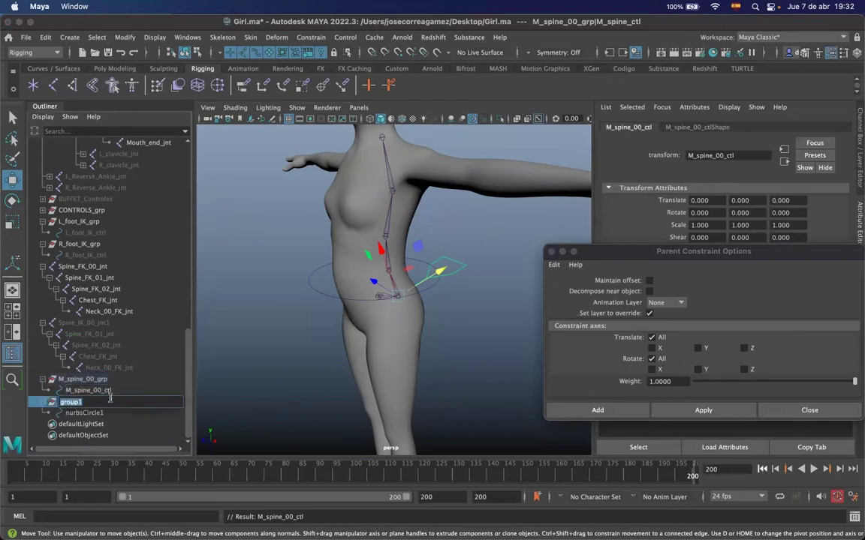
double_click(86, 380)
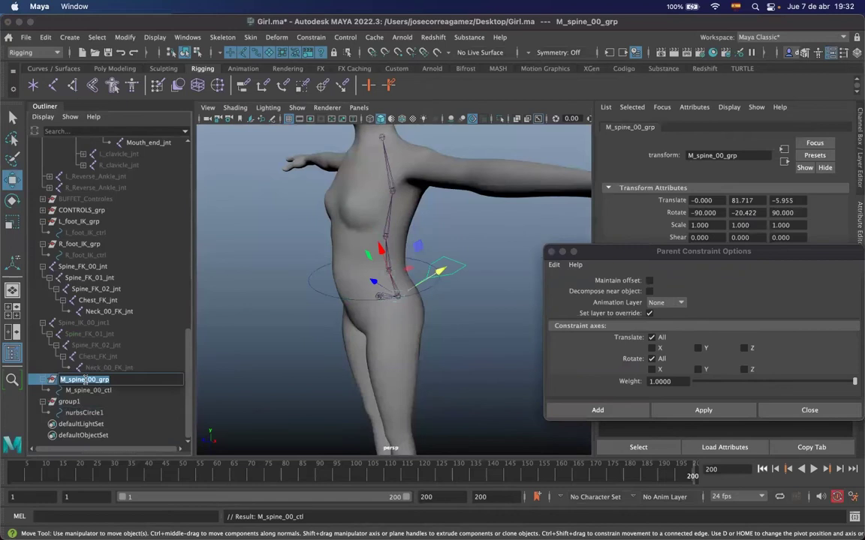
double_click(72, 403)
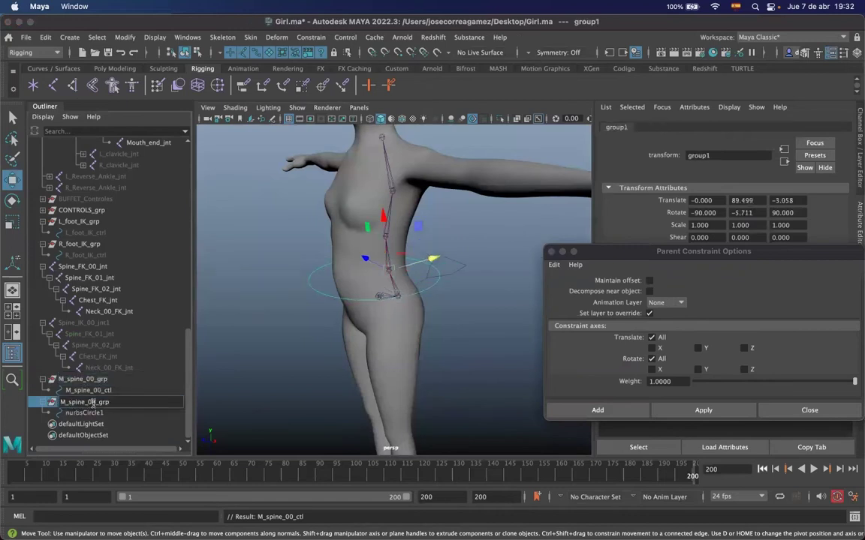
double_click(81, 413)
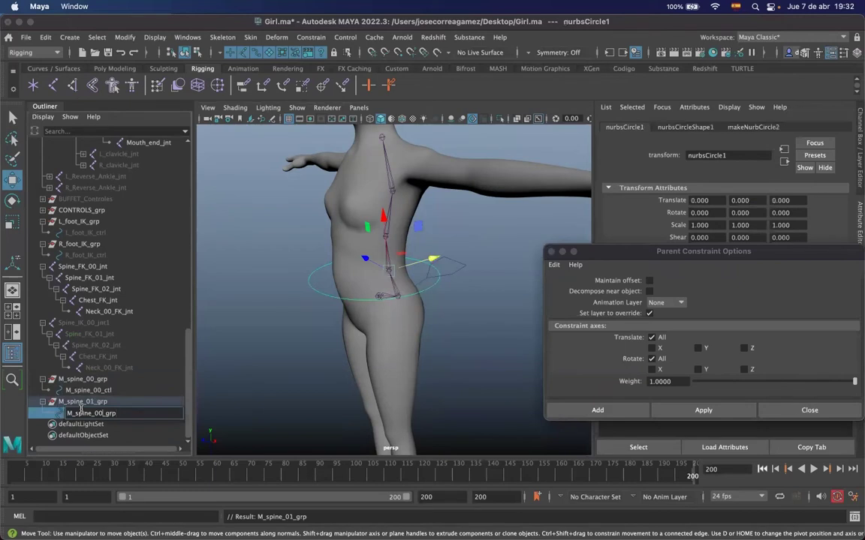
type("M_spine_01_grp")
key("Return")
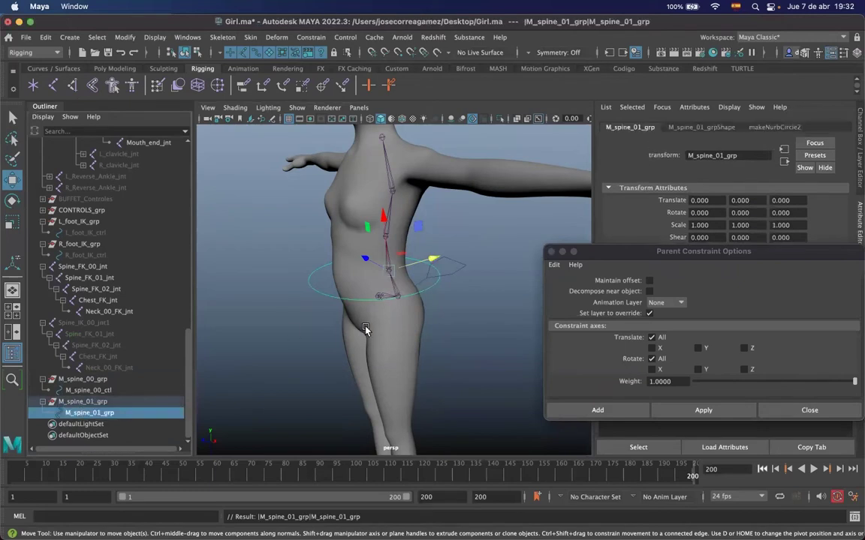
Examine Spine_FK_02_jnt and Chest_FK_jnt along the FK spine chain from the side
left_click_drag(329, 351, 382, 295, "alt")
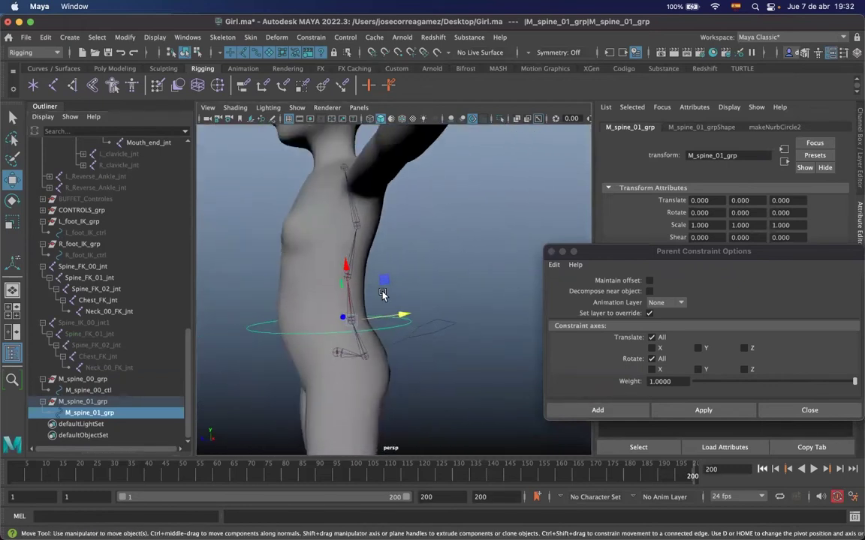
left_click(434, 275)
left_click(348, 267)
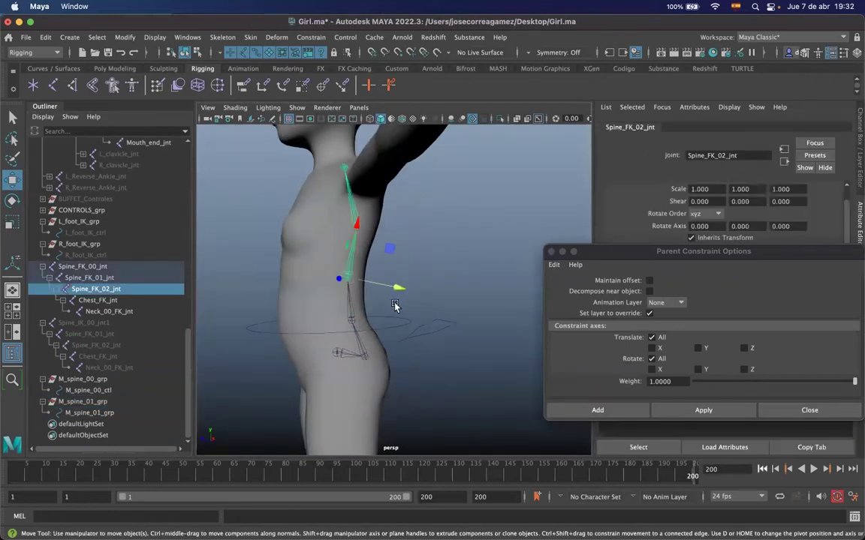
left_click(431, 250)
left_click_drag(379, 278, 404, 234, "alt")
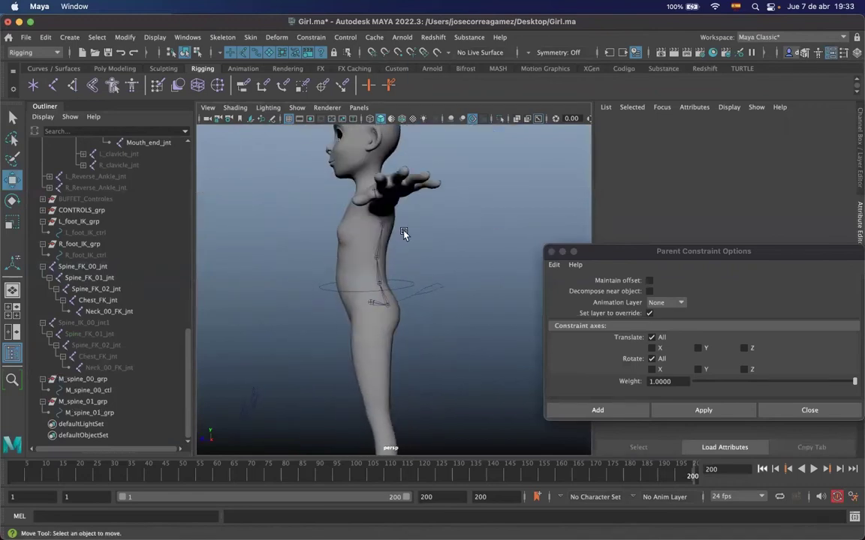
left_click(382, 229)
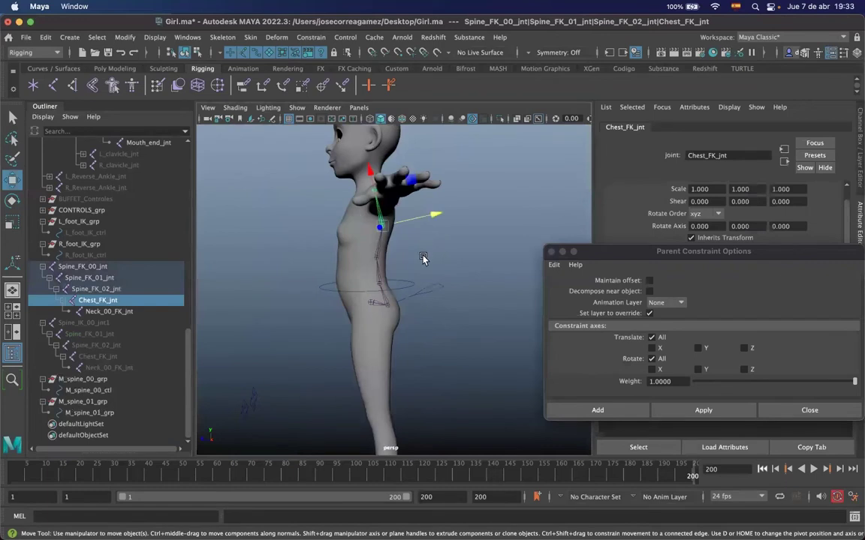
left_click(423, 258)
left_click_drag(301, 300, 160, 150, "alt")
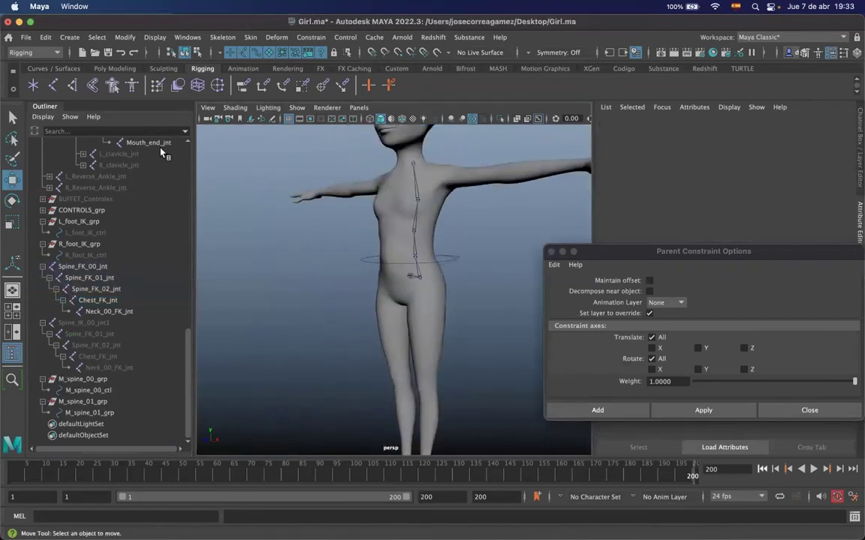
Create another NURBS circle at the scene origin for a further spine control
left_click(54, 69)
left_click(33, 85)
left_click_drag(310, 273, 320, 310, "alt")
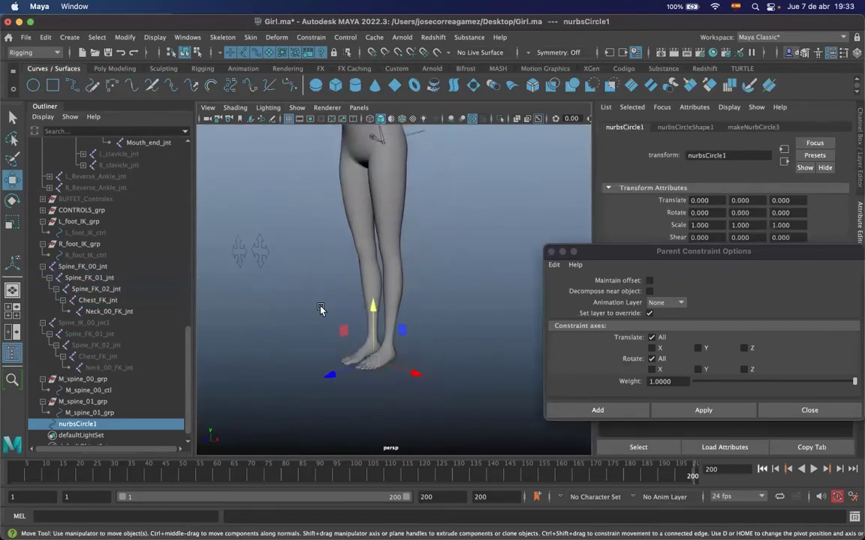
Group the new circle and name both the group and the circle inside it M_spine_02_grp
key("ctrl+g")
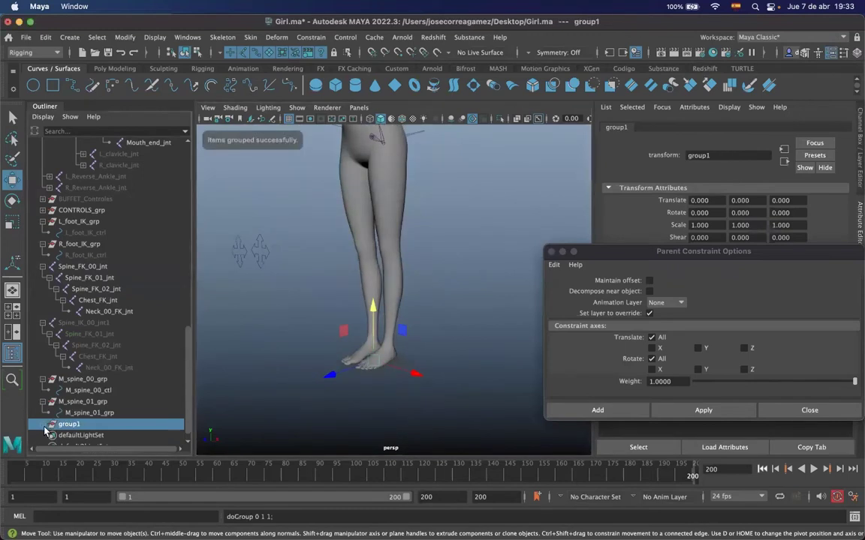
double_click(72, 426)
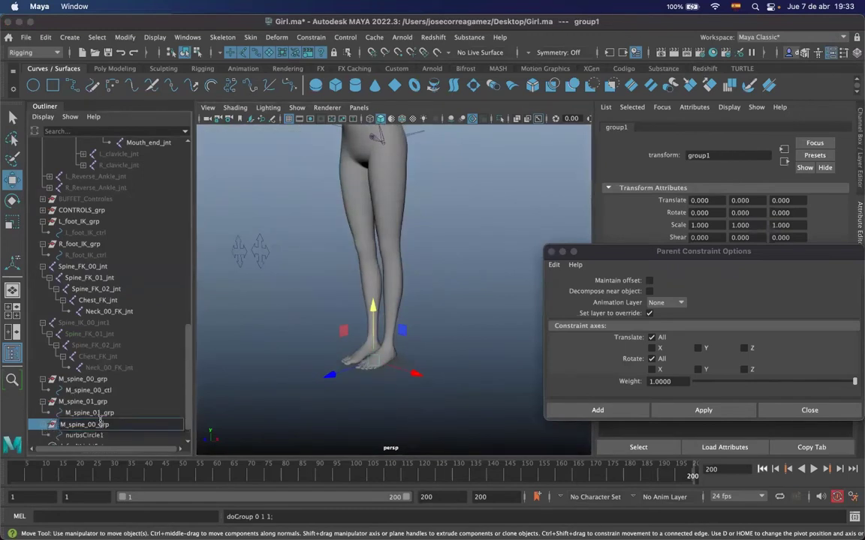
key("Return")
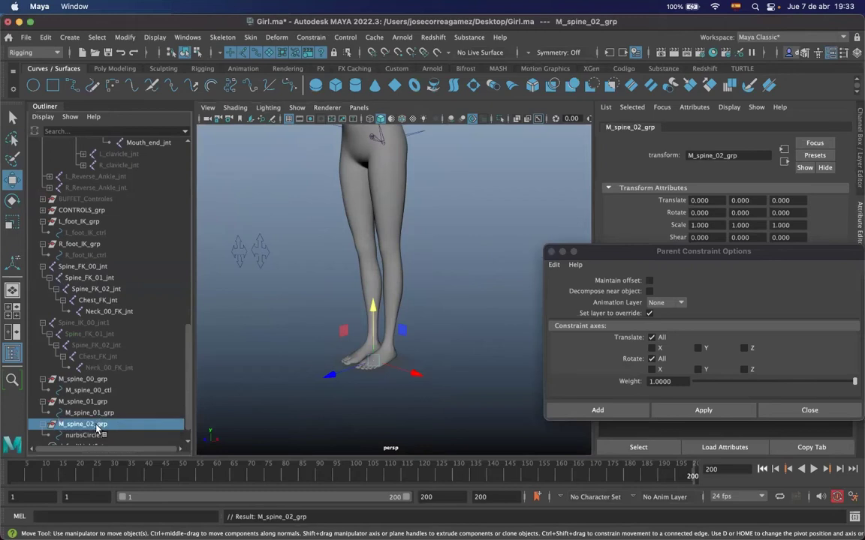
double_click(85, 435)
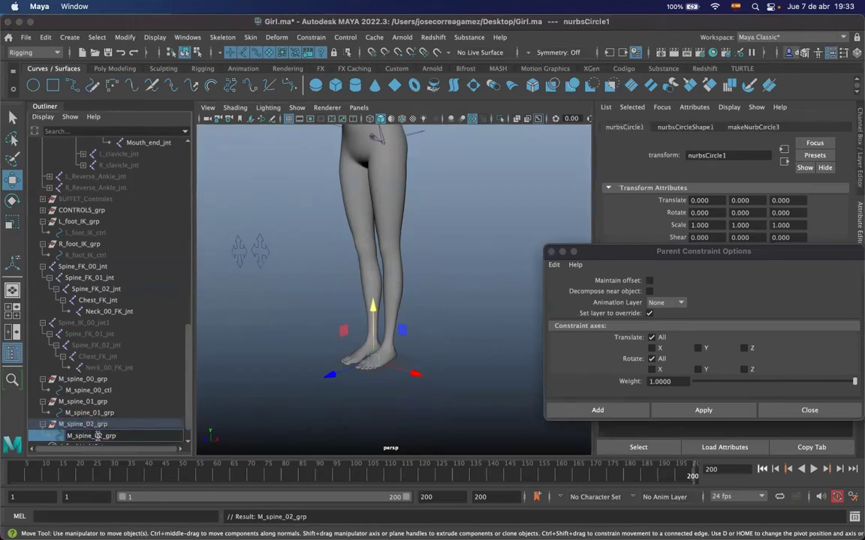
key("Return")
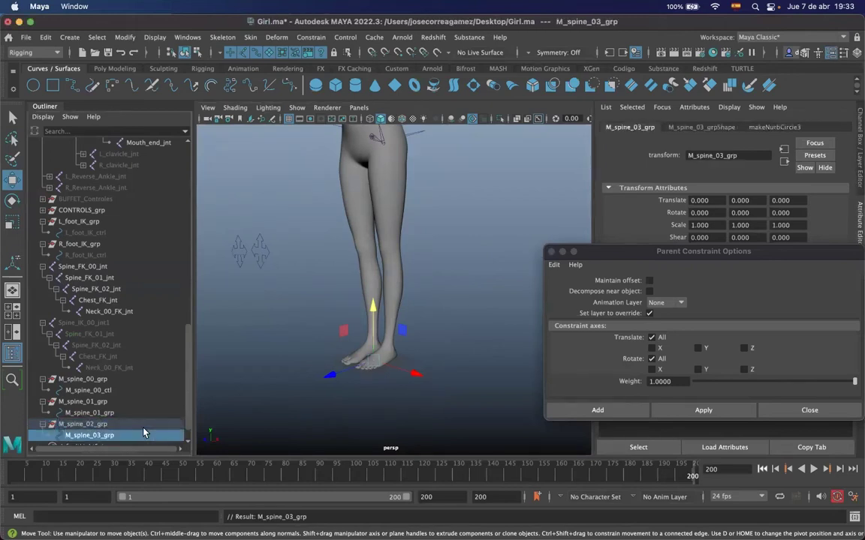
double_click(103, 436)
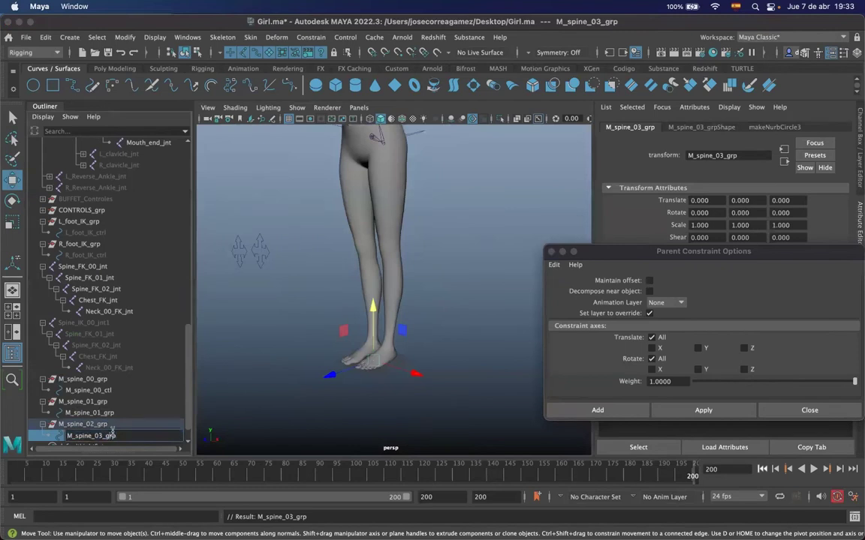
type("2")
key("Return")
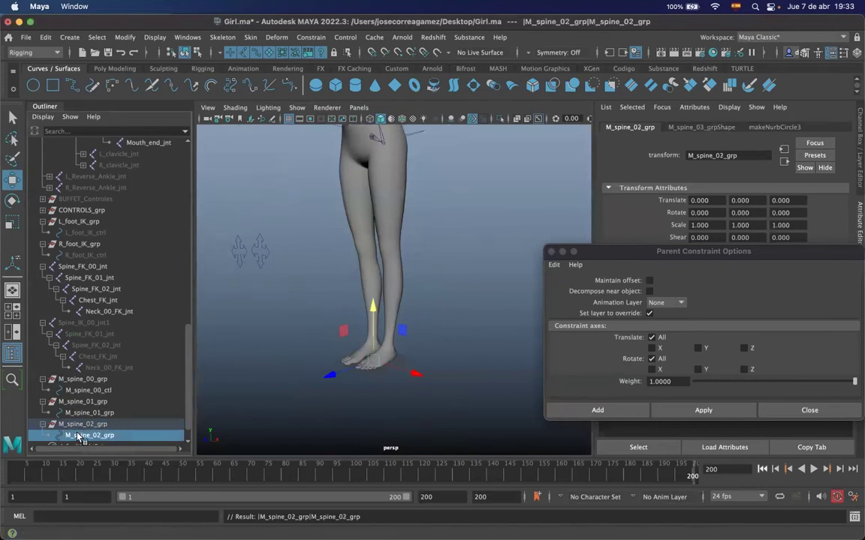
Snap the M_spine_02_grp group to Spine_FK_02_jnt with a parent constraint that does not maintain offset
right_click_drag(456, 252, 437, 343)
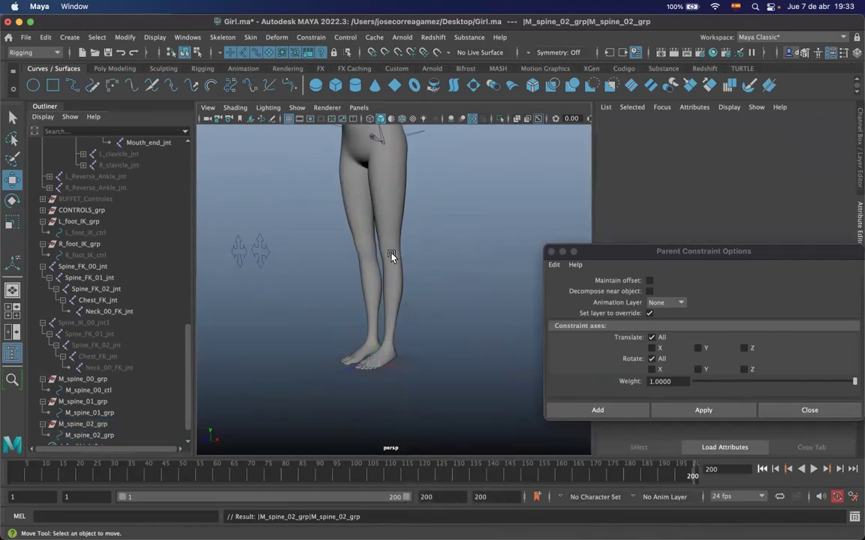
left_click(76, 425)
middle_click_drag(422, 199, 427, 269, "alt")
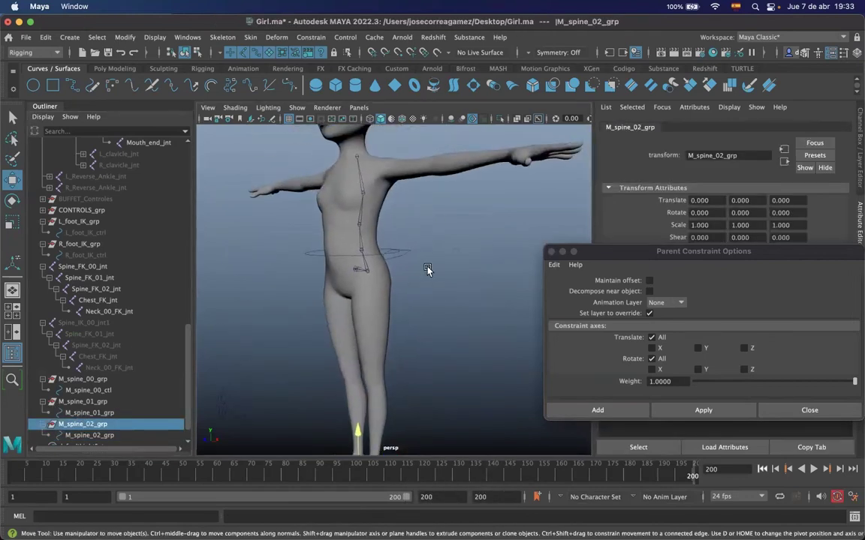
left_click(363, 223)
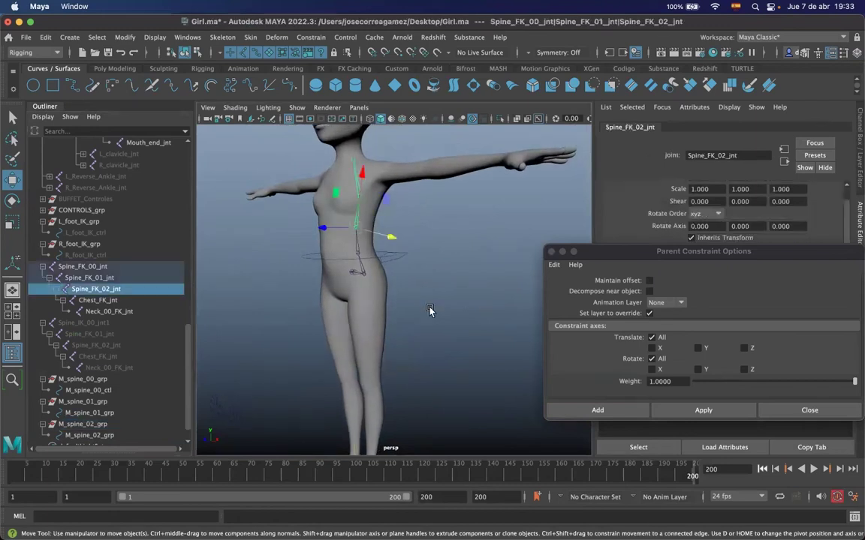
middle_click_drag(430, 309, 410, 180, "alt")
scroll(188, 359, "down", 2)
left_click(82, 401, "ctrl")
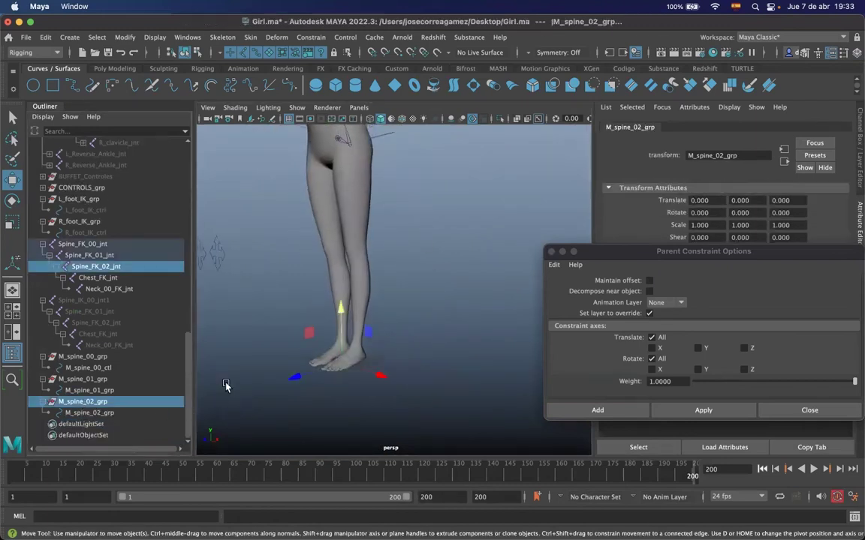
left_click(704, 410)
left_click_drag(389, 253, 383, 352, "alt")
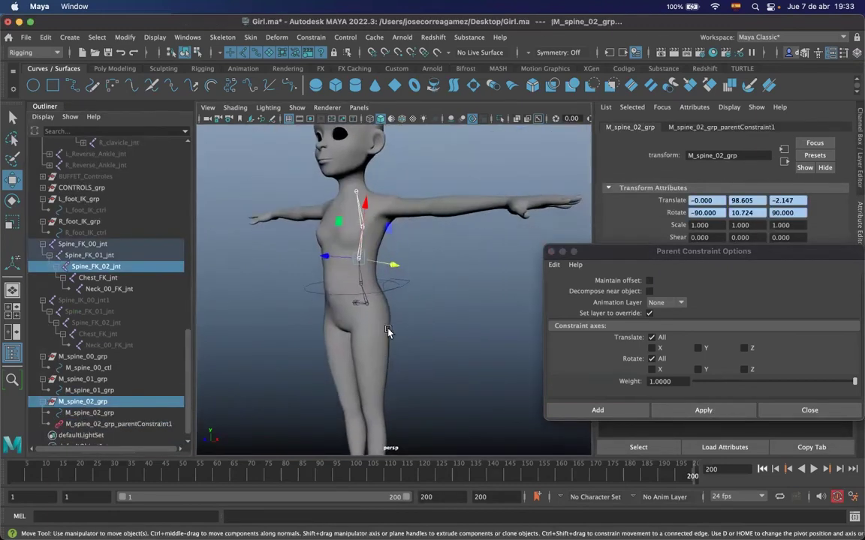
Switch to wireframe display and delete the parent constraint under M_spine_02_grp
key("4")
right_click(424, 255)
left_click(432, 255)
double_click(66, 413)
left_click(79, 424)
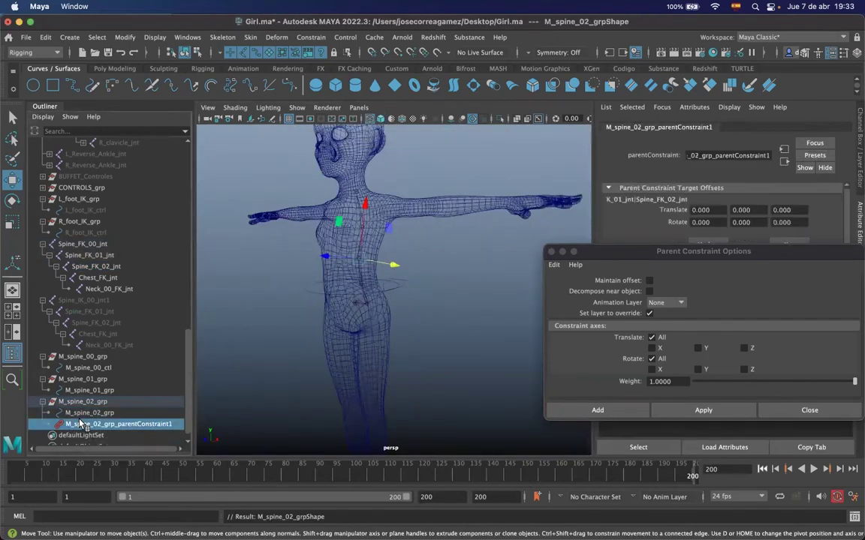
key("Delete")
Select all control vertices of the circle in M_spine_02_grp, then rotate and enlarge them into a horizontal ring wider than the torso
left_click(85, 414)
right_click(403, 240)
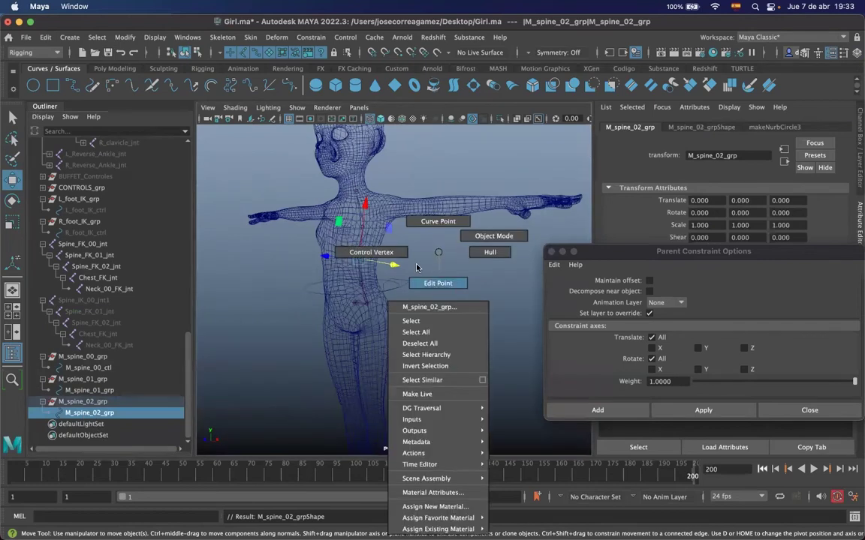
left_click(381, 240)
left_click(97, 37)
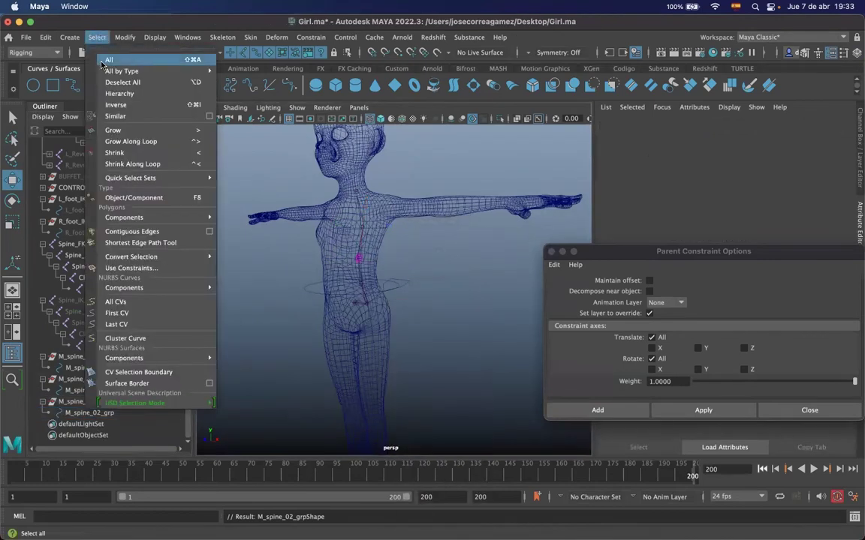
left_click(119, 301)
key("r")
left_click_drag(359, 258, 312, 331)
key("e")
key("r")
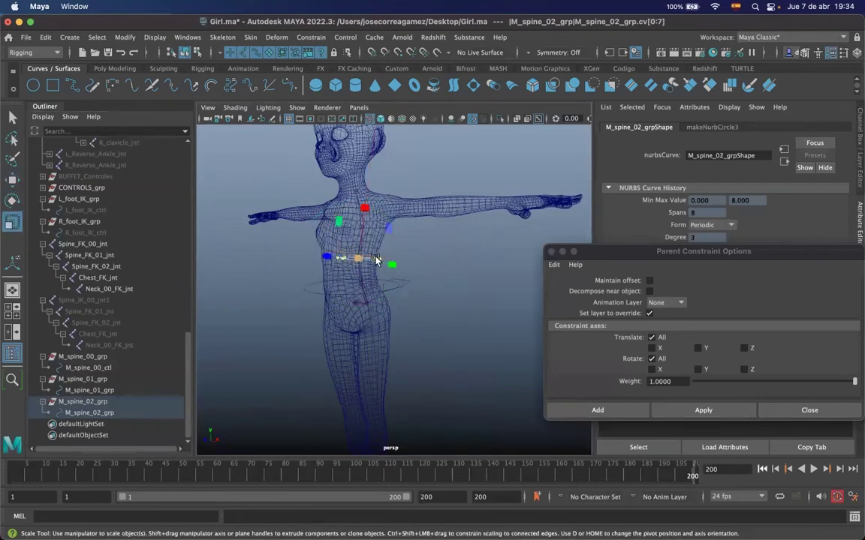
left_click_drag(383, 269, 350, 268, "alt")
left_click_drag(352, 260, 395, 260)
Move the M_spine_02 ring's vertices forward around the torso, level them using the side view, and restore shaded display
key("w")
key("w")
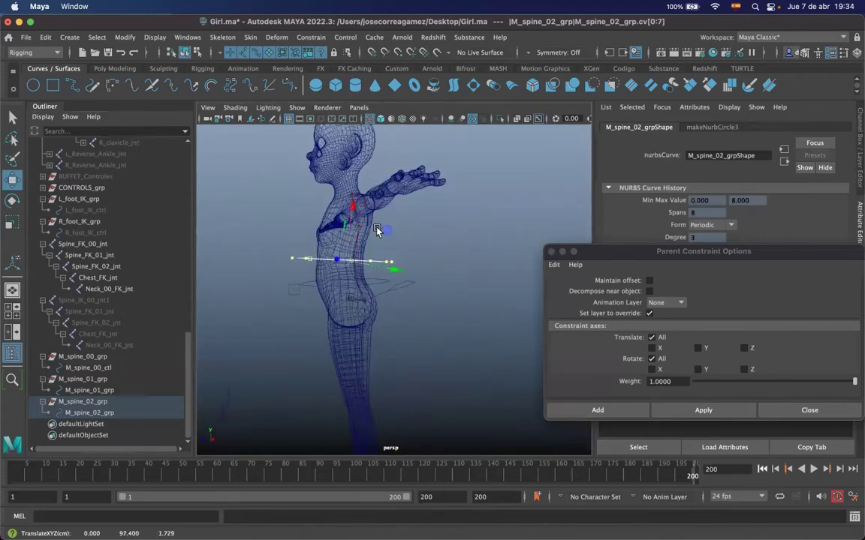
key("e")
key("space")
key("space")
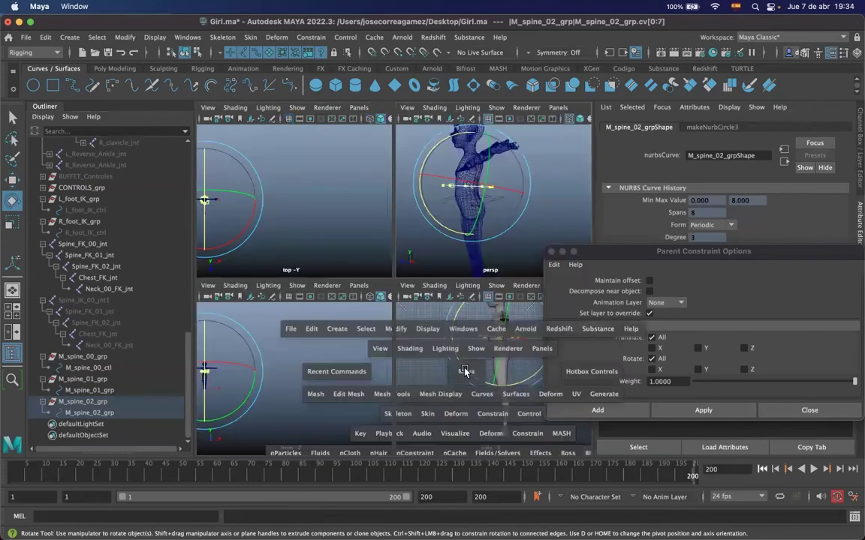
scroll(373, 238, "up", 10)
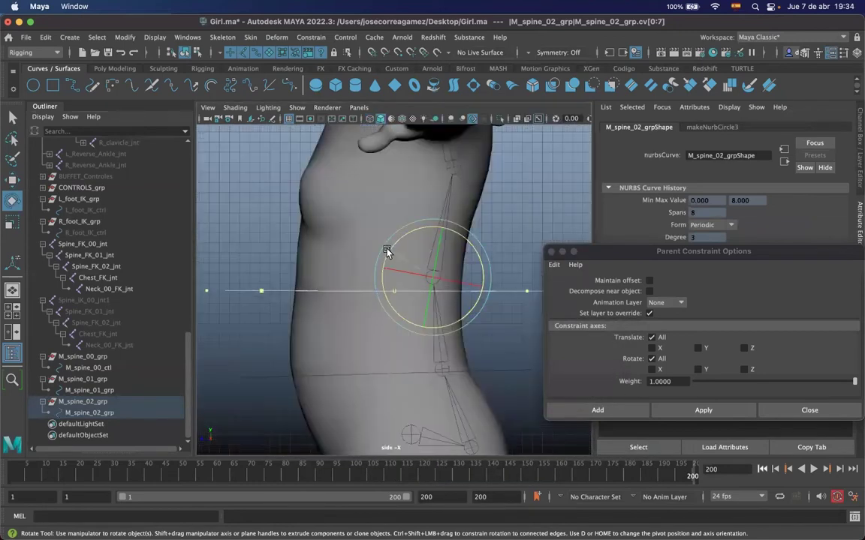
key("space")
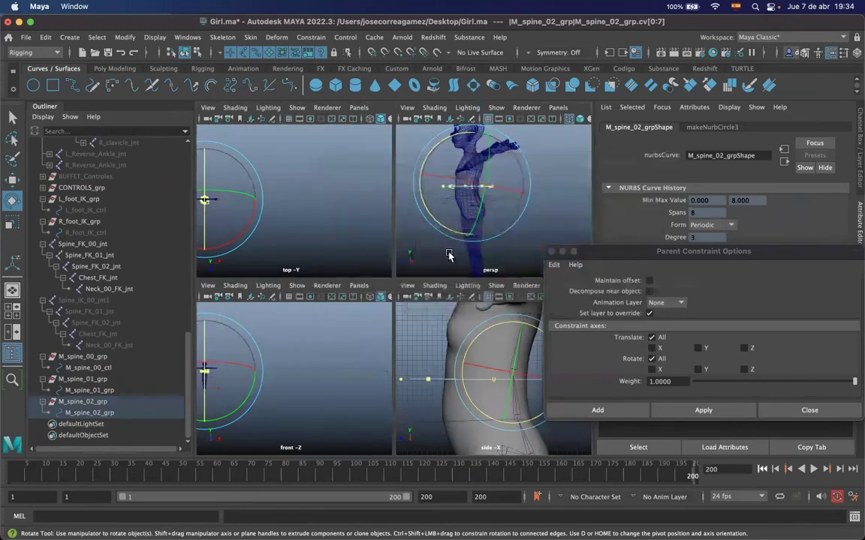
key("space")
left_click(425, 308)
key("5")
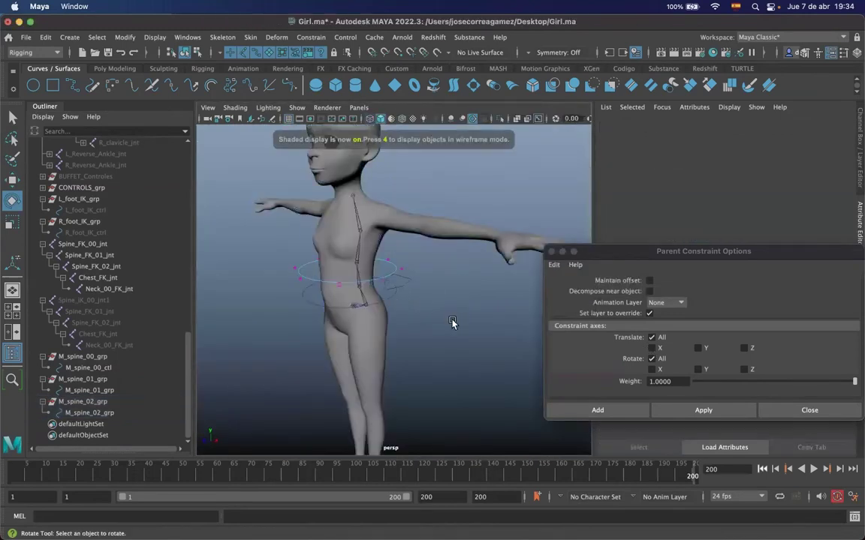
left_click_drag(423, 324, 410, 268, "alt")
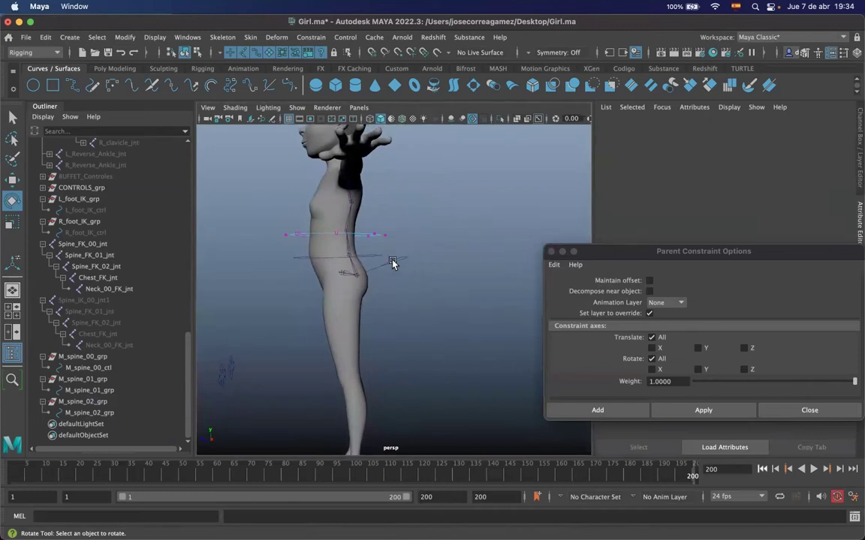
Create another NURBS circle at the origin and group it under the name M_spine_03_grp
left_click(34, 87)
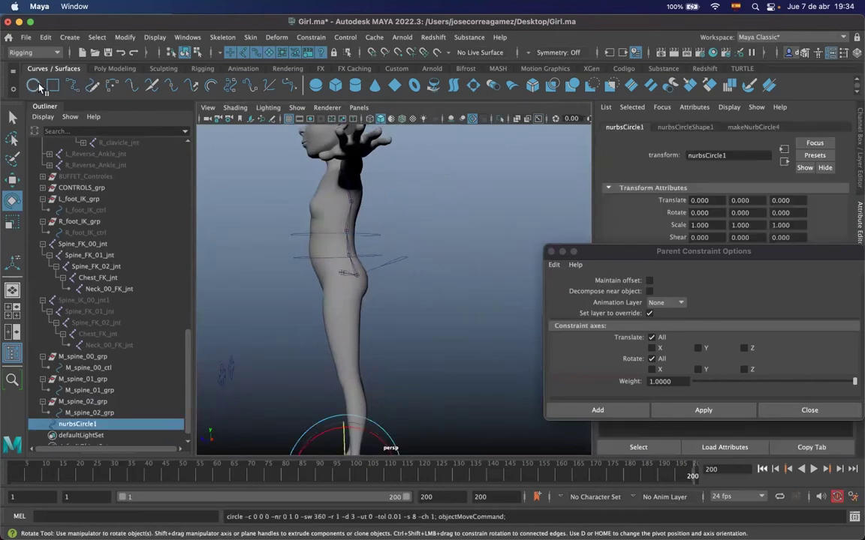
left_click_drag(324, 307, 157, 372, "alt")
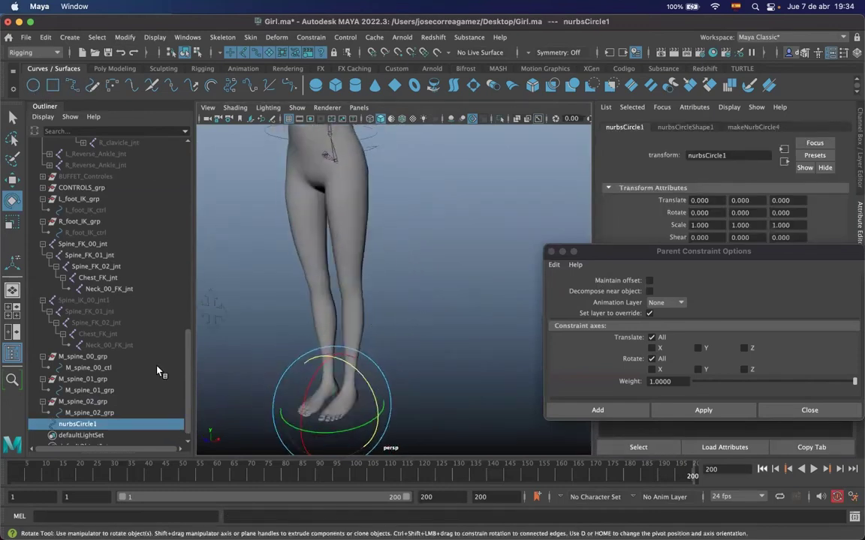
key("ctrl+g")
double_click(72, 425)
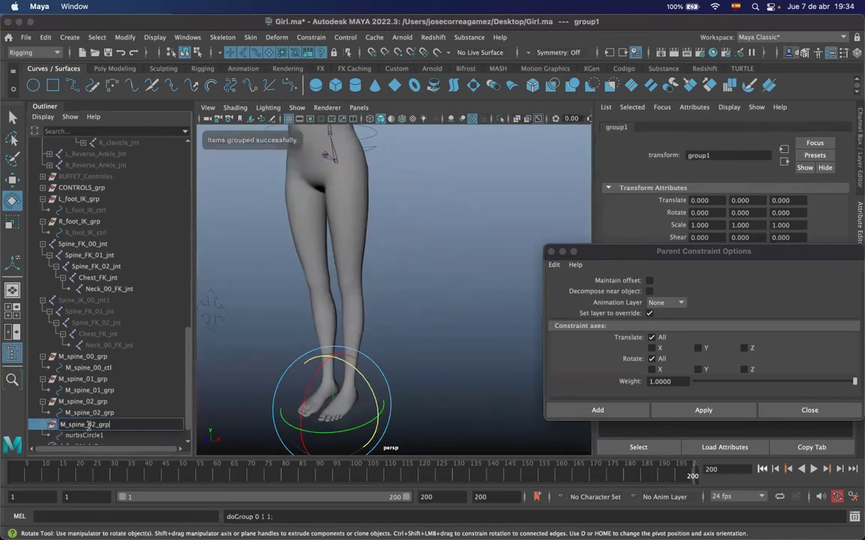
Rename the circle inside M_spine_03_grp as M_spine_03_ctrl
double_click(85, 436)
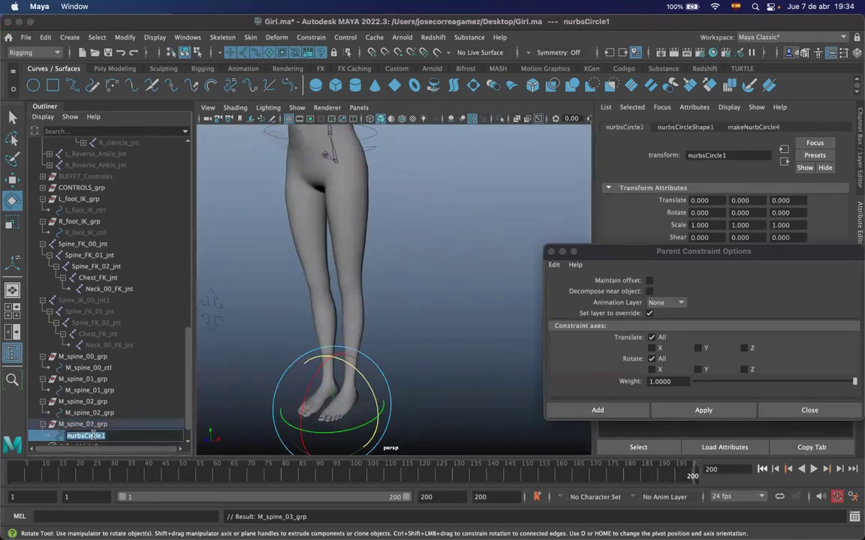
key("BackSpace")
key("BackSpace")
key("BackSpace")
type("ctrl")
key("Return")
Rename the circles in the other three spine groups as M_spine_02_ctrl, M_spine_01_ctrl and M_spine_00_ctrl
double_click(114, 413)
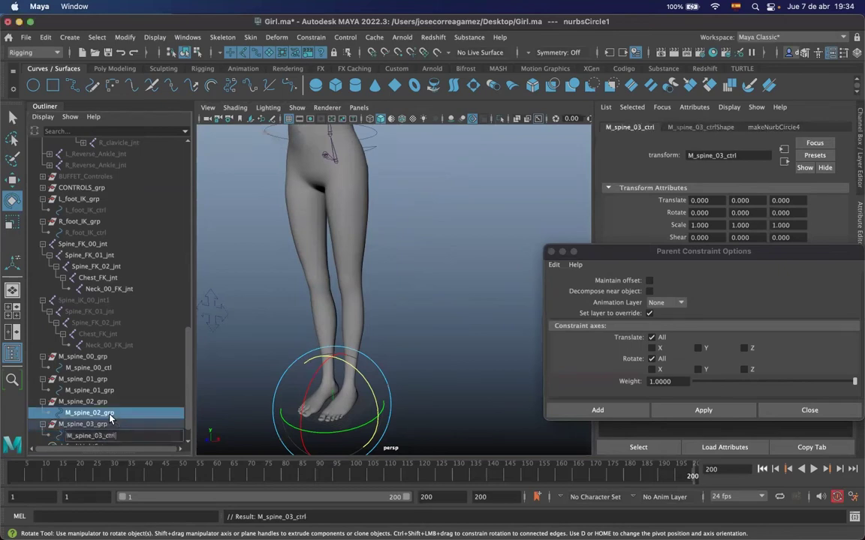
key("BackSpace")
key("Return")
double_click(120, 390)
key("BackSpace")
key("Return")
double_click(115, 368)
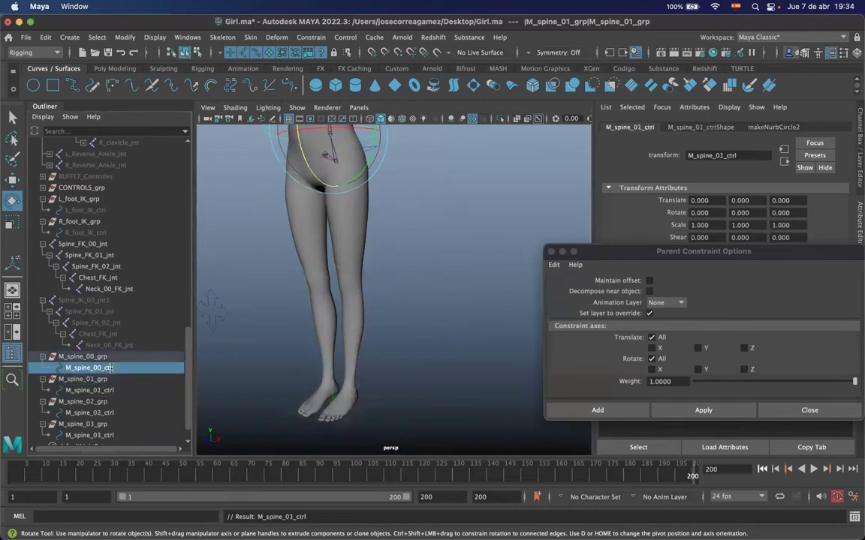
key("Return")
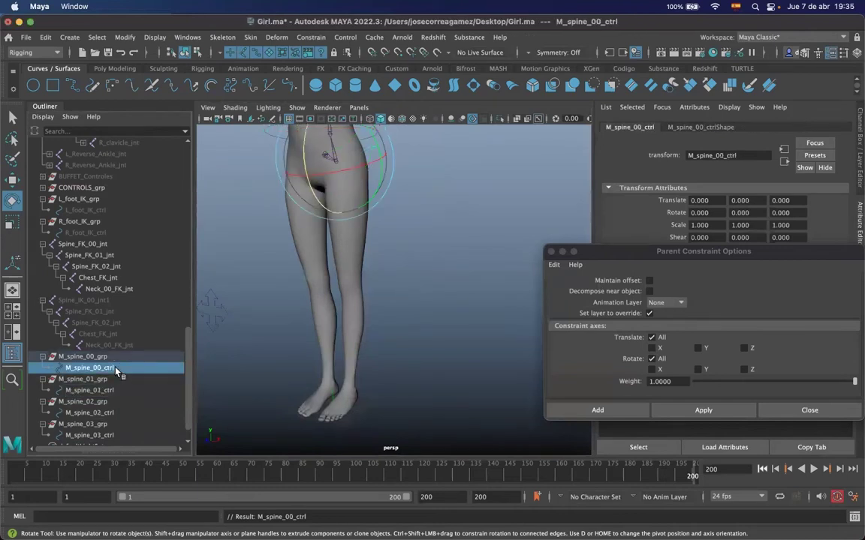
Snap the M_spine_03_grp group to Chest_FK_jnt with a parent constraint that does not maintain offset
scroll(102, 349, "down", 1)
left_click_drag(383, 238, 360, 250, "alt")
middle_click_drag(360, 250, 357, 322, "alt")
left_click(418, 260)
scroll(75, 438, "down", 1)
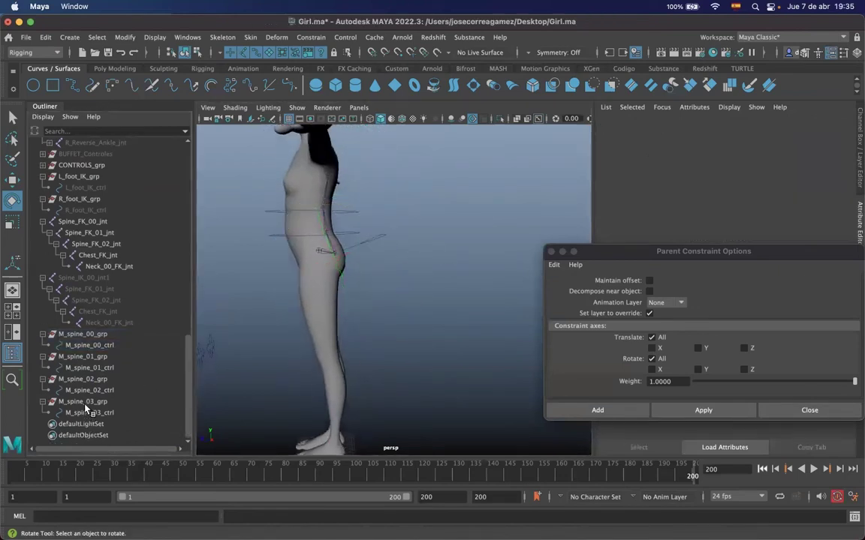
left_click(87, 403)
left_click_drag(372, 362, 345, 256, "alt")
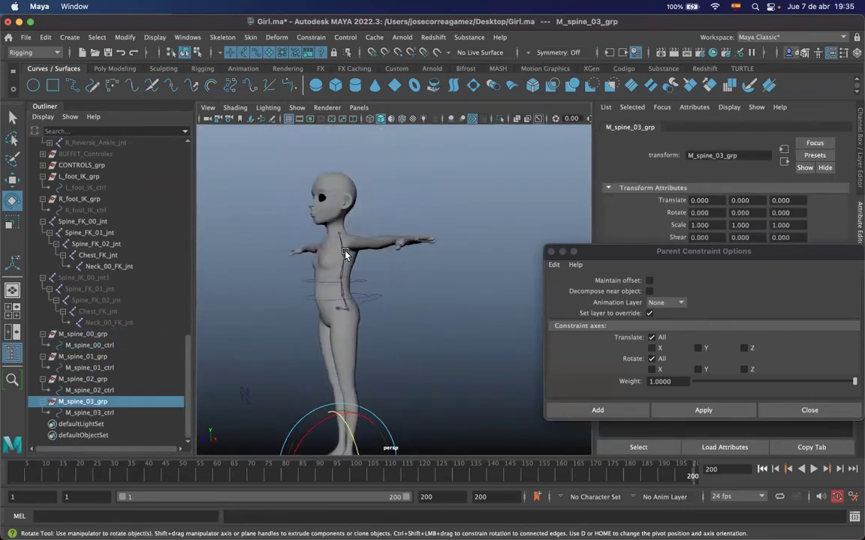
left_click(345, 255)
left_click_drag(382, 333, 409, 330, "alt")
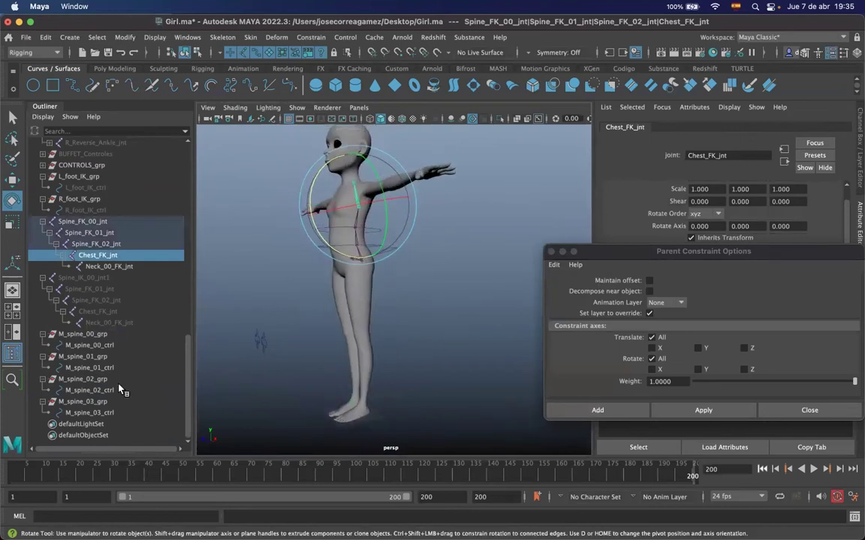
left_click(82, 402, "ctrl")
left_click(699, 411)
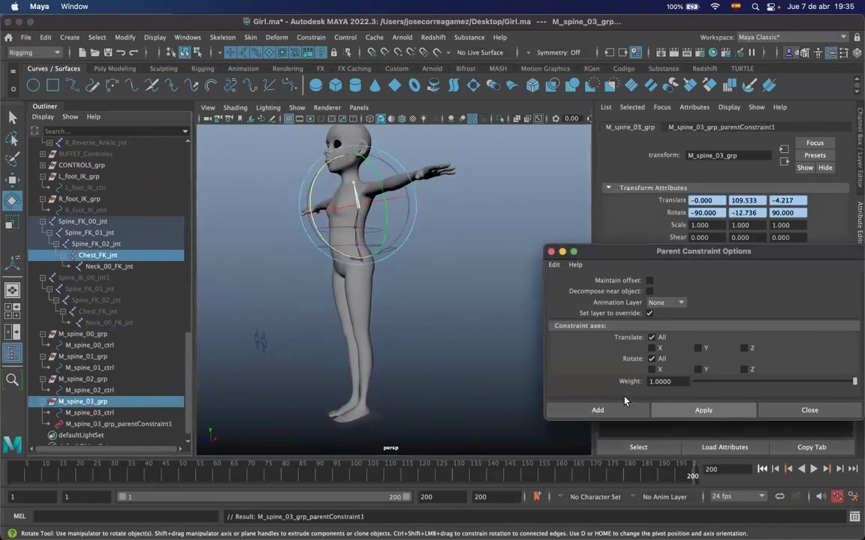
Show the model in wireframe and delete the parent constraint under M_spine_03_grp
key("4")
left_click(393, 210)
left_click_drag(392, 210, 507, 255, "alt")
scroll(507, 255, "up", 3)
left_click(113, 424)
key("Delete")
Select all control vertices of M_spine_03_ctrl and scale the ring up
left_click(75, 412)
right_click_drag(431, 246, 321, 222)
left_click(95, 38)
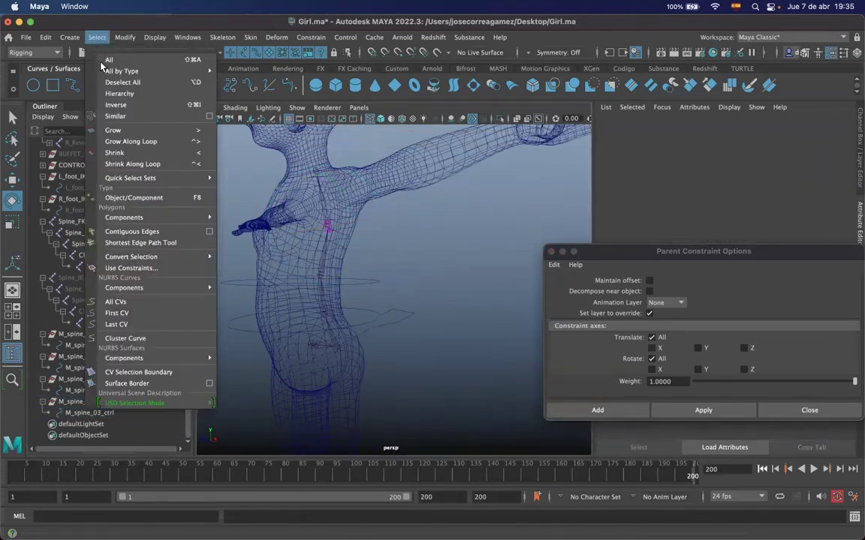
left_click(100, 60)
key("w")
key("e")
key("r")
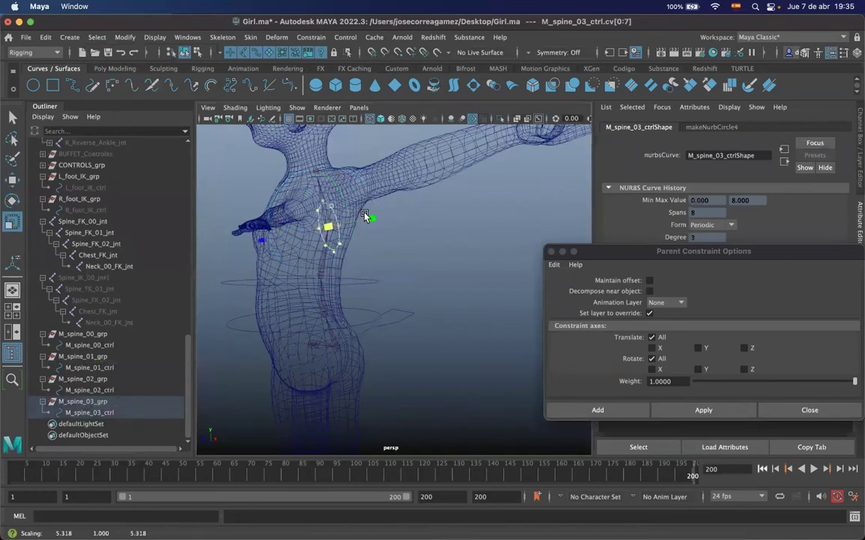
Rotate the M_spine_03_ctrl vertices towards horizontal and move the ring around the chest
key("w")
key("e")
left_click_drag(271, 226, 233, 264)
key("w")
left_click_drag(398, 241, 297, 259, "alt")
key("r")
key("w")
left_click_drag(372, 223, 346, 234)
Show the model shaded again and reselect all control vertices of M_spine_03_ctrl in the side view
mouse_move(238, 252)
left_mouse_down("alt")
mouse_move(359, 249)
mouse_move(349, 253)
mouse_move(354, 237)
mouse_move(374, 236)
mouse_move(300, 238)
mouse_move(379, 229)
mouse_move(446, 257)
left_mouse_up("alt")
key("5")
key("5")
key("r")
left_click(484, 246)
left_click_drag(274, 259, 284, 262, "alt")
left_click(286, 281, "shift")
left_click_drag(338, 282, 400, 308)
left_click(96, 37)
left_click(97, 57)
key("space")
key("space")
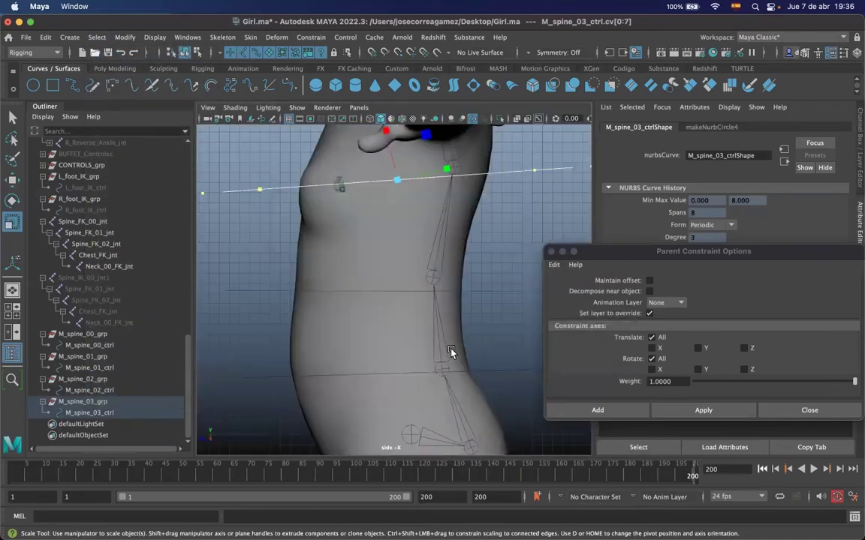
Level the M_spine_03_ctrl ring vertices in the side view and reposition them around the chest just below the arms
key("e")
left_click_drag(404, 156, 413, 151)
key("w")
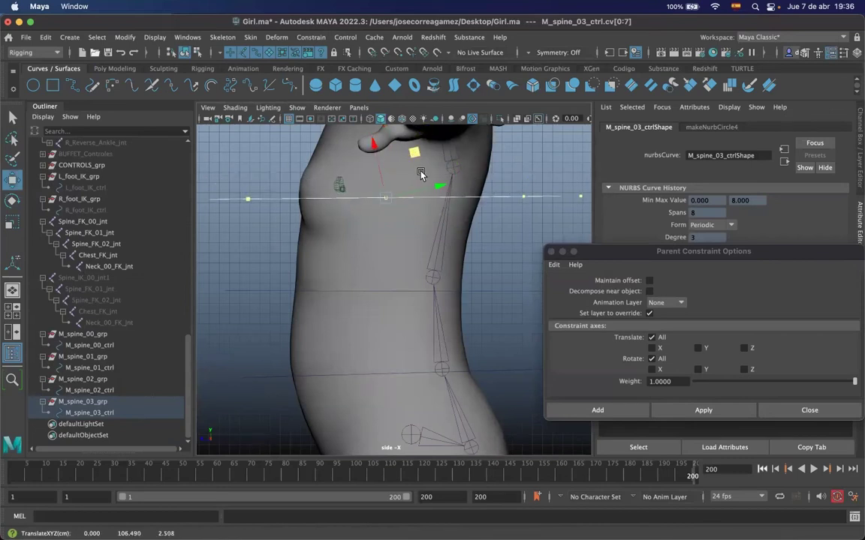
key("space")
key("space")
left_click_drag(463, 245, 362, 262, "alt")
left_click_drag(423, 234, 402, 239)
left_click(418, 279)
left_click_drag(419, 279, 325, 282, "alt")
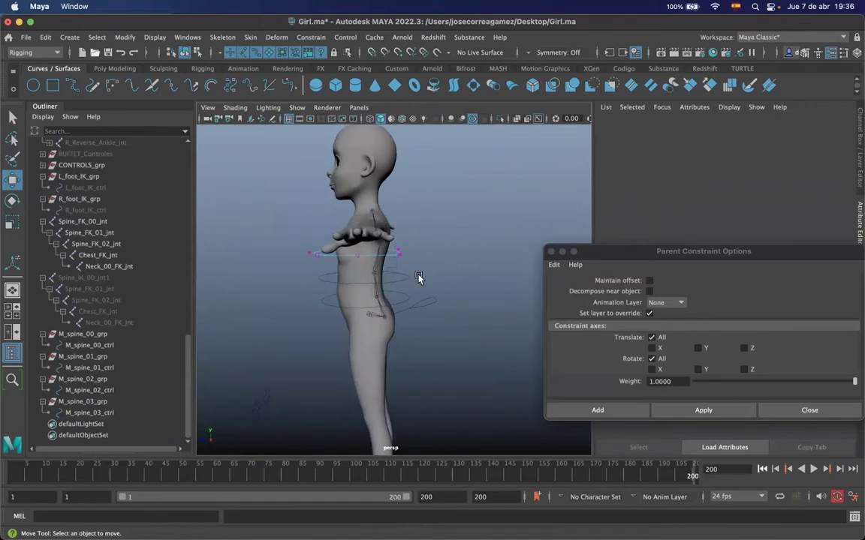
Return the M_spine_03_ctrl ring from vertex editing to object mode and clear the selection
left_click_drag(424, 271, 416, 247, "alt")
scroll(406, 246, "up", 2)
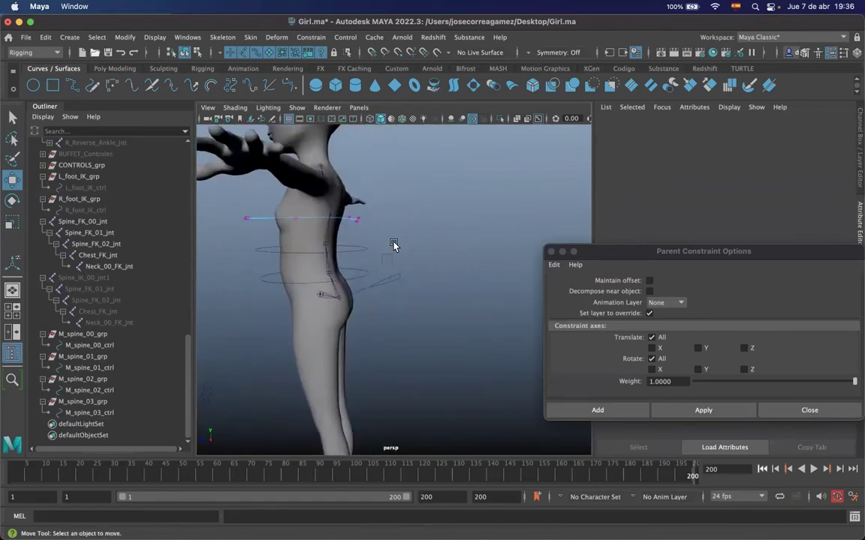
left_click(351, 250)
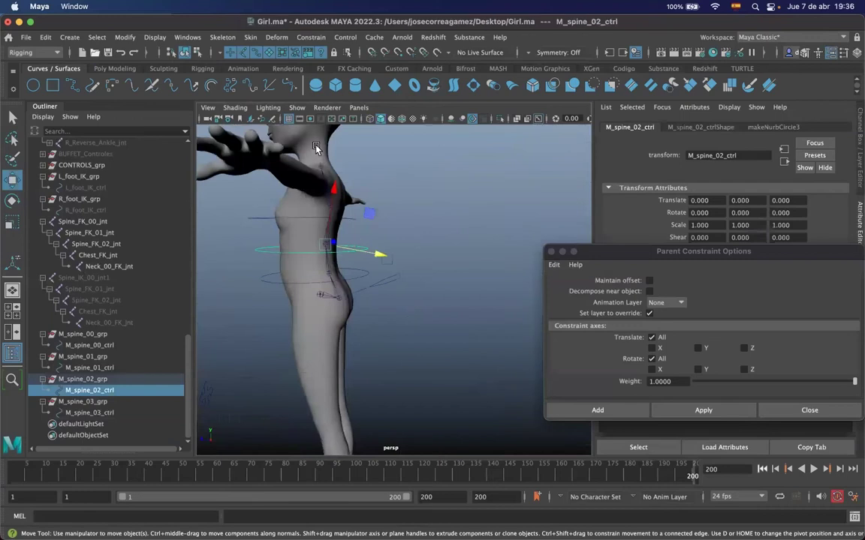
right_click_drag(350, 218, 460, 201)
left_click(460, 201)
Try rotating M_spine_00_ctrl about its Z axis and undo the rotation
left_click_drag(332, 248, 392, 233, "alt")
left_click(359, 274)
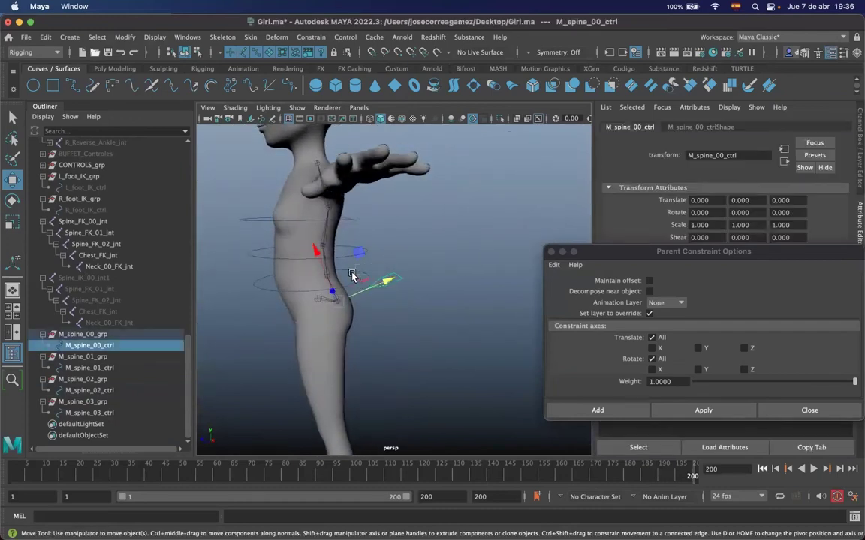
left_click(403, 293)
scroll(403, 293, "up", 5)
middle_click_drag(367, 213, 399, 270, "alt")
left_click(398, 261)
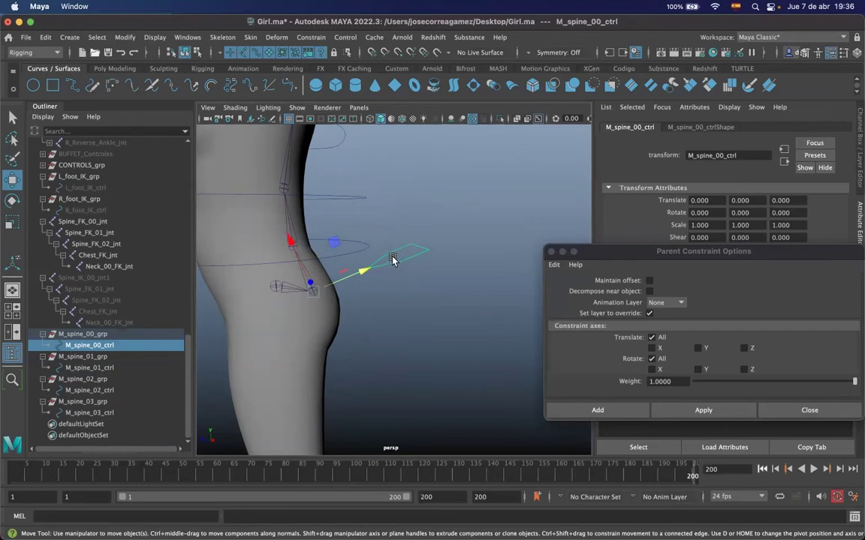
key("e")
mouse_move(364, 262)
left_mouse_down("alt")
mouse_move(352, 256)
mouse_move(359, 286)
mouse_move(344, 235)
mouse_move(357, 259)
left_mouse_up("alt")
key("super+z")
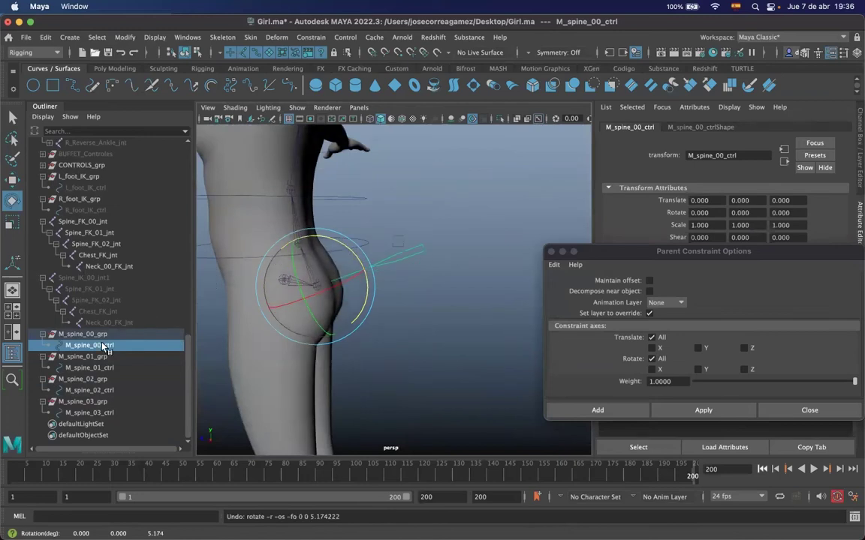
Examine the pivots and orientation of the M_spine groups and their ring controls along the back
left_click(90, 358)
left_click(82, 379)
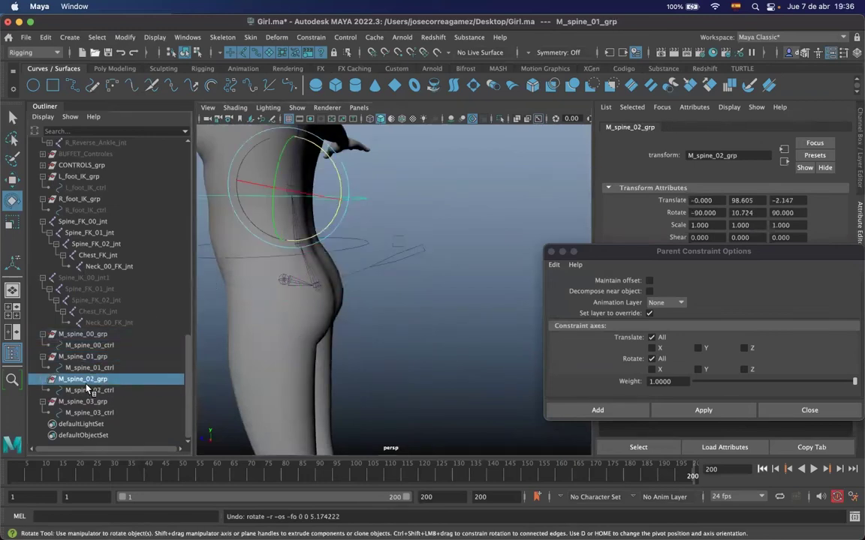
left_click(83, 402)
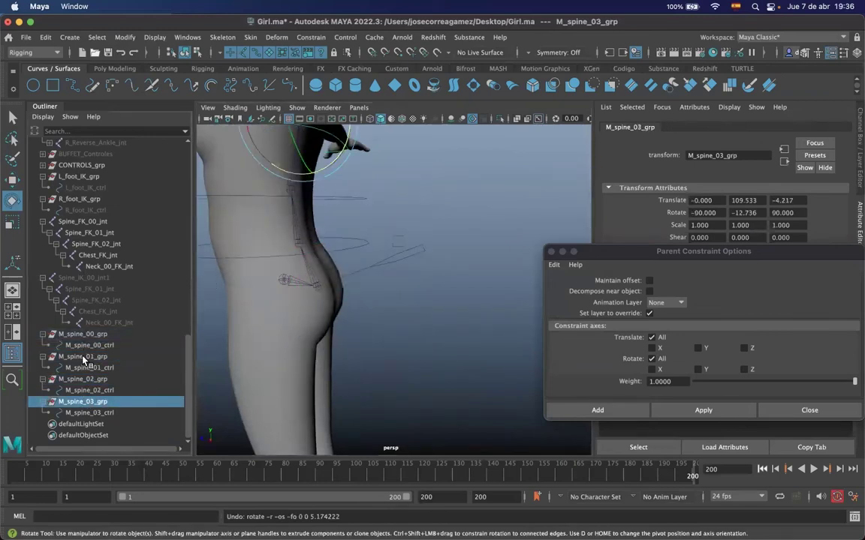
left_click(84, 358)
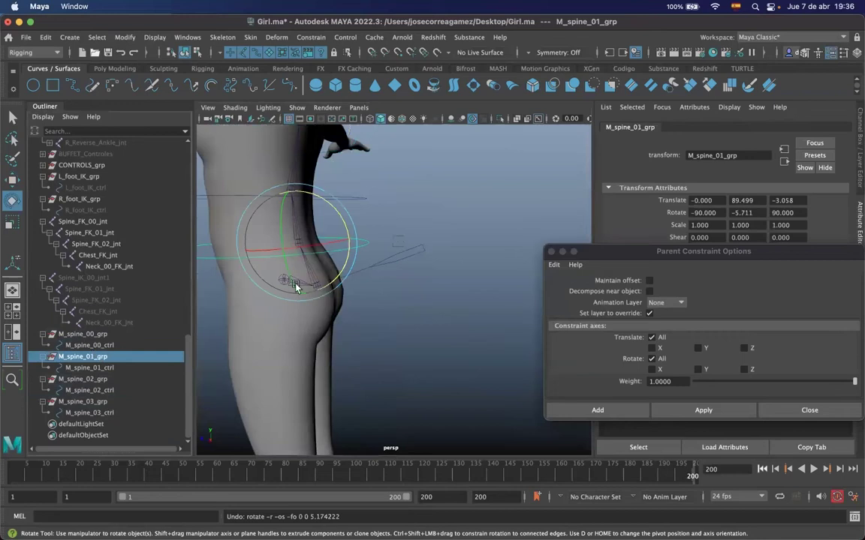
left_click(418, 255)
left_click(375, 224)
left_click_drag(376, 223, 333, 266, "alt")
left_click_drag(375, 229, 379, 274, "alt")
left_click_drag(371, 212, 342, 252)
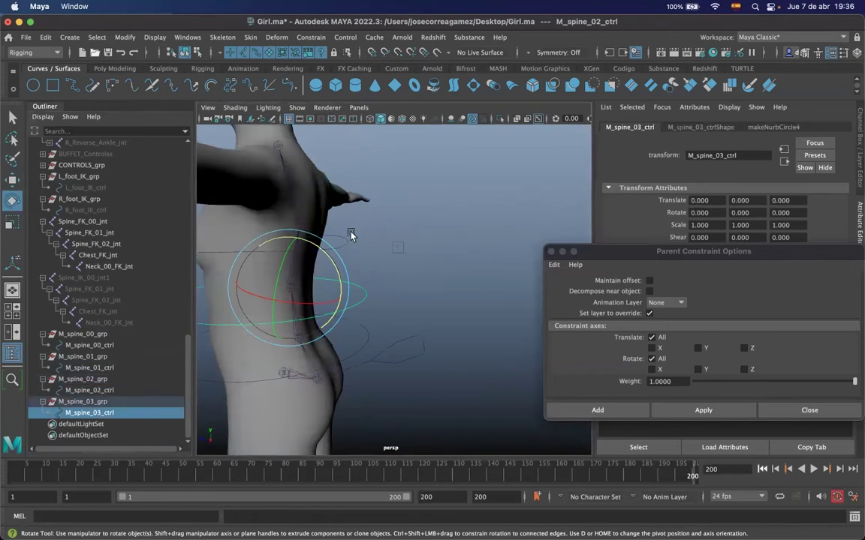
left_click_drag(375, 348, 117, 323, "alt")
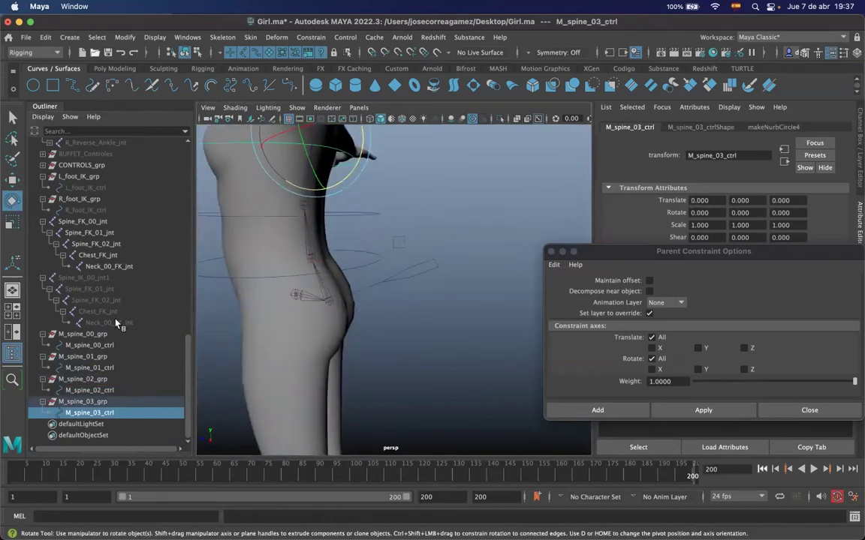
Parent M_spine_01_grp under M_spine_00_ctrl and expand the control's hierarchy
left_click(82, 357)
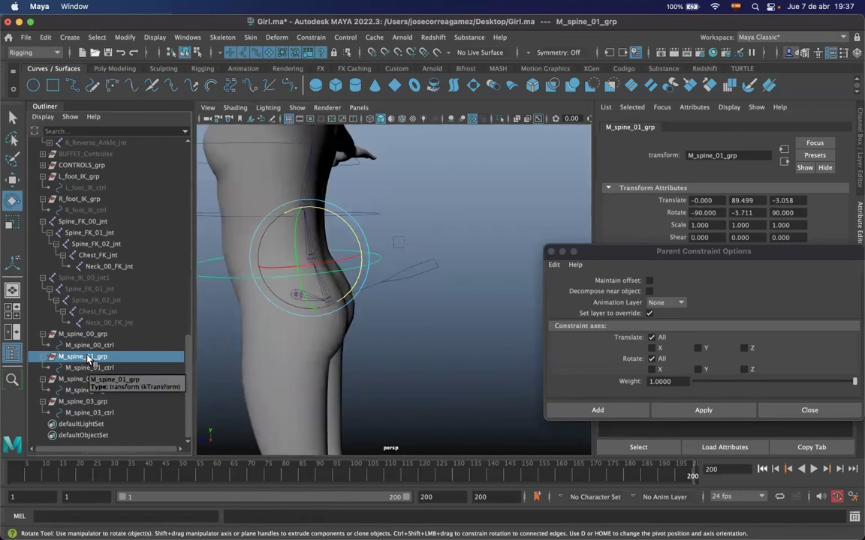
mouse_move(88, 360)
left_mouse_down()
mouse_move(101, 344)
mouse_move(87, 346)
left_mouse_up()
mouse_move(51, 373)
left_mouse_down()
mouse_move(34, 359)
mouse_move(53, 369)
left_mouse_up()
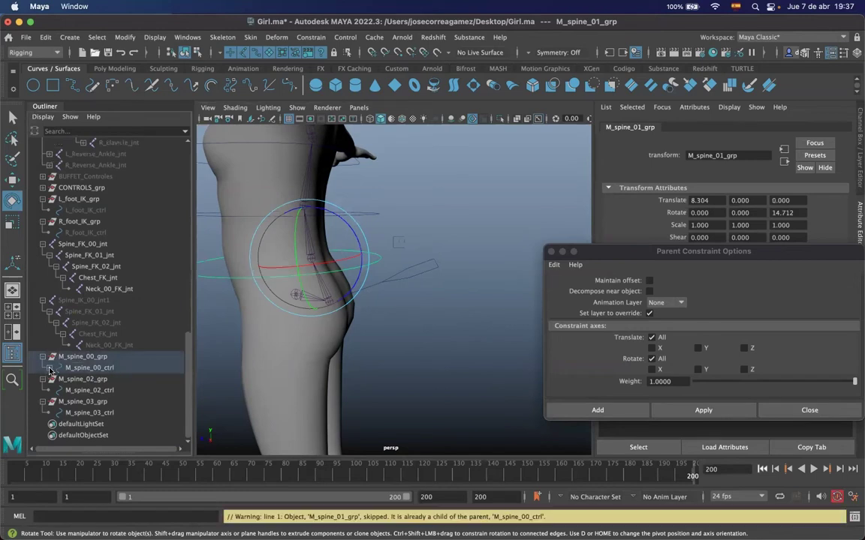
left_click(211, 363)
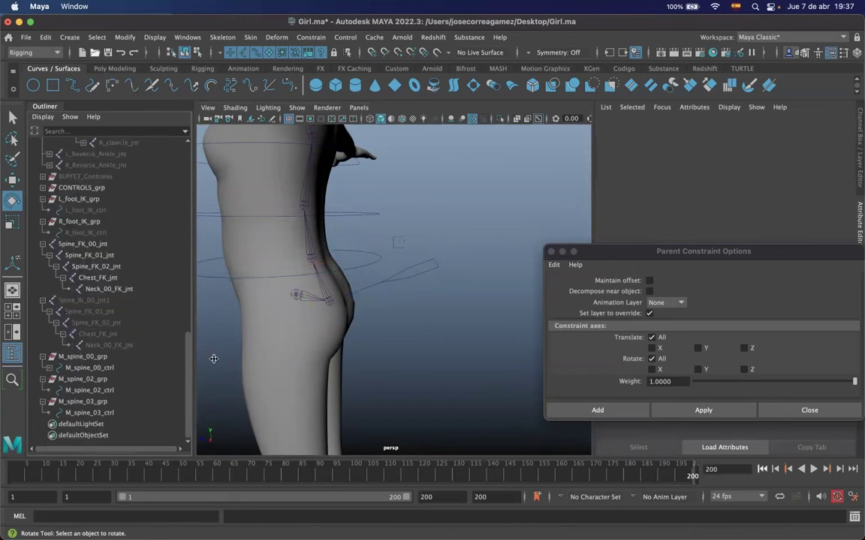
left_click(49, 369)
left_click(49, 368)
middle_click_drag(49, 371, 51, 368)
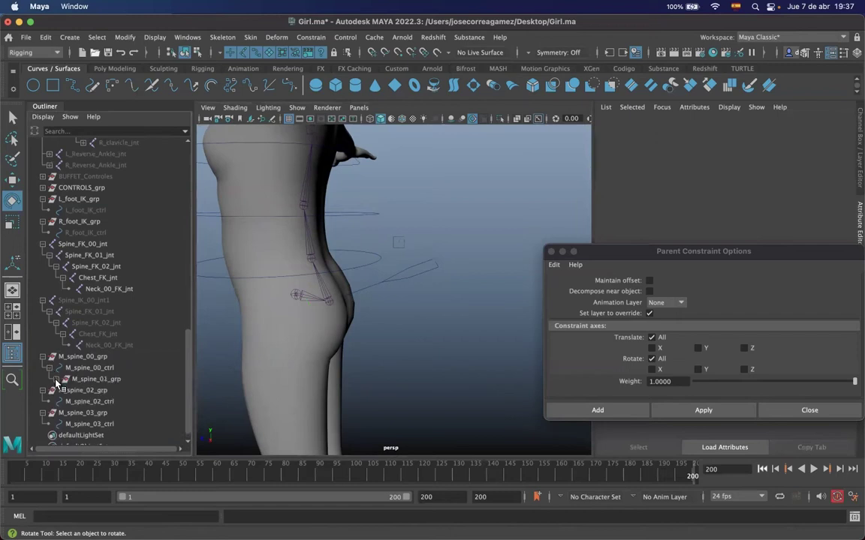
Test the new hierarchy by rotating M_spine_00_ctrl about its Z axis, and undo the rotation
left_click(97, 357)
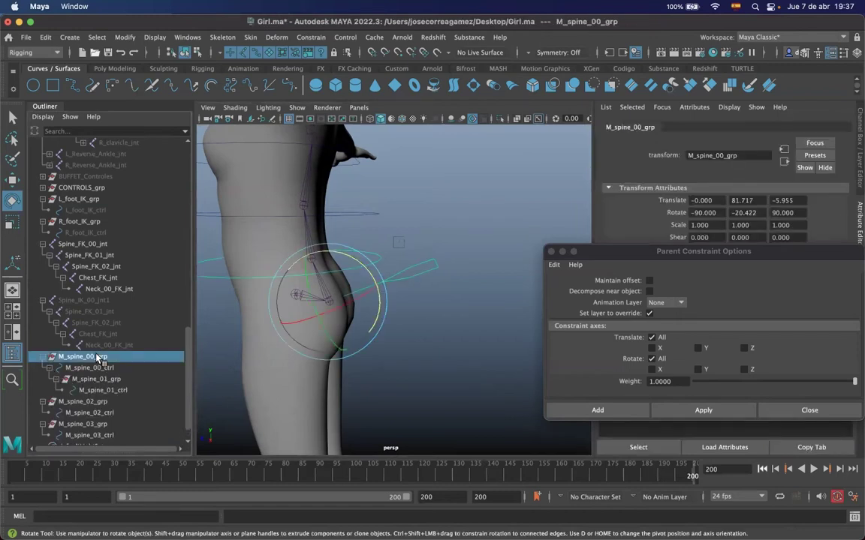
left_click(509, 309)
left_click(431, 262)
left_click_drag(364, 270, 370, 281)
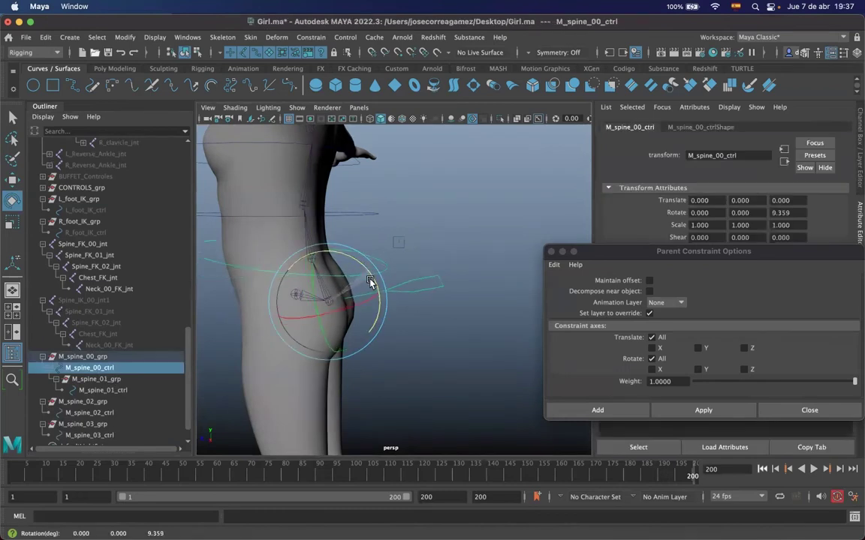
left_click(359, 241)
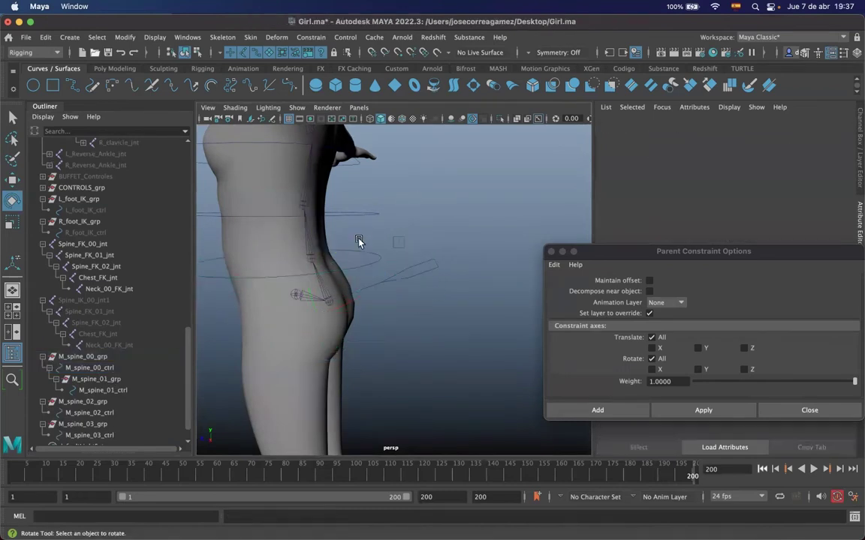
Parent M_spine_02_grp under M_spine_01_ctrl and expand that control's hierarchy
left_click(357, 251)
left_click(373, 213)
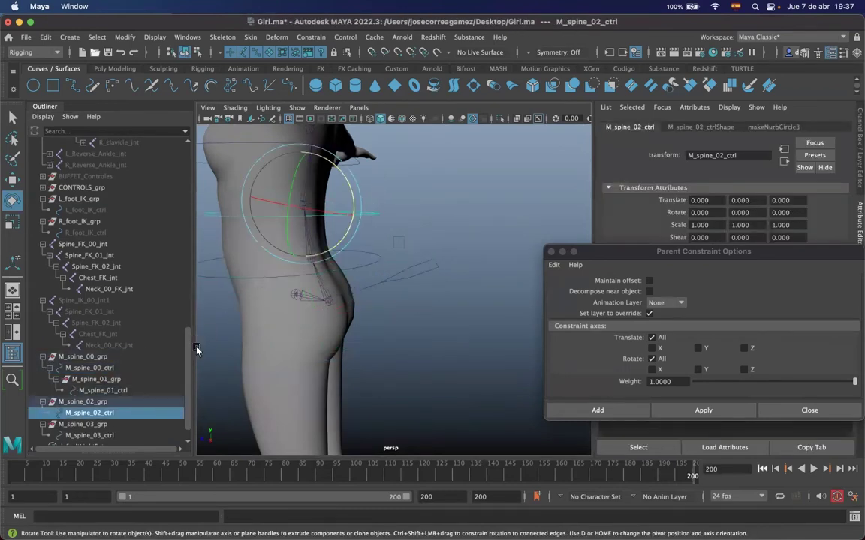
scroll(185, 386, "down", 2)
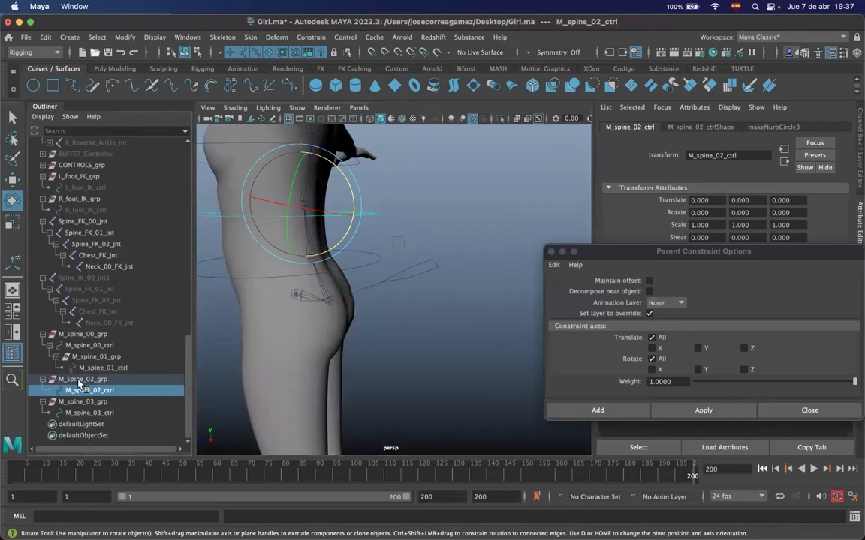
left_click(80, 380)
left_click_drag(88, 384, 104, 366)
left_click(200, 390)
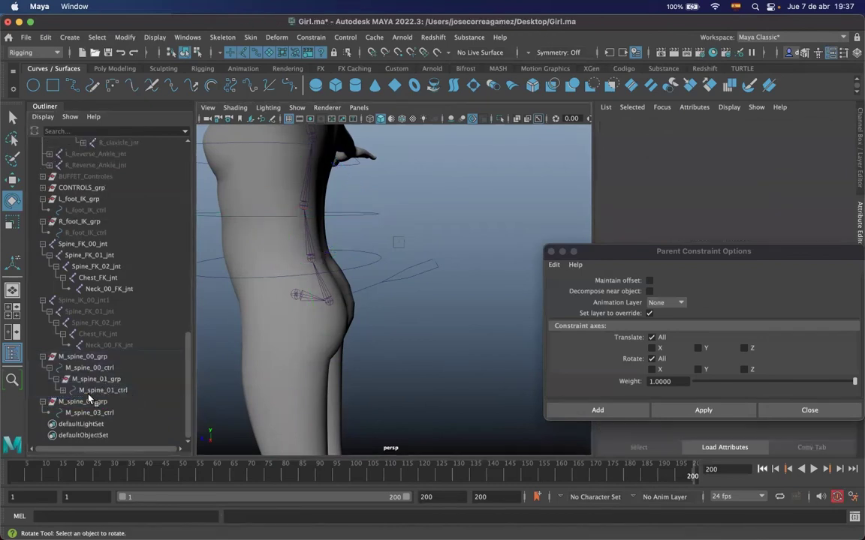
left_click(62, 391)
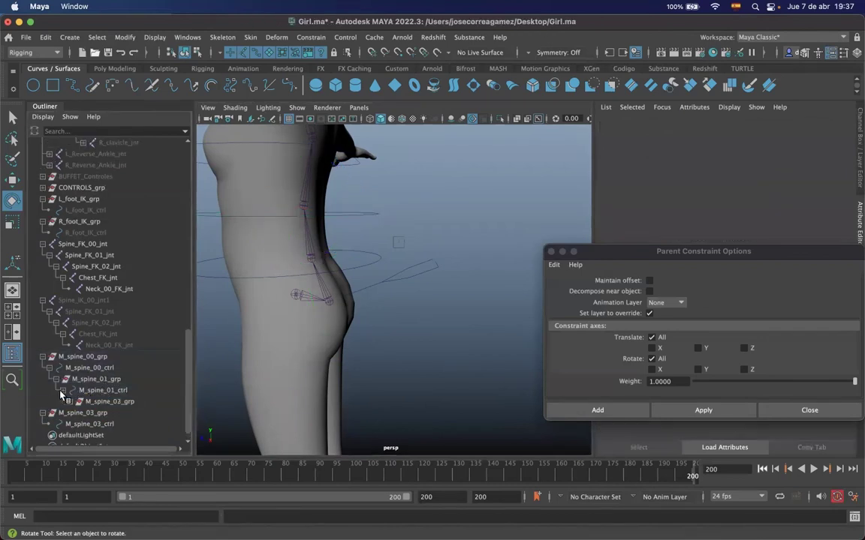
Test-rotate M_spine_00_ctrl freely with both nested spine groups, undo the rotation and clear the selection
left_click(434, 259)
left_click_drag(365, 274, 372, 300)
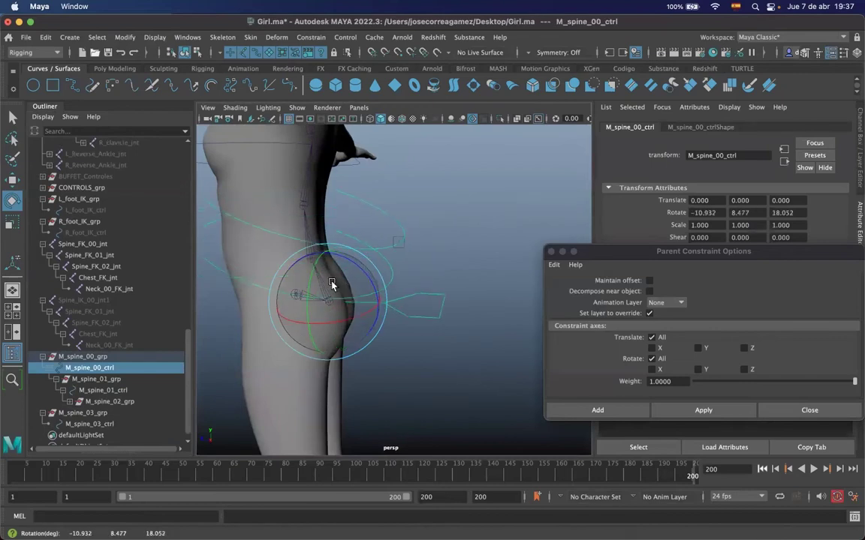
left_click(198, 337)
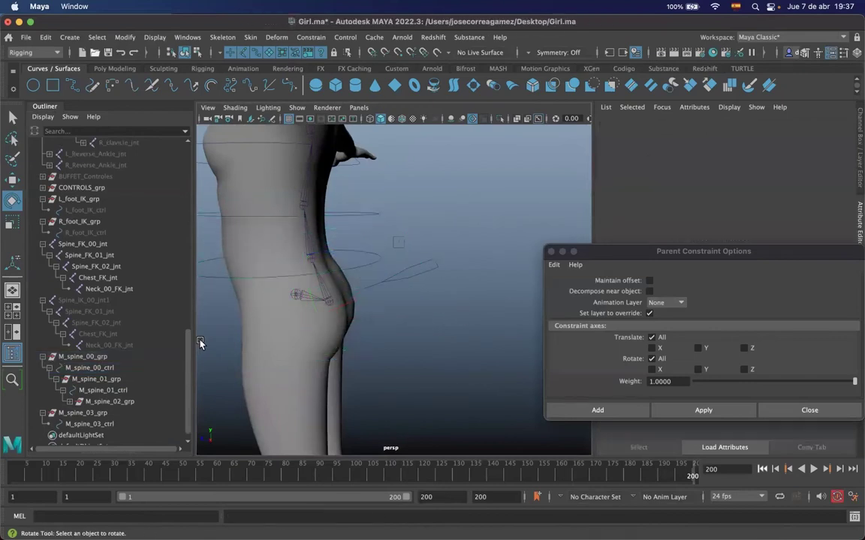
Try parenting M_spine_03_grp under M_spine_02_grp and undo the parenting
left_click_drag(393, 328, 362, 335, "alt")
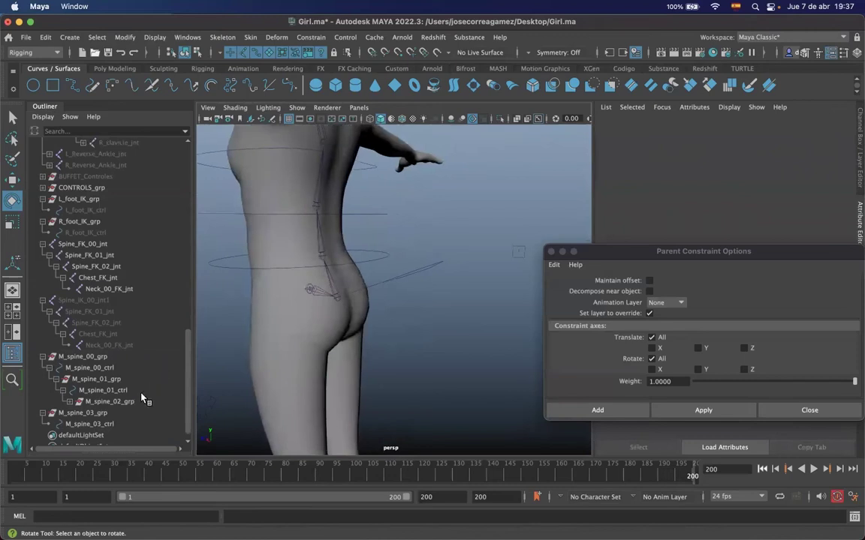
scroll(78, 406, "down", 1)
left_click(73, 403)
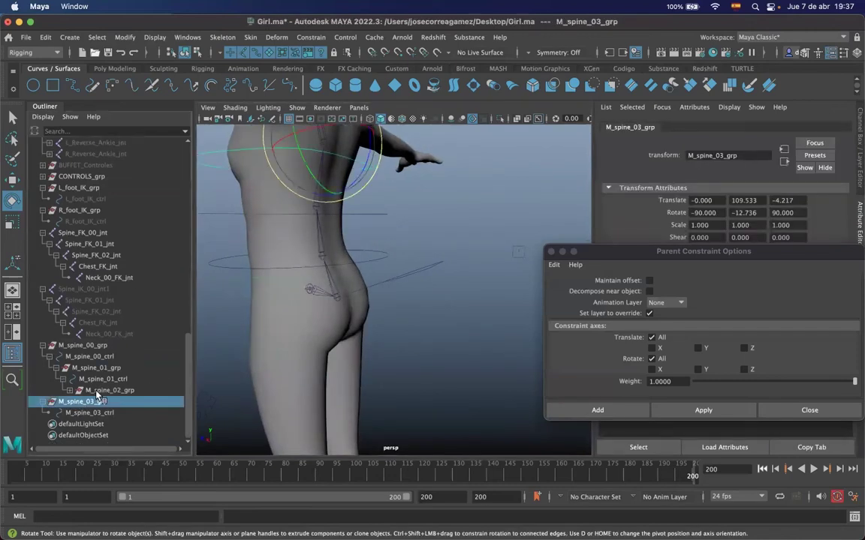
left_click(97, 391, "super")
key("p")
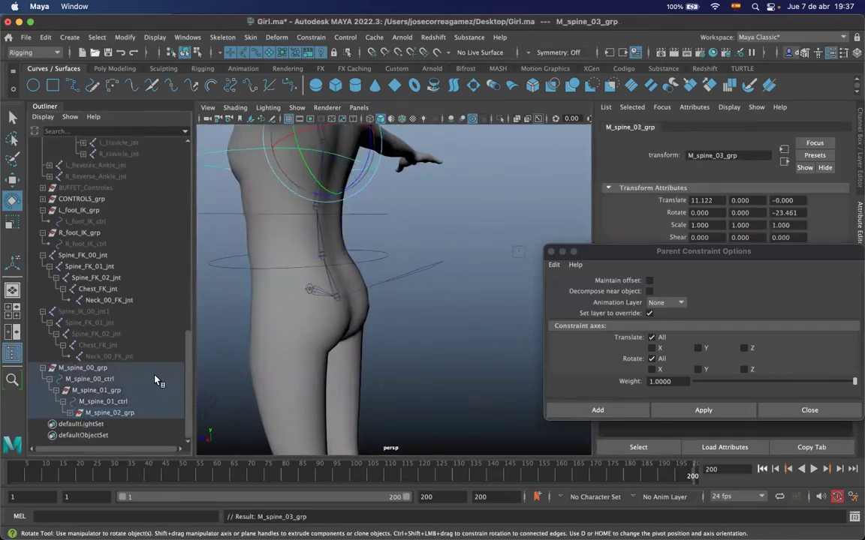
left_click(69, 413)
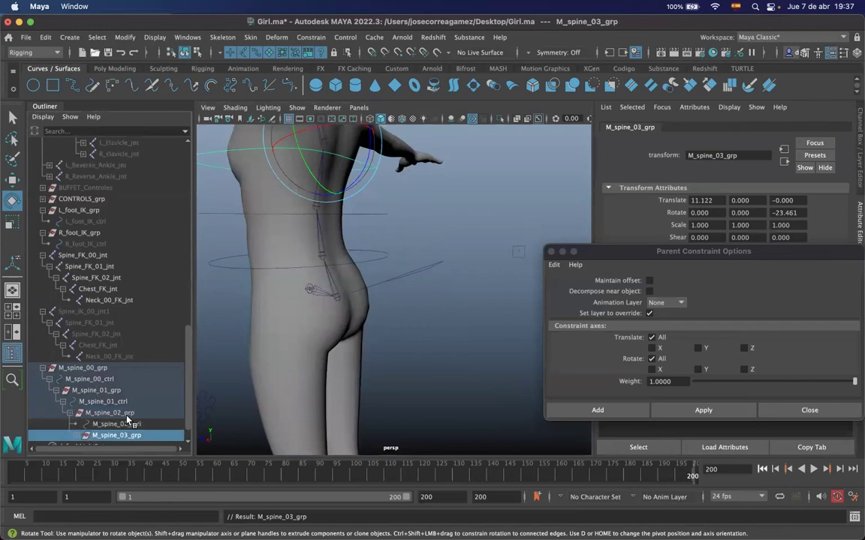
key("z")
scroll(183, 408, "down", 1)
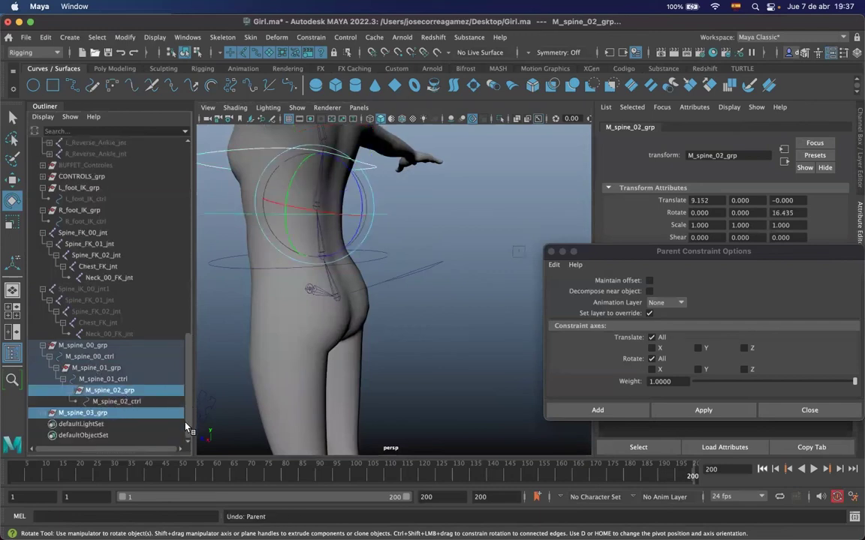
Parent M_spine_03_grp under M_spine_02_ctrl in the FK spine control hierarchy
left_click(44, 415)
left_click(78, 413)
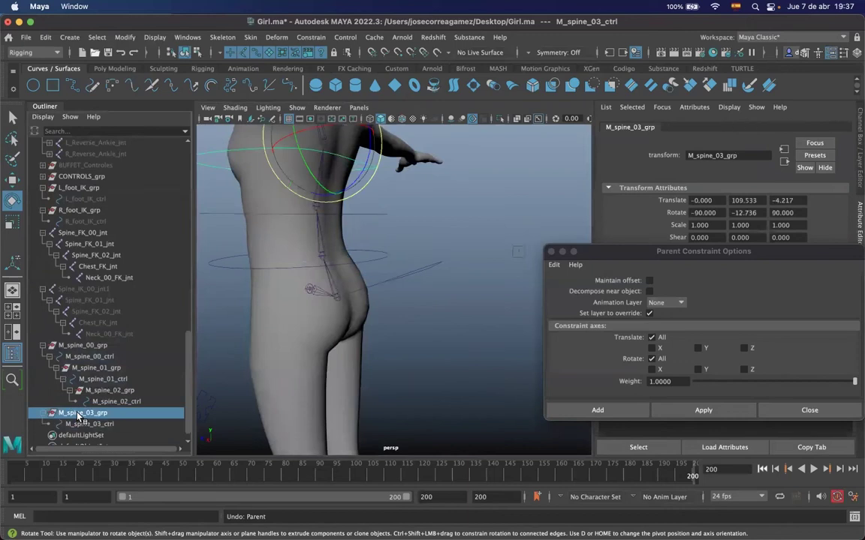
left_click(87, 403)
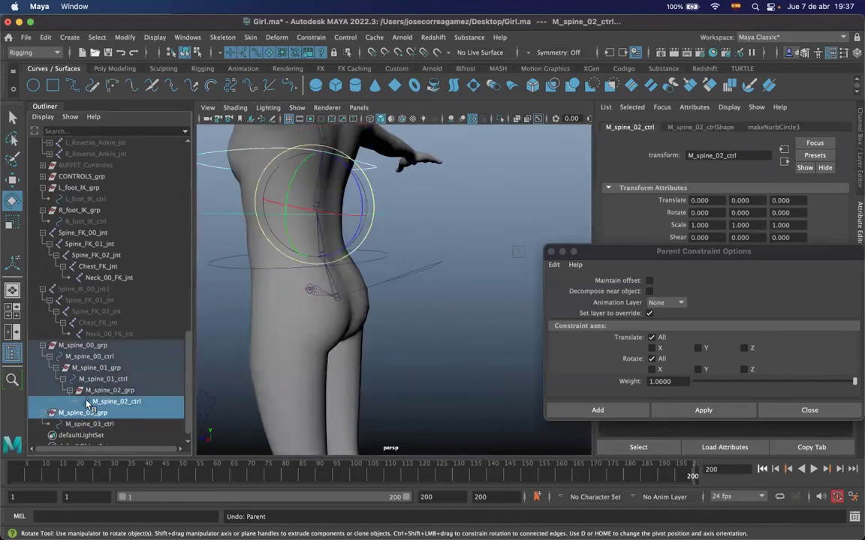
key("p")
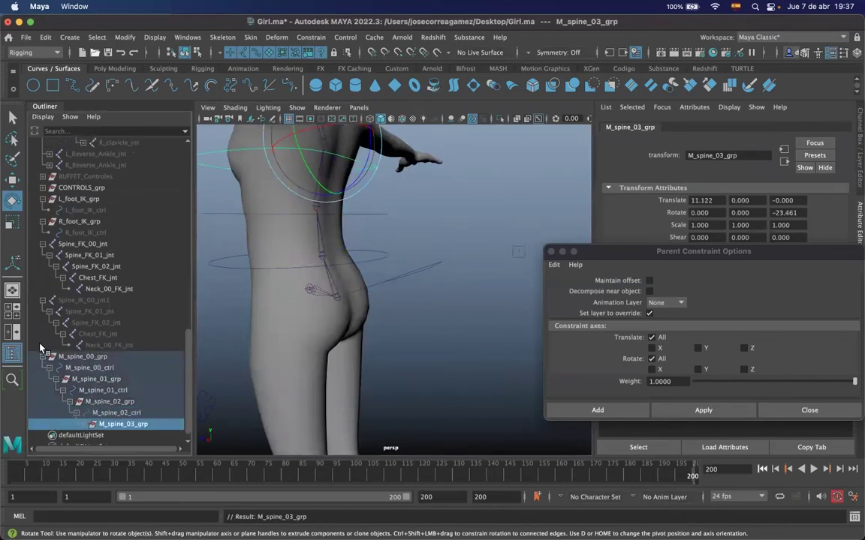
Test-rotate M_spine_00_ctrl about its Z axis with the full nested hierarchy, undo the rotation and clear the selection
left_click(405, 281)
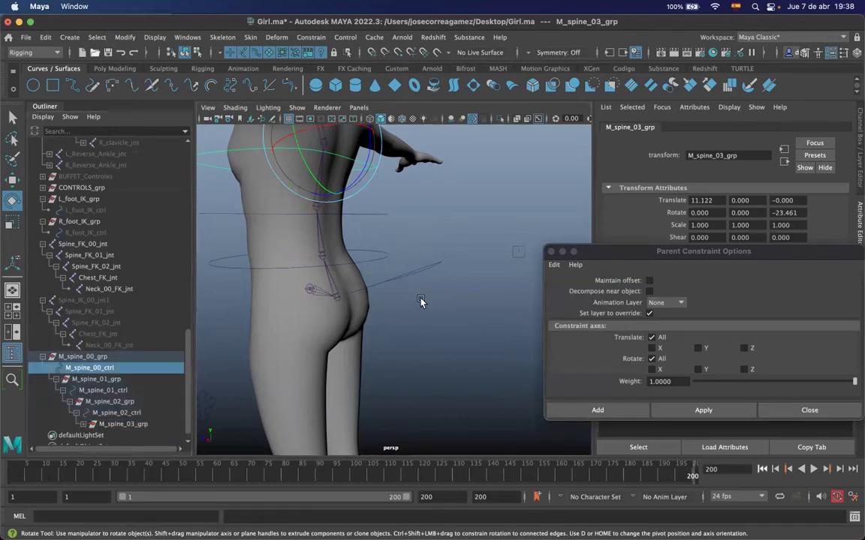
right_click_drag(421, 300, 367, 256, "alt")
left_click_drag(392, 267, 382, 318)
key("super+z")
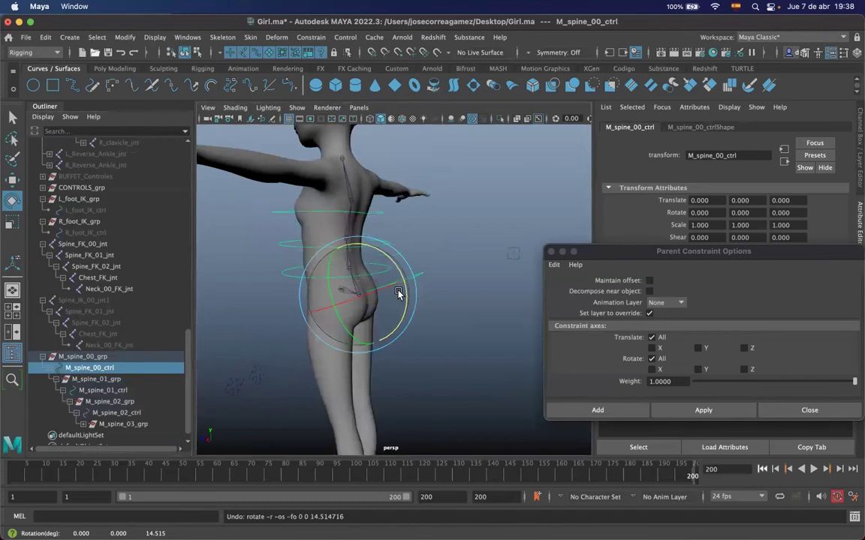
left_click(352, 348)
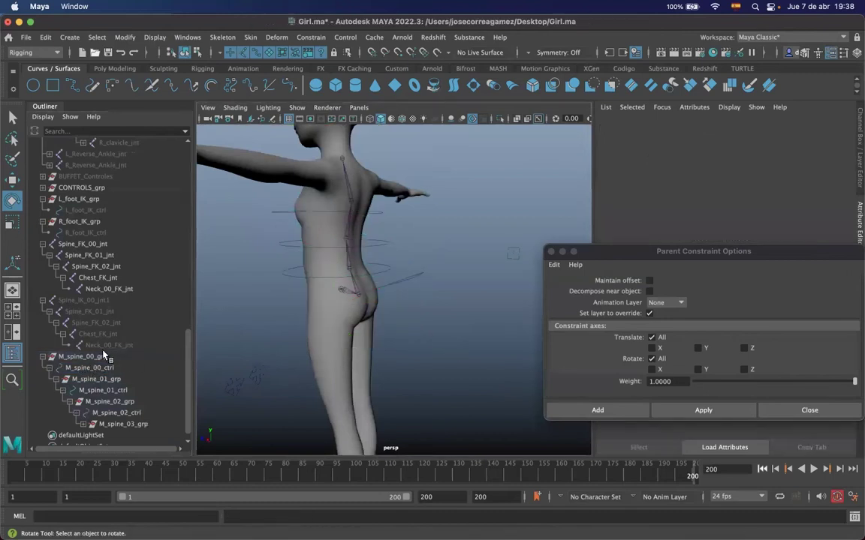
Parent-constrain Spine_FK_00_jnt to M_spine_00_ctrl with Maintain offset enabled
left_click_drag(346, 344, 328, 332, "alt")
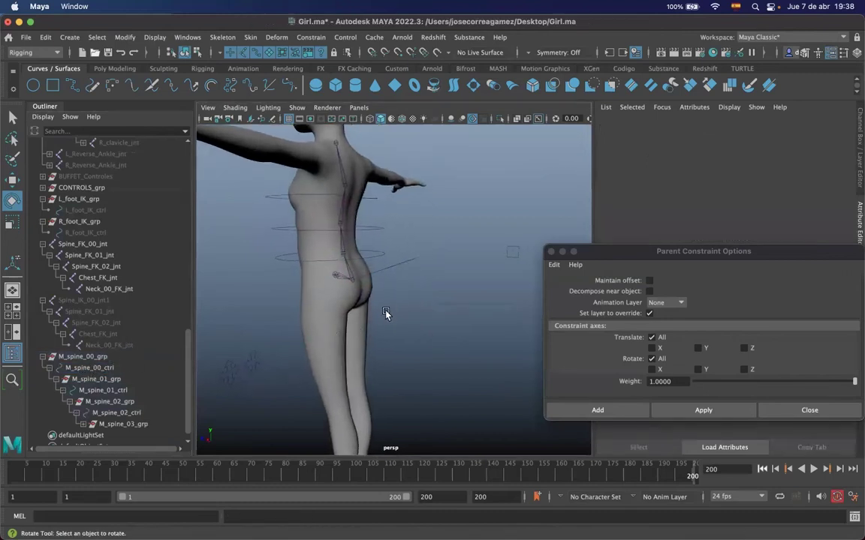
scroll(443, 330, "up", 3)
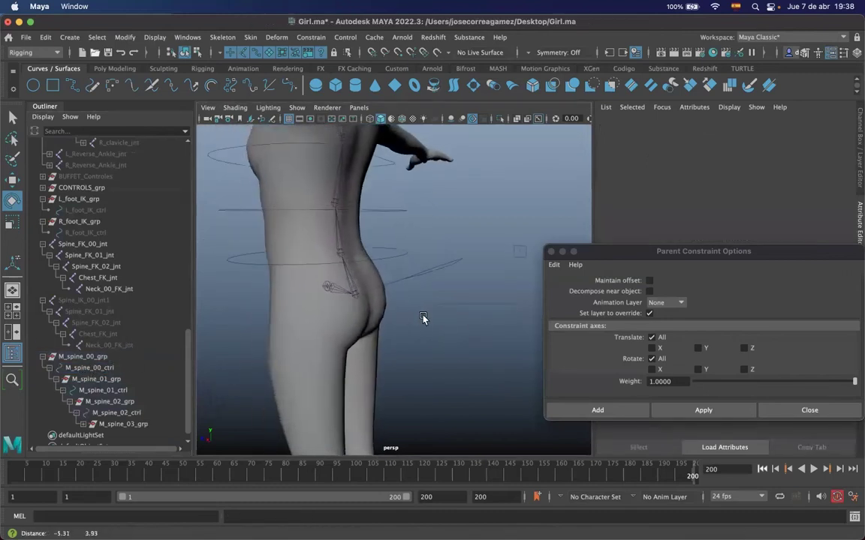
left_click(82, 369)
left_click_drag(467, 232, 404, 300)
key("w")
left_click_drag(347, 330, 312, 306, "alt")
key("q")
left_click(313, 295, "shift")
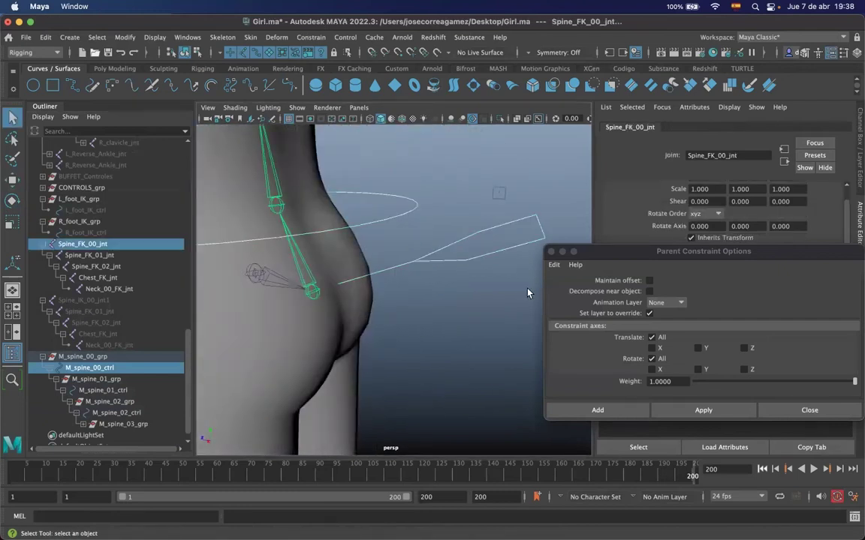
left_click(649, 280)
left_click_drag(657, 253, 637, 237)
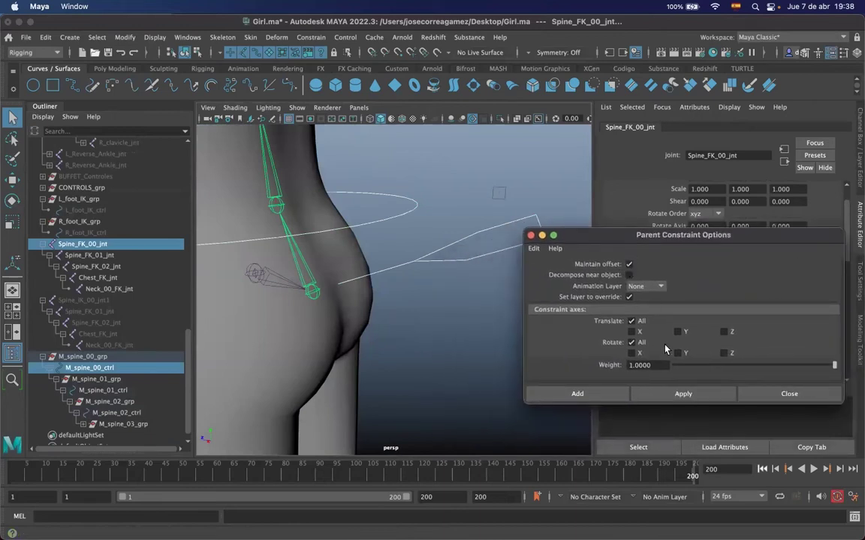
left_click(679, 394)
Disable selection of surface objects and parent-constrain Spine_FK_01_jnt to M_spine_01_ctrl with the same options
right_click_drag(435, 353, 450, 368, "alt")
middle_click_drag(449, 364, 466, 392, "alt")
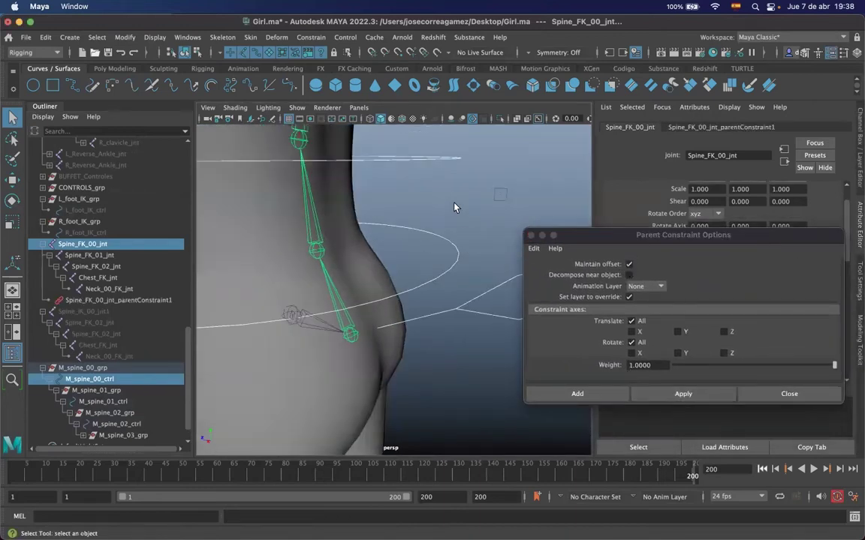
left_click(411, 228)
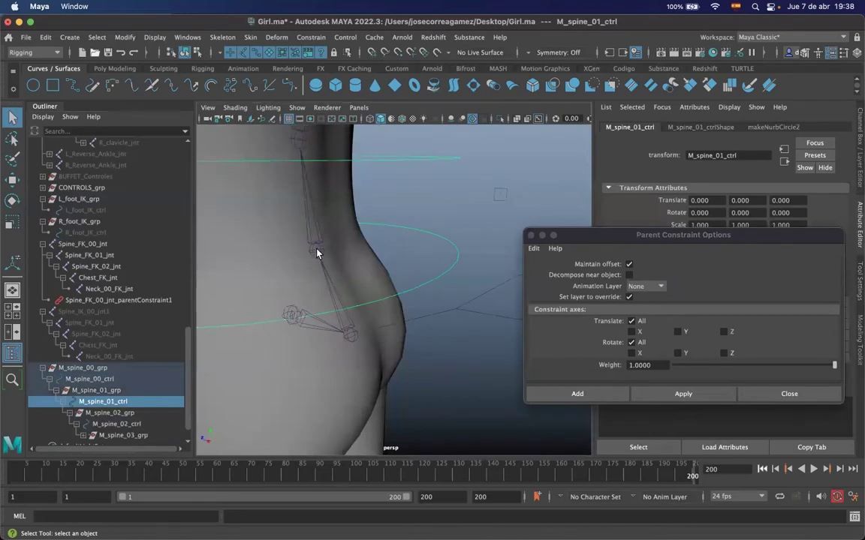
left_click(316, 255)
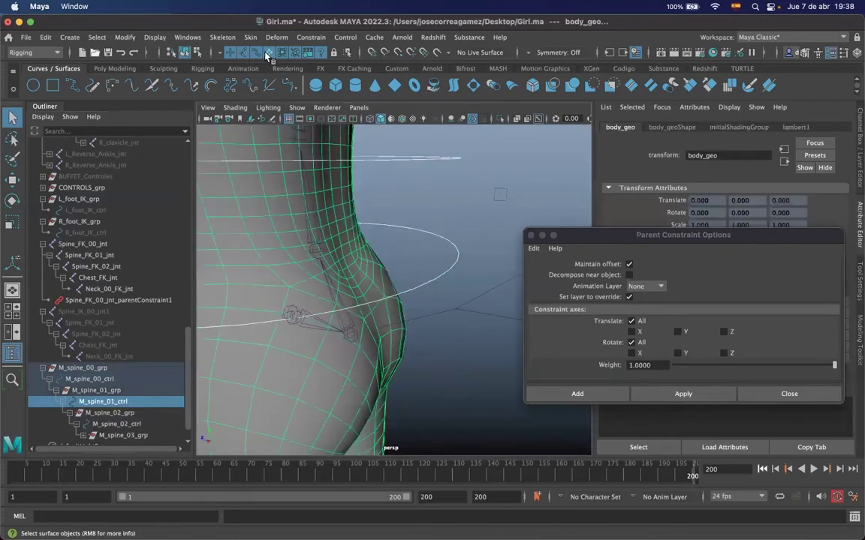
left_click(372, 257)
left_click(358, 225)
left_click(316, 247, "shift")
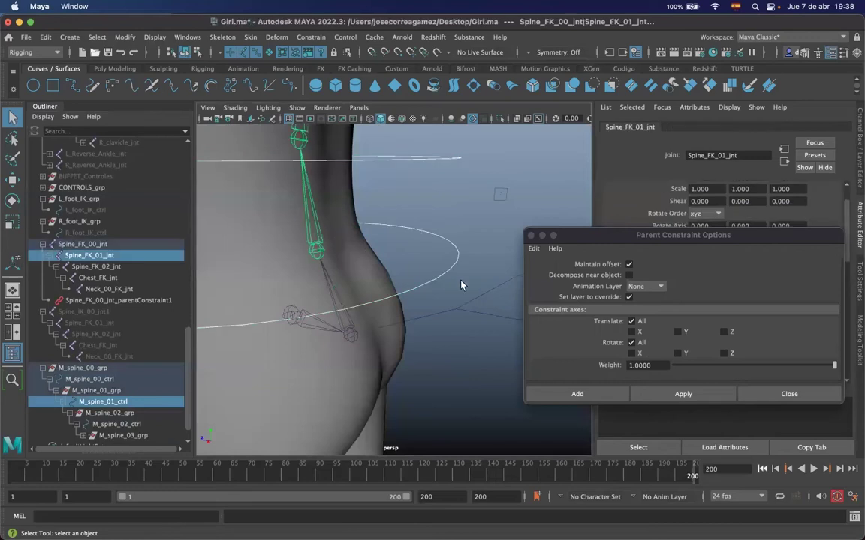
left_click(683, 394)
Parent-constrain Spine_FK_02_jnt to M_spine_02_ctrl with Maintain offset
middle_click_drag(398, 231, 423, 302, "alt")
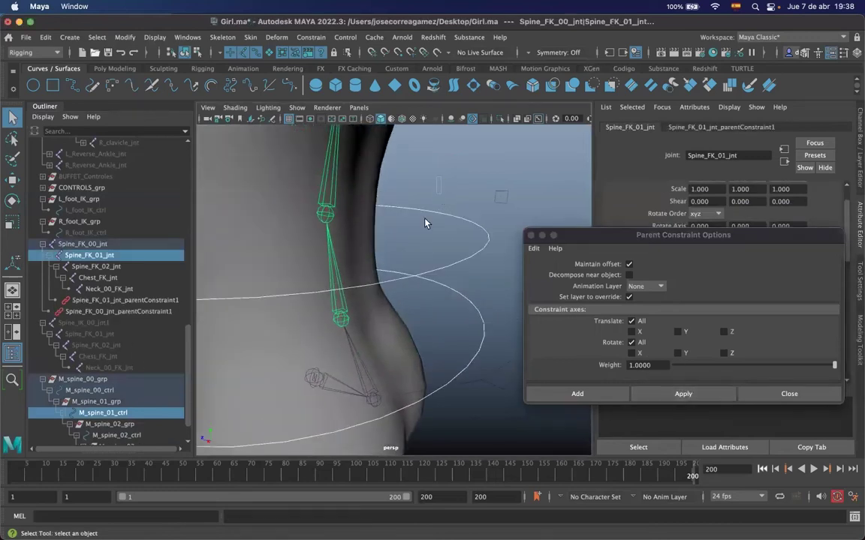
left_click(423, 214)
left_click(335, 216, "shift")
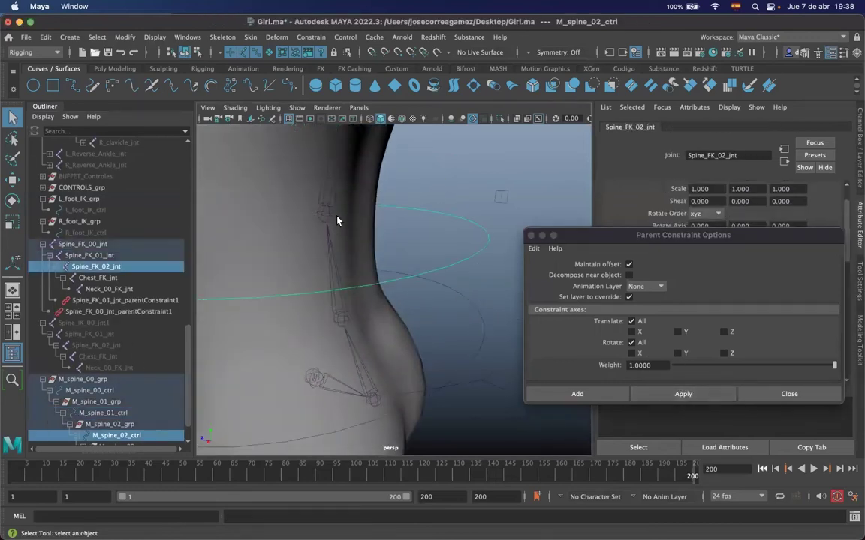
left_click(683, 393)
Parent-constrain Chest_FK_jnt to M_spine_03_ctrl with Maintain offset
left_click_drag(435, 330, 424, 261, "alt")
left_click(409, 284)
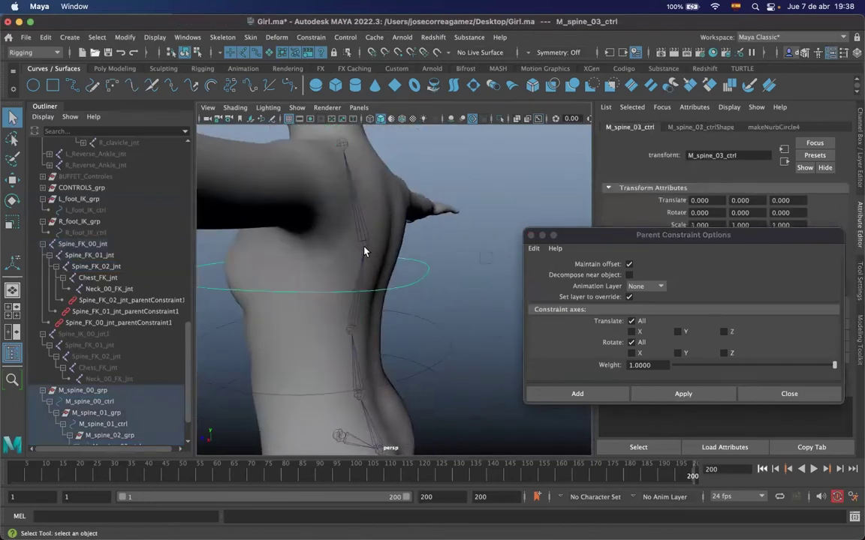
left_click(364, 252, "shift")
left_click(683, 393)
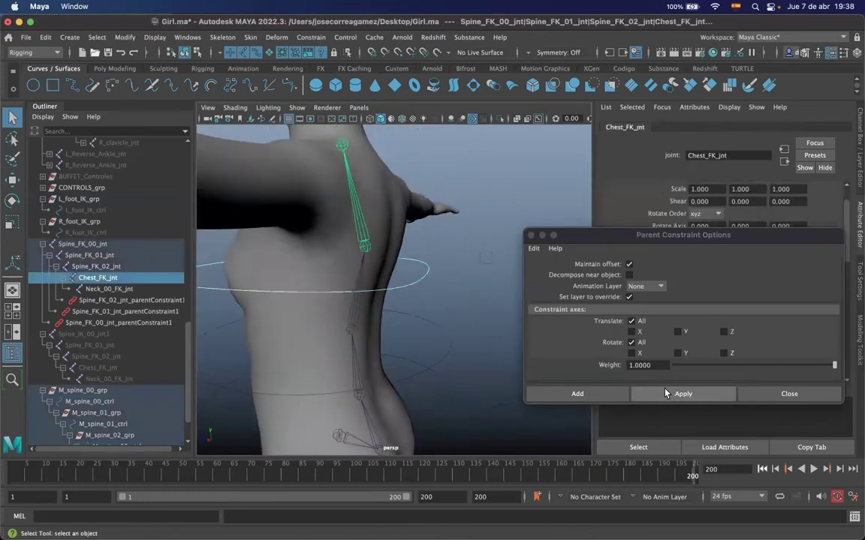
Expand M_spine_03_grp and compare the naming of its control with the Chest_FK_jnt joint it drives
left_click(418, 281)
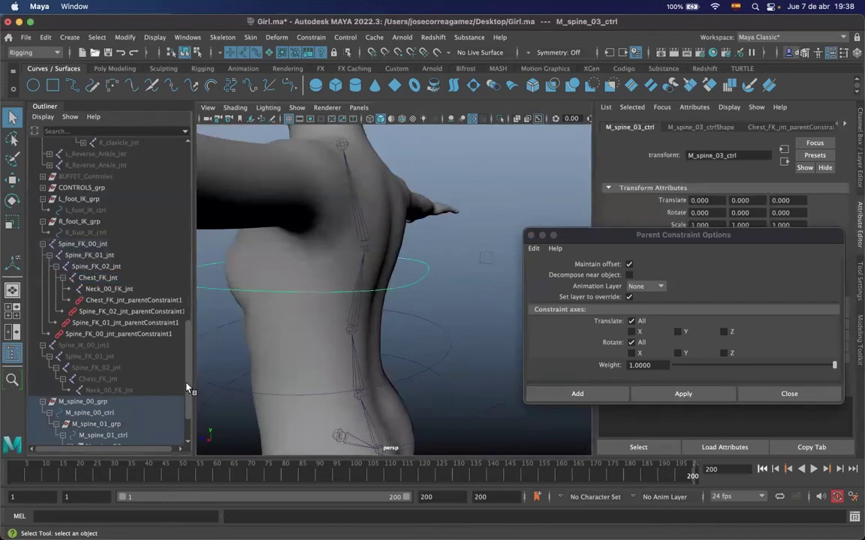
scroll(169, 406, "down", 2)
left_click(118, 402, "ctrl")
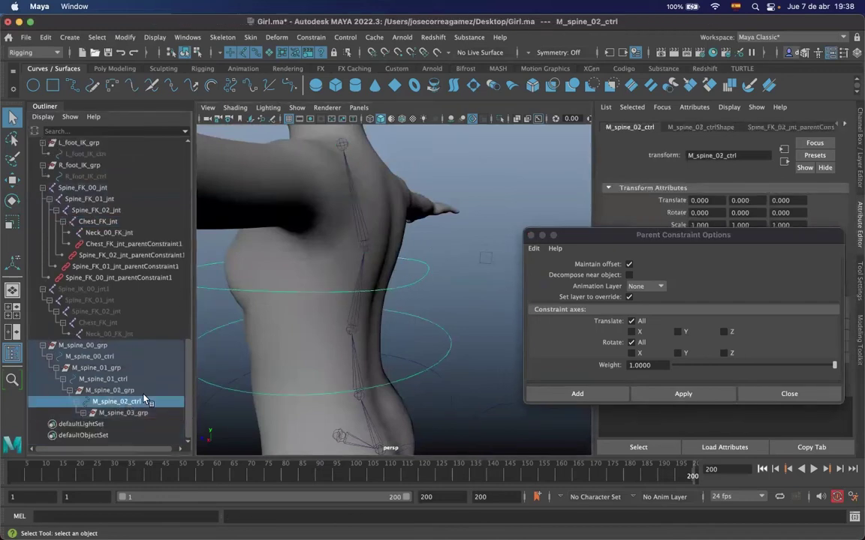
left_click(86, 414)
left_click(118, 413)
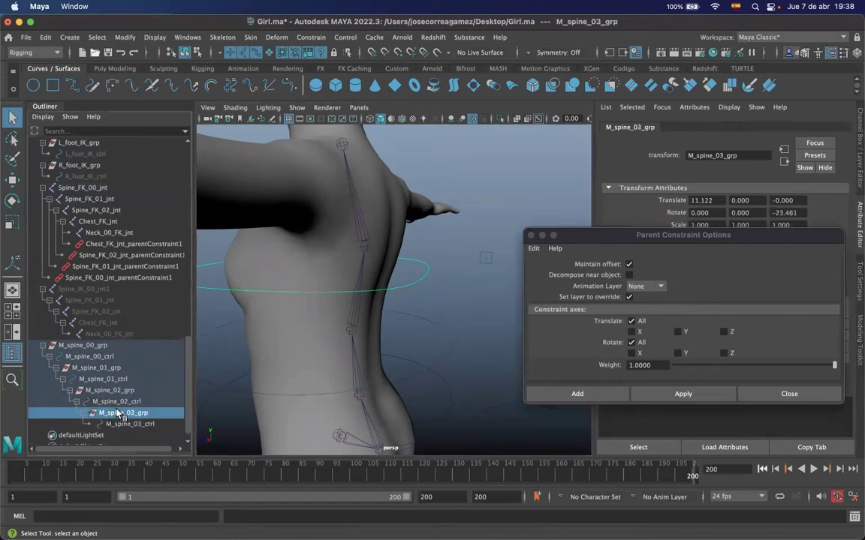
left_click(365, 255)
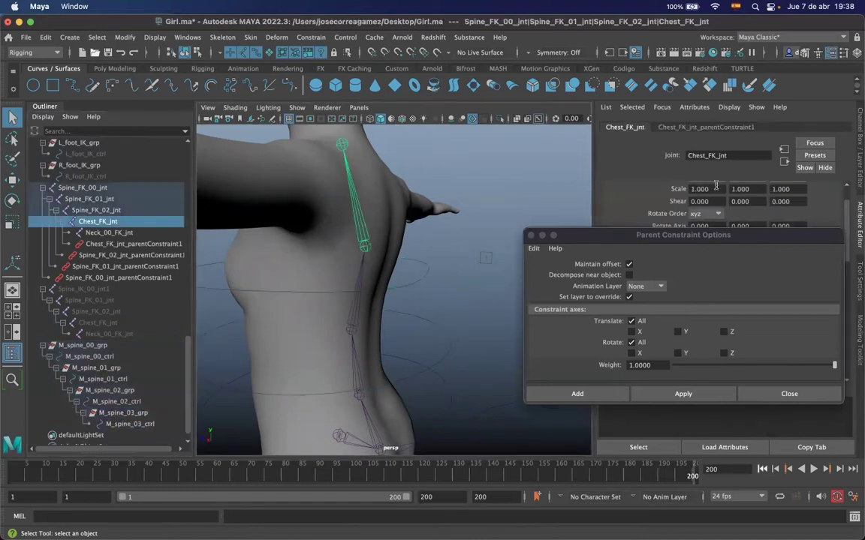
left_click(416, 261)
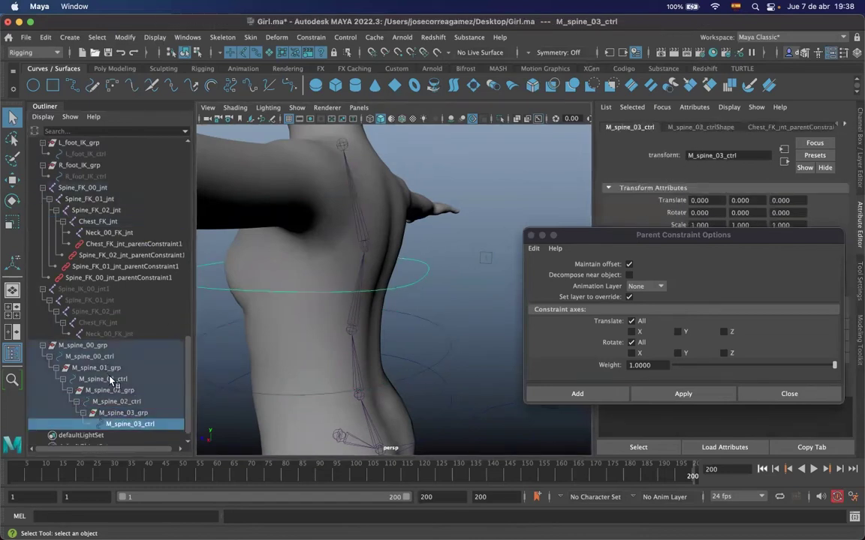
Rename M_spine_03_grp as M_Chest_grp
left_click(107, 415)
left_click(108, 413)
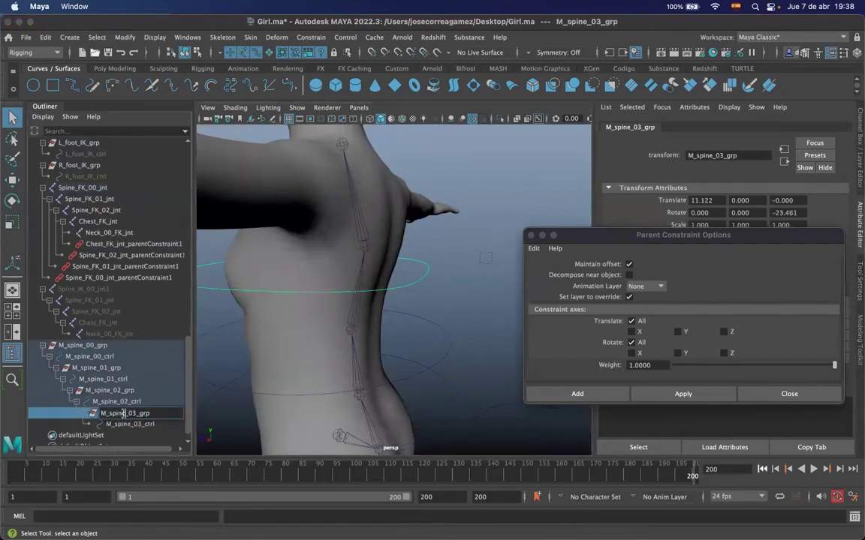
key("BackSpace")
key("BackSpace")
key("BackSpace")
key("BackSpace")
key("BackSpace")
type("Chest")
key("Right")
key("Right")
key("Right")
key("BackSpace")
key("BackSpace")
key("BackSpace")
key("Return")
Rename M_spine_03_ctrl as M_Chest_ctrl and clear the selection
double_click(129, 424)
left_click(130, 423)
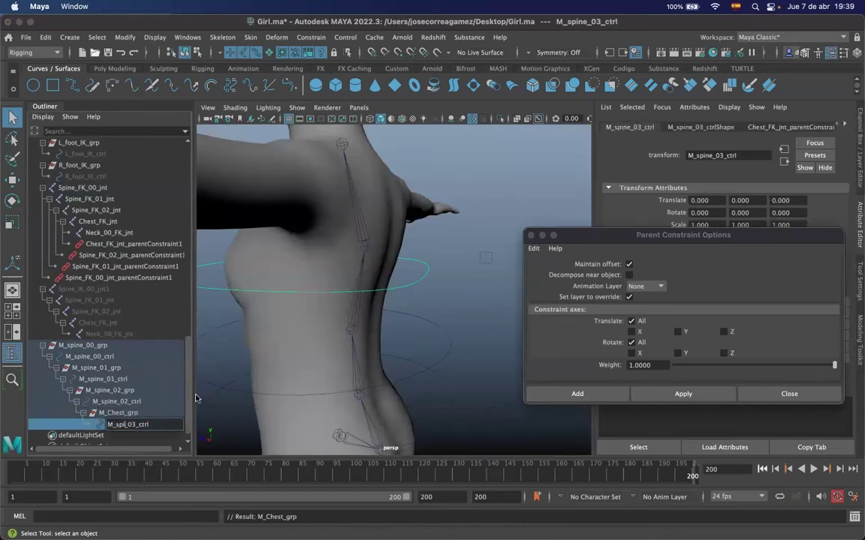
key("BackSpace")
type("Chest")
key("BackSpace")
key("BackSpace")
key("BackSpace")
left_click(460, 298)
Test-rotate a single lower spine control to check that the FK joints follow, and undo the rotation
mouse_move(376, 321)
left_mouse_down("alt")
mouse_move(419, 294)
mouse_move(319, 312)
mouse_move(373, 306)
left_mouse_up("alt")
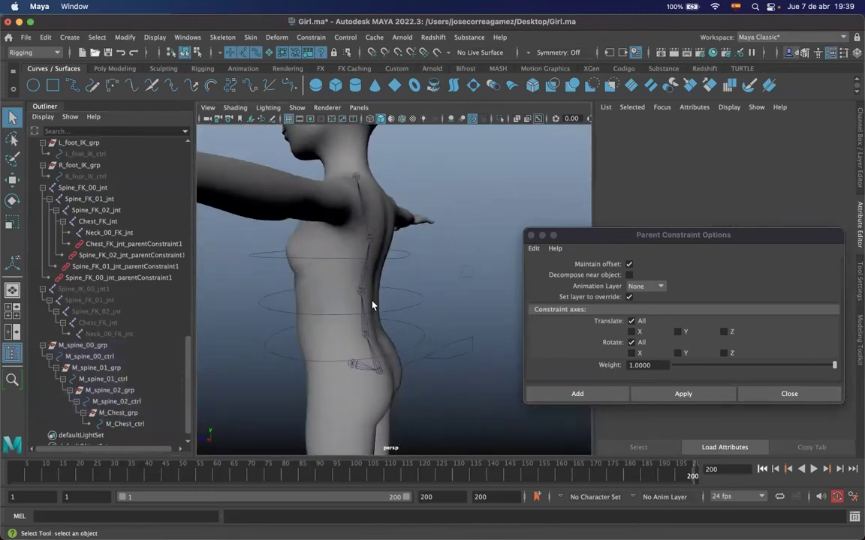
left_click(411, 258)
left_click(368, 241)
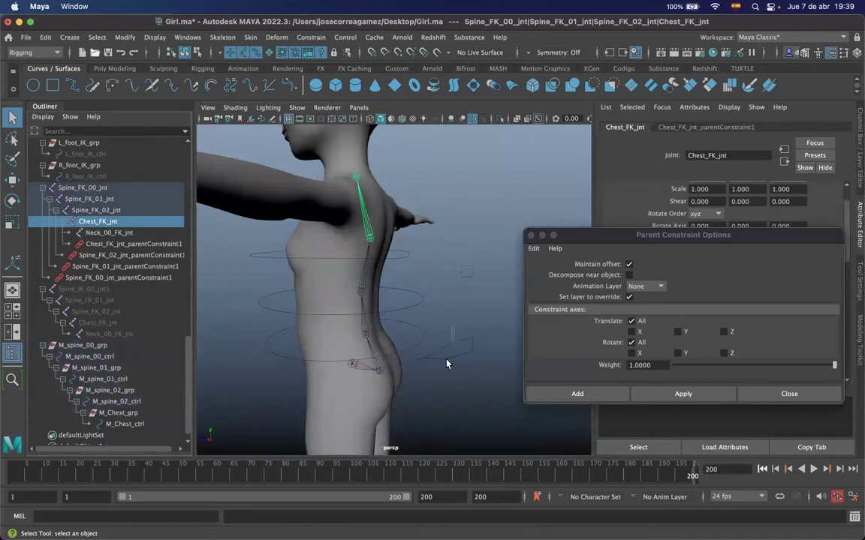
left_click(394, 328)
key("e")
mouse_move(405, 331)
left_mouse_down()
mouse_move(411, 351)
mouse_move(396, 329)
left_mouse_up()
key("super+z")
Select all four FK spine controls, test-rotate them together about the Z axis, and undo the rotations
left_click_drag(415, 247, 398, 381)
mouse_move(412, 339)
left_mouse_down()
mouse_move(416, 358)
mouse_move(421, 319)
mouse_move(403, 337)
mouse_move(411, 356)
mouse_move(398, 337)
left_mouse_up()
key("super+z")
left_click_drag(388, 330, 402, 358)
key("ctrl+z")
key("ctrl+z")
key("ctrl+z")
key("ctrl+z")
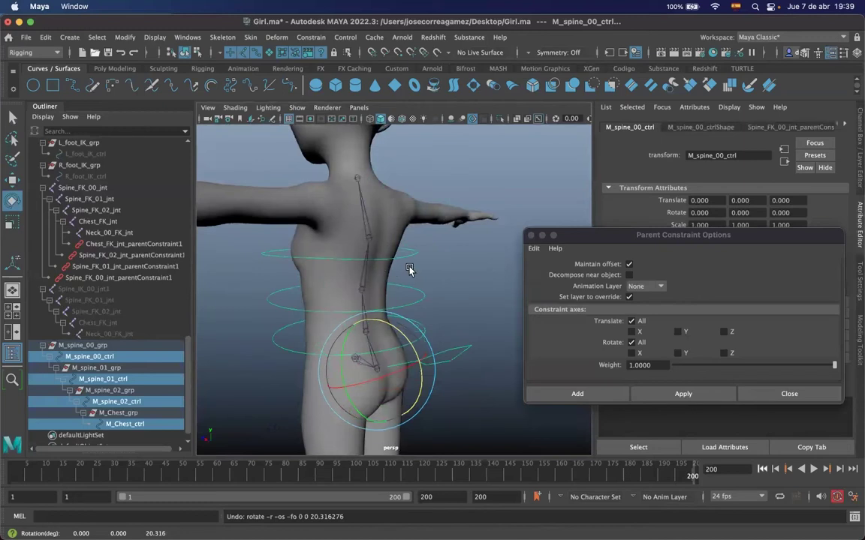
Test-rotate the four FK spine controls together about the Y axis, undo the rotation and clear the selection
middle_click_drag(412, 274, 399, 244, "alt")
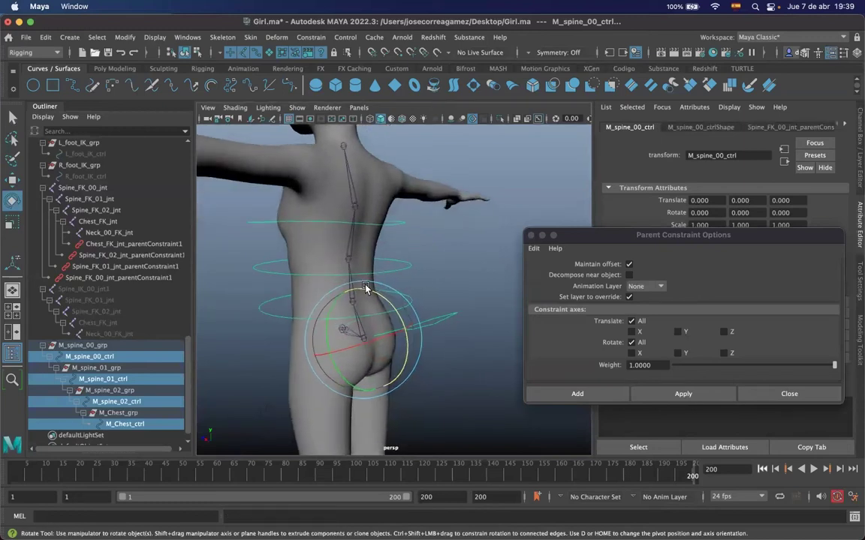
left_click_drag(330, 306, 352, 295)
key("super+z")
left_click_drag(418, 285, 450, 272, "alt")
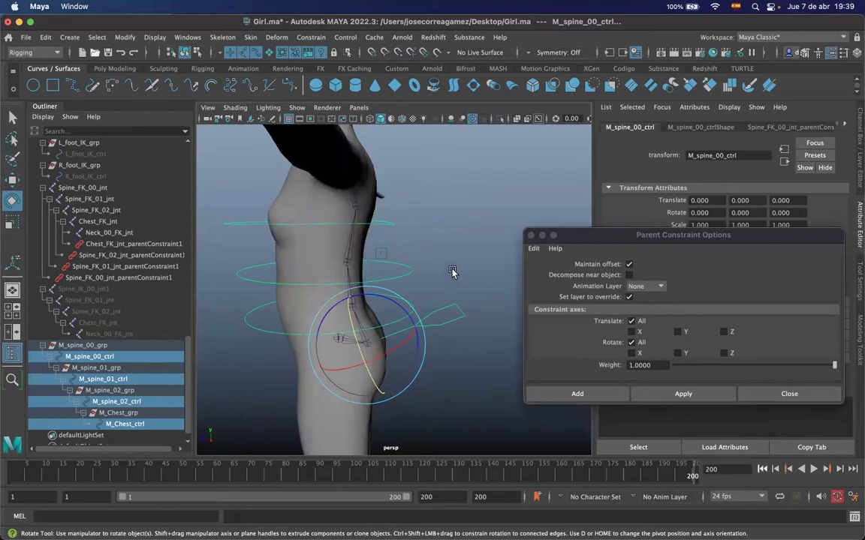
left_click(465, 252)
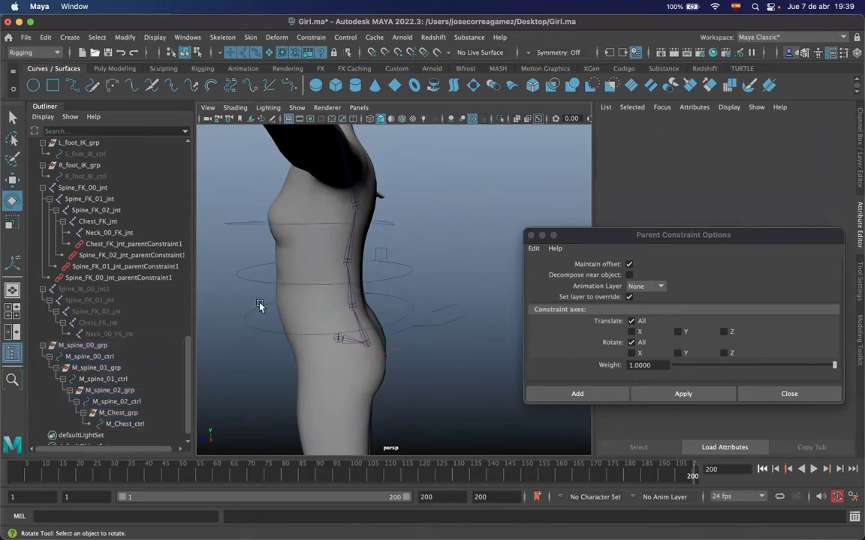
Hide M_spine_00_grp together with all its nested FK spine controls
scroll(82, 360, "up", 3)
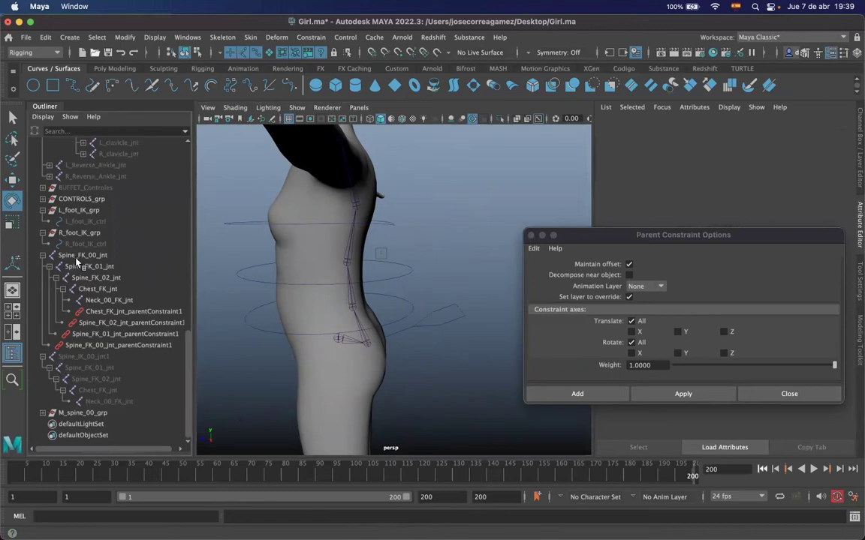
left_click(409, 270)
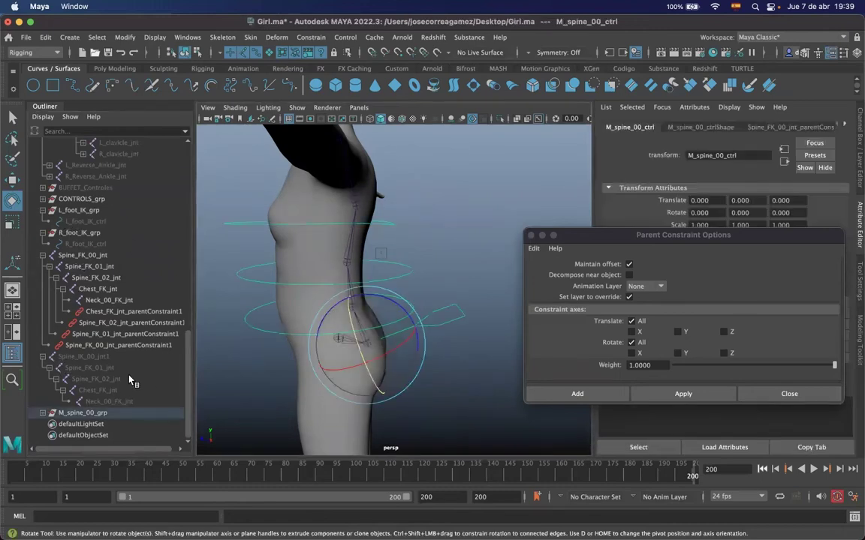
left_click(43, 412)
left_click(43, 413)
left_click(62, 412)
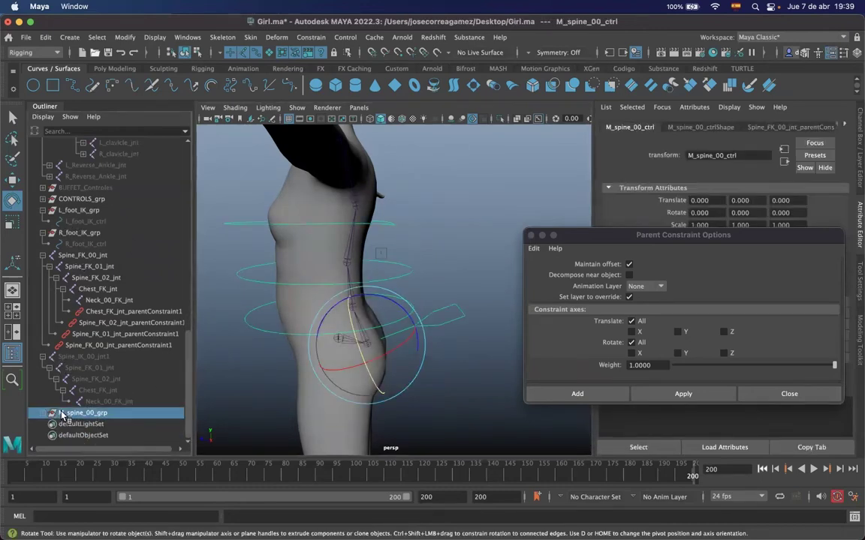
key("ctrl+h")
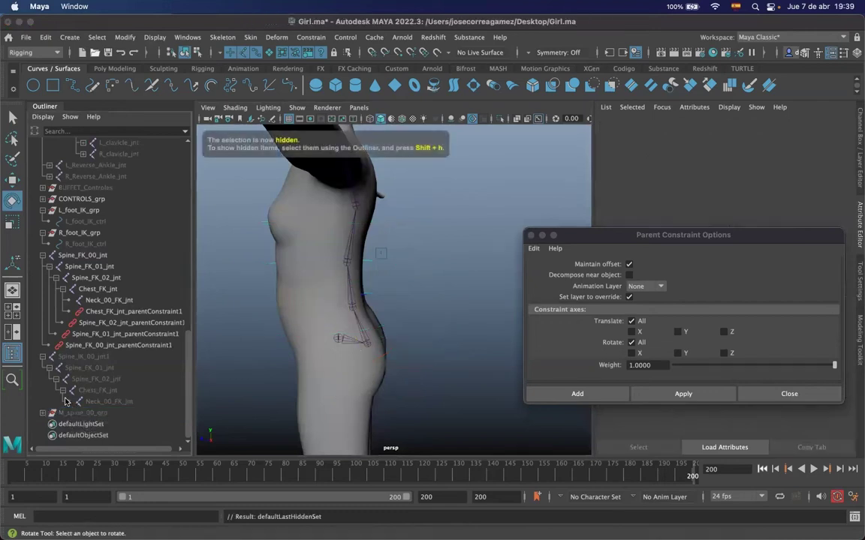
Hide the FK spine chain from Spine_FK_00_jnt through its child joints and their parent constraints
left_click(330, 299)
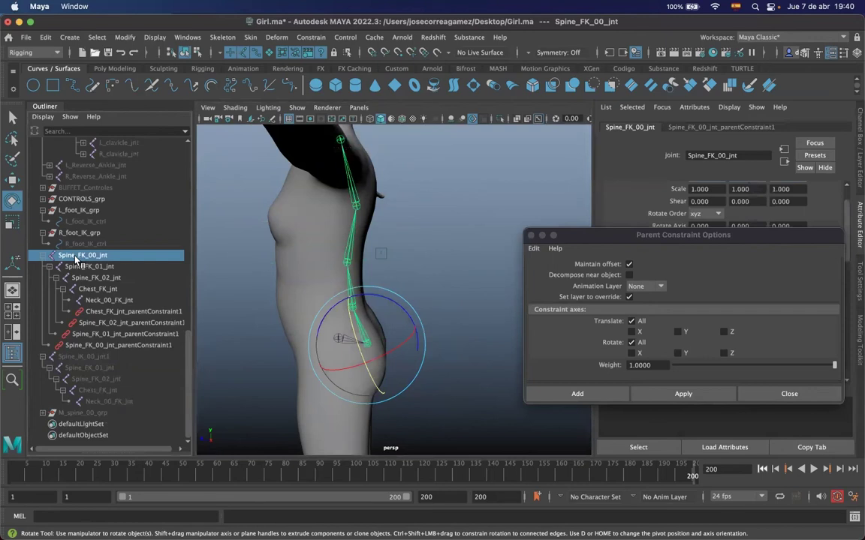
key("ctrl+h")
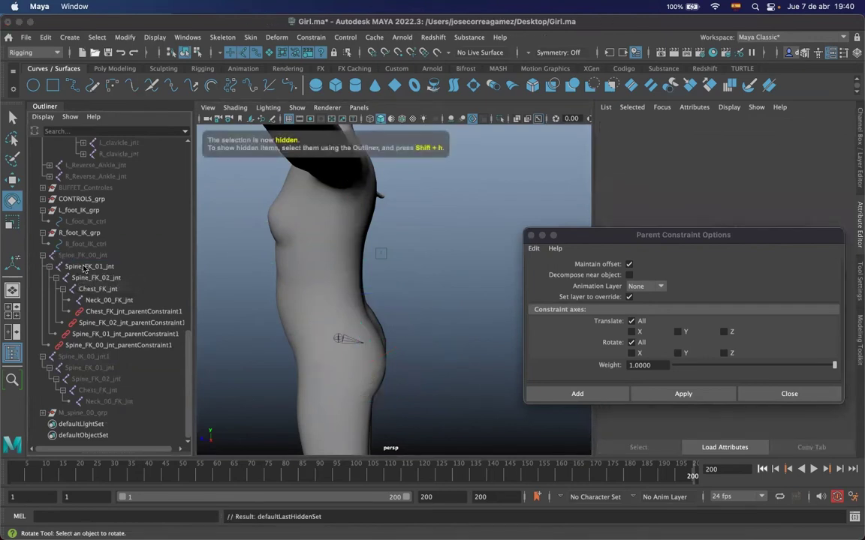
left_click(84, 268)
left_click(100, 344, "shift")
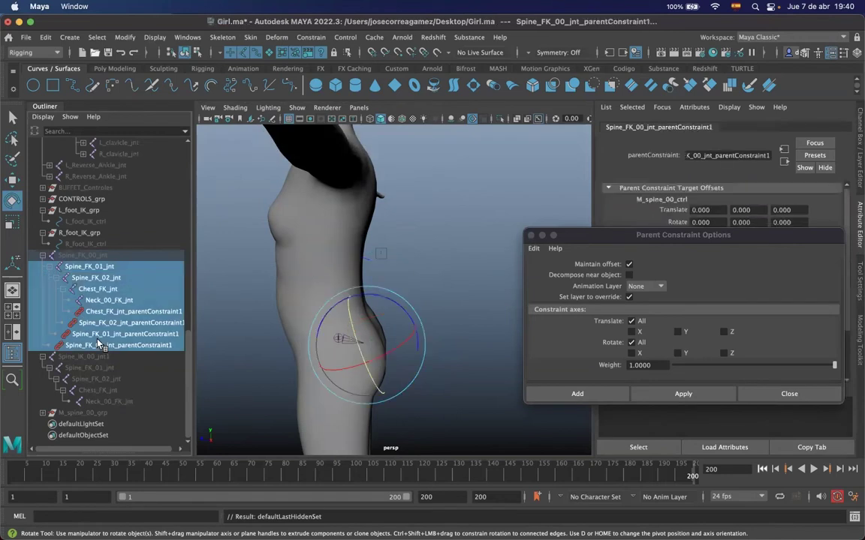
key("ctrl+h")
Unhide the duplicated spine chain from Spine_IK_00_jnt1 up to its neck joint, then clear the selection
left_click(91, 358)
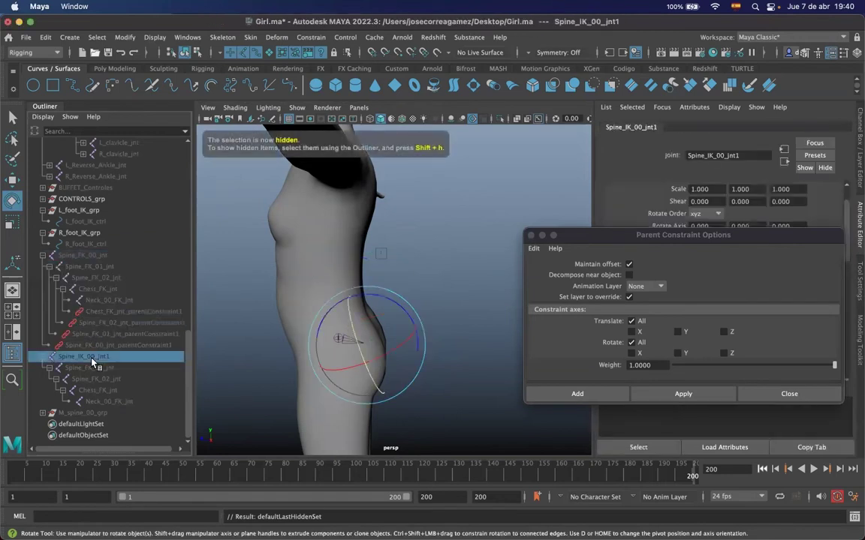
key("shift+h")
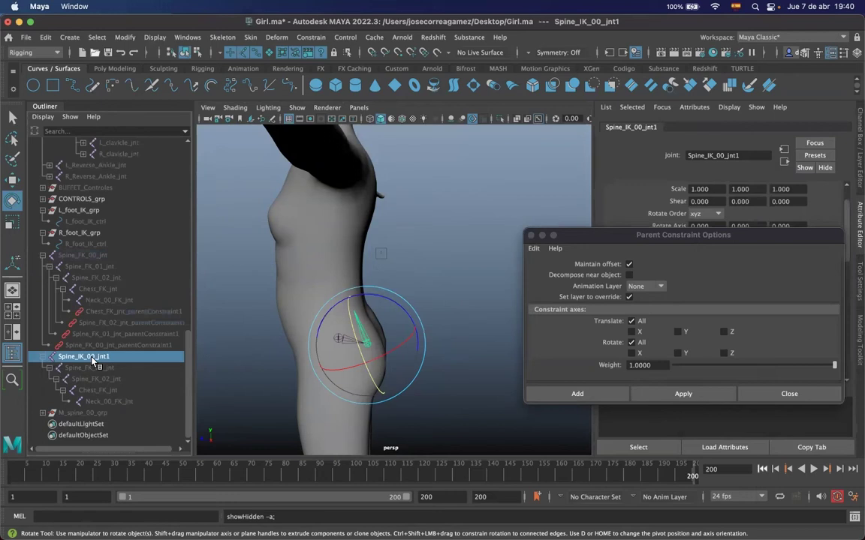
left_click(114, 402, "shift")
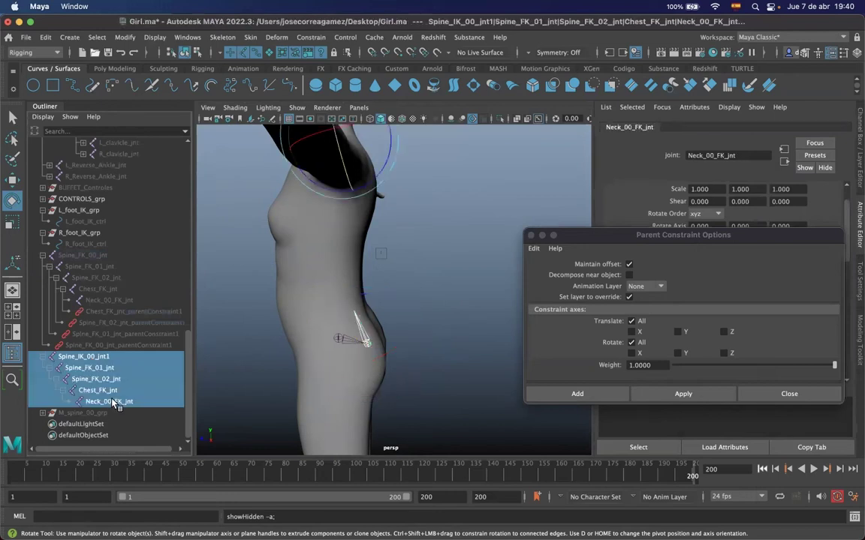
left_click_drag(428, 299, 420, 255, "alt")
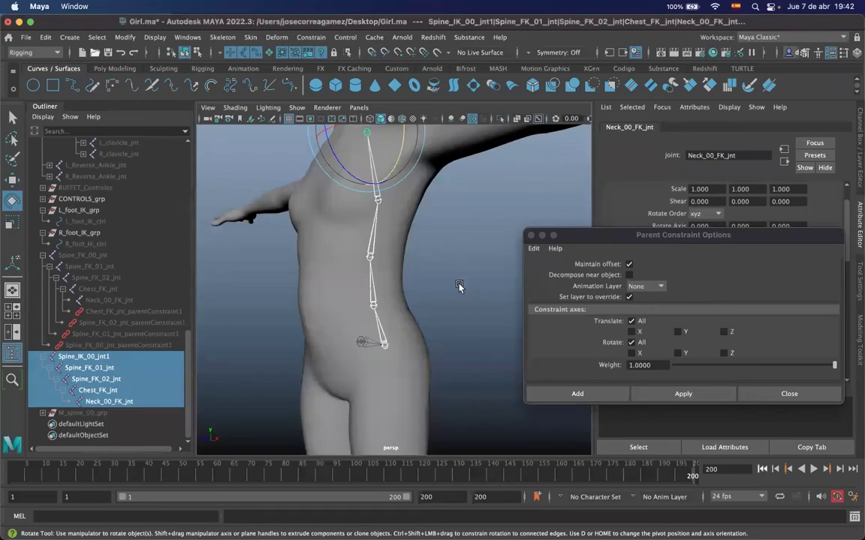
mouse_move(465, 282)
left_mouse_down("alt")
mouse_move(385, 278)
mouse_move(484, 278)
mouse_move(458, 283)
left_mouse_up("alt")
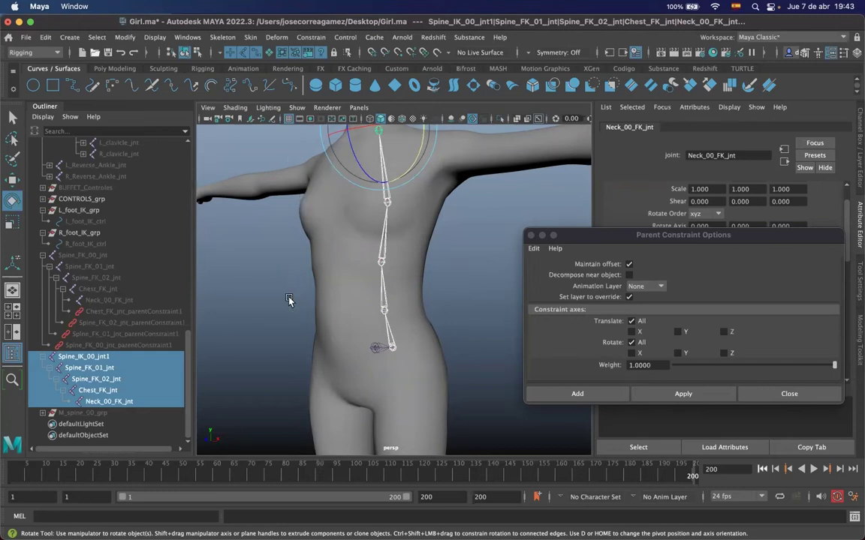
mouse_move(319, 301)
left_mouse_down("alt")
mouse_move(317, 279)
mouse_move(312, 325)
mouse_move(302, 335)
mouse_move(290, 291)
mouse_move(367, 297)
mouse_move(328, 297)
left_mouse_up("alt")
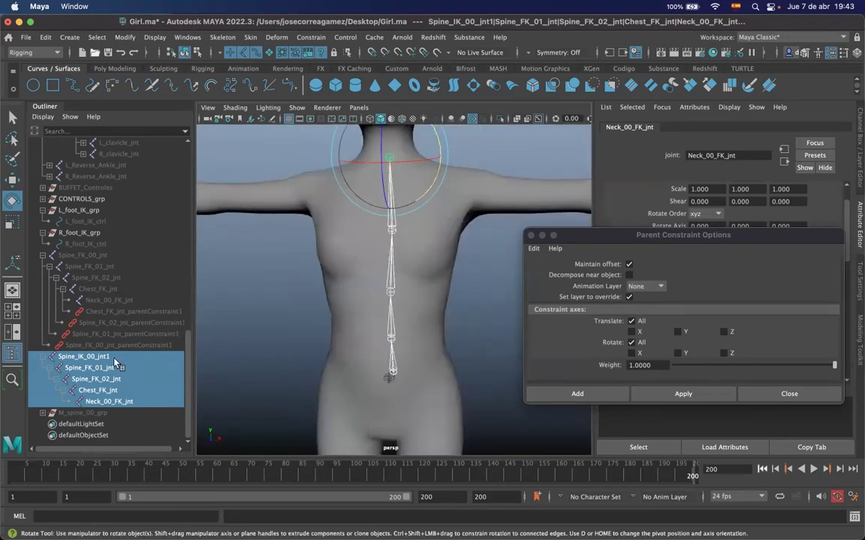
left_click(198, 321)
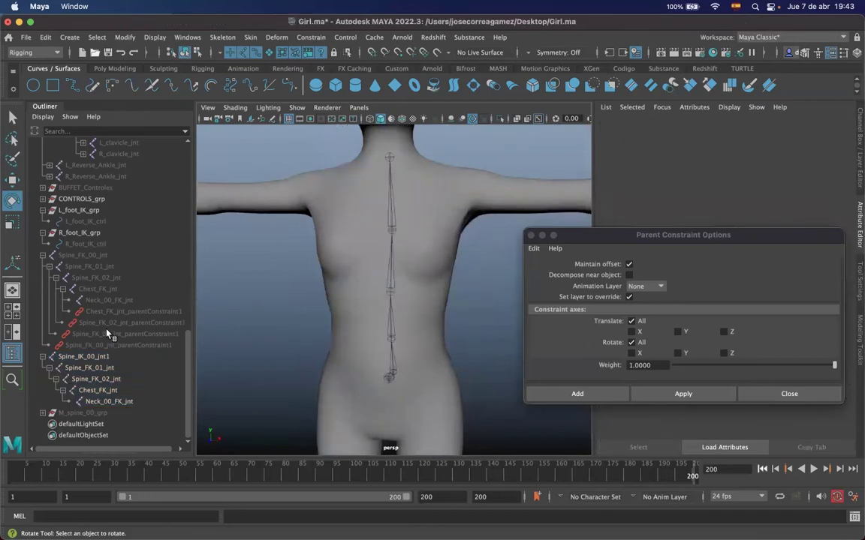
Rename the two spine joints below Spine_IK_00_jnt1 as Spine_IK_01_jnt and Spine_IK_02_jnt
left_click(81, 358)
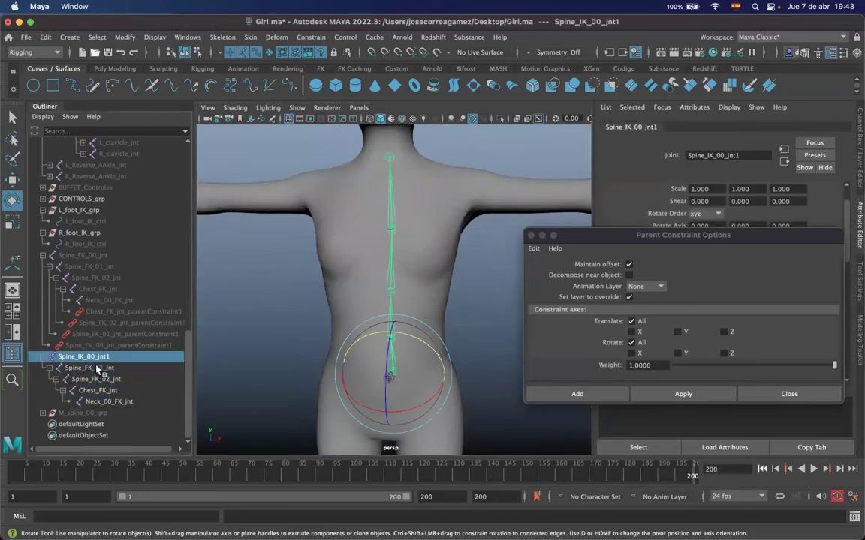
left_click(96, 369)
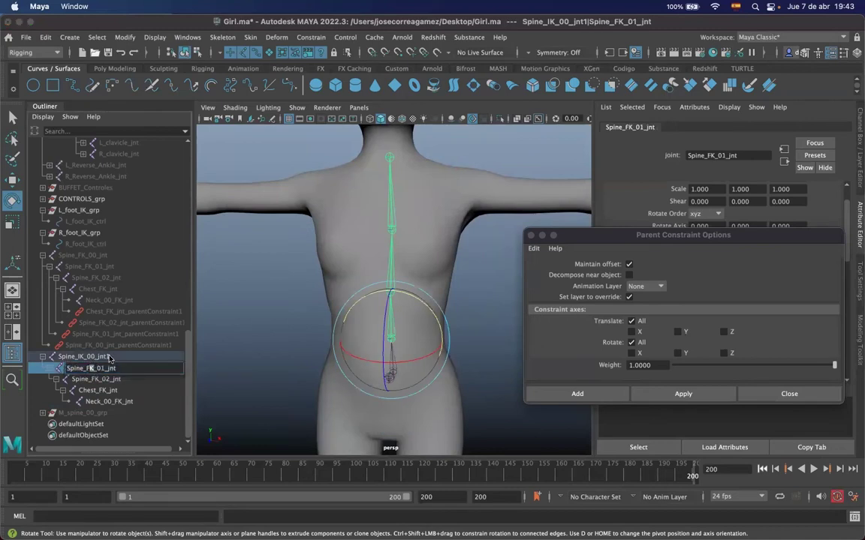
key("BackSpace")
type("I")
left_click(94, 381)
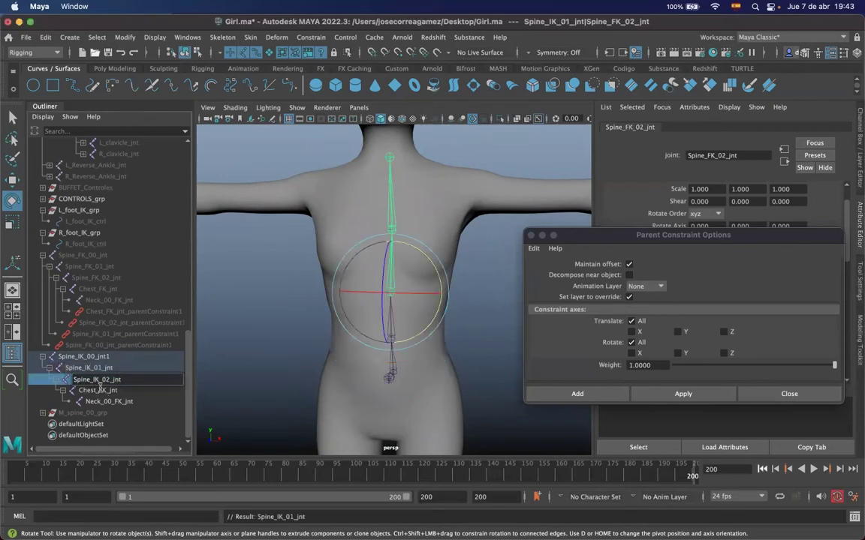
Rename the chest and neck joints of the duplicated chain as Chest_IK_jnt and Neck_00_IK_jnt
double_click(101, 390)
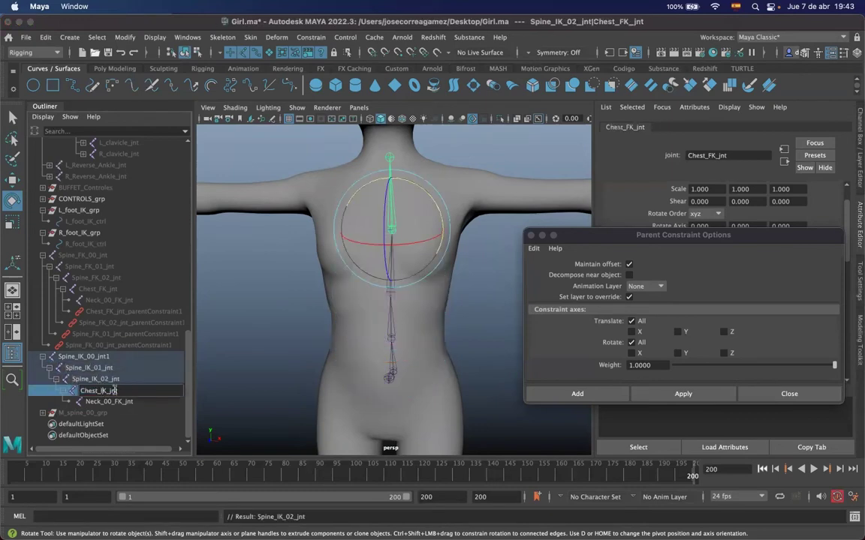
double_click(111, 402)
left_click(120, 402)
key("BackSpace")
type("I")
key("Return")
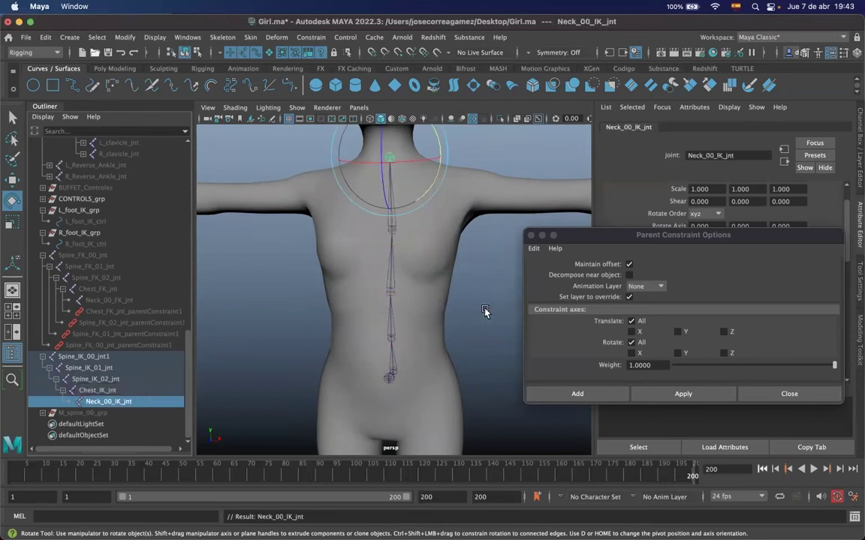
Examine the IK spine joints and their axis orientations from the root up to the chest with the Move tool
left_click_drag(389, 300, 458, 308, "alt")
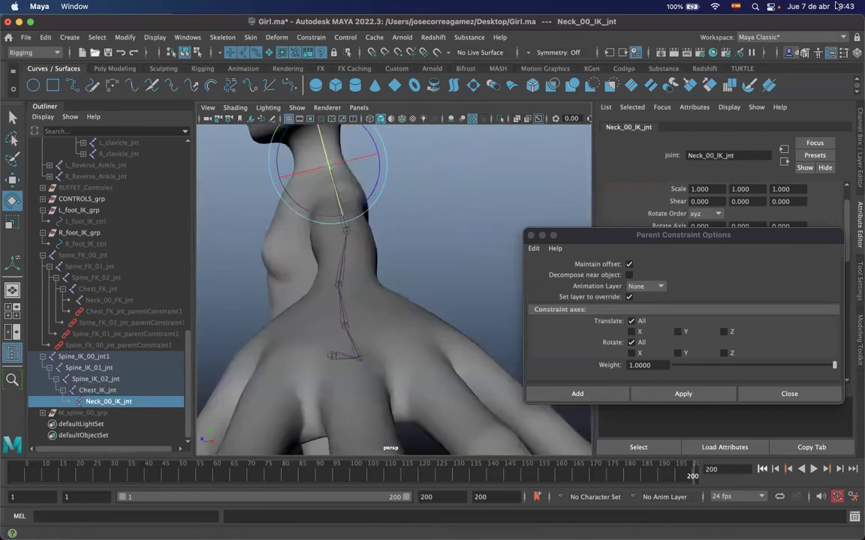
left_click_drag(395, 268, 417, 280, "alt")
left_click(313, 330)
key("w")
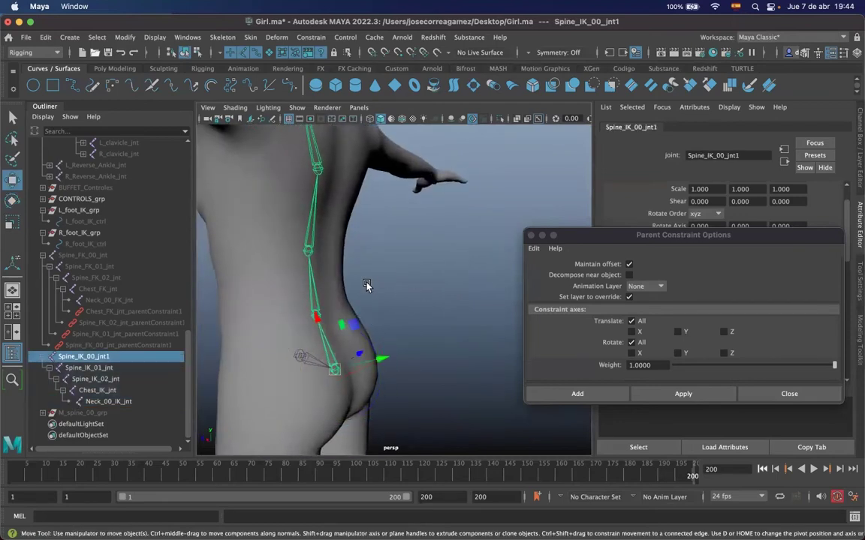
left_click_drag(365, 283, 300, 280)
left_click_drag(444, 274, 379, 274, "alt")
left_click_drag(390, 261, 322, 255)
key("Down")
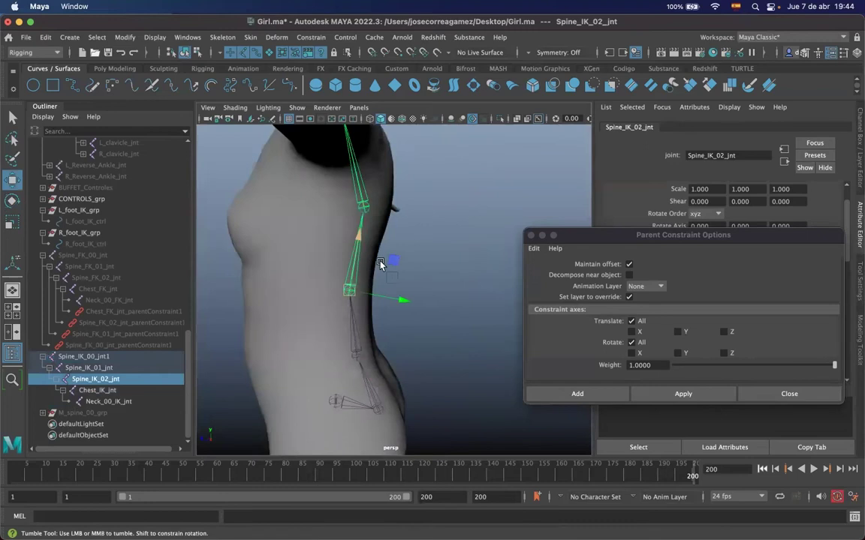
left_click_drag(386, 260, 376, 170, "alt")
key("Down")
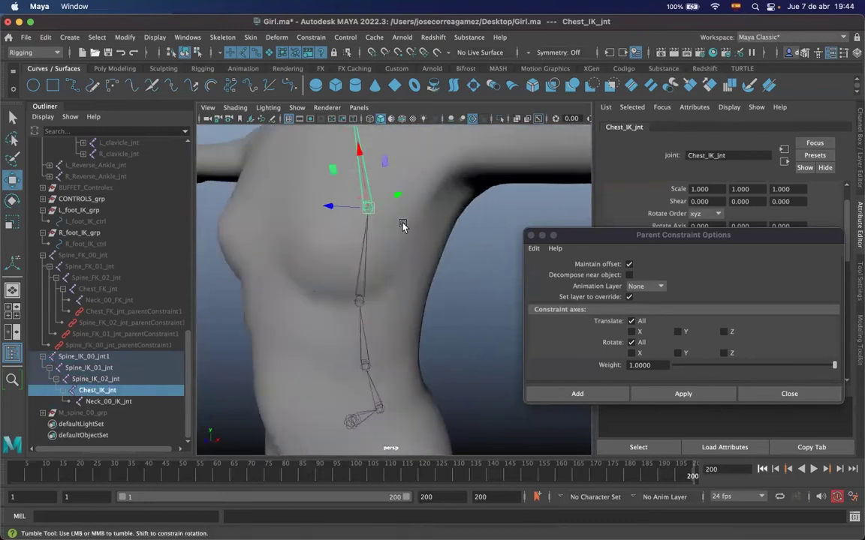
left_click_drag(405, 222, 336, 240, "alt")
key("Up")
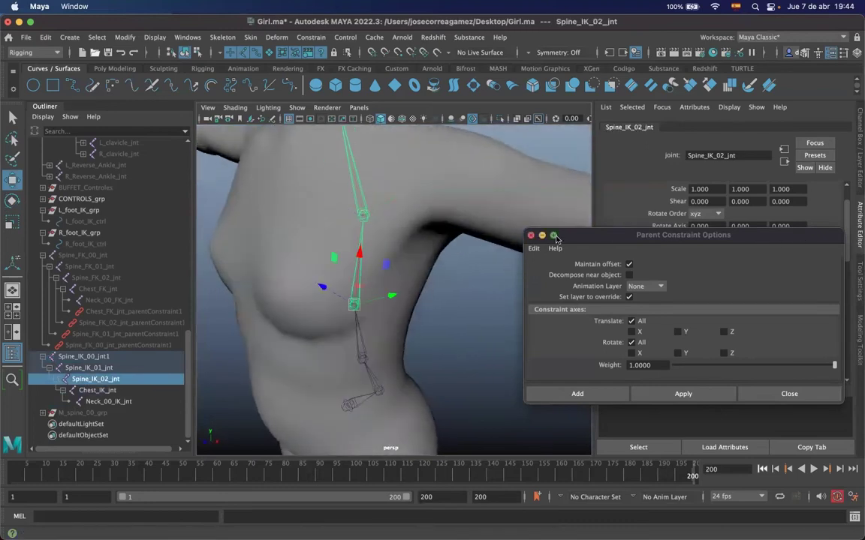
Close the parent constraint options and create an IK Spline Handle from Spine_IK_00_jnt1 to the neck joint
left_click(531, 234)
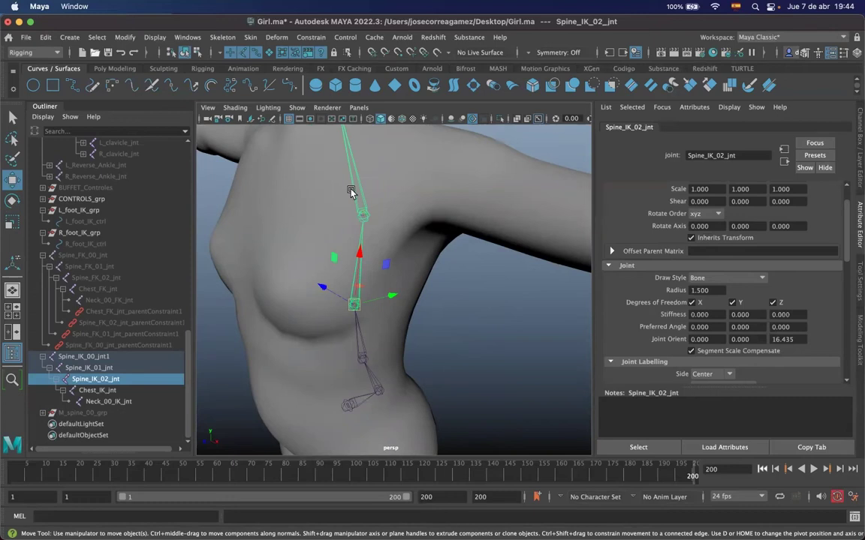
left_click(380, 392)
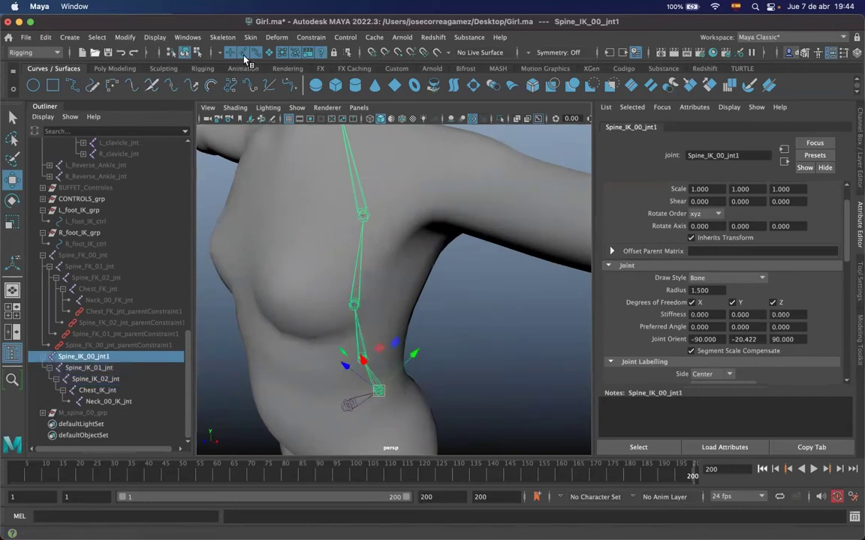
left_click(224, 36)
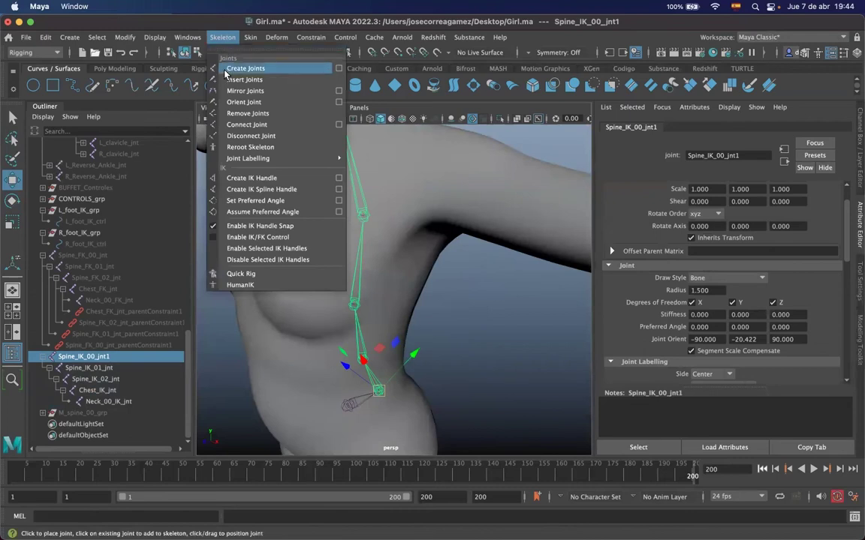
left_click(338, 190)
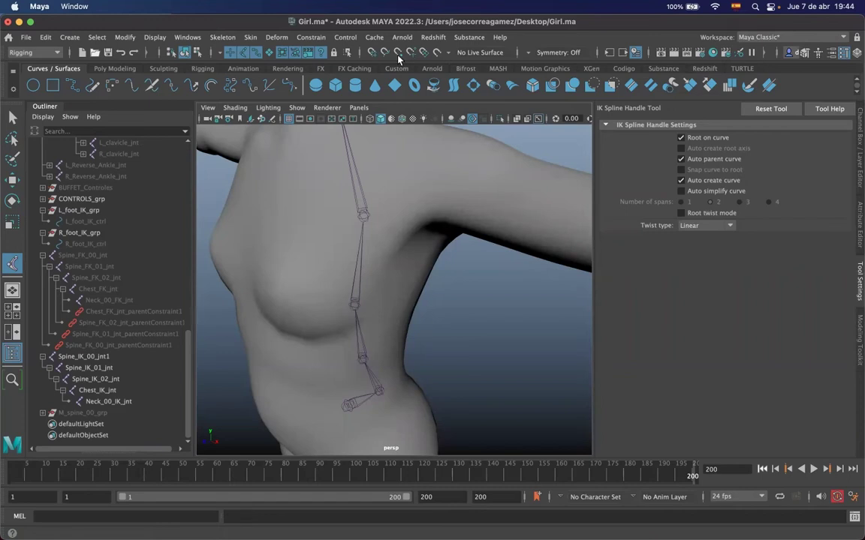
left_click_drag(388, 264, 394, 331, "alt")
left_click(376, 412)
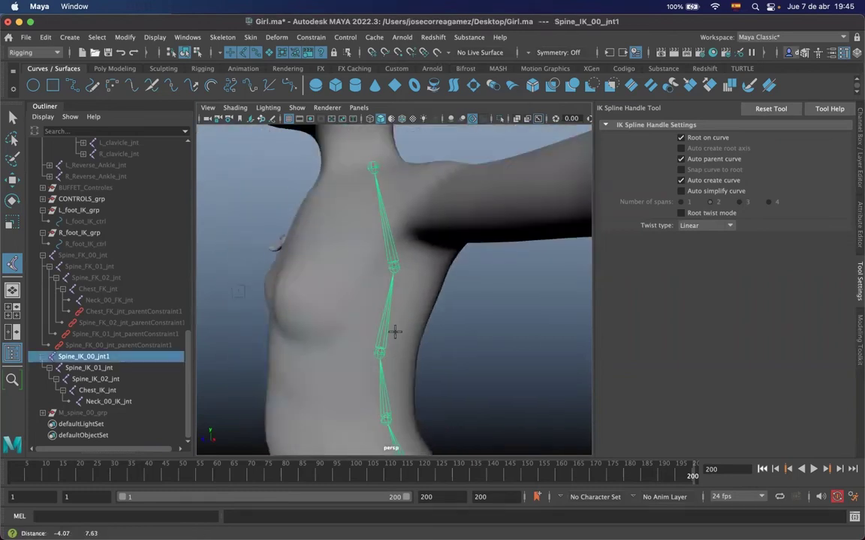
left_click(372, 168)
left_click_drag(451, 294, 418, 331, "alt")
key("r")
key("w")
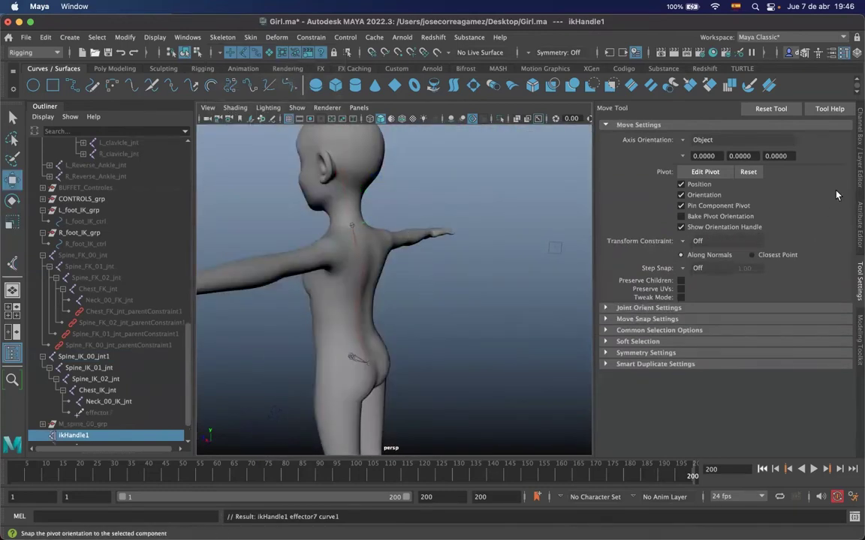
Show the Channel Box and hide the body_geo mesh to isolate the spine joints
left_click(856, 176)
left_click_drag(455, 266, 447, 300, "alt")
left_click(443, 314)
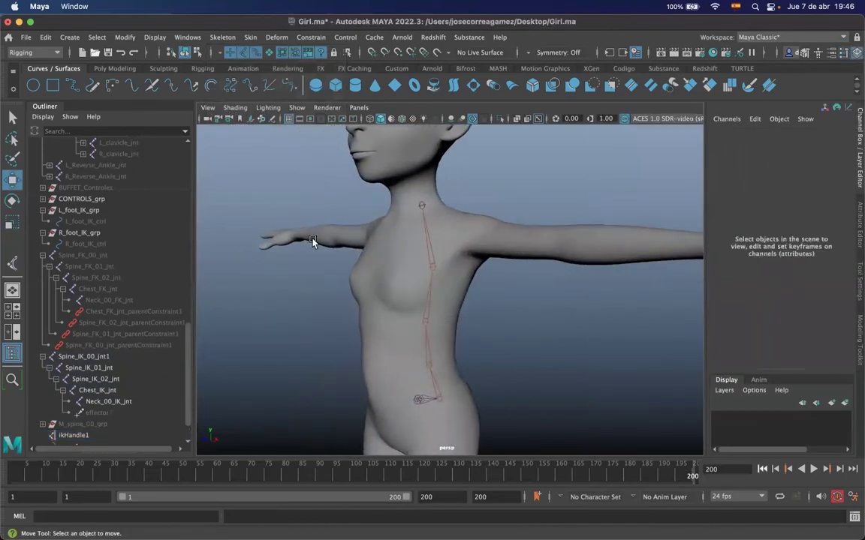
left_click(381, 322)
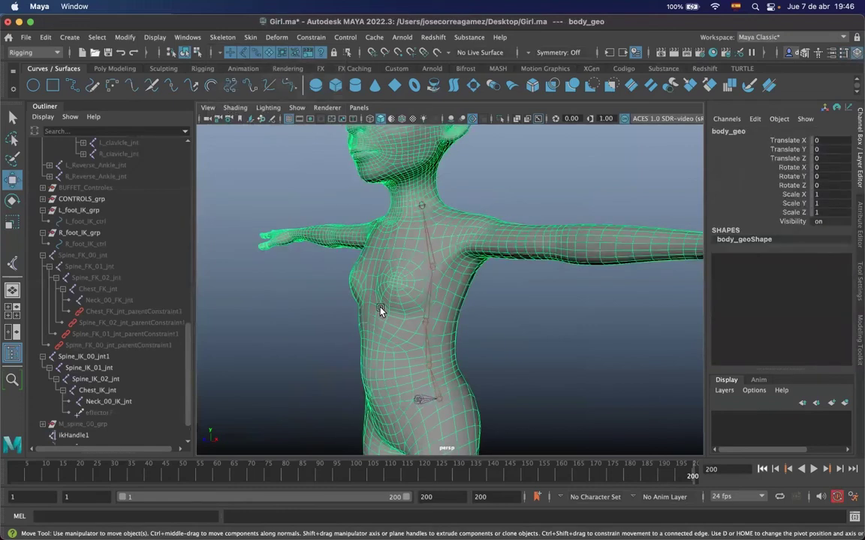
key("ctrl+h")
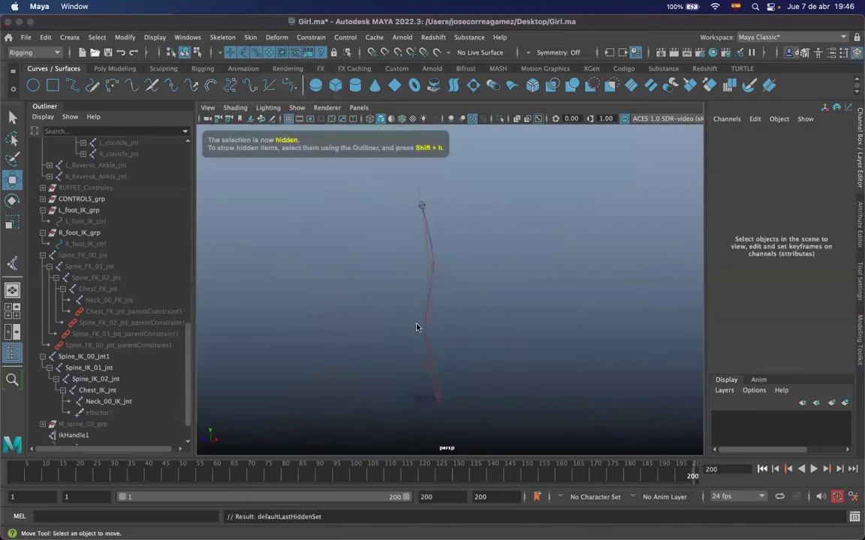
Inspect ikHandle1 and its spline curve curve1 by selecting each in turn
left_click_drag(189, 378, 187, 415)
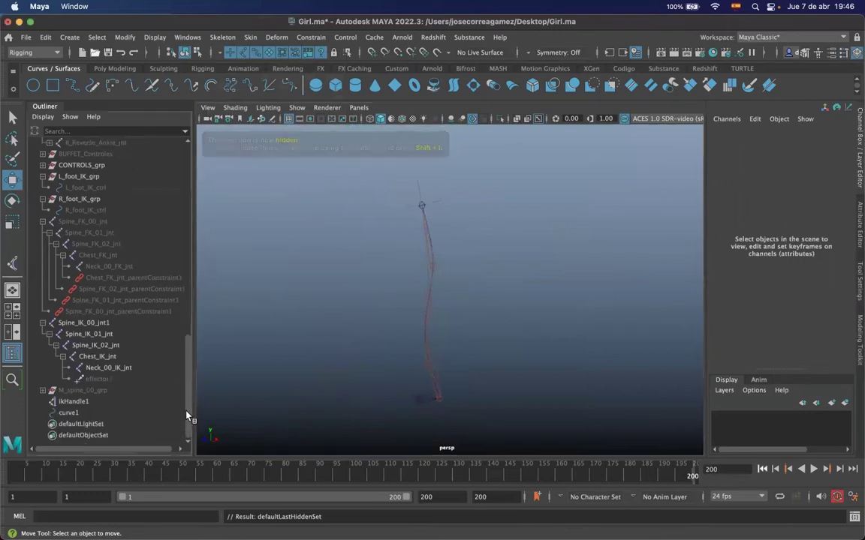
left_click(80, 403)
right_click_drag(218, 349, 405, 299, "alt")
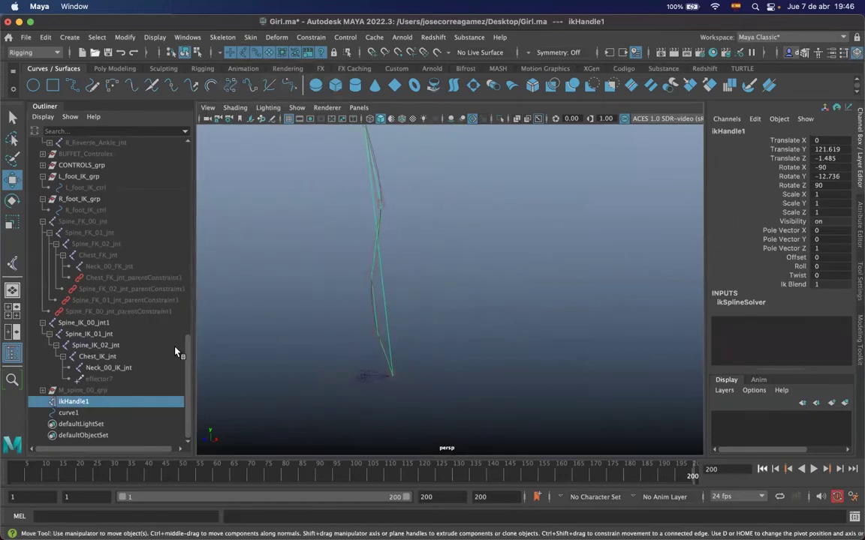
left_click(67, 414)
left_click_drag(391, 298, 431, 303, "alt")
key("t")
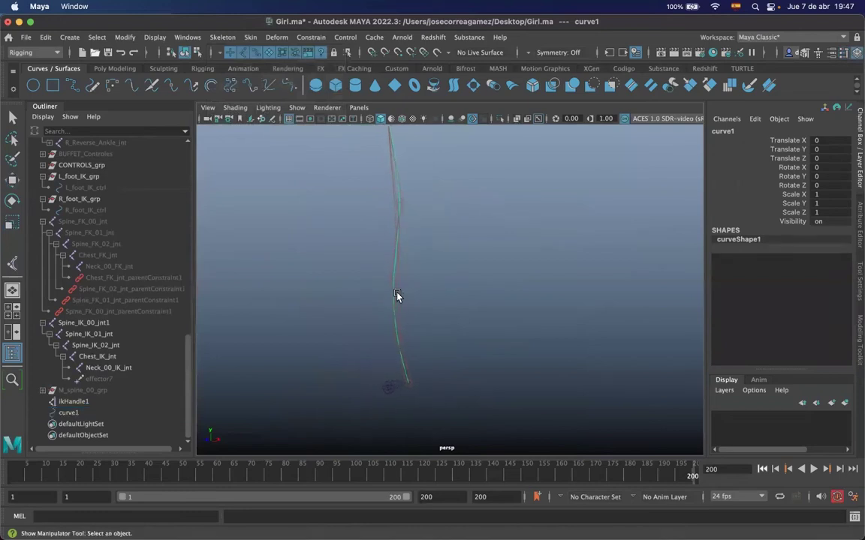
Change the viewport background to light grey and select curve1 along the spine
left_click(397, 295)
key("alt+b")
key("alt+b")
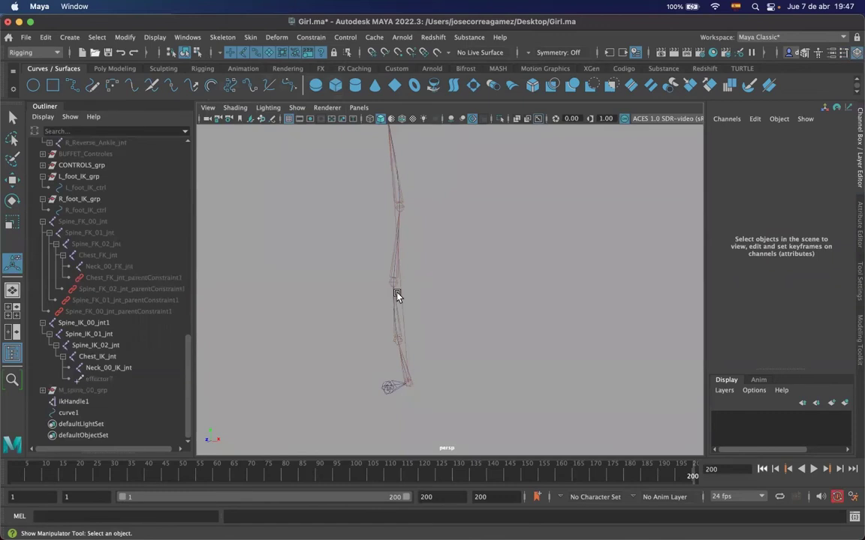
left_click_drag(433, 313, 337, 297, "alt")
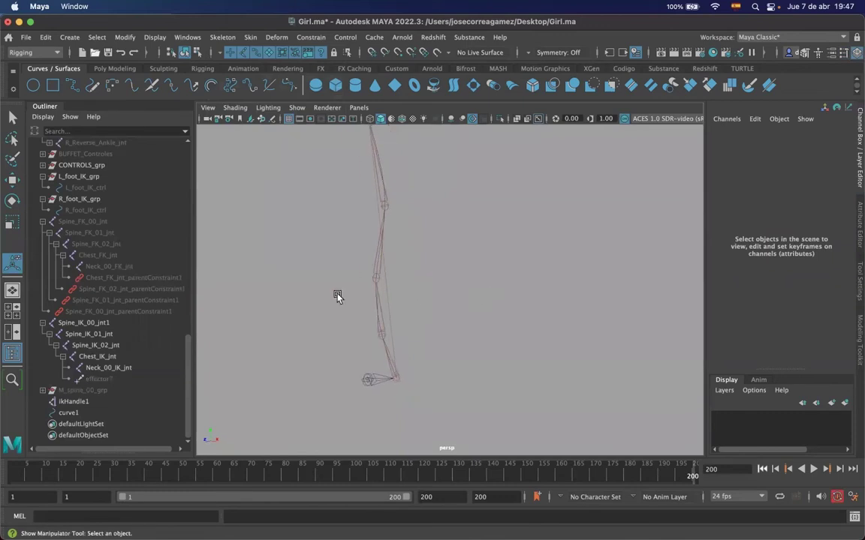
left_click(69, 413)
middle_click_drag(436, 255, 444, 293, "alt")
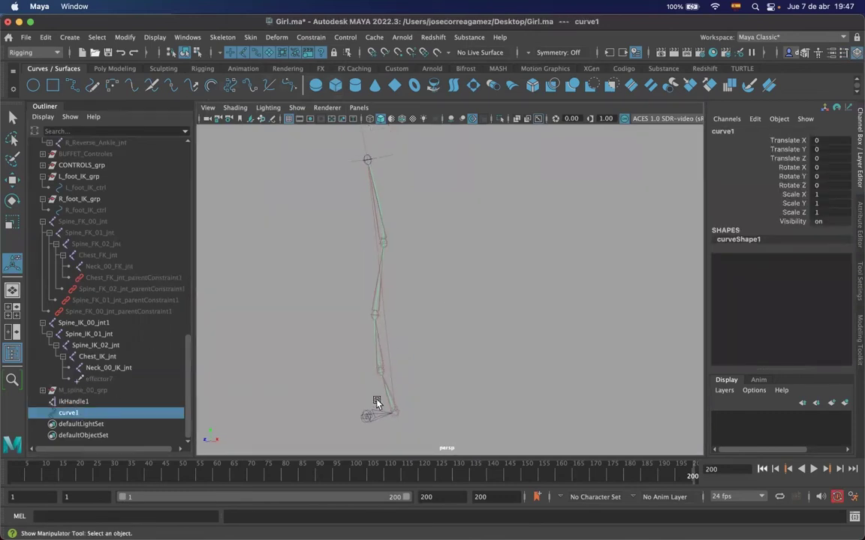
Display the control vertices of curve1 and exclude joints from viewport selection
right_click_drag(460, 252, 417, 254)
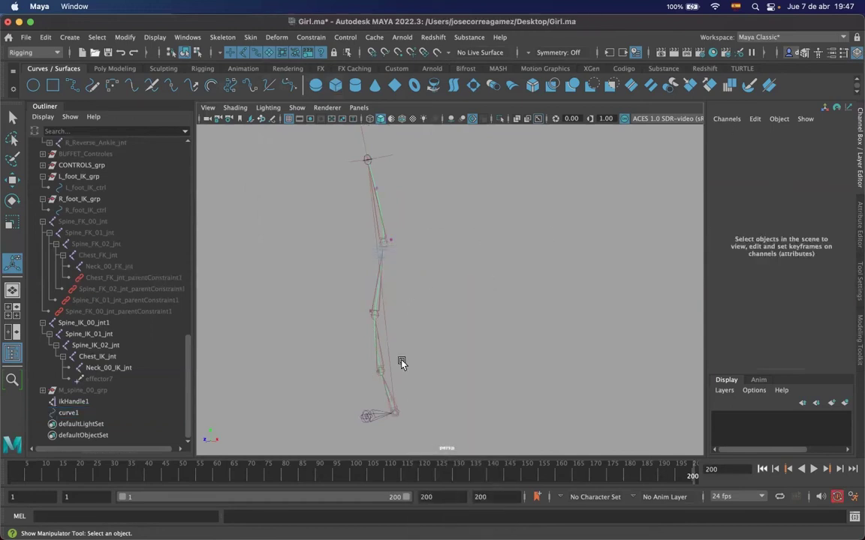
left_click(244, 52)
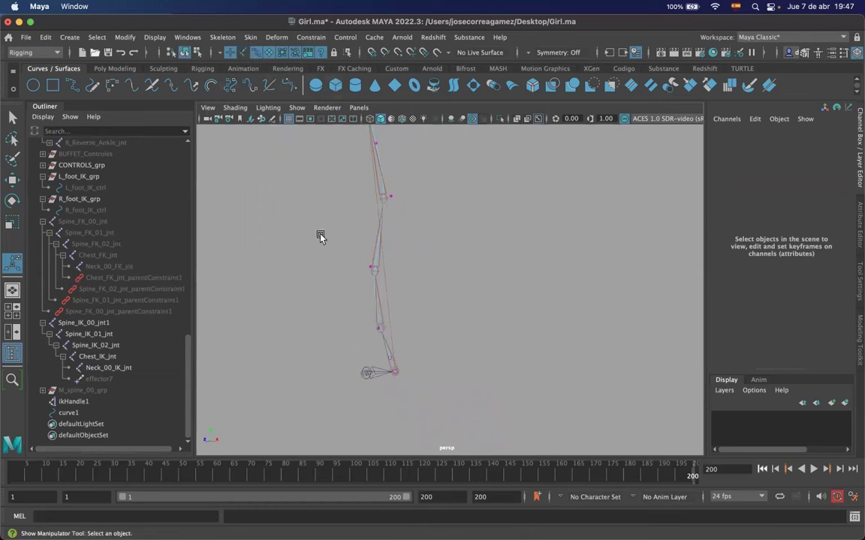
Try moving individual control vertices of curve1 to test how the spine bends, undoing each move
left_click_drag(397, 343, 478, 343)
key("w")
key("super+z")
left_click_drag(367, 248, 446, 283)
left_click_drag(384, 264, 472, 259)
key("super+z")
left_click_drag(371, 188, 544, 238)
middle_click_drag(544, 239, 411, 227)
key("super+z")
key("super+z")
Step the selection along curve1 from cv[3] to cv[5], try moving cv[5] and undo the move
middle_click_drag(450, 194, 474, 213, "alt")
key("Left")
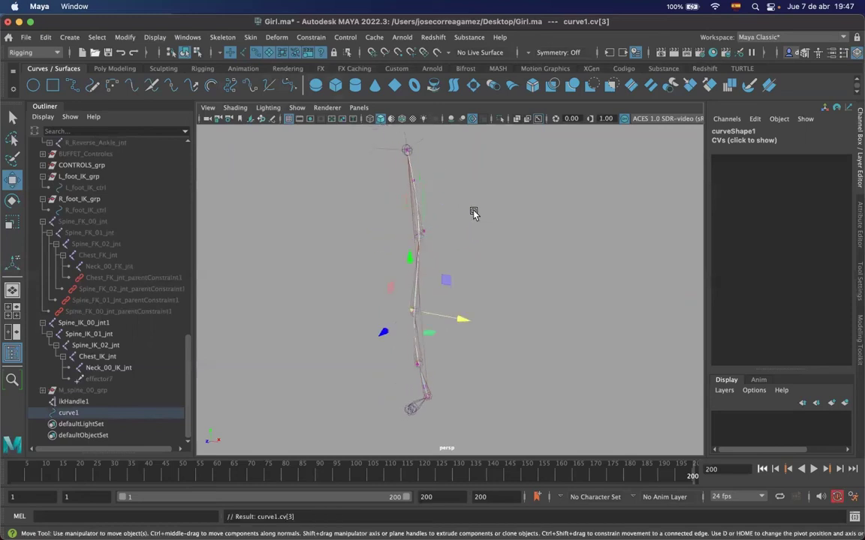
key("Right")
key("Right")
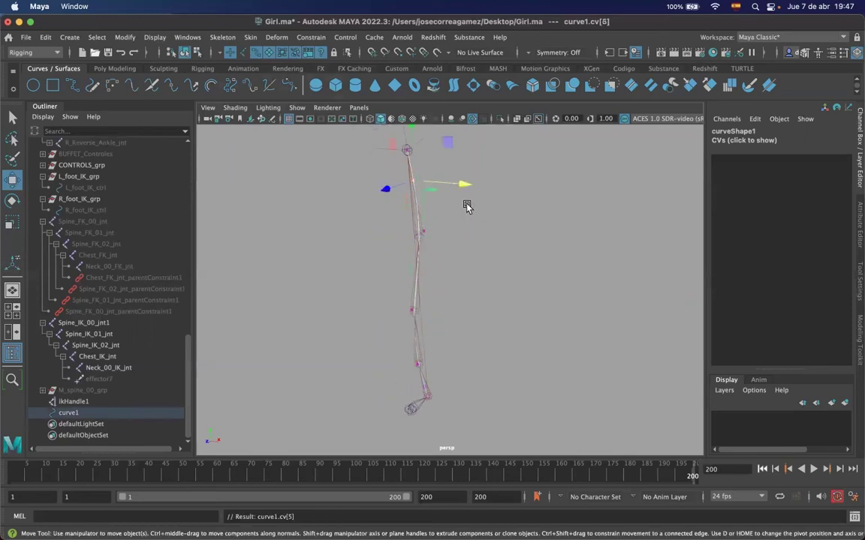
middle_click_drag(496, 186, 313, 226)
key("ctrl+z")
Cycle the selection through curve1's control vertices to examine their order along the spine
left_click_drag(490, 242, 437, 234, "alt")
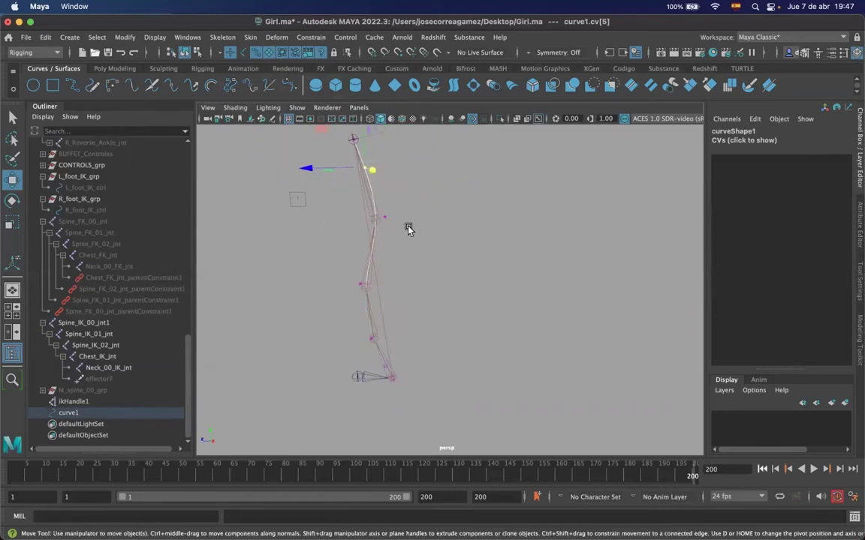
left_click_drag(370, 252, 338, 254)
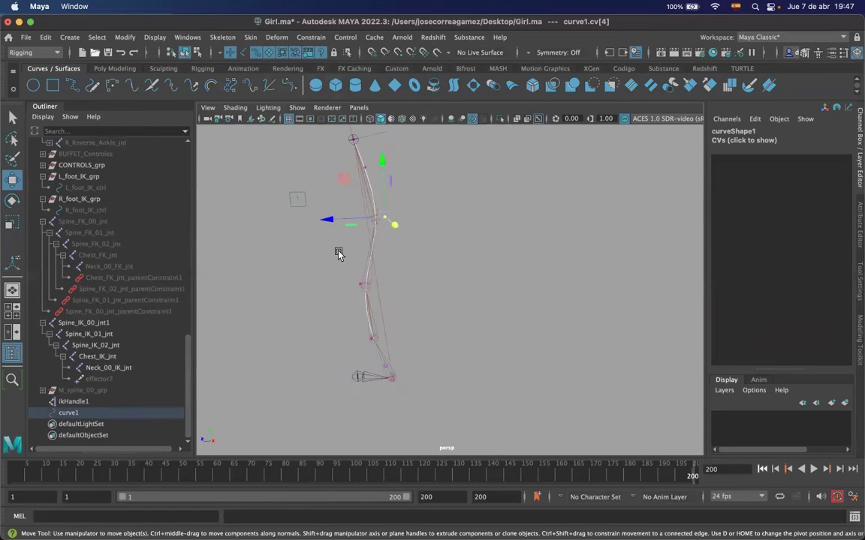
key("Up")
key("Up")
key("Down")
key("Down")
key("Down")
key("Down")
key("Up")
key("Up")
key("Up")
key("Up")
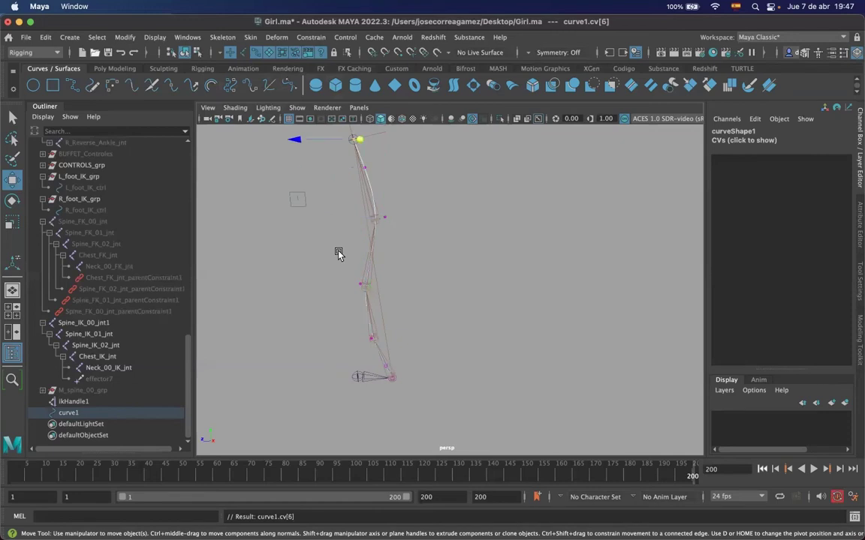
key("Down")
left_click_drag(328, 267, 305, 191, "alt")
left_click(336, 201)
left_click_drag(407, 206, 349, 206, "alt")
left_click(385, 186)
left_click(412, 149)
left_click_drag(412, 149, 345, 201)
left_click(419, 179)
left_click_drag(428, 148, 357, 206)
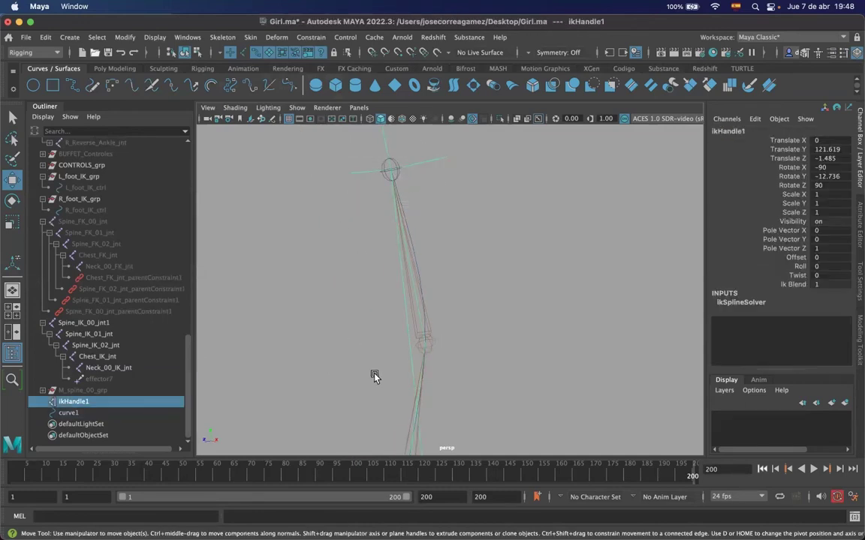
left_click(404, 364)
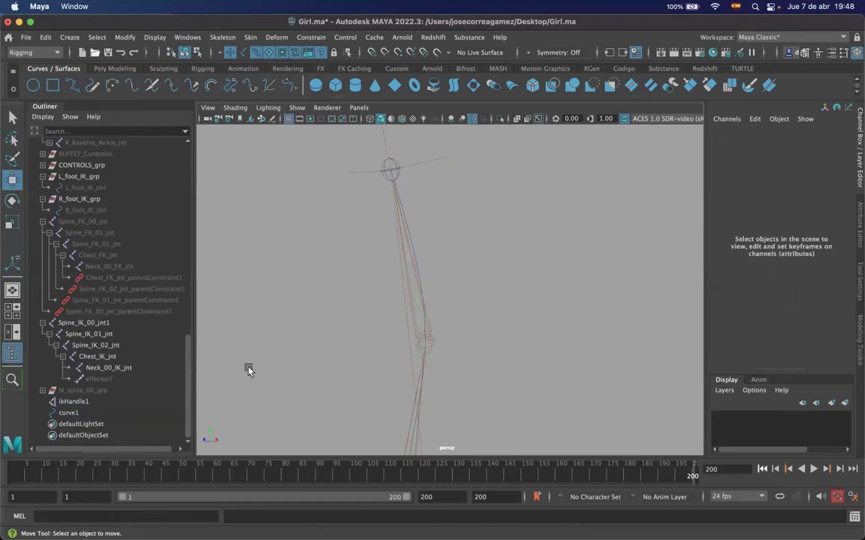
Display curve1's control vertices again, try moving the topmost vertex cv[6] and undo the move
left_click(66, 413)
right_click_drag(542, 252, 460, 253)
left_click_drag(417, 219, 380, 251)
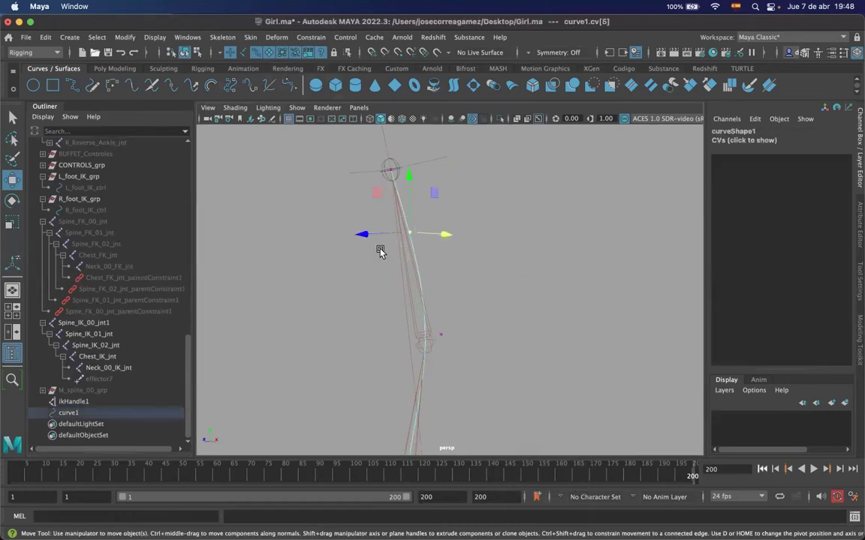
key("Right")
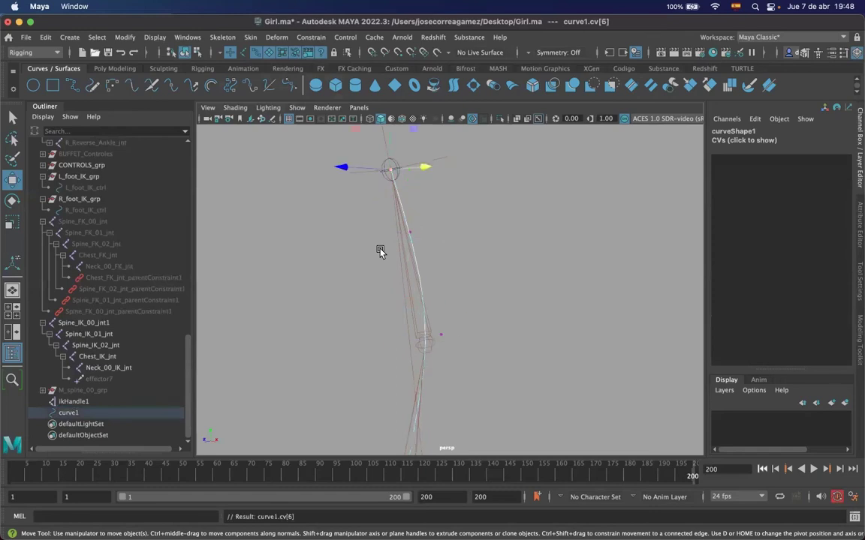
left_click_drag(431, 168, 495, 191)
key("super+z")
Select the three lowest control vertices of curve1, cv[0:2], try moving them together and undo the moves
scroll(440, 248, "down", 5)
left_click_drag(398, 229, 451, 250, "alt")
mouse_move(504, 261)
left_mouse_down()
mouse_move(655, 308)
mouse_move(474, 252)
mouse_move(320, 233)
mouse_move(584, 267)
mouse_move(498, 267)
left_mouse_up()
left_click_drag(515, 373, 441, 317, "alt")
left_click(457, 338)
left_click(440, 273, "shift")
right_click_drag(443, 277, 405, 308, "alt")
left_click_drag(405, 308, 544, 307, "alt")
key("super+z")
left_click_drag(554, 243, 550, 264, "alt")
left_click_drag(506, 300, 454, 282)
key("super+z")
middle_click_drag(512, 256, 511, 287, "alt")
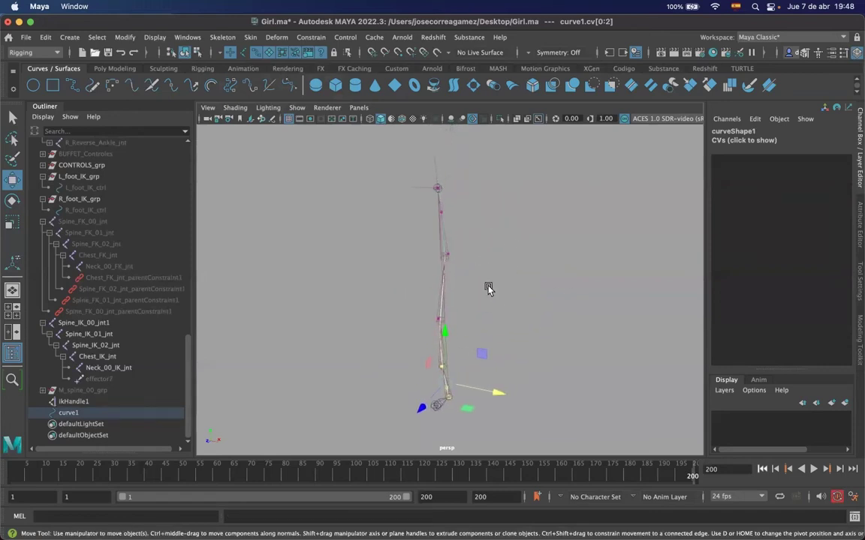
Try moving the lower vertex group once more and the middle vertex cv[3] along X, undoing each move
mouse_move(487, 306)
left_mouse_down("alt")
mouse_move(455, 319)
mouse_move(483, 321)
mouse_move(475, 316)
left_mouse_up("alt")
middle_click_drag(474, 397, 488, 361)
key("z")
left_click_drag(382, 293, 555, 333)
middle_click_drag(555, 334, 465, 294)
key("z")
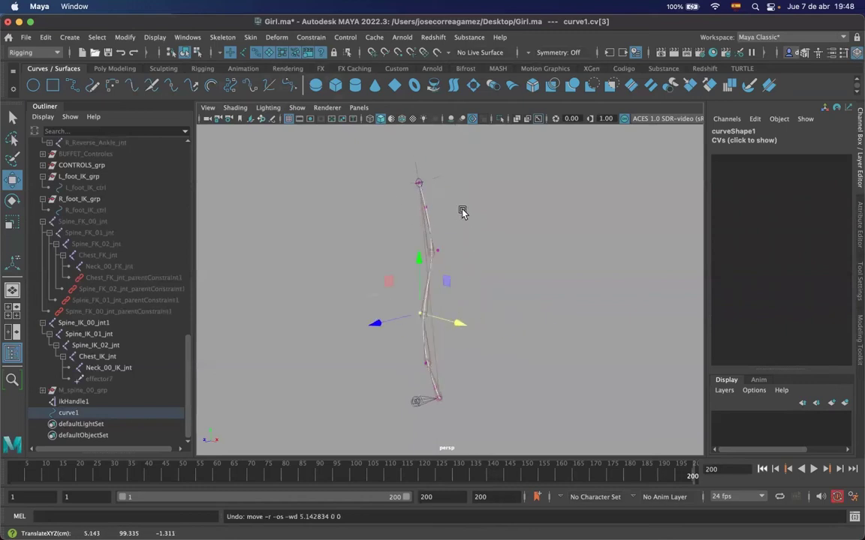
Select the three upper control vertices cv[4:6] of curve1, try moving them together and undo the move
left_click_drag(460, 205, 384, 227)
key("Left")
key("Right")
key("Right")
left_click_drag(495, 191, 401, 265)
left_click_drag(450, 221, 487, 221)
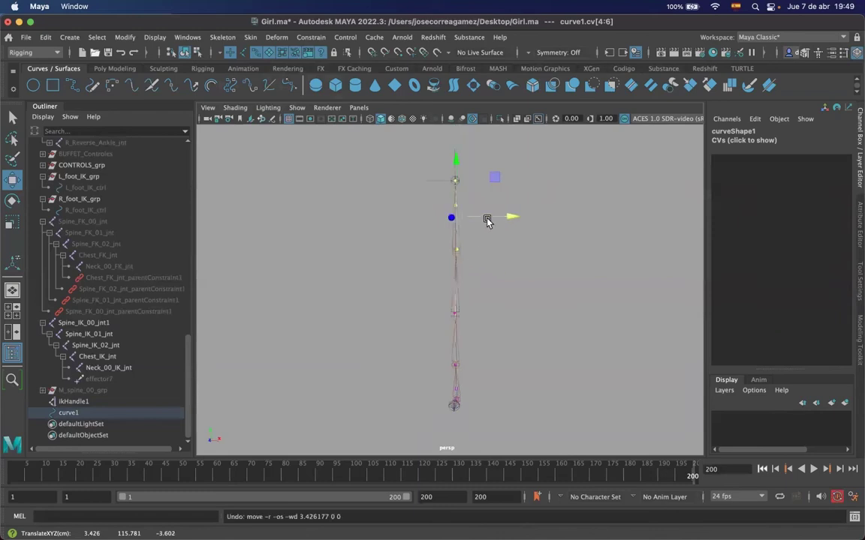
left_click_drag(498, 184, 508, 211)
key("z")
Examine the lower, middle and upper vertex groups of curve1 and return to object selection
left_click_drag(511, 321, 436, 322, "alt")
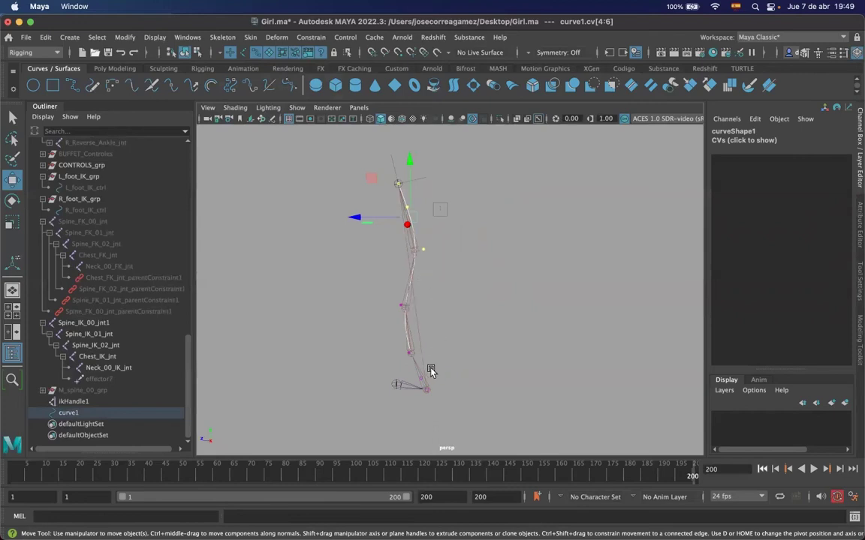
left_click_drag(441, 397, 396, 364)
left_click_drag(368, 282, 417, 323)
left_click(422, 249)
left_click(416, 315)
middle_click_drag(431, 319, 470, 287, "alt")
left_click(473, 313)
left_click_drag(479, 288, 452, 299)
right_click_drag(473, 293, 475, 294)
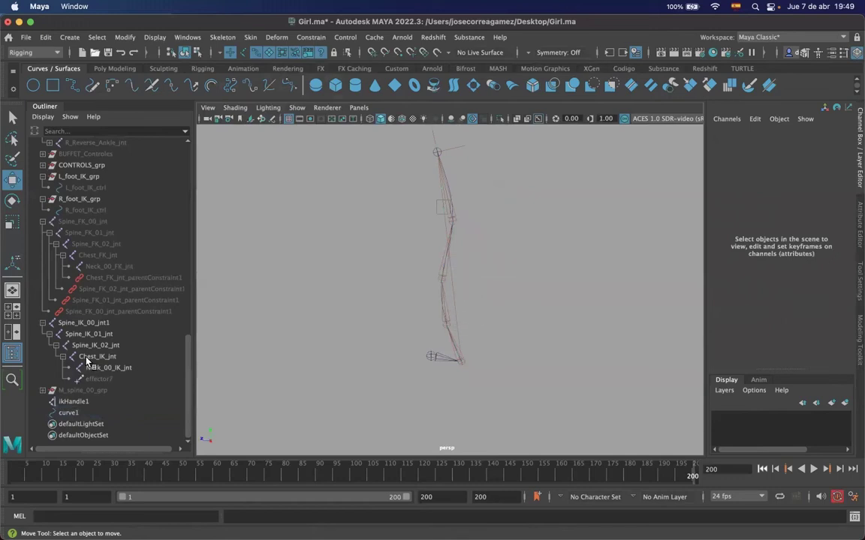
Display curve1's control vertices again, check the NURBS display options and inspect cv[4] up close
left_click(69, 412)
right_click_drag(530, 256, 488, 258)
left_click(154, 37)
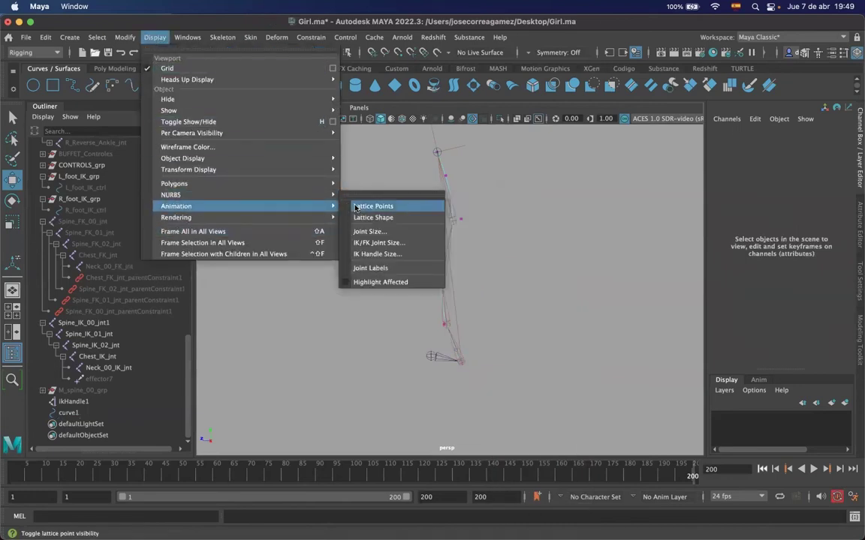
mouse_move(291, 198)
left_click(360, 195)
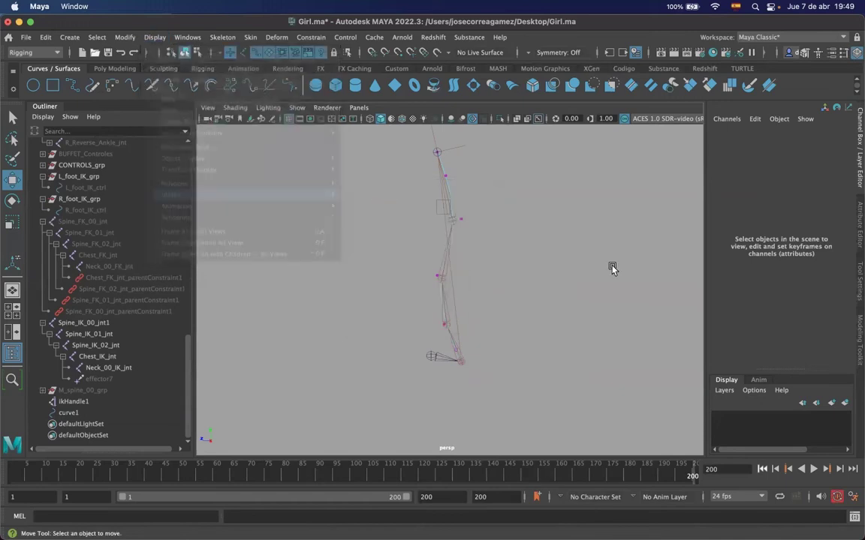
left_click_drag(501, 315, 524, 303, "alt")
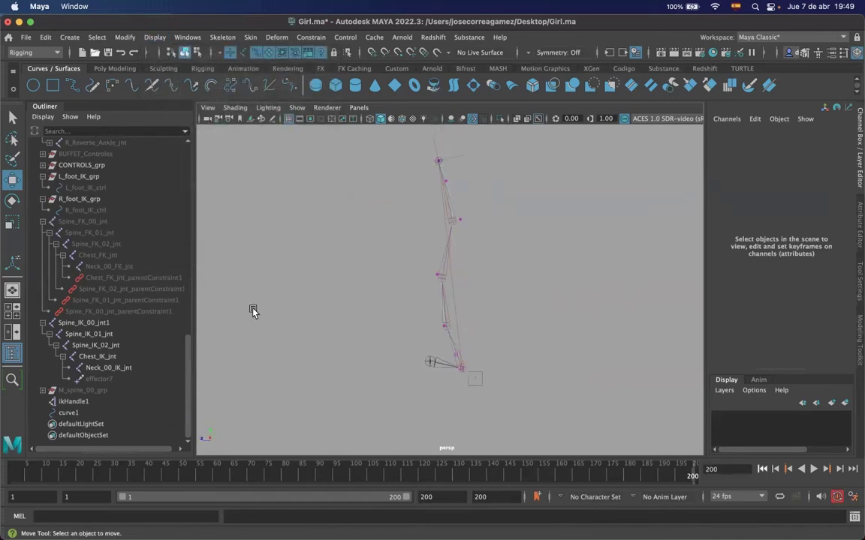
scroll(519, 235, "up", 5)
middle_click_drag(480, 172, 441, 240, "alt")
left_click(424, 268)
mouse_move(442, 299)
left_mouse_down("alt")
mouse_move(502, 299)
mouse_move(481, 300)
mouse_move(465, 260)
mouse_move(473, 299)
mouse_move(457, 315)
mouse_move(457, 293)
left_mouse_up("alt")
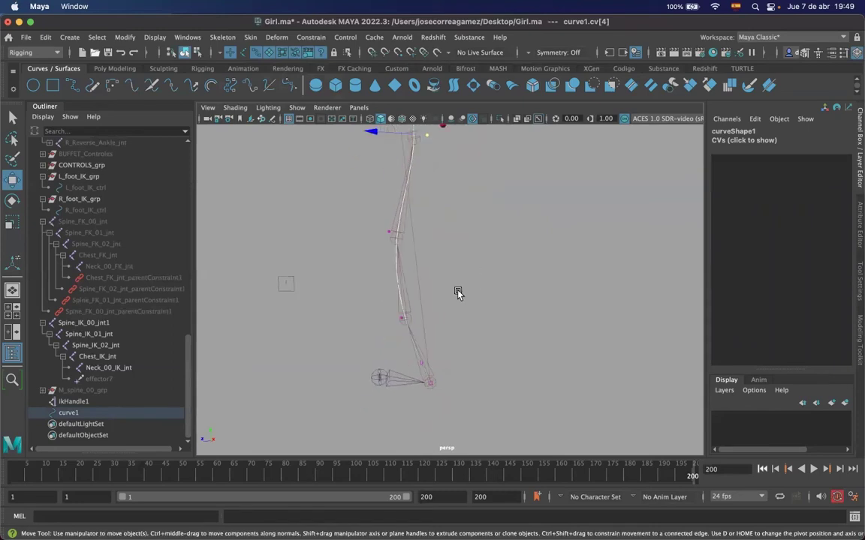
Rename ikHandle1 as M_Spine_ikHandle
left_click(75, 402)
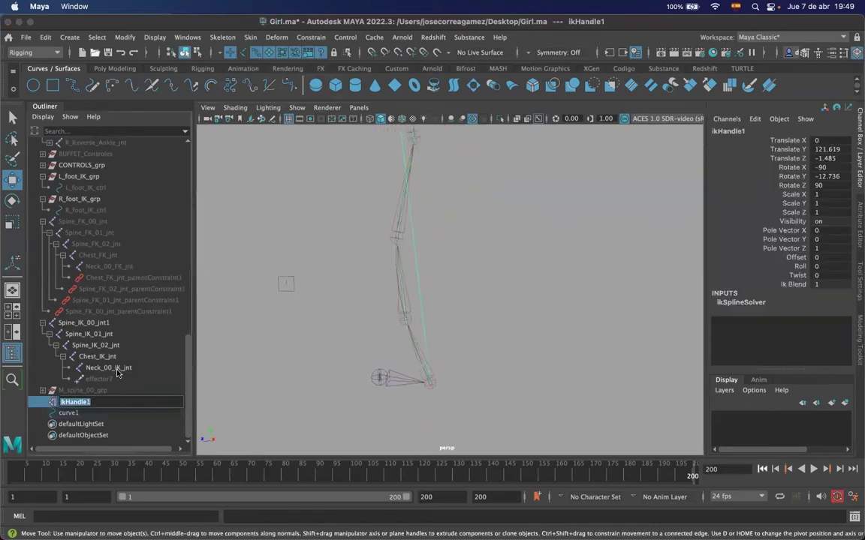
key("Left")
type("M_Spine_")
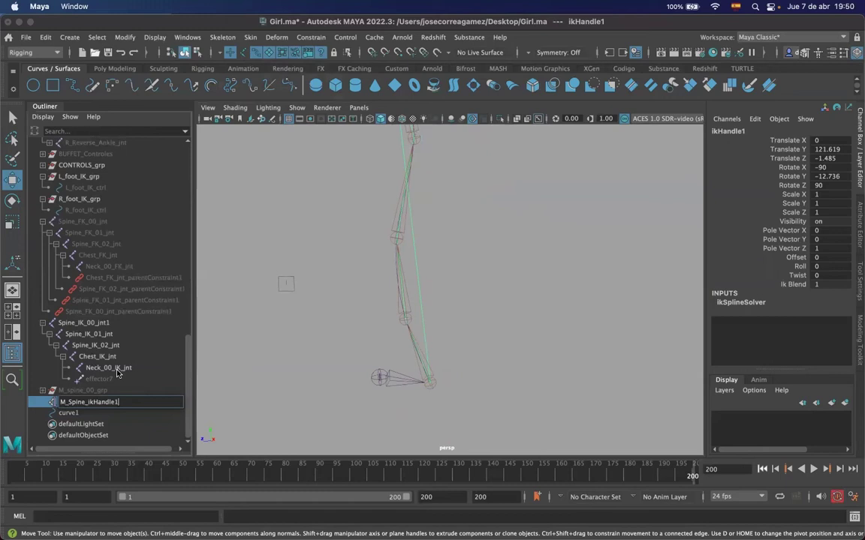
key("Return")
Rename curve1 as M_Spine_IK_curve
double_click(69, 413)
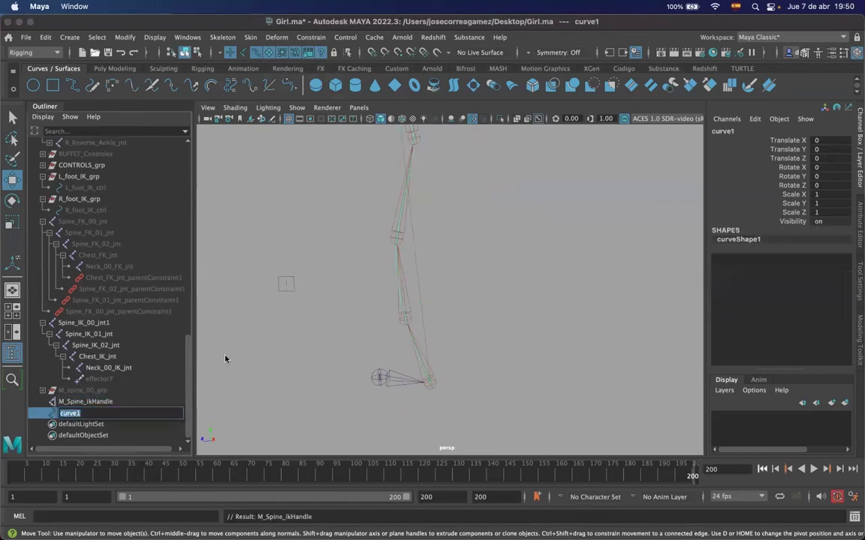
key("Left")
type("M_spine_IK_")
key("BackSpace")
type("S")
key("End")
key("BackSpace")
key("Return")
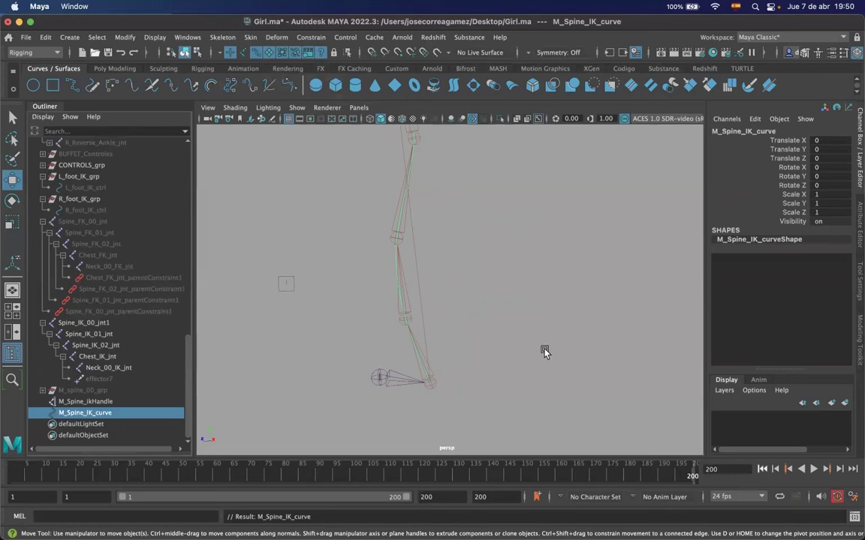
Display the control vertices of M_Spine_IK_curve and select the three lowest ones, cv[0:2]
left_click_drag(479, 290, 501, 299, "alt")
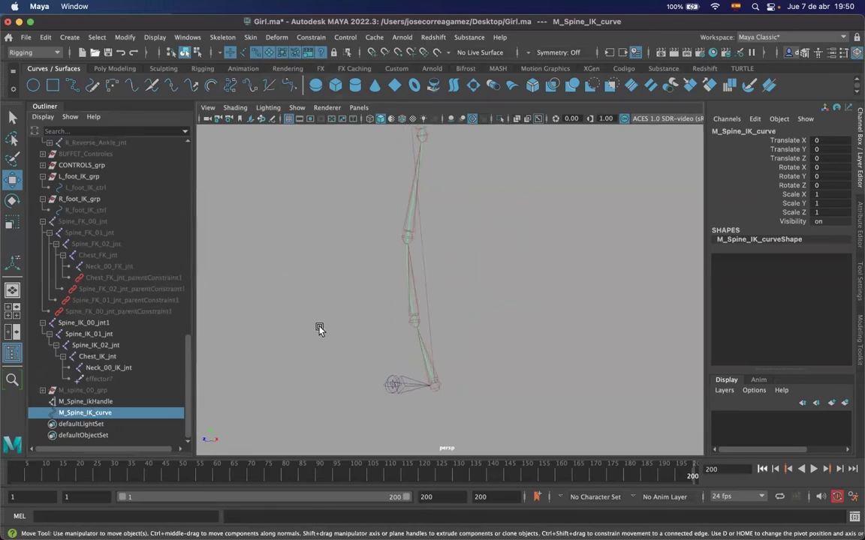
left_click(319, 329)
left_click(85, 413)
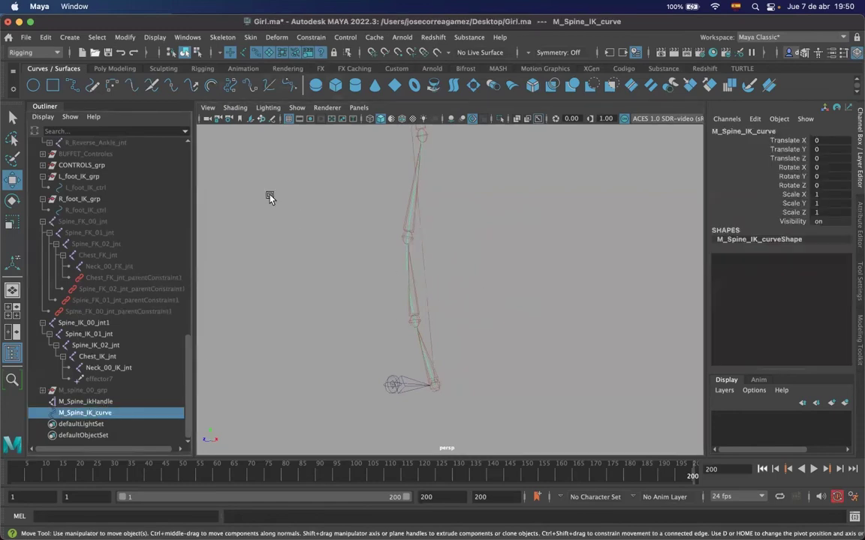
left_click(438, 248)
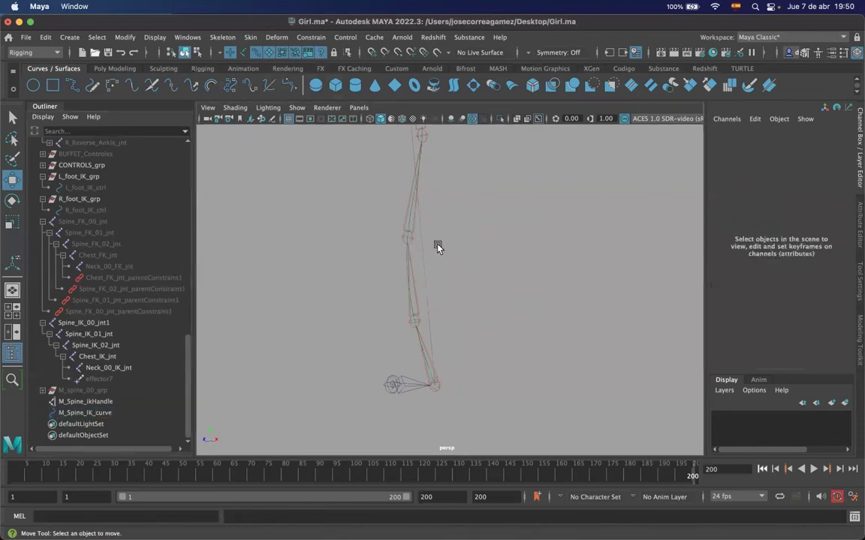
left_click(81, 413)
right_click_drag(490, 251, 473, 256)
left_click_drag(418, 360, 409, 400)
left_click_drag(402, 307, 423, 342, "shift")
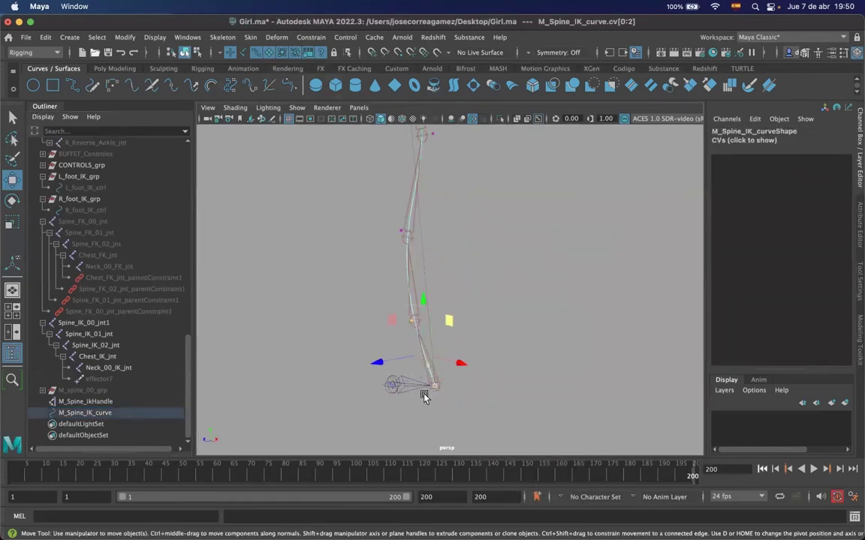
Try moving the selected lower curve vertices along X and undo the move
left_click_drag(437, 397, 457, 400, "alt")
left_click_drag(492, 358, 563, 346)
key("super+z")
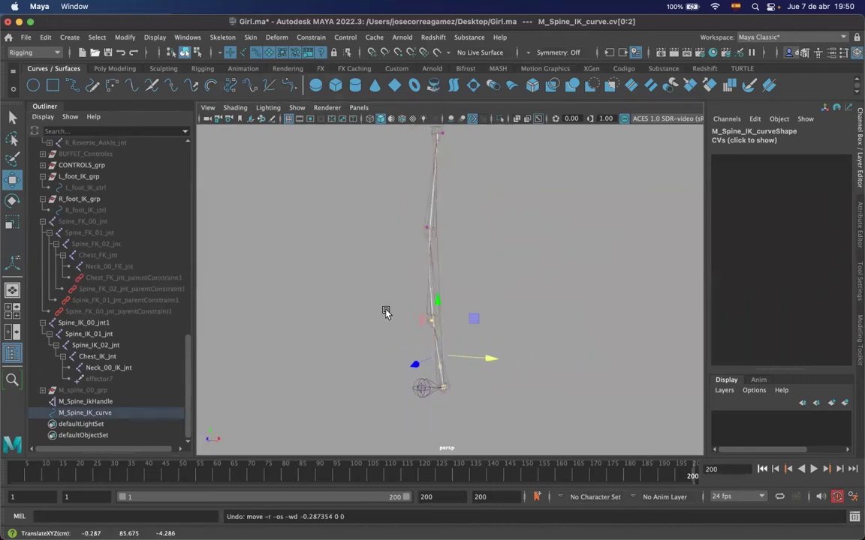
Create a cluster on the selected lower curve vertices with Relative mode on and Envelope 1.0000
left_click(202, 68)
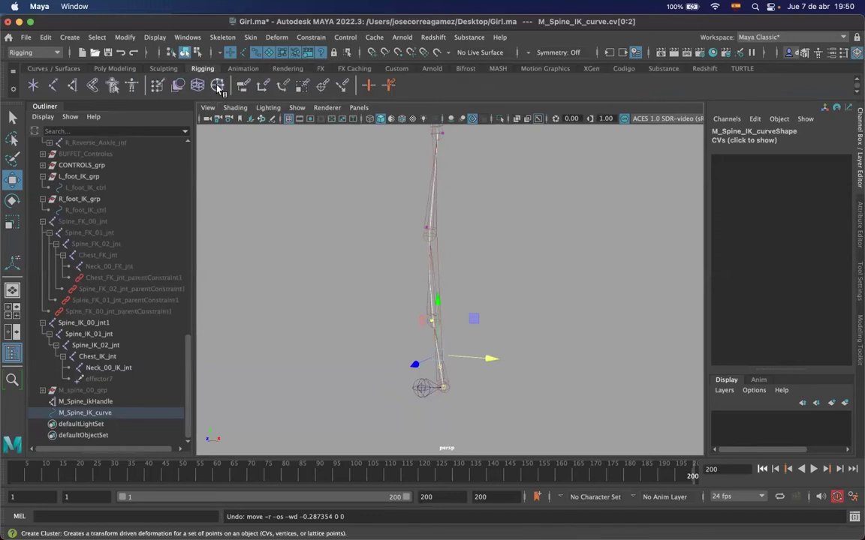
double_click(218, 85)
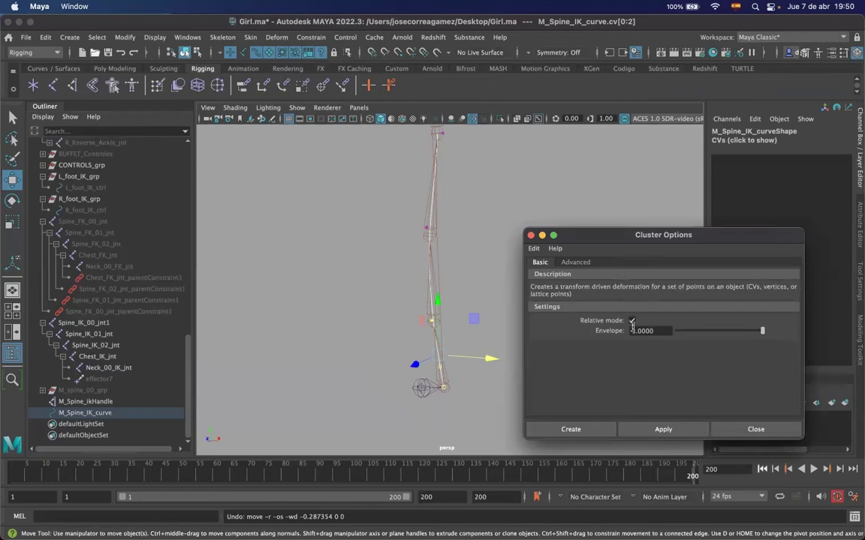
left_click(662, 430)
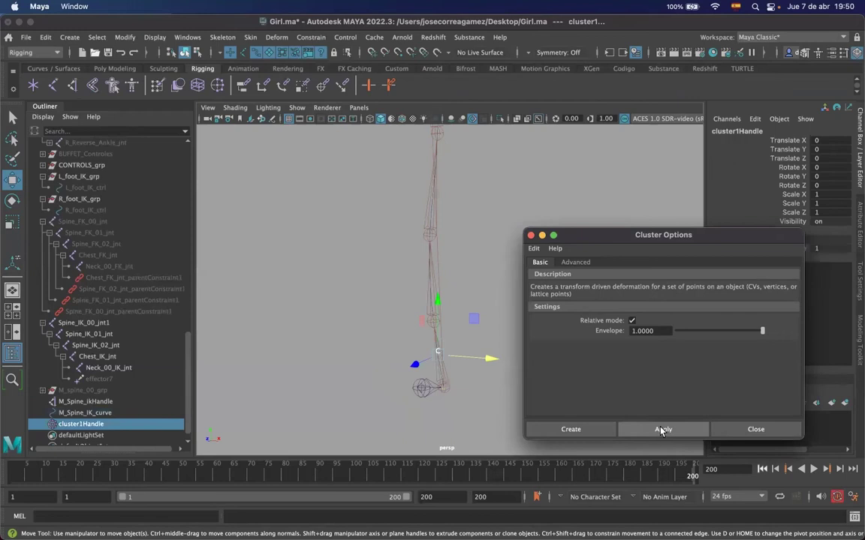
left_click_drag(566, 238, 599, 242)
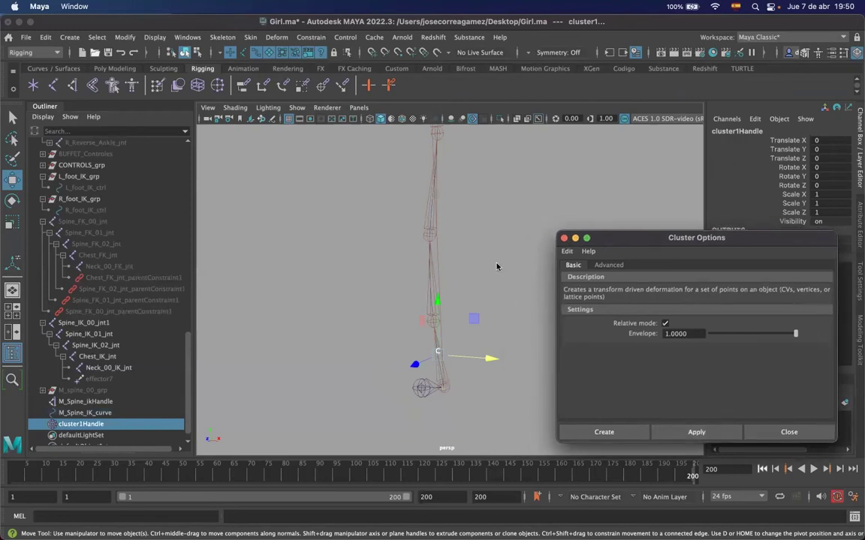
Try moving the new cluster handle along X, undo the move and reselect the handle
left_click_drag(394, 344, 370, 345, "alt")
mouse_move(487, 359)
left_mouse_down()
mouse_move(434, 348)
mouse_move(520, 361)
mouse_move(483, 360)
left_mouse_up()
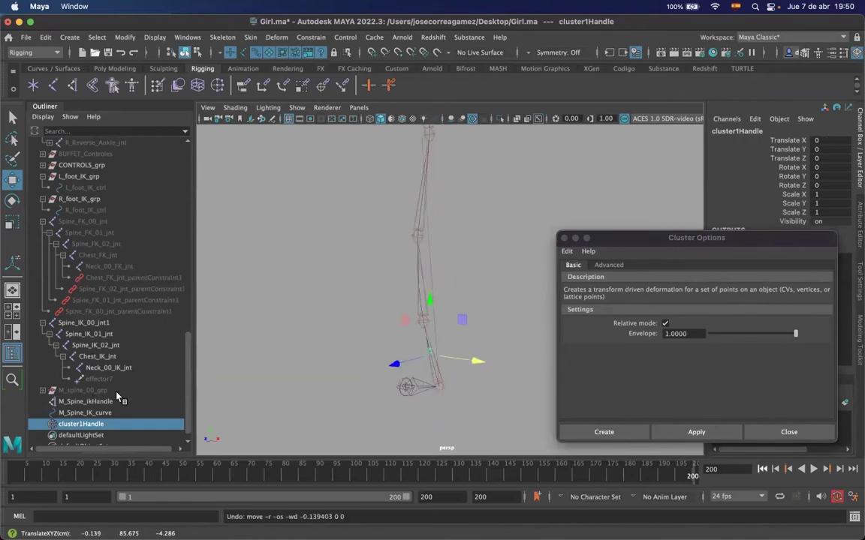
left_click(359, 292)
left_click(81, 425)
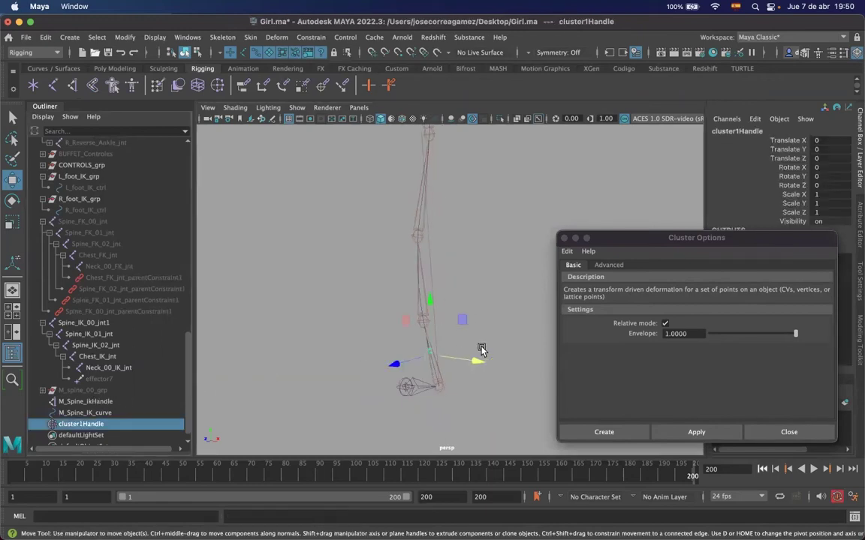
Create a cluster on the middle control vertex cv[3] of M_Spine_IK_curve with Relative mode on and Envelope 1.0000
key("z")
key("z")
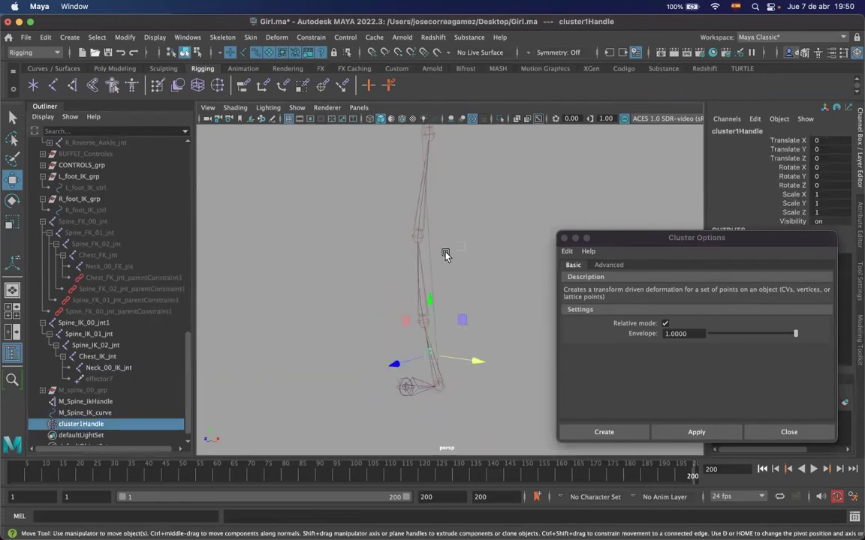
left_click(444, 253)
left_click(66, 413)
right_click_drag(486, 270, 420, 259)
left_click_drag(389, 223, 445, 261)
middle_click_drag(433, 251, 401, 325, "alt")
mouse_move(401, 325)
left_mouse_down("alt")
mouse_move(431, 329)
mouse_move(398, 312)
left_mouse_up("alt")
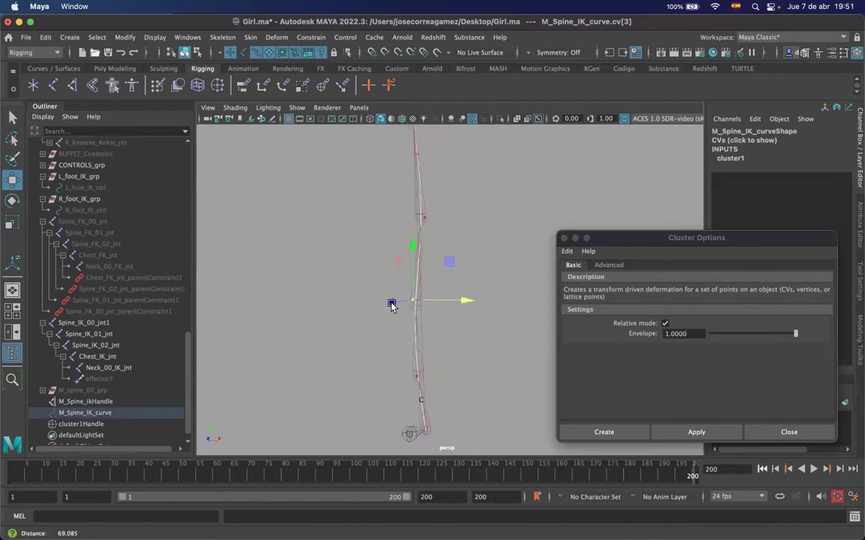
left_click(697, 432)
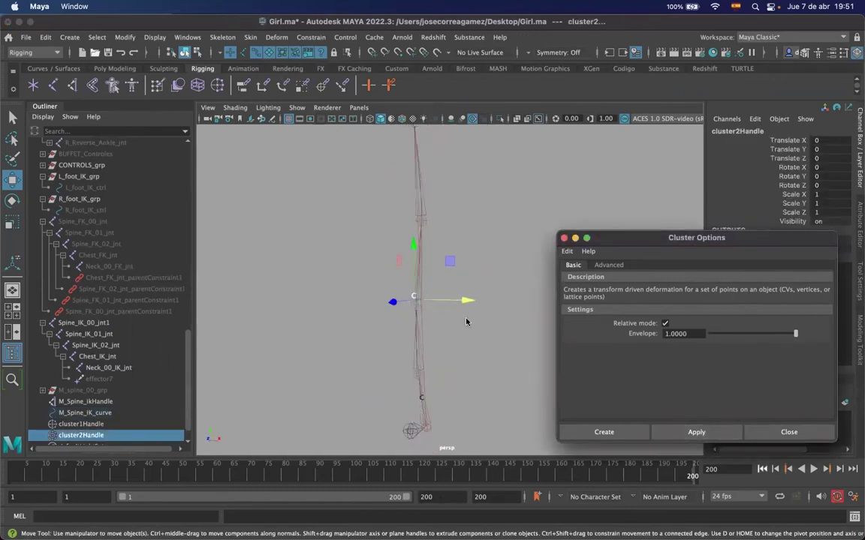
Select the remaining upper control vertices of M_Spine_IK_curve and create a third cluster on them with the same settings
left_click(84, 413)
key("f")
right_click_drag(442, 253, 368, 252)
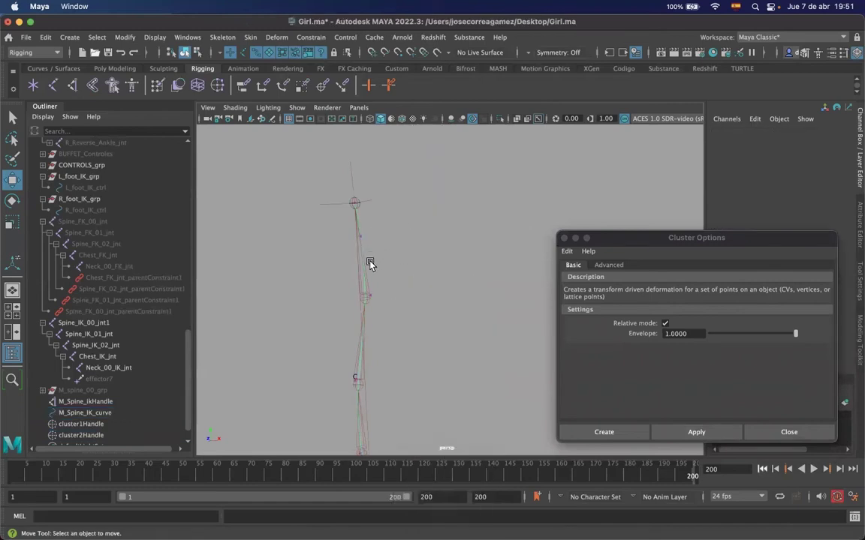
left_click_drag(379, 287, 337, 313)
key("Left")
key("Right")
key("Right")
key("Right")
left_click_drag(414, 229, 341, 308, "shift")
left_click(704, 432)
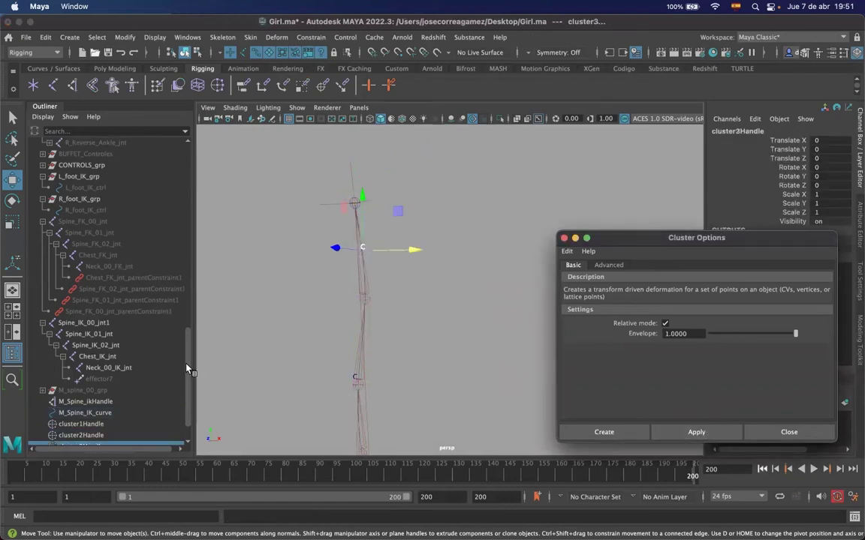
Rename cluster1Handle as M_LowerBoddy_cluster
scroll(150, 361, "down", 2)
left_click(81, 391)
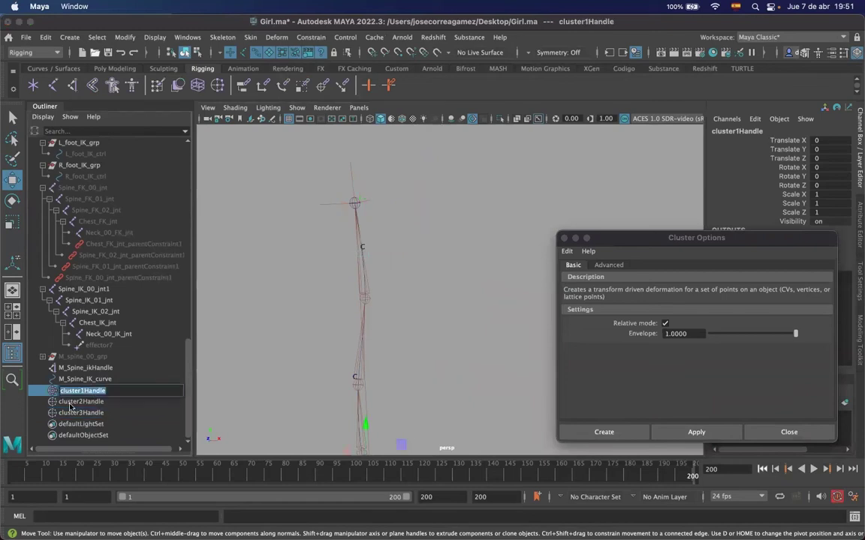
key("Return")
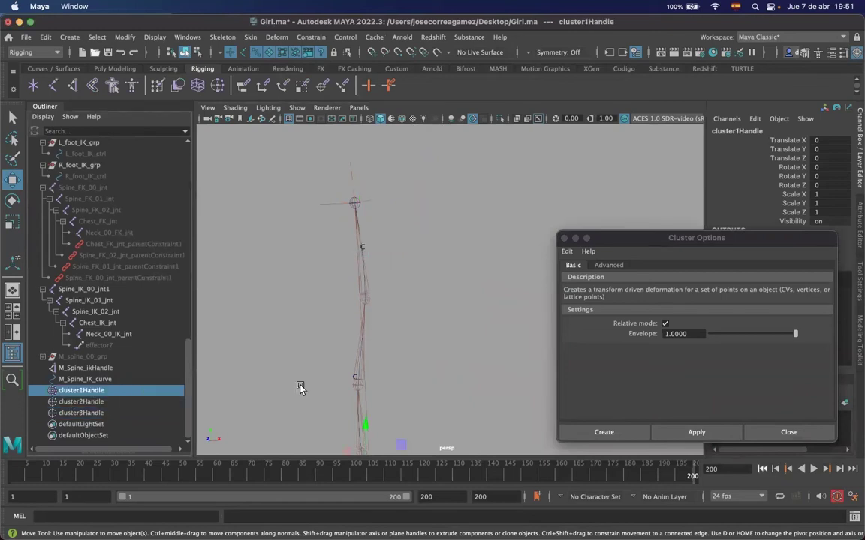
double_click(97, 390)
type("M")
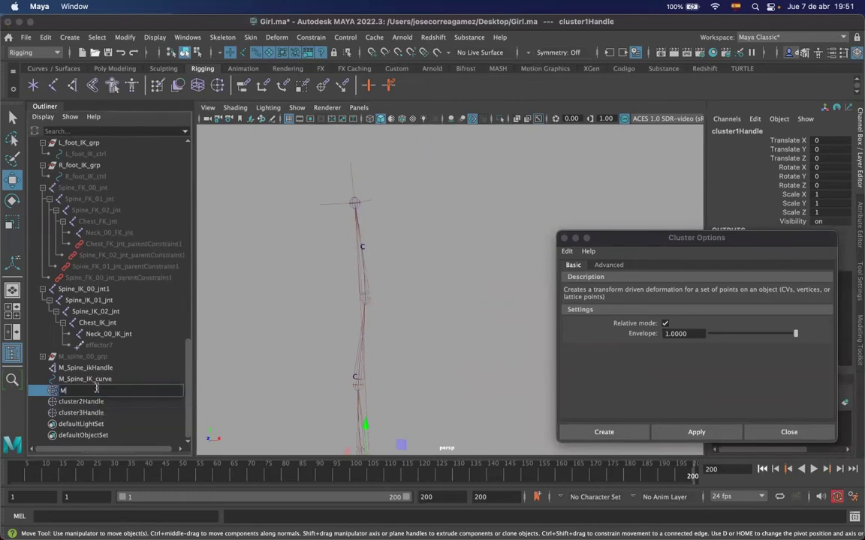
type("_LowerBody_cluster")
key("Return")
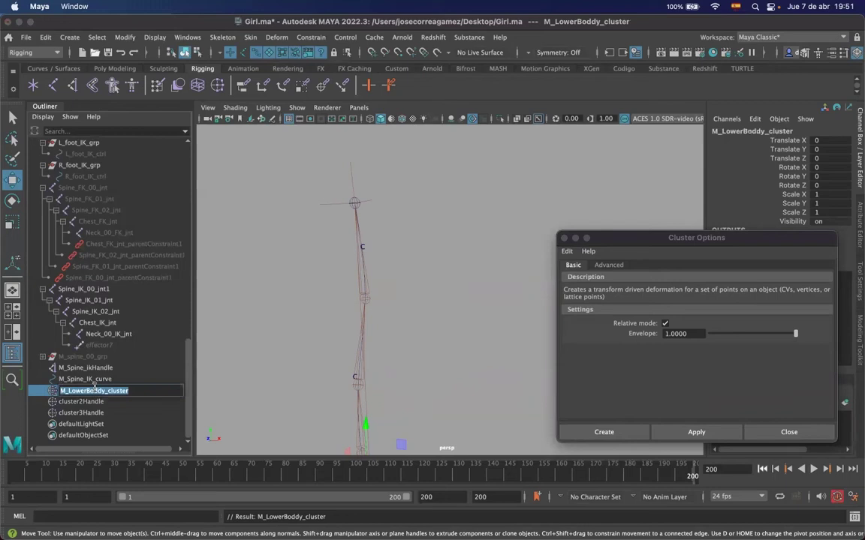
Rename cluster2Handle as M_MiddeBoddy_cluster and cluster3Handle as M_UpperBoddy_cluster
double_click(84, 402)
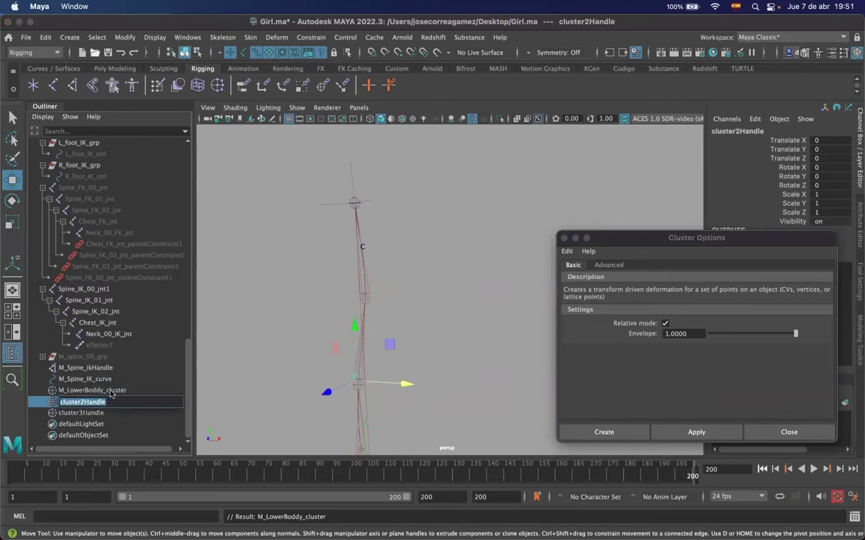
type("M_MiddeBoddy_cluster")
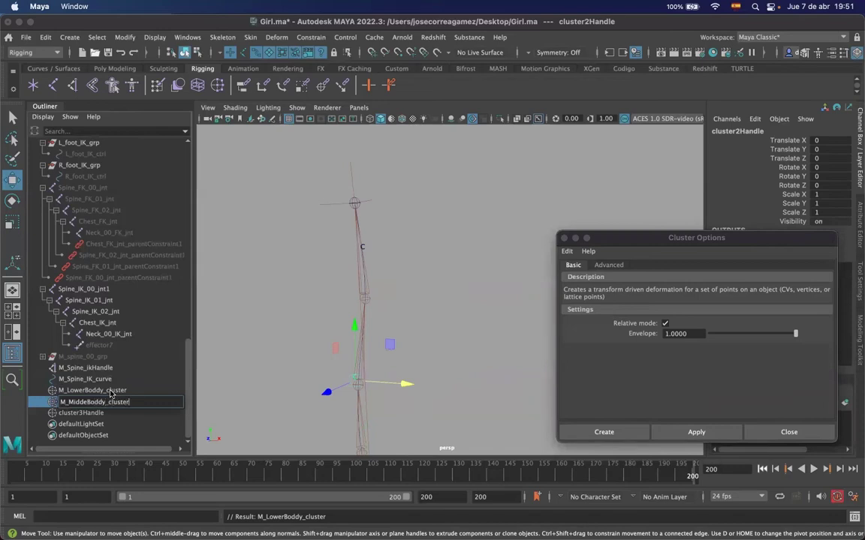
key("Return")
double_click(83, 413)
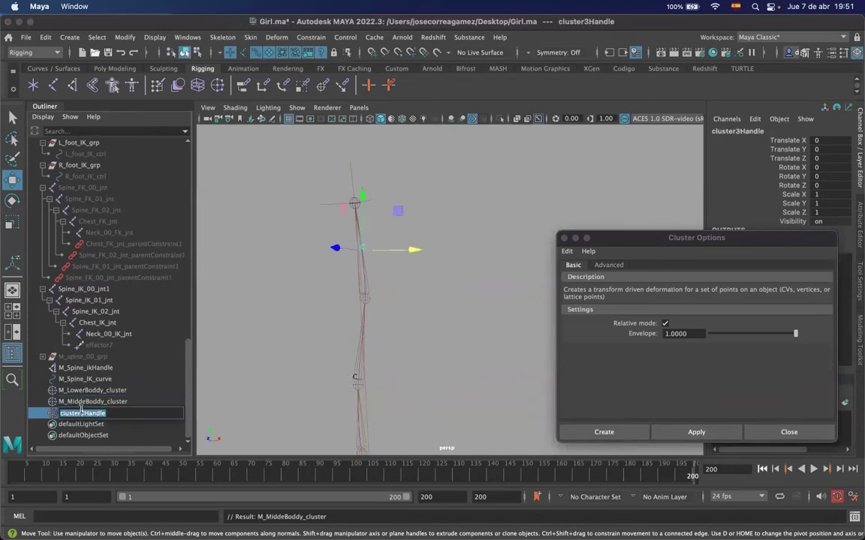
type("M_UpperBoddy_cluste")
key("Return")
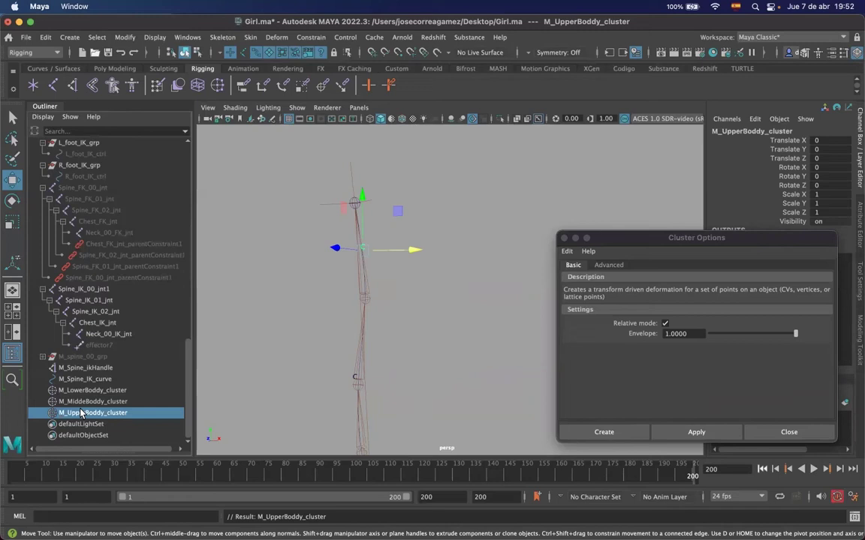
Collapse the GEO_grp and JOINTS_grp hierarchies in the Outliner
left_click_drag(504, 324, 386, 357, "alt")
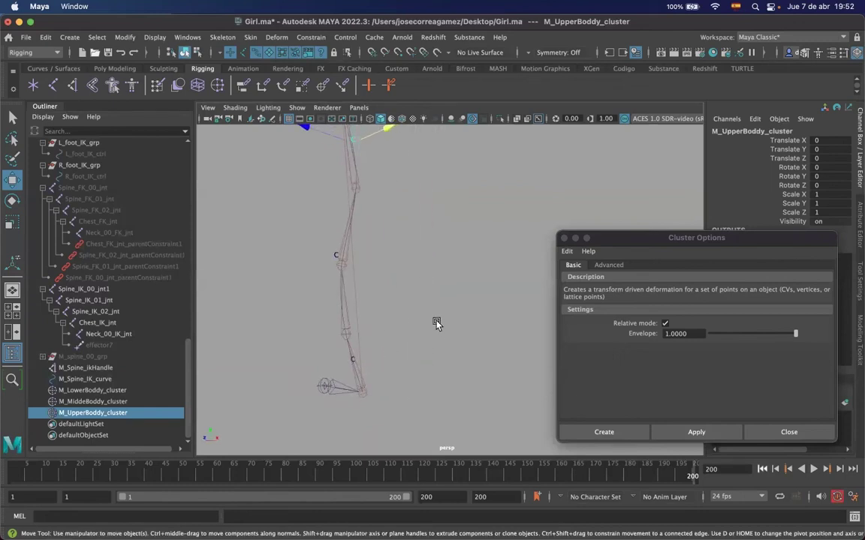
left_click_drag(187, 350, 195, 157)
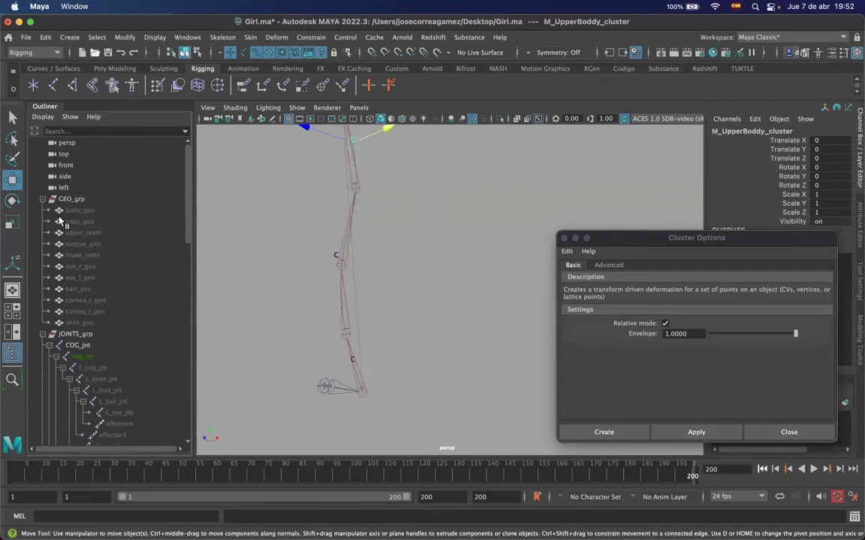
left_click(43, 198)
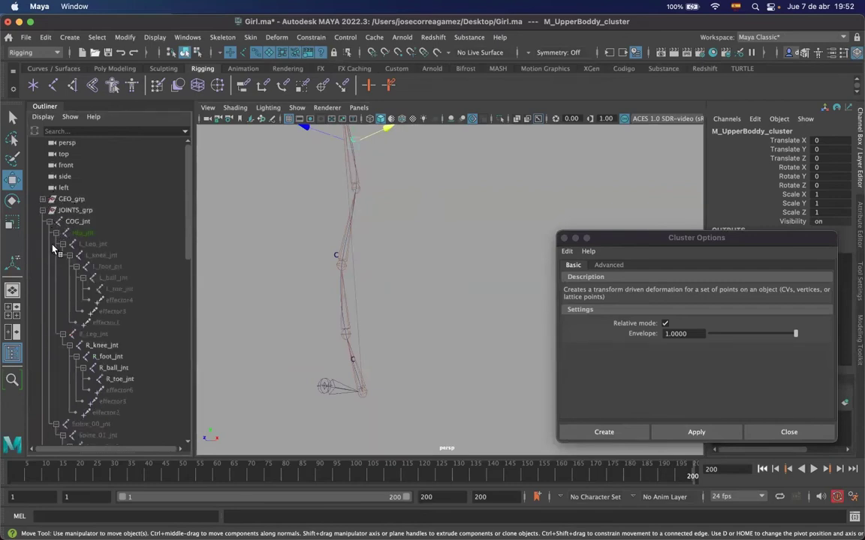
left_click(43, 211)
Show the hidden BUFFET_Controles group with its control shapes
left_click(46, 222)
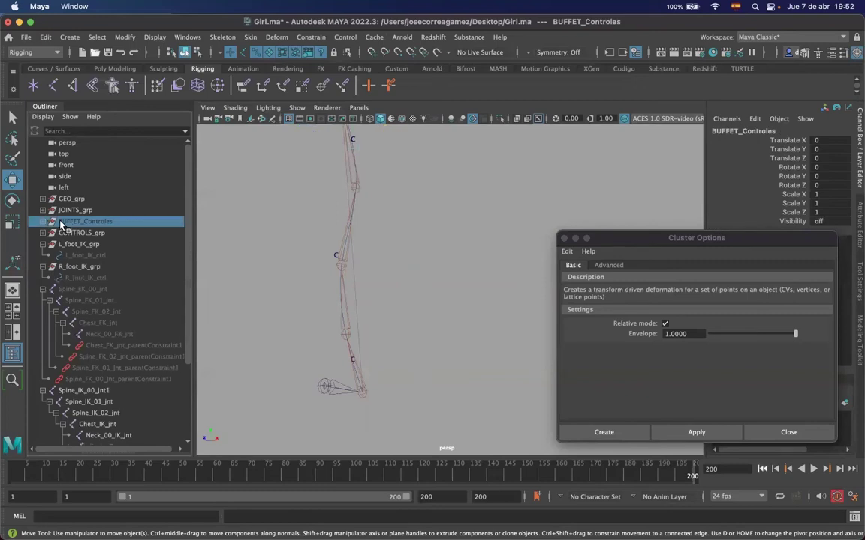
key("ctrl+h")
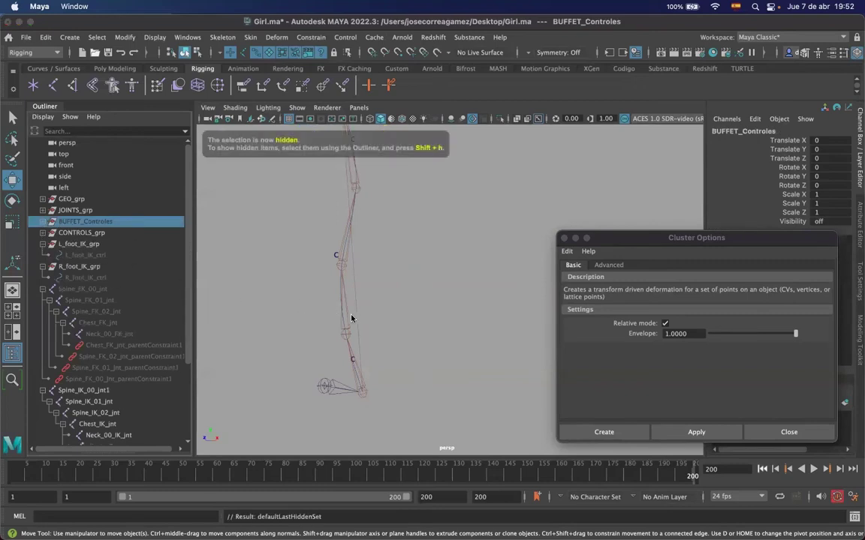
right_click_drag(445, 358, 340, 333, "alt")
middle_click_drag(340, 333, 342, 258, "alt")
key("shift+h")
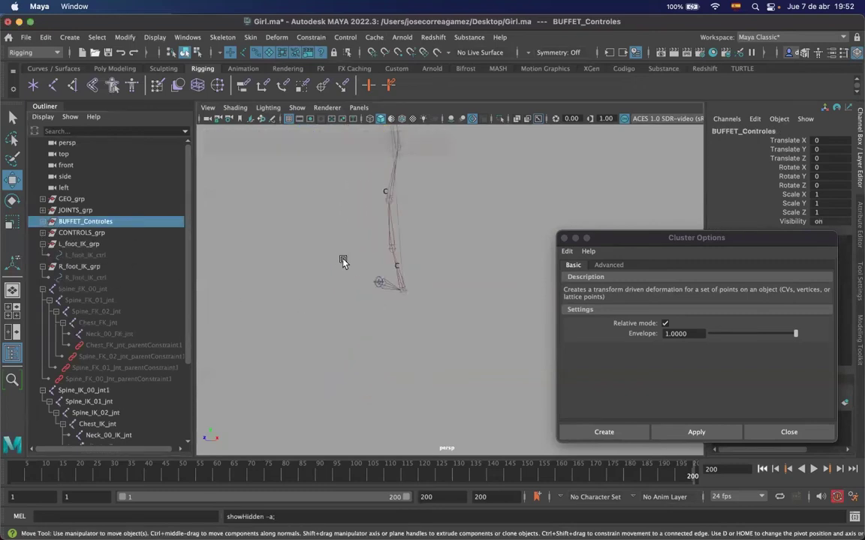
left_click_drag(368, 345, 385, 333, "alt")
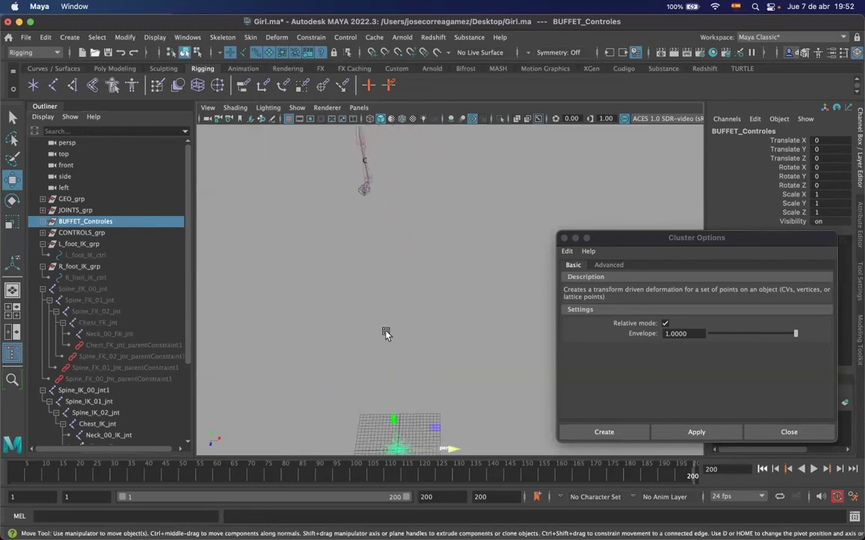
key("f")
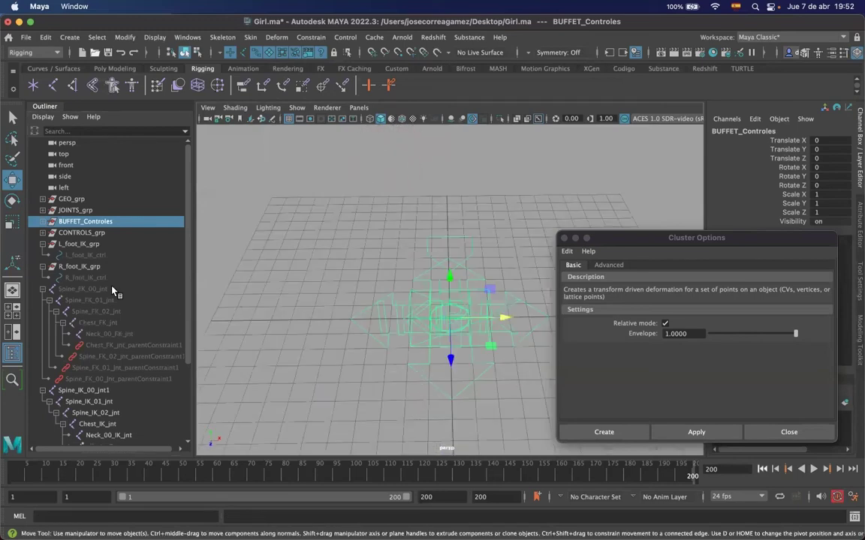
Duplicate M_box_grp inside BUFFET_Controles and move the copy out to the top level of the scene hierarchy
left_click(43, 221)
left_click(83, 232)
left_click_drag(215, 235, 199, 259, "alt")
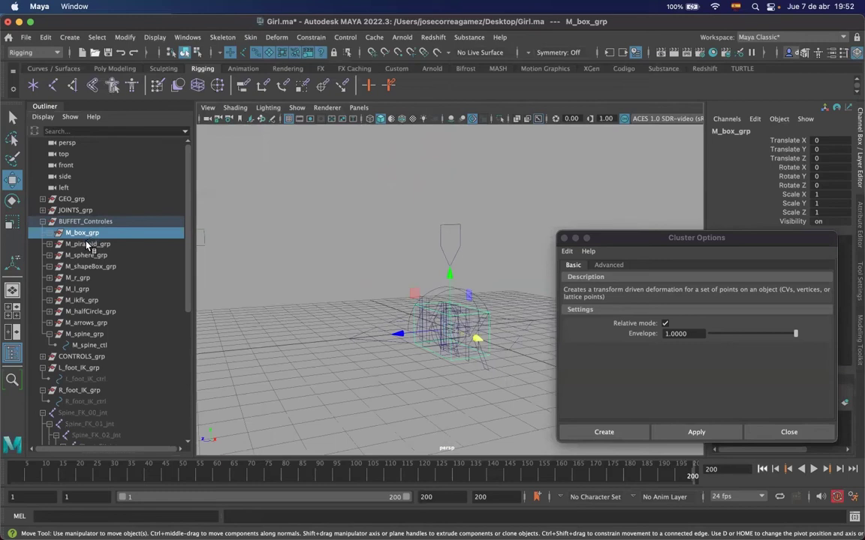
key("ctrl+d")
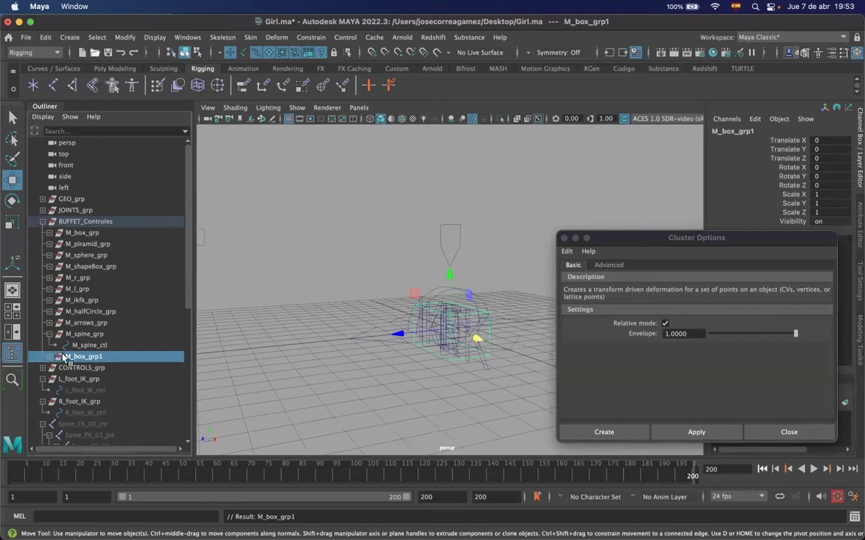
left_click(42, 221)
Hide the BUFFET_Controles group and save the scene
left_click(69, 223)
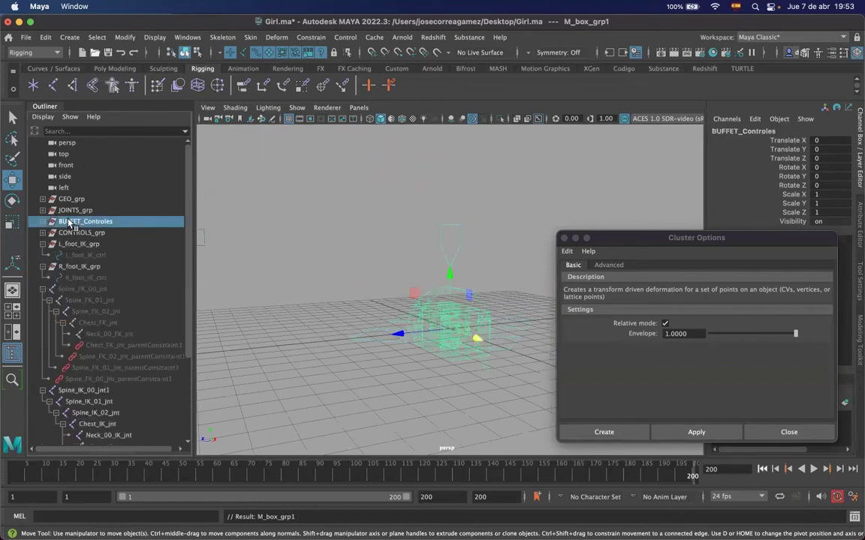
key("ctrl+h")
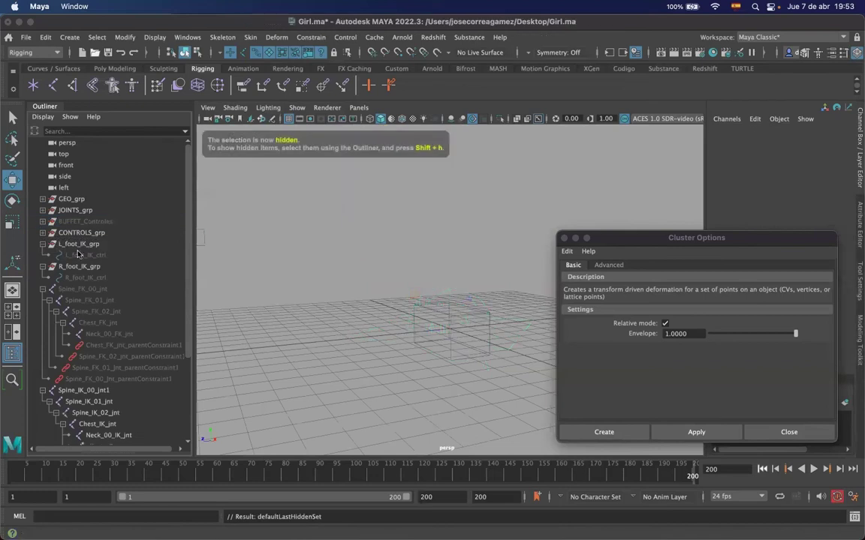
left_click_drag(188, 295, 190, 450)
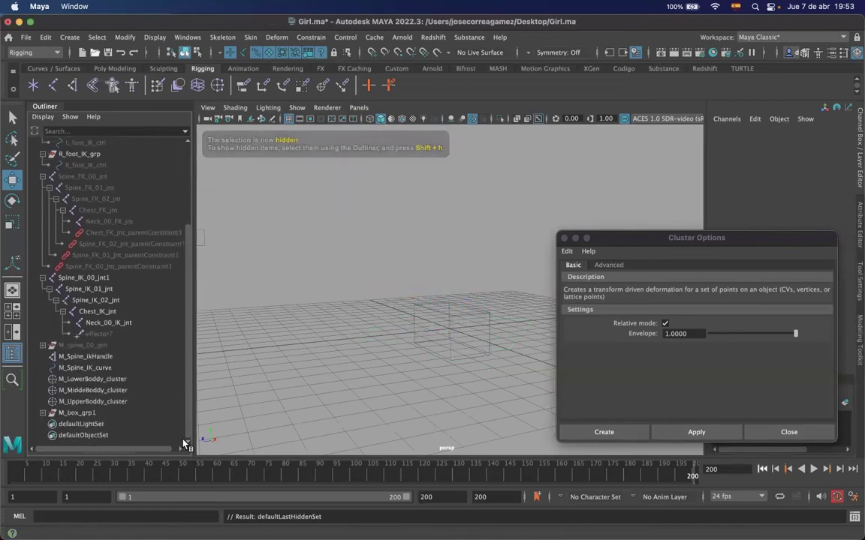
key("super+s")
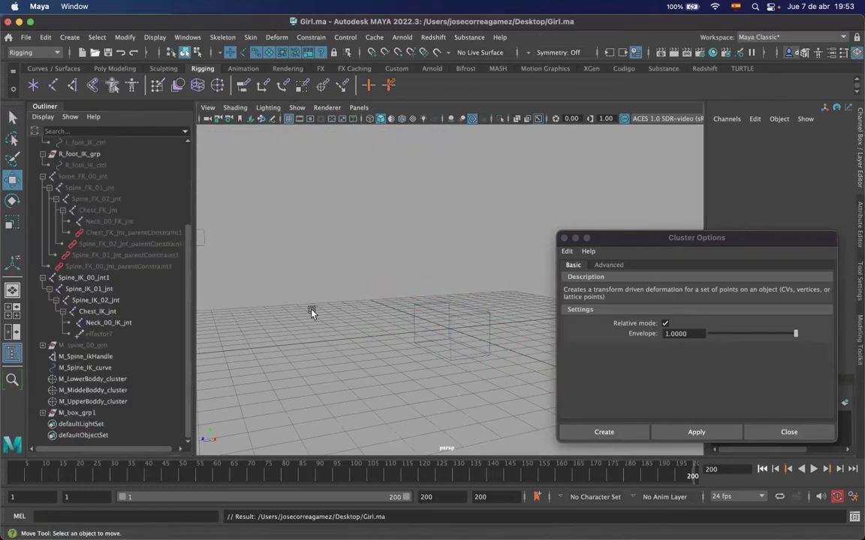
Duplicate M_box_grp1 twice to get three box control groups, and expand M_box_grp1
left_click(70, 414)
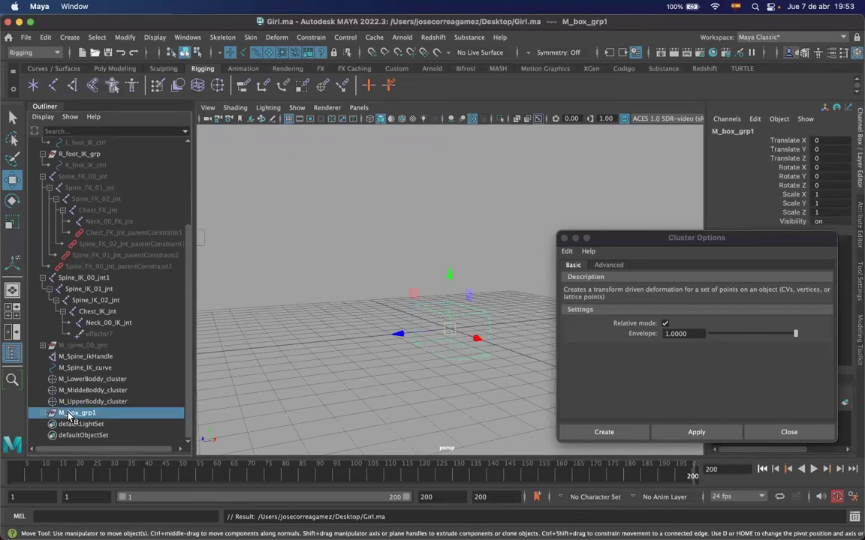
key("super+d")
key("super+d")
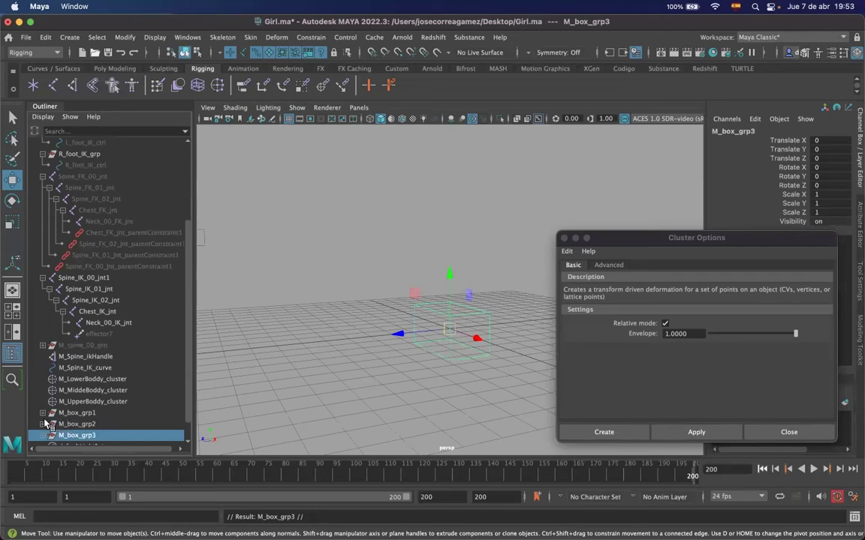
left_click(42, 413)
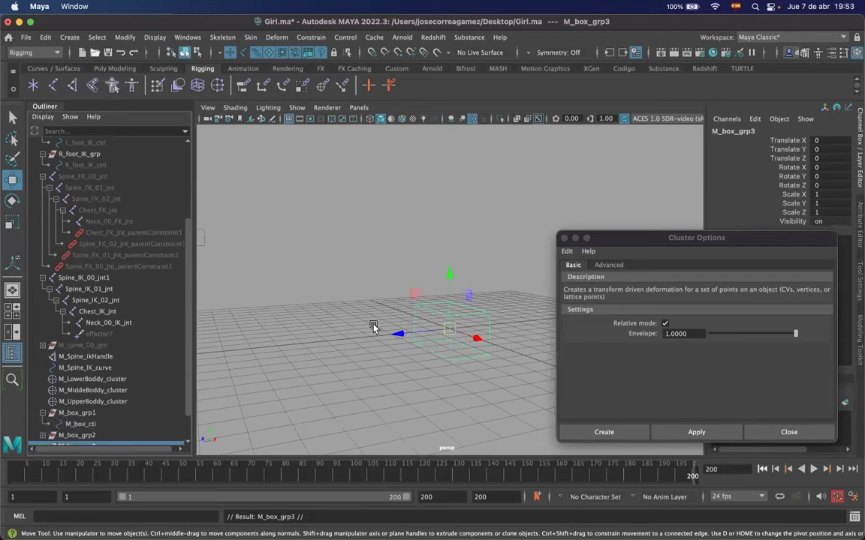
Examine the spine joints, curve and clusters against the box groups to find where each box control belongs
right_click_drag(487, 317, 309, 317, "alt")
middle_click_drag(461, 246, 384, 343, "alt")
right_click_drag(469, 301, 309, 294, "alt")
middle_click_drag(466, 212, 433, 292, "alt")
left_click_drag(435, 298, 398, 291, "alt")
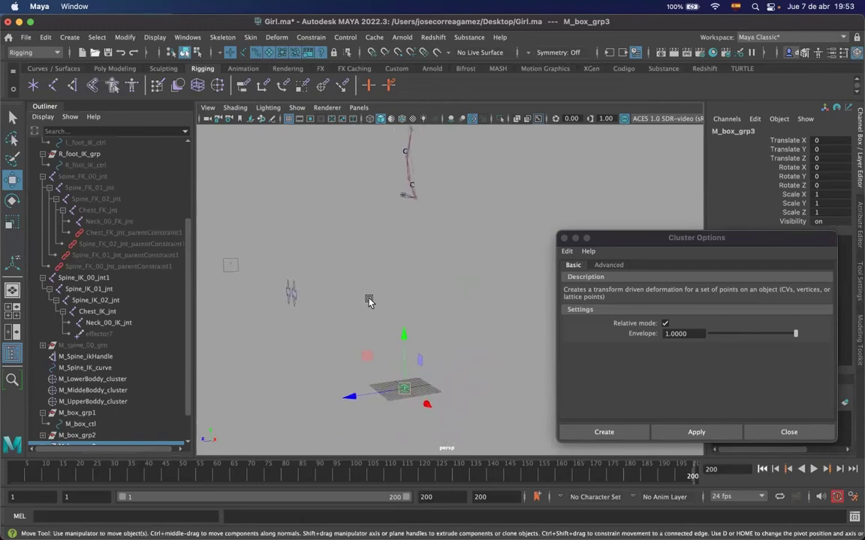
left_click_drag(182, 359, 184, 369)
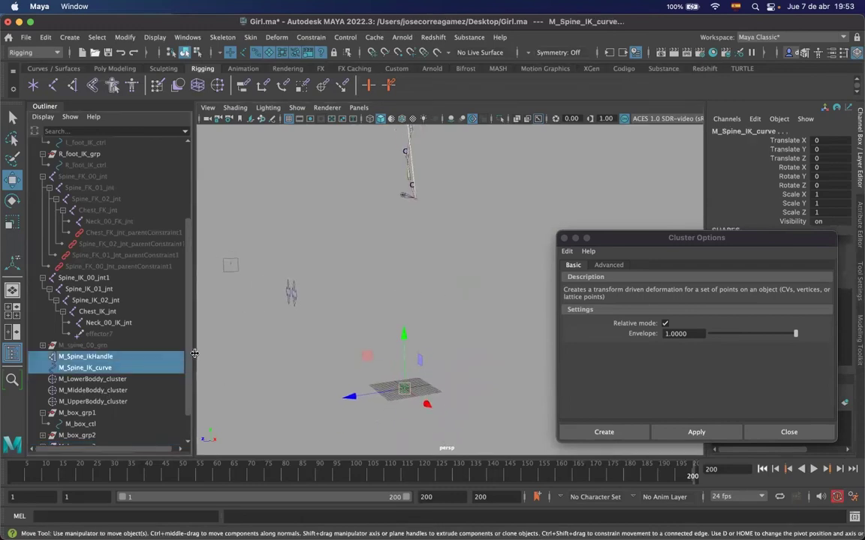
scroll(180, 375, "down", 1)
left_click(84, 379)
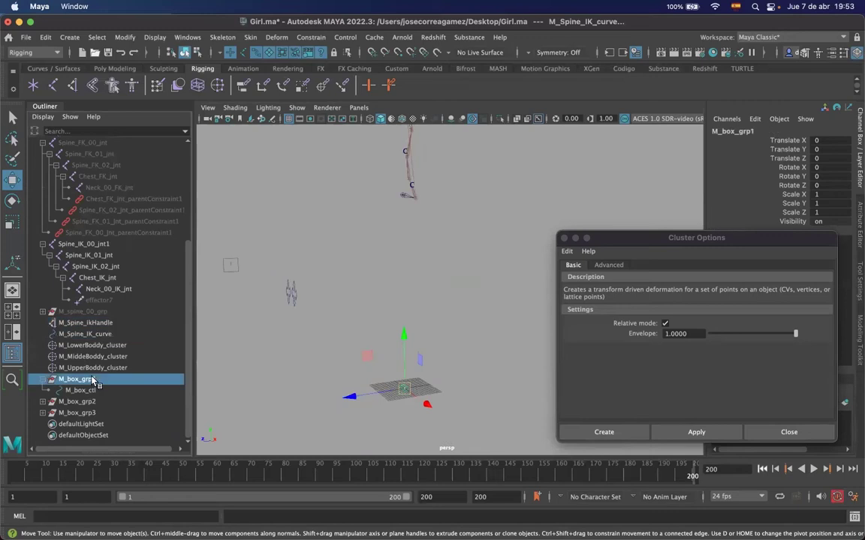
left_click_drag(328, 303, 353, 289, "alt")
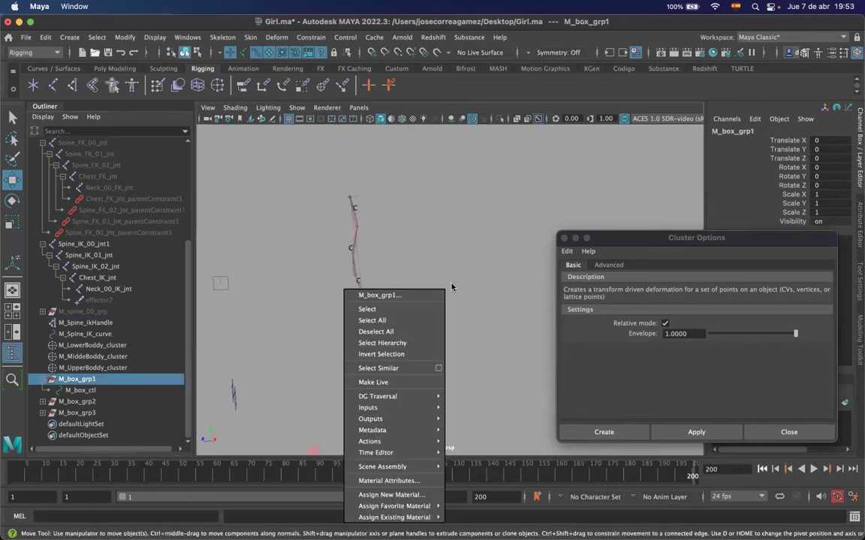
right_click_drag(399, 292, 510, 294, "alt")
middle_click_drag(337, 287, 456, 304, "alt")
left_click(383, 293)
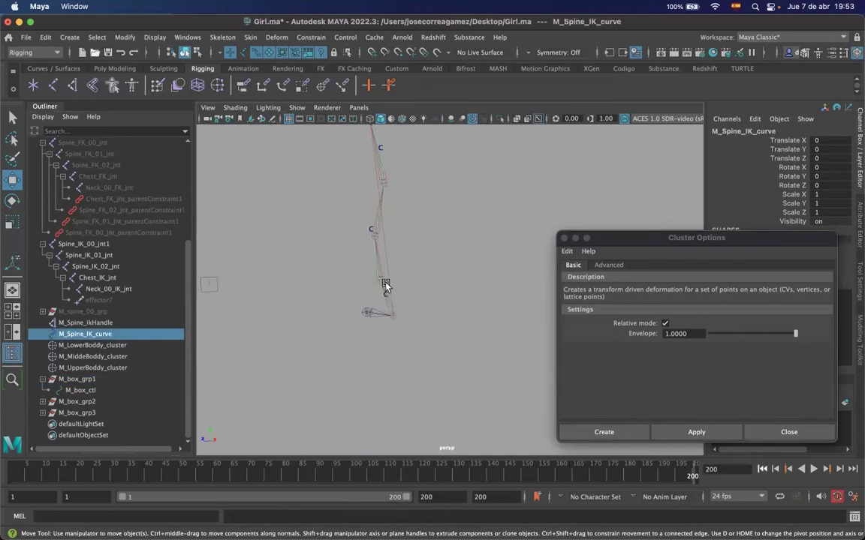
left_click(339, 223)
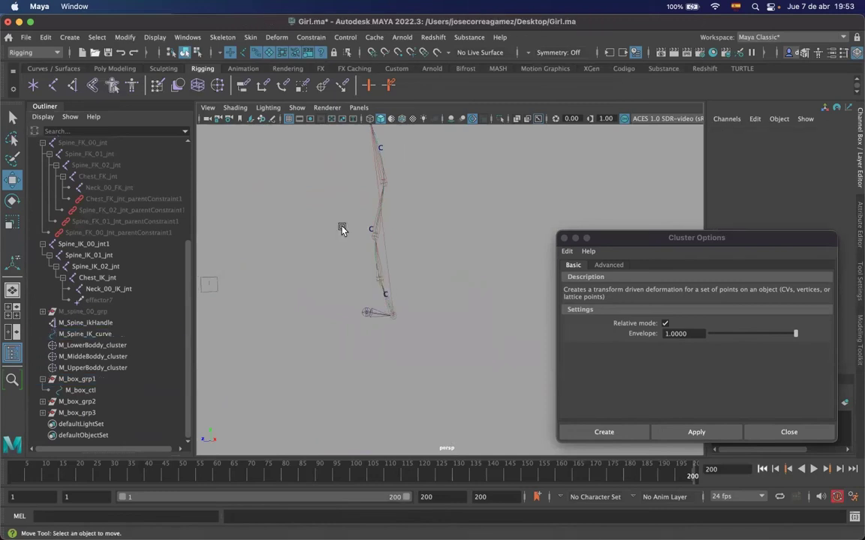
Point-constrain M_box_grp1 to Spine_IK_01_jnt on all axes without maintaining the offset
left_click(395, 280)
middle_click_drag(378, 356, 369, 326, "alt")
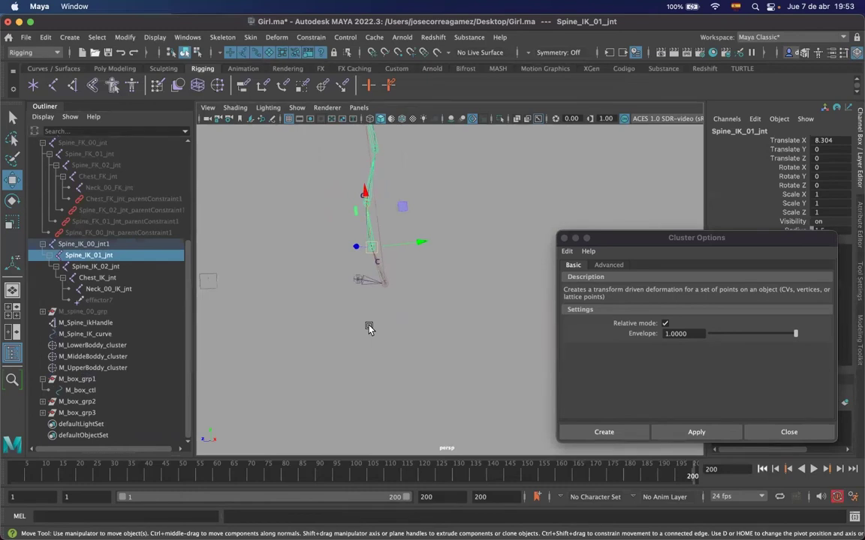
left_click(377, 287)
left_click(398, 253)
left_click(373, 249)
middle_click_drag(407, 349, 409, 301, "alt")
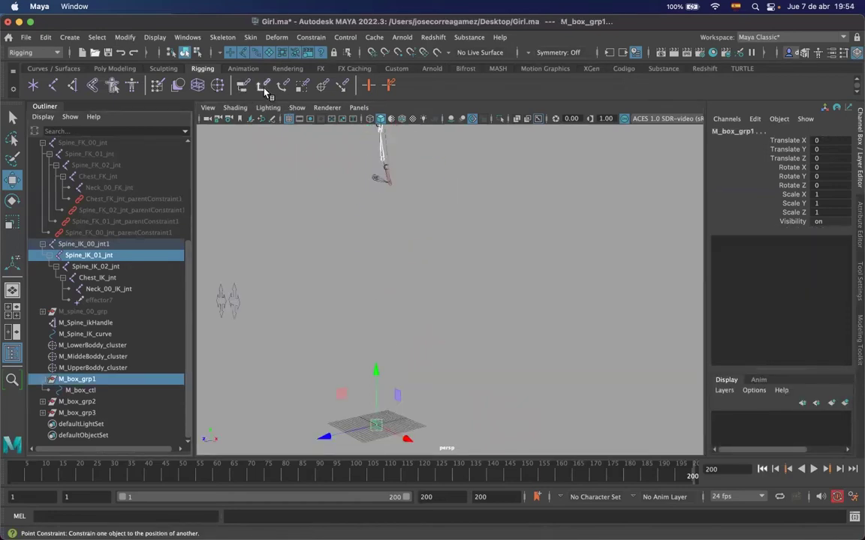
double_click(265, 87)
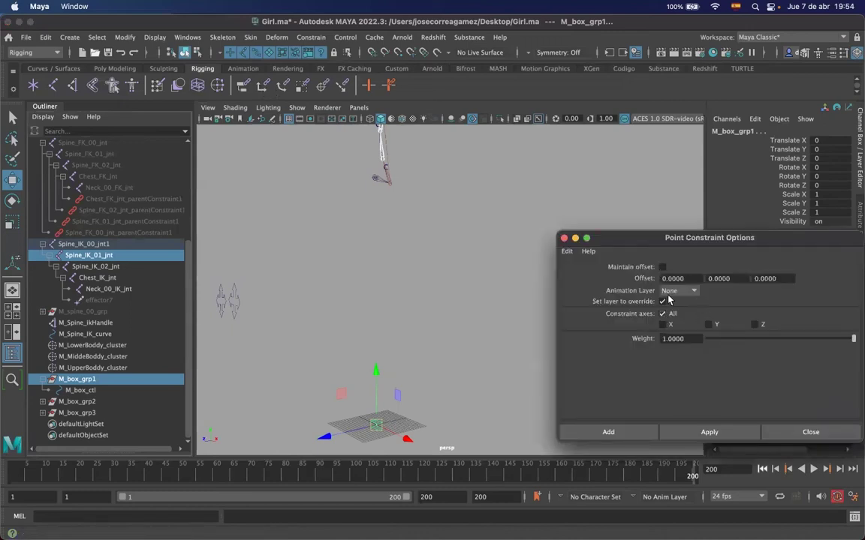
left_click(698, 429)
middle_click_drag(423, 191, 400, 247, "alt")
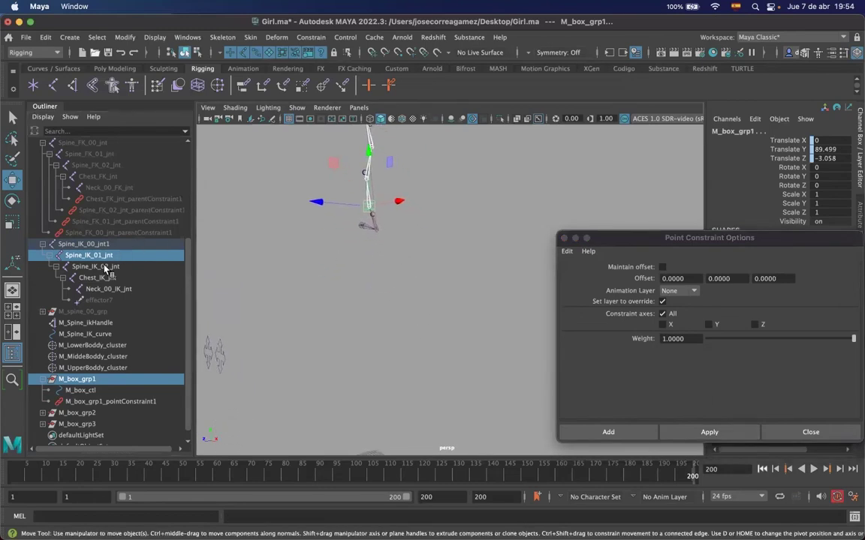
Point-constrain M_box_grp2 to Spine_IK_02_jnt with the same options, and expand the box groups
left_click(106, 267)
left_click(79, 412, "ctrl")
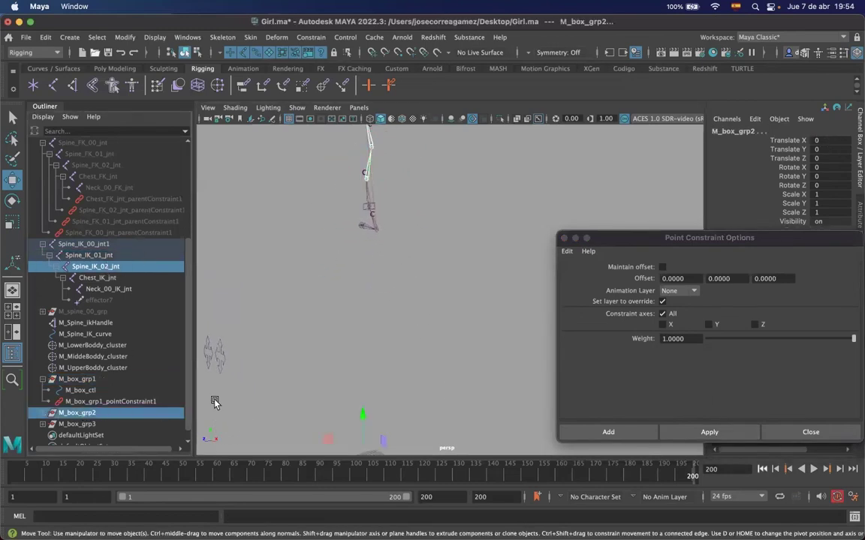
left_click(42, 414)
scroll(171, 317, "down", 2)
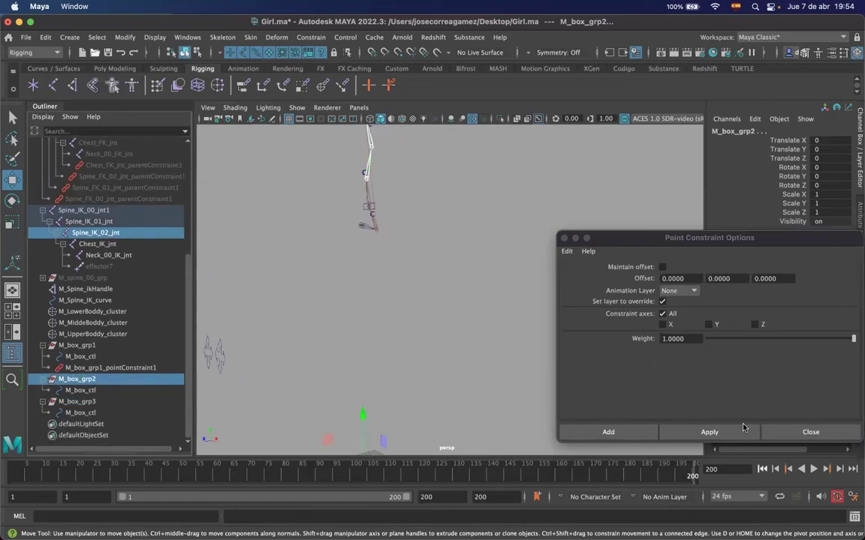
left_click(710, 431)
Point-constrain M_box_grp3 to Chest_IK_jnt with the same options
middle_click_drag(375, 220, 352, 349, "alt")
left_click(380, 245)
left_click(348, 279)
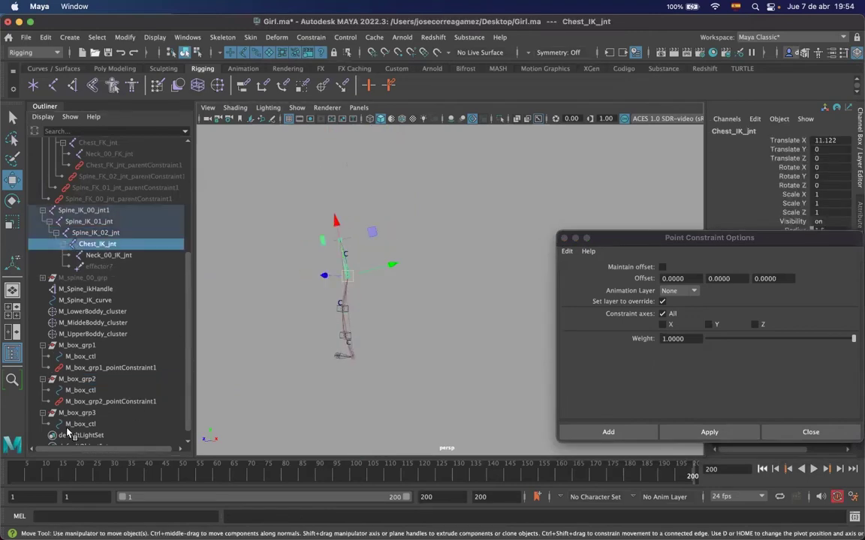
left_click(80, 413, "ctrl")
left_click(721, 432)
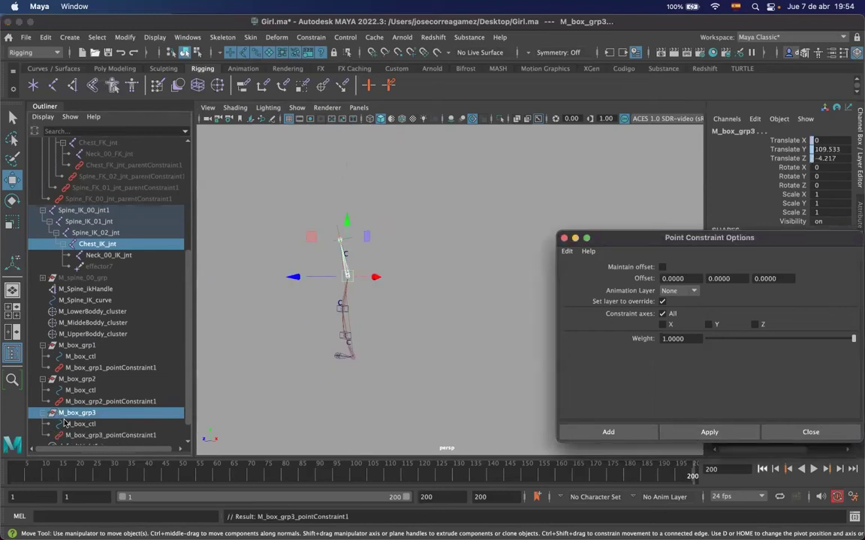
Delete the point constraints under M_box_grp3, M_box_grp2 and M_box_grp1
left_click(81, 436)
key("BackSpace")
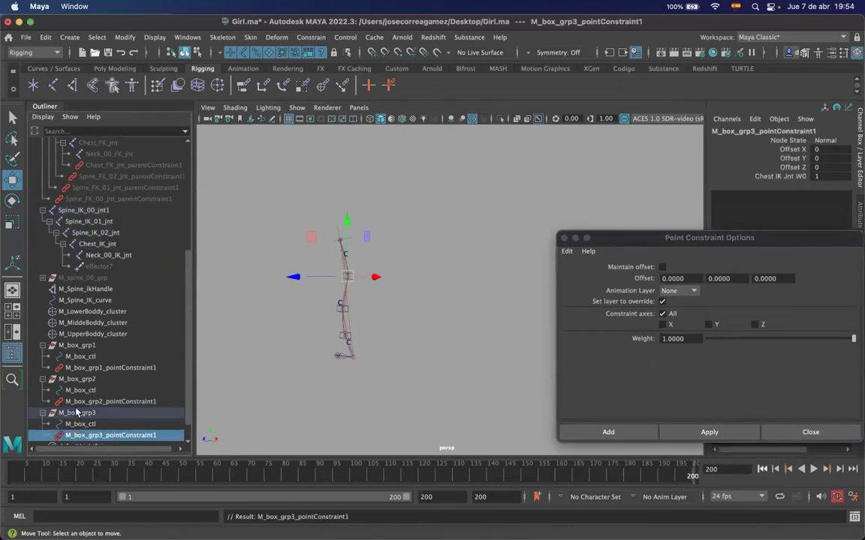
left_click(85, 402)
key("BackSpace")
left_click(89, 368)
key("BackSpace")
Expand GEO_grp and show the hidden body_geo mesh as a size reference for the boxes
left_click_drag(394, 340, 368, 278, "alt")
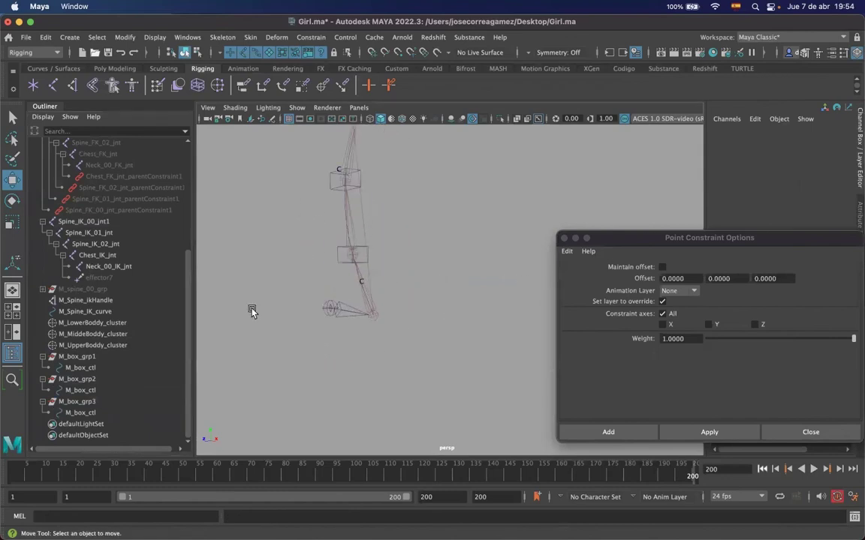
left_click(88, 380)
left_click(82, 369)
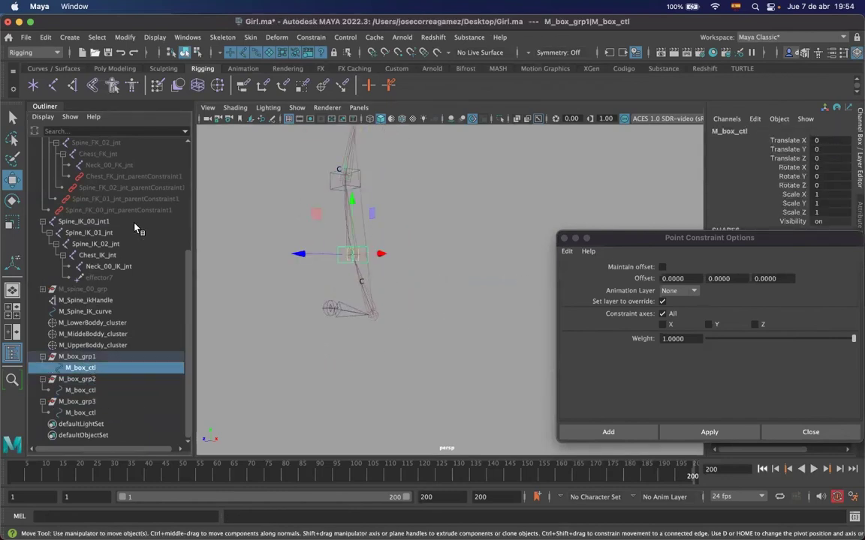
scroll(180, 248, "up", 10)
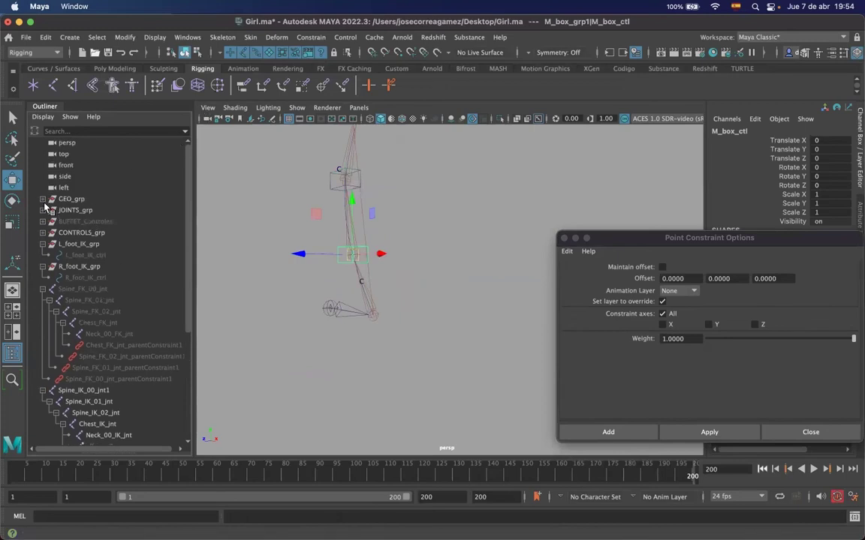
left_click(45, 199)
left_click(63, 211)
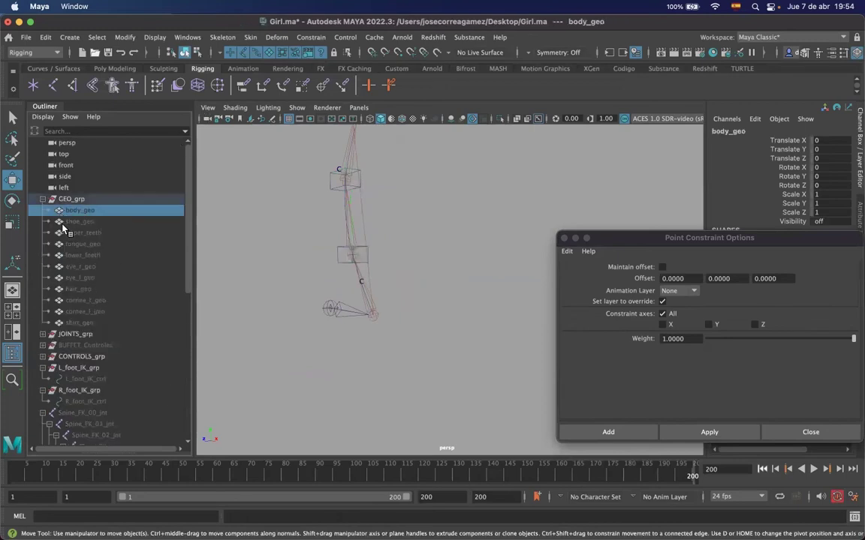
key("shift+h")
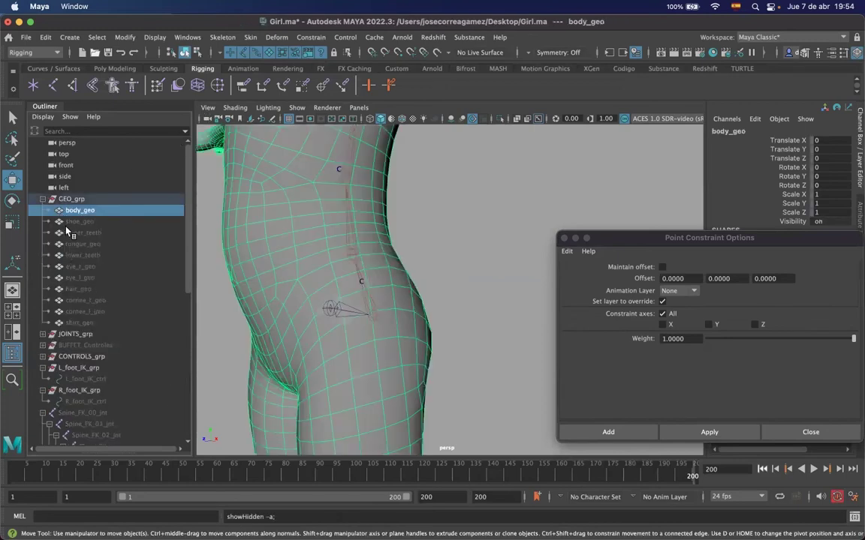
Select all CVs of the box control in M_box_grp1 and scale them up around the body's hips
left_click_drag(190, 274, 177, 435)
left_click(79, 367)
right_click_drag(485, 238, 430, 237)
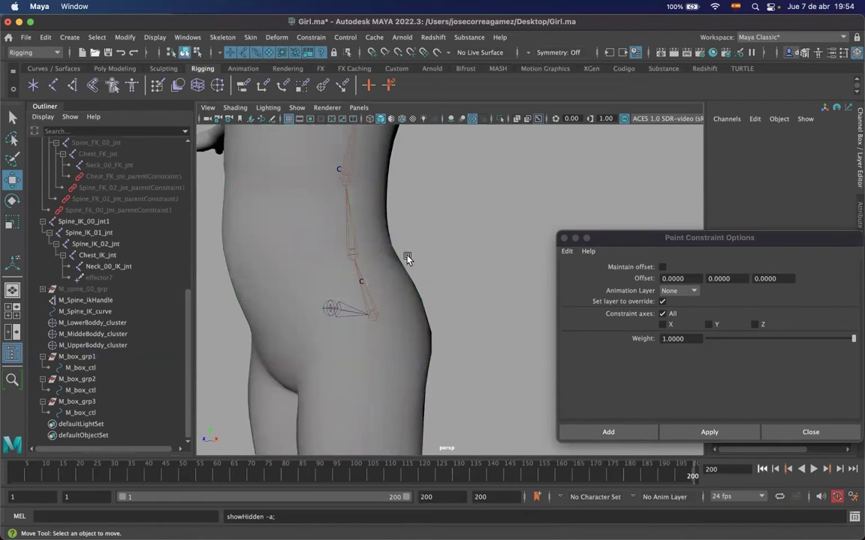
left_click(96, 38)
left_click(109, 60)
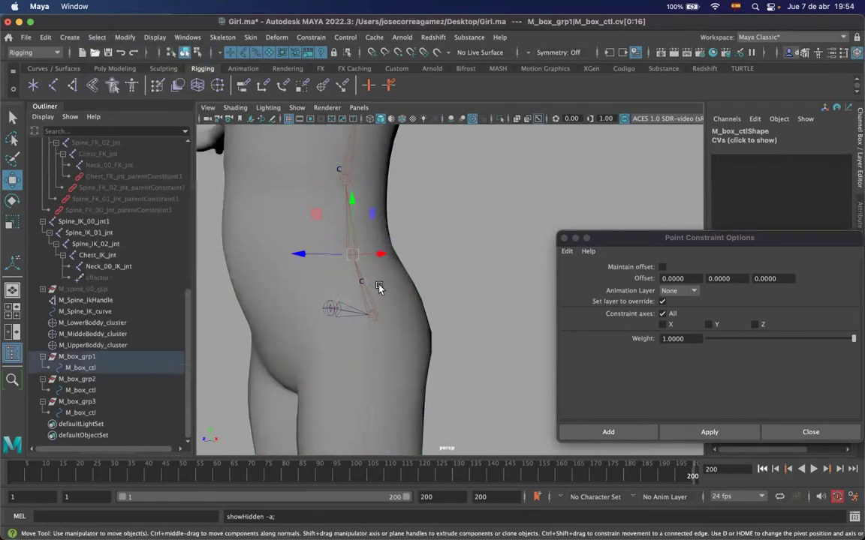
key("e")
key("r")
left_click_drag(469, 261, 271, 291, "alt")
left_click_drag(398, 293, 493, 387)
left_click_drag(405, 304, 379, 285, "alt")
left_click_drag(395, 228, 400, 157)
left_click_drag(349, 283, 287, 300)
Refine the position and proportions of the hip box's CVs so a wide, flat box surrounds the pelvis
key("w")
left_click_drag(423, 281, 378, 278, "alt")
key("e")
key("r")
left_click_drag(316, 272, 300, 271)
key("w")
left_click_drag(368, 226, 422, 284)
key("r")
left_click_drag(496, 285, 383, 289)
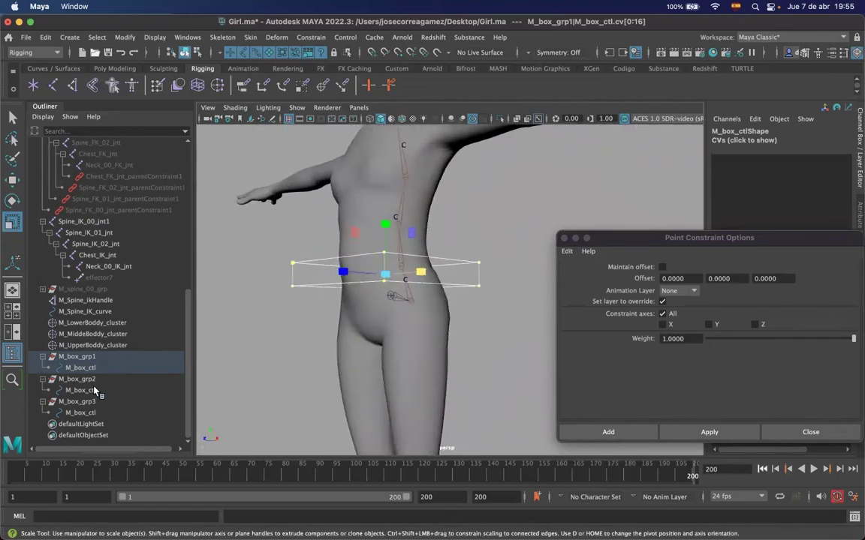
Select all CVs of the box control in M_box_grp2 and scale them out around the waist
left_click(93, 390)
right_click_drag(526, 192, 480, 197)
left_click(101, 38)
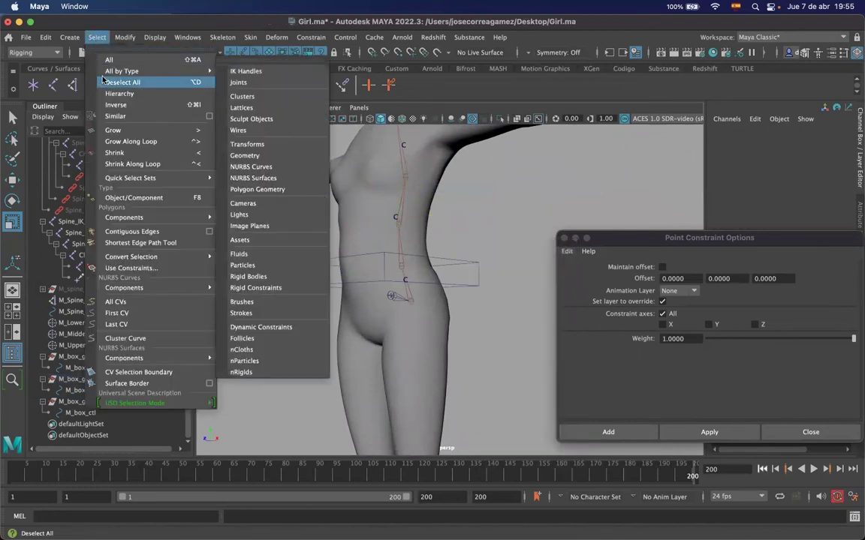
left_click(116, 301)
left_click_drag(386, 212, 620, 227, "alt")
middle_click_drag(603, 201, 545, 194, "alt")
left_click_drag(449, 228, 458, 228)
Adjust the depth, placement and height of the waist box's CVs to enclose the torso
left_click_drag(412, 182, 318, 223, "alt")
left_click(320, 231)
key("w")
key("r")
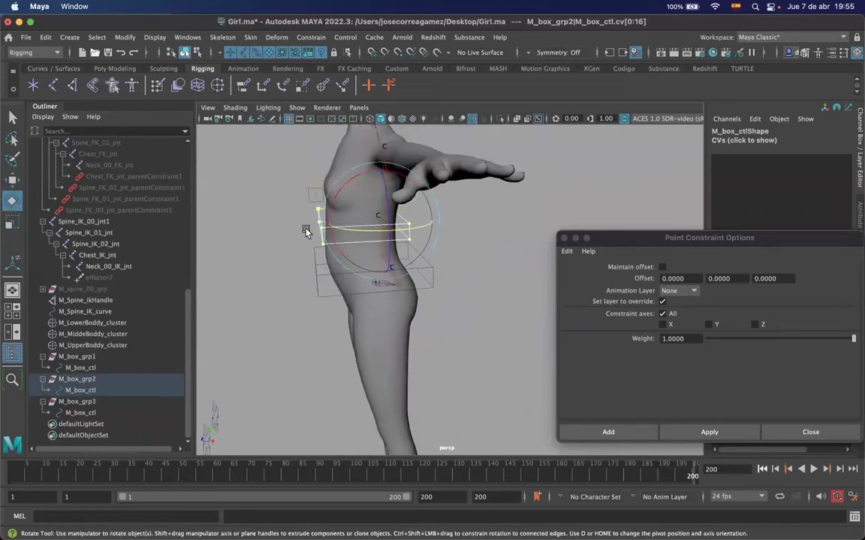
left_click_drag(298, 222, 431, 241, "alt")
left_click_drag(438, 247, 397, 245, "alt")
left_click_drag(355, 180, 322, 113)
left_click_drag(350, 175, 347, 185)
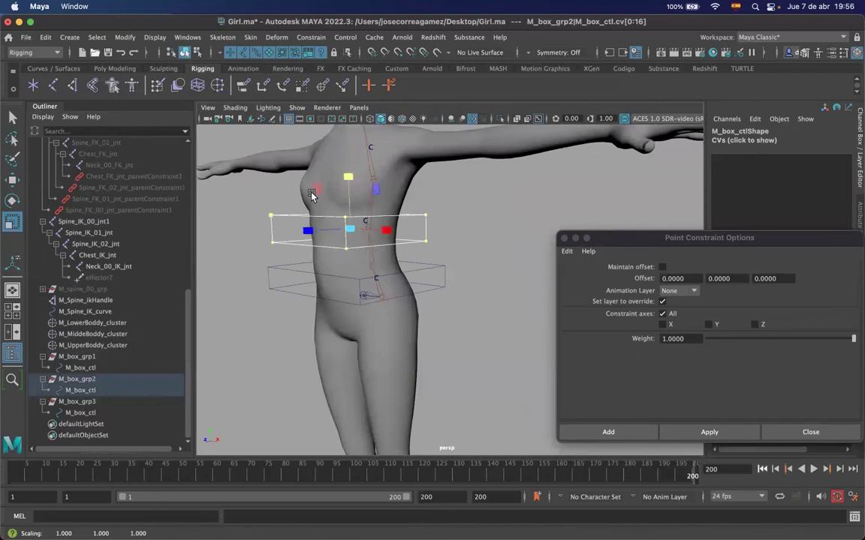
Select all CVs of the box control in M_box_grp3 and scale them out around the chest
left_click(87, 411)
middle_click_drag(415, 207, 393, 257, "alt")
right_click_drag(478, 252, 411, 253)
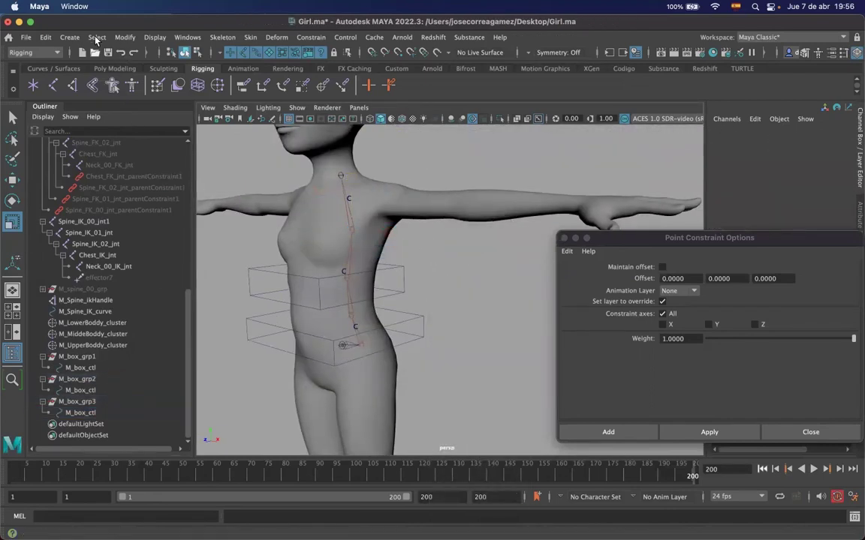
left_click(97, 37)
mouse_move(109, 71)
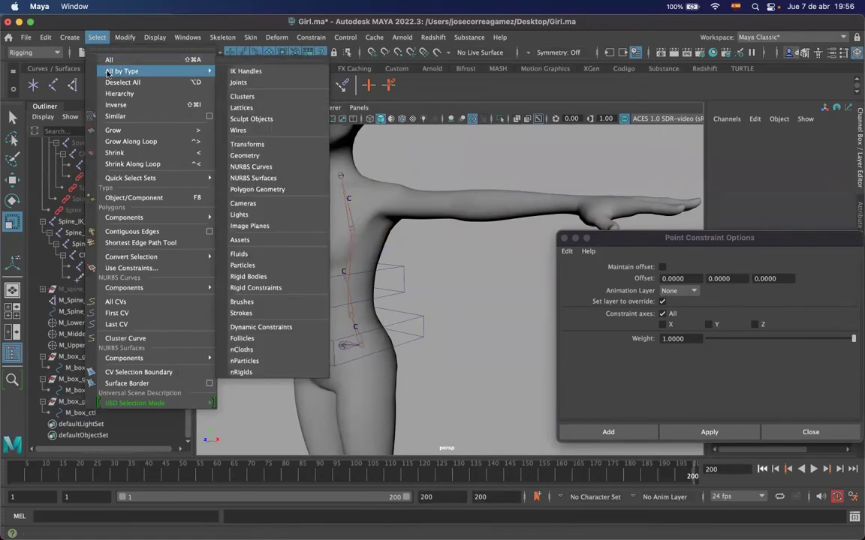
left_click(109, 60)
left_click_drag(362, 235, 496, 240, "alt")
left_click_drag(411, 230, 506, 243)
left_click_drag(324, 236, 386, 182)
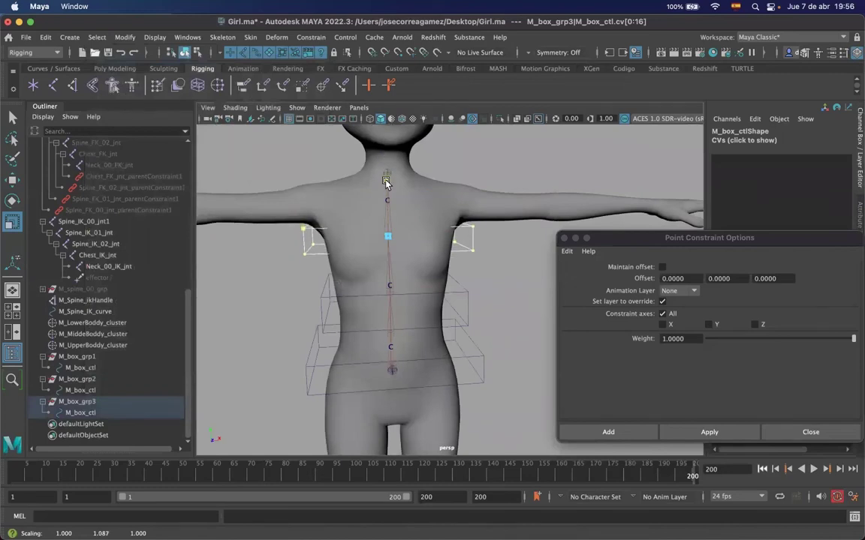
Refine the placement and proportions of the chest box's CVs so a flat box encloses the upper torso
key("w")
left_click_drag(435, 232, 398, 248, "alt")
key("r")
left_click_drag(370, 180, 395, 264)
key("ctrl+Right")
key("ctrl+Left")
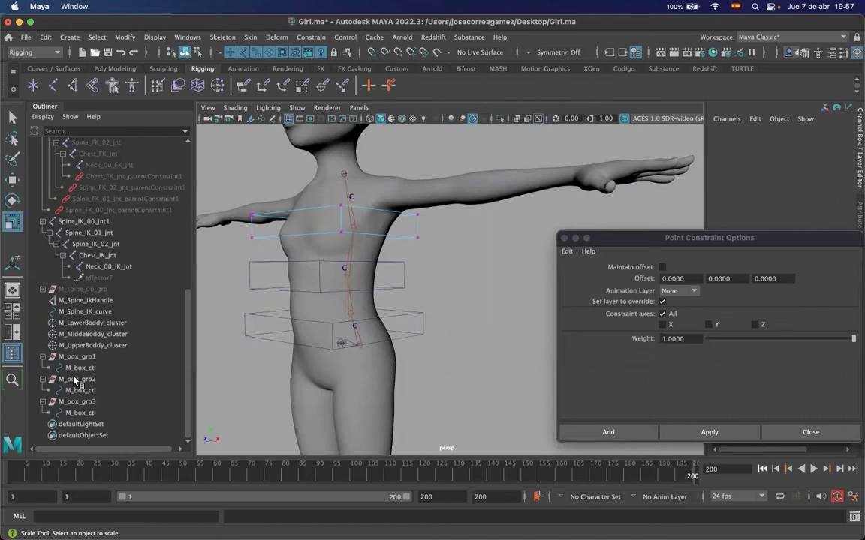
Rename M_box_grp1 as M_box_grp and its child control as M_box_ctrl
middle_click_drag(308, 292, 341, 281, "alt")
double_click(93, 358)
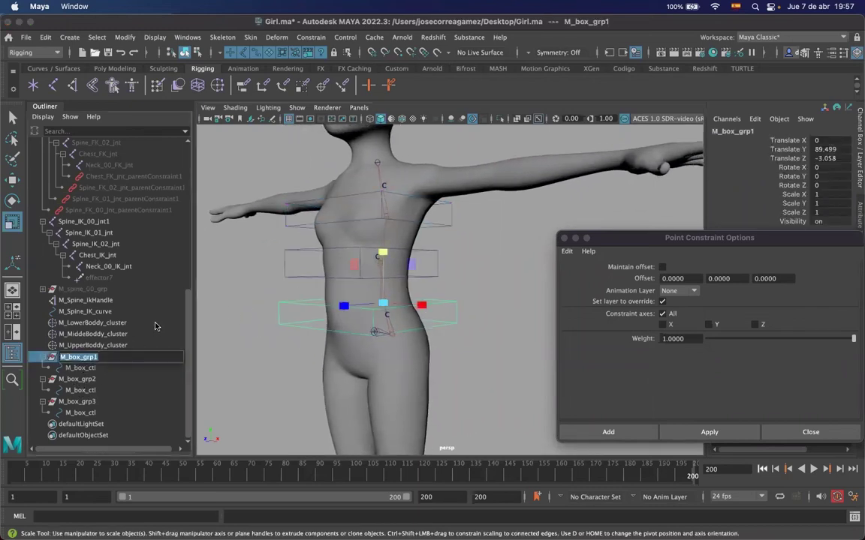
key("Right")
key("BackSpace")
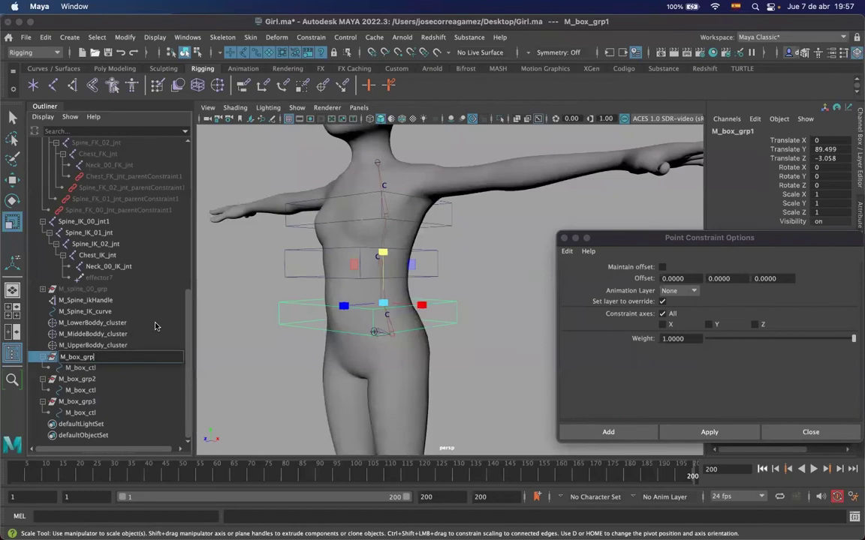
double_click(119, 368)
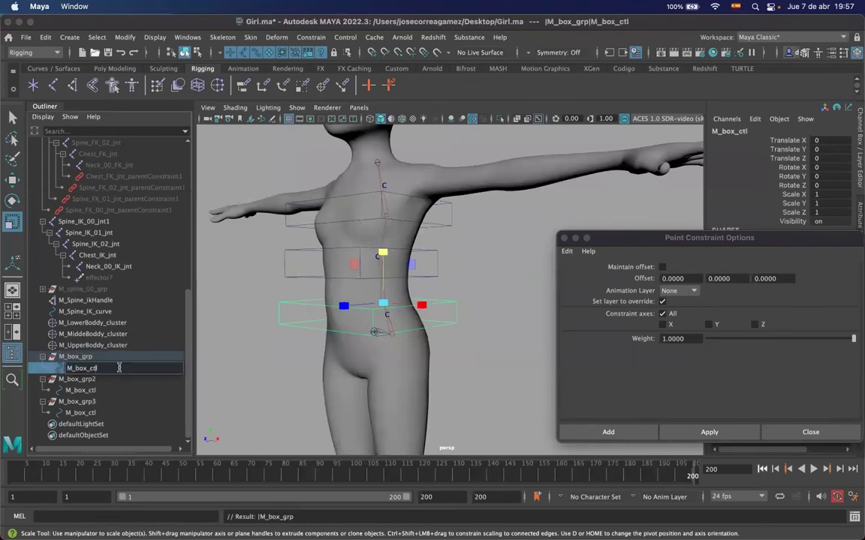
Rename the hip box's group as M_LowerBoddy_grp and its child control as M_LowerBoddy_ctrl
left_click(84, 381)
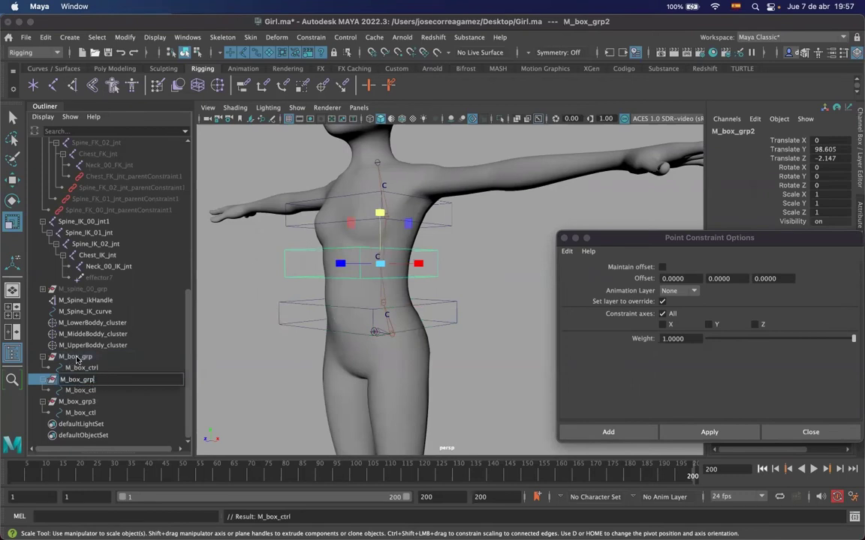
left_click(81, 358)
double_click(78, 357)
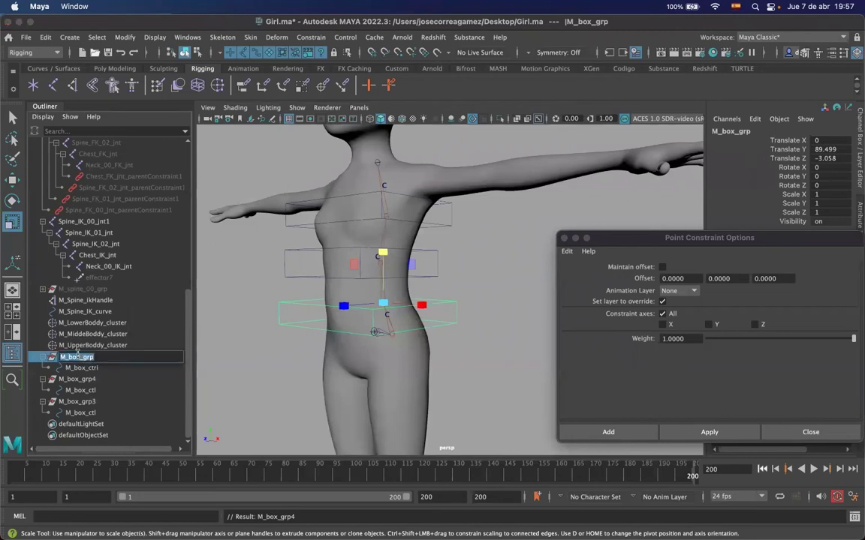
key("Left")
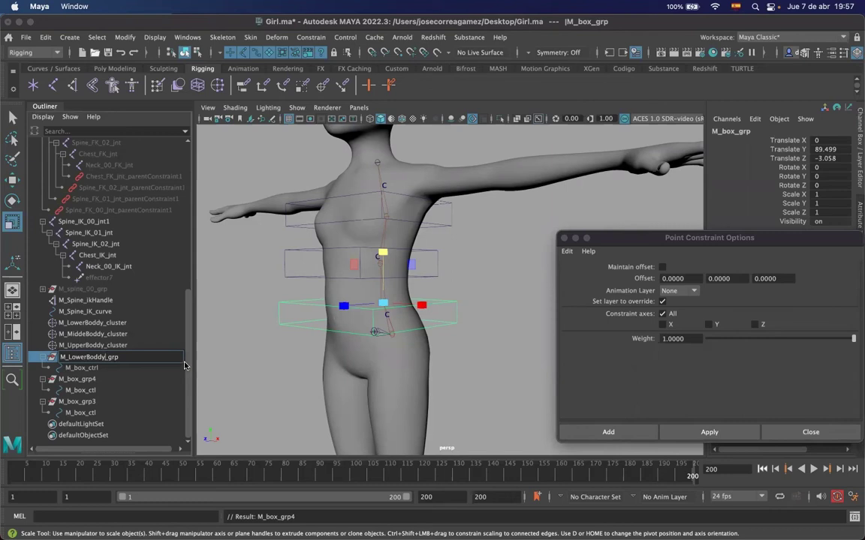
left_click(179, 361)
double_click(87, 359)
key("super+c")
double_click(85, 368)
key("super+v")
type("ctrl")
key("Return")
Name the waist box's group M_Middle and correct the middle cluster's name to M_MiddleBoddy_cluster
left_click(82, 379)
double_click(81, 379)
type("M")
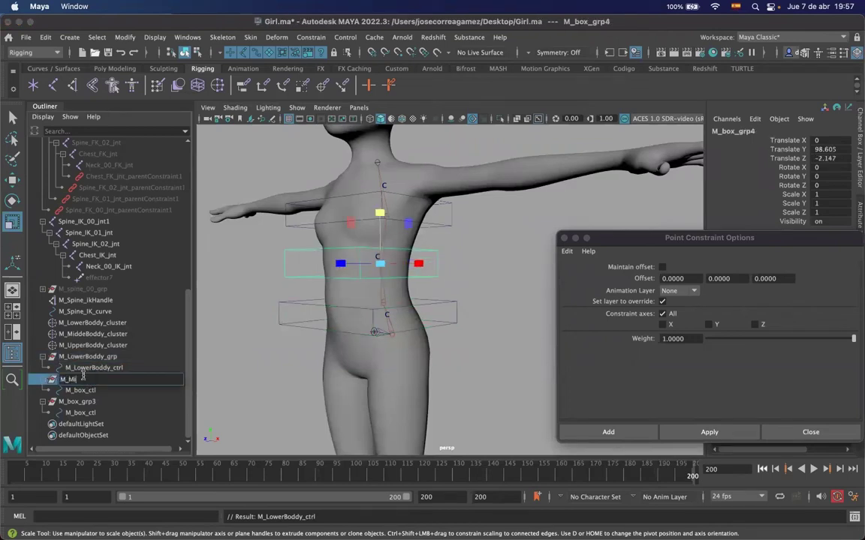
type("_Middle")
double_click(84, 335)
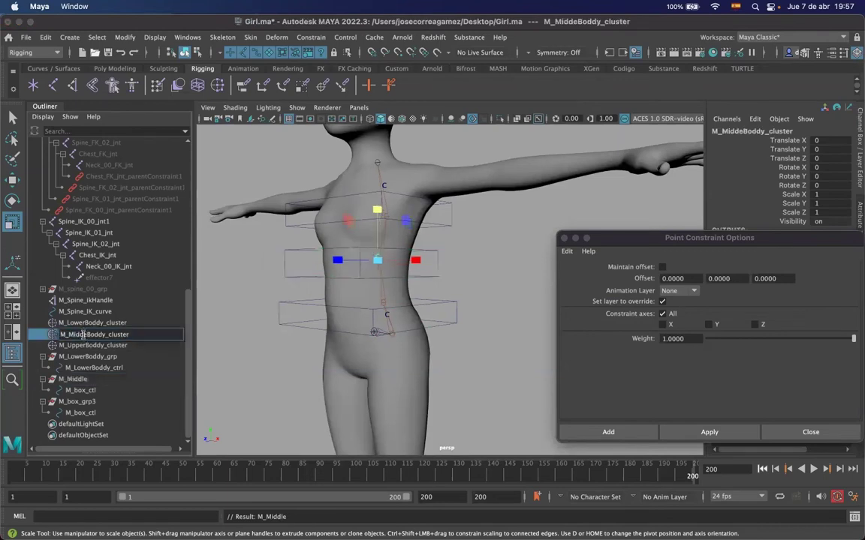
type("l")
Rename the waist box's group as M_MiddleBoddy_grp and its child control as M_MiddleBoddy_ctrl
left_click(105, 378)
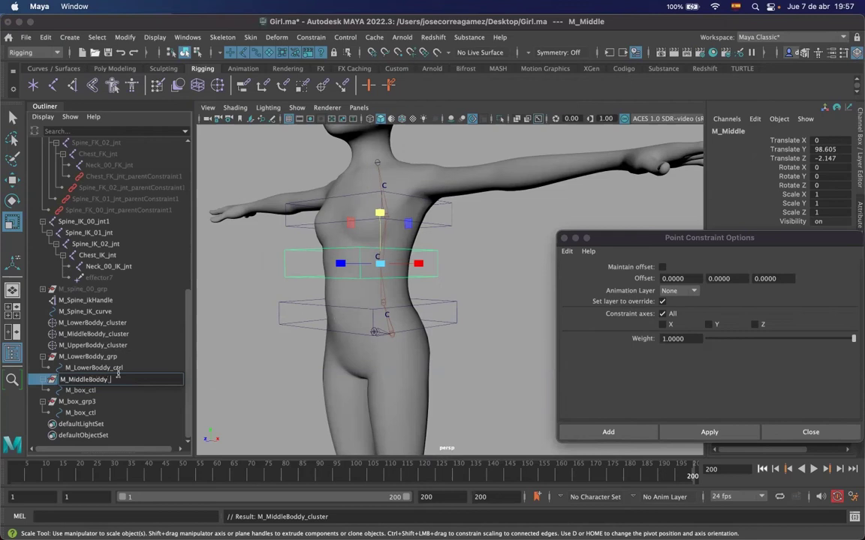
double_click(119, 379)
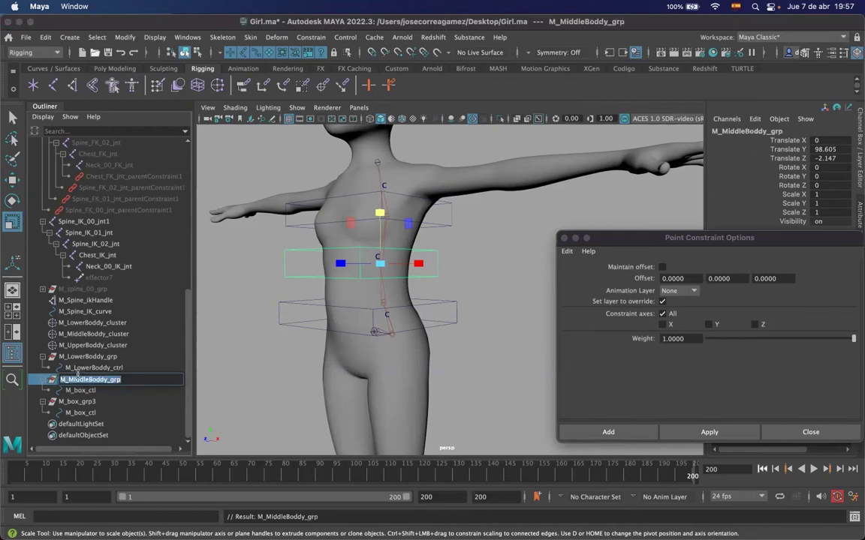
double_click(78, 391)
key("ctrl+v")
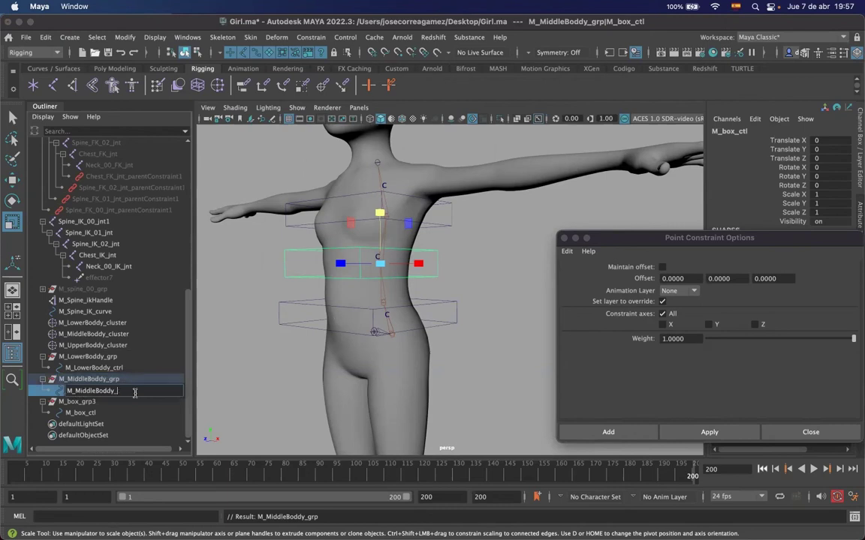
key("Return")
Rename the chest box's group, M_box_grp3, as M_UpperBoddy_grp
double_click(78, 402)
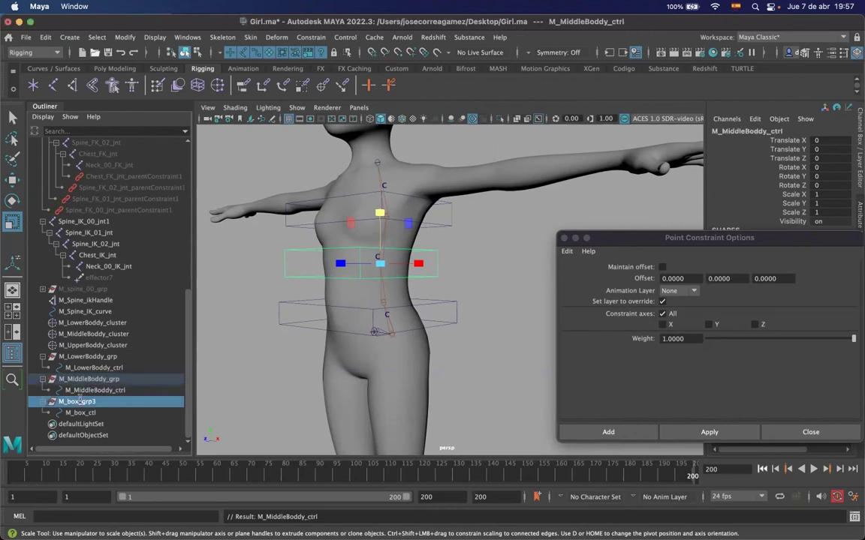
key("Right")
key("BackSpace")
key("BackSpace")
key("BackSpace")
key("BackSpace")
key("BackSpace")
key("BackSpace")
key("BackSpace")
key("BackSpace")
type("Upper")
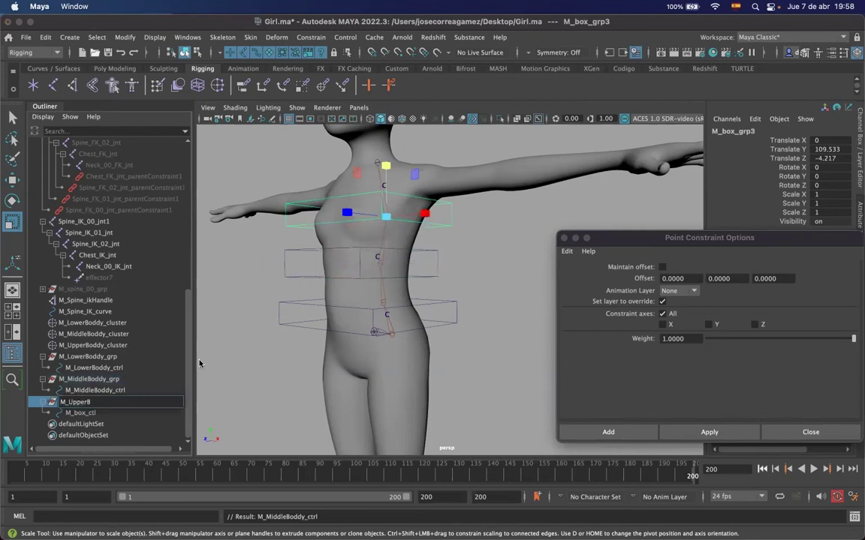
type("oddy_grp")
key("Return")
Rename the control inside M_UpperBoddy_grp as M_UpperBoddy_ctrl
double_click(104, 403)
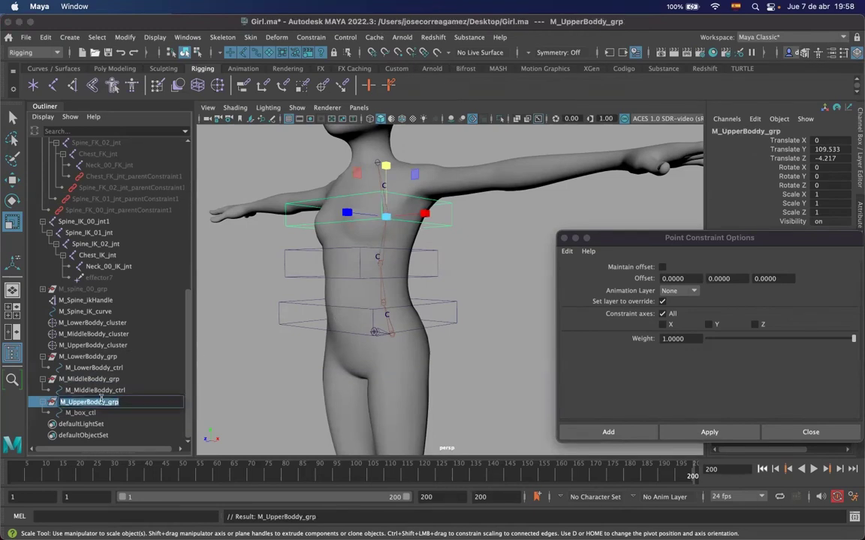
double_click(105, 414)
key("super+v")
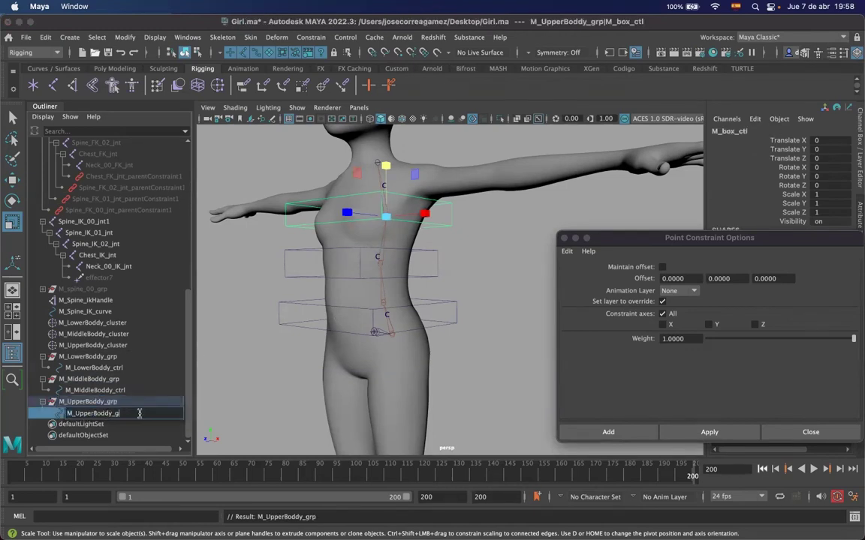
key("Return")
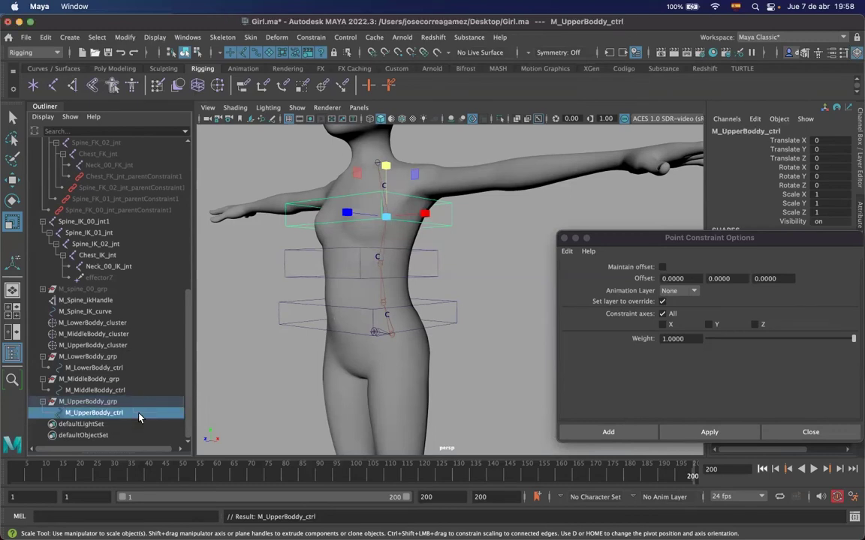
Parent-constrain M_LowerBoddy_cluster to M_LowerBoddy_ctrl with Maintain offset on and all translate and rotate axes constrained
left_click_drag(332, 336, 435, 285, "alt")
middle_click_drag(435, 285, 416, 271, "alt")
left_click(208, 368)
left_click_drag(461, 249, 422, 302)
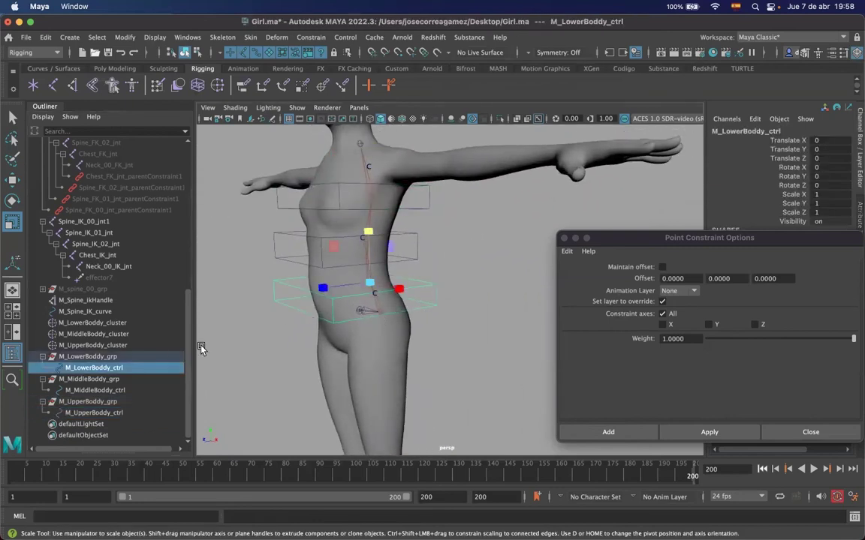
left_click(93, 324, "ctrl")
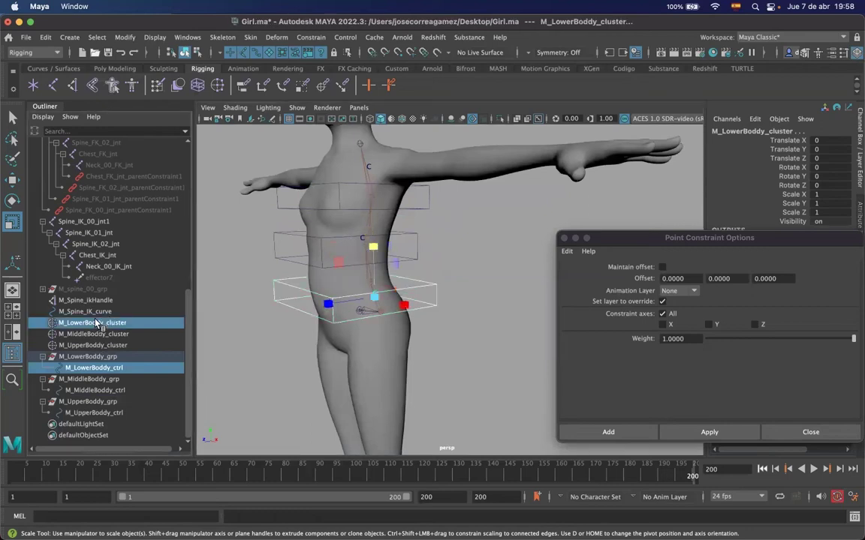
left_click(564, 238)
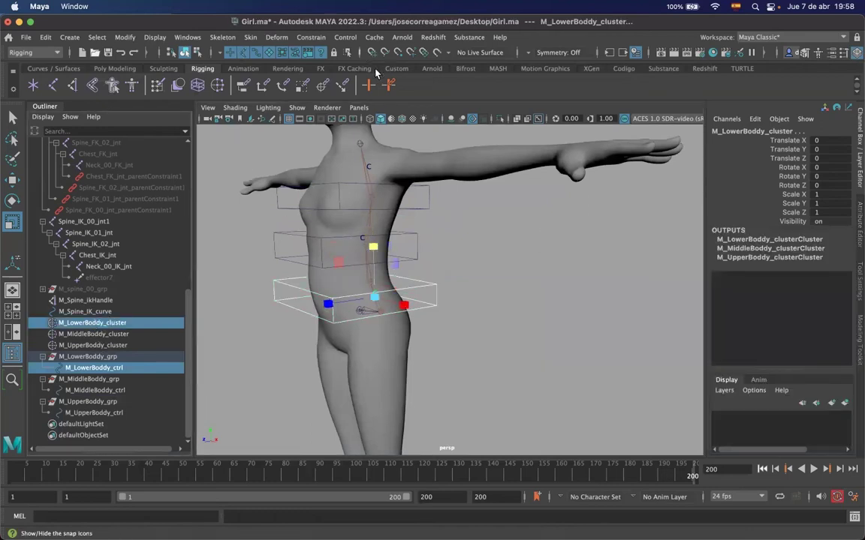
double_click(242, 85)
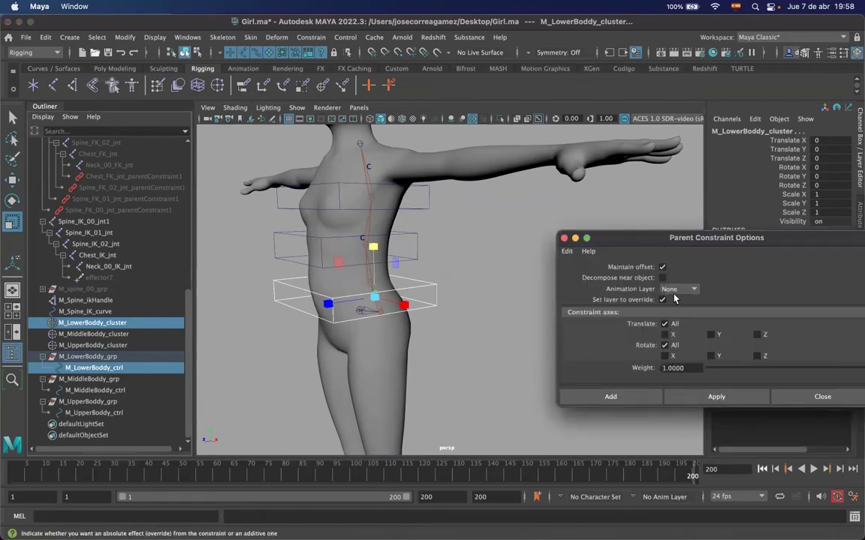
left_click(717, 399)
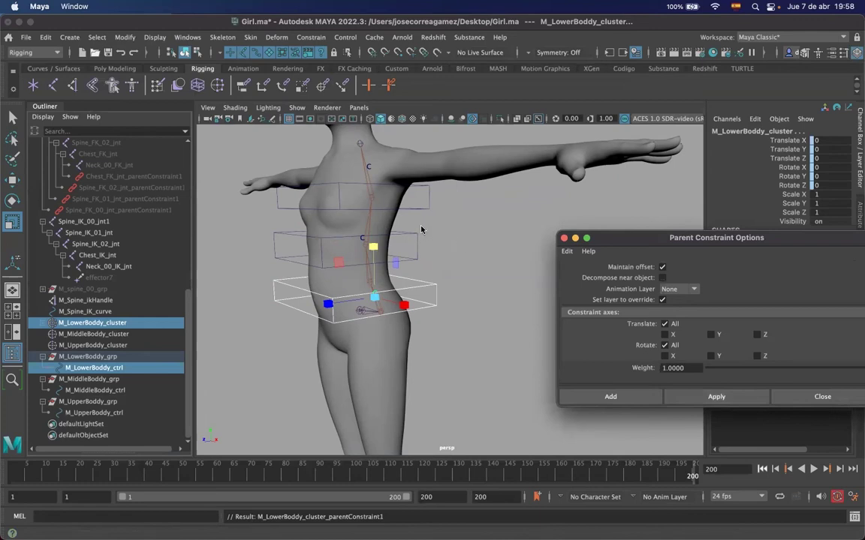
Parent-constrain M_MiddleBoddy_cluster to M_MiddleBoddy_ctrl and M_UpperBoddy_cluster to M_UpperBoddy_ctrl with the same options
left_click(400, 252)
left_click(87, 334, "ctrl")
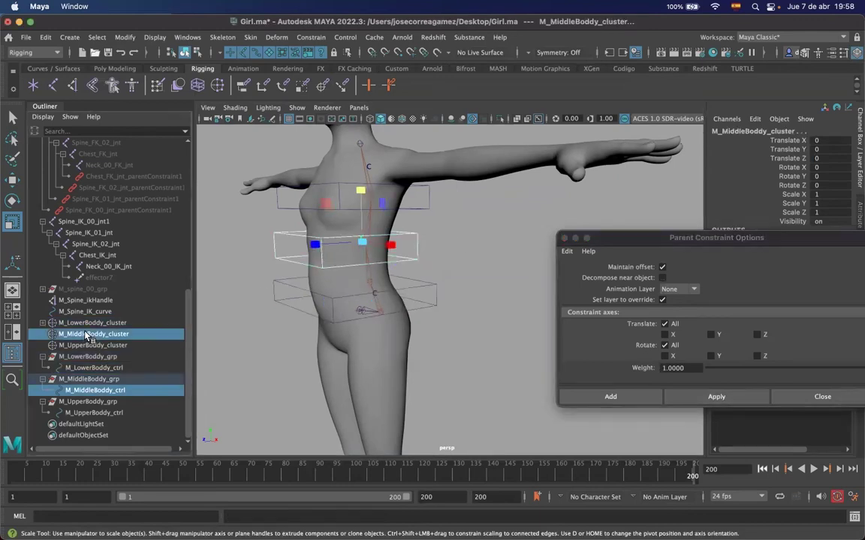
left_click(714, 396)
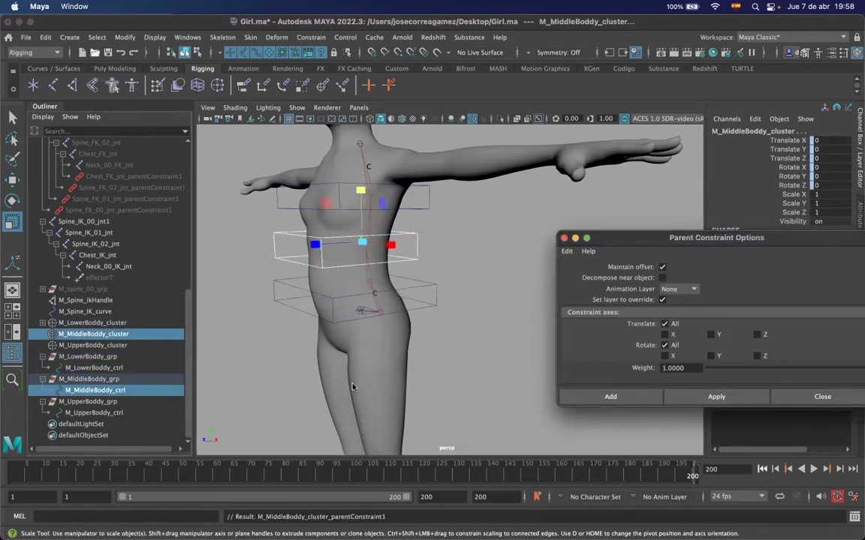
left_click(93, 413)
left_click(134, 346, "ctrl")
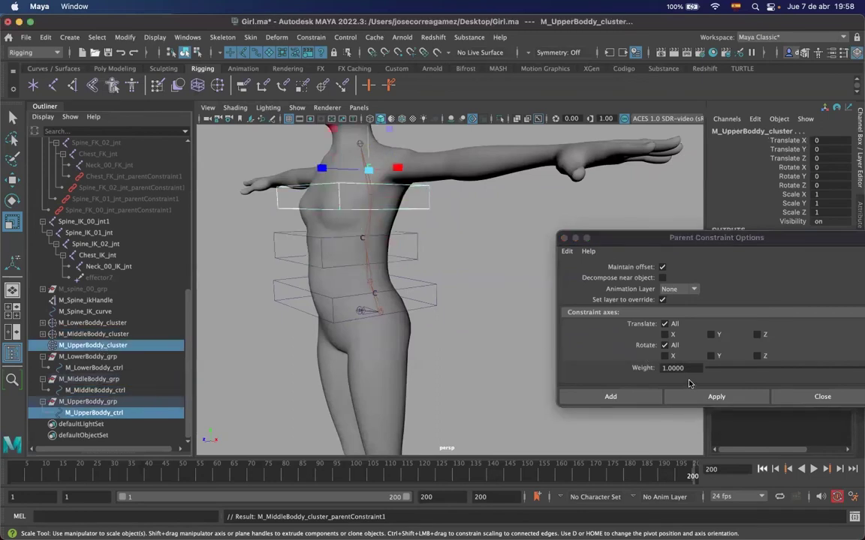
left_click(715, 396)
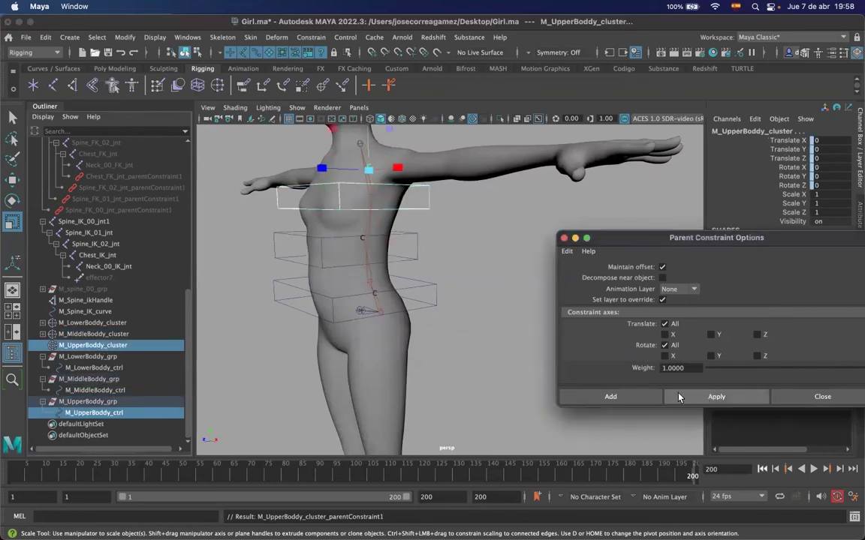
Test the lower, middle and upper body controls by moving each one and undoing the moves
left_click(437, 219)
left_click(432, 303)
key("w")
left_click_drag(347, 300, 403, 283, "alt")
key("super+z")
left_click(425, 251)
left_click_drag(367, 248, 346, 250)
key("ctrl+z")
key("ctrl+z")
key("ctrl+z")
left_click(376, 197)
left_click_drag(376, 197, 358, 201)
key("super+z")
left_click_drag(440, 229, 411, 224, "alt")
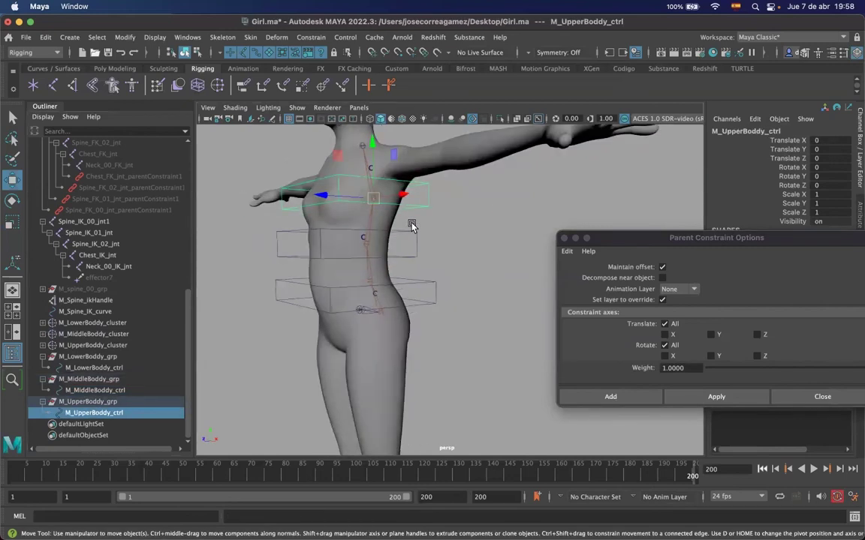
Test rotating the upper, middle and lower body controls, undoing each rotation
key("e")
left_click_drag(297, 150, 324, 142)
key("super+z")
mouse_move(462, 247)
left_mouse_down("alt")
mouse_move(437, 258)
mouse_move(469, 254)
left_mouse_up("alt")
left_click(468, 254)
left_click(404, 258)
left_click_drag(355, 226, 324, 172)
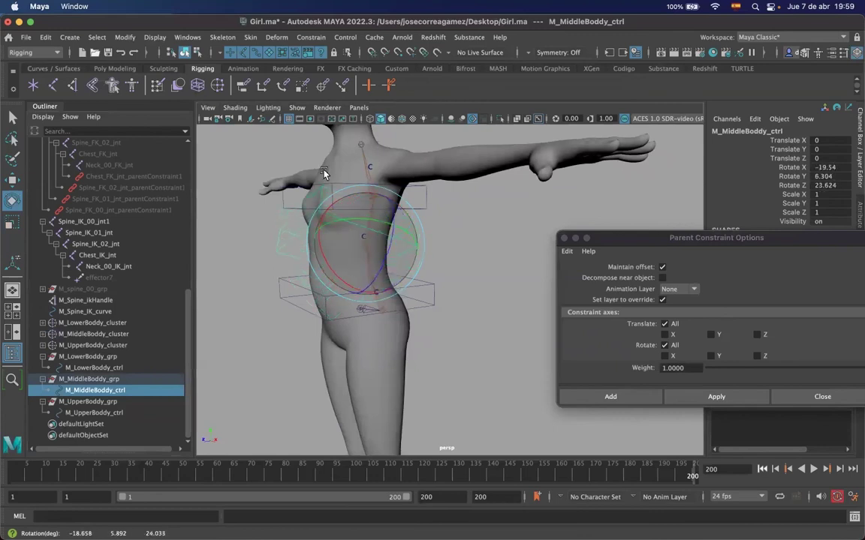
key("super+z")
left_click_drag(450, 271, 373, 270, "alt")
left_click(424, 307)
key("ctrl+z")
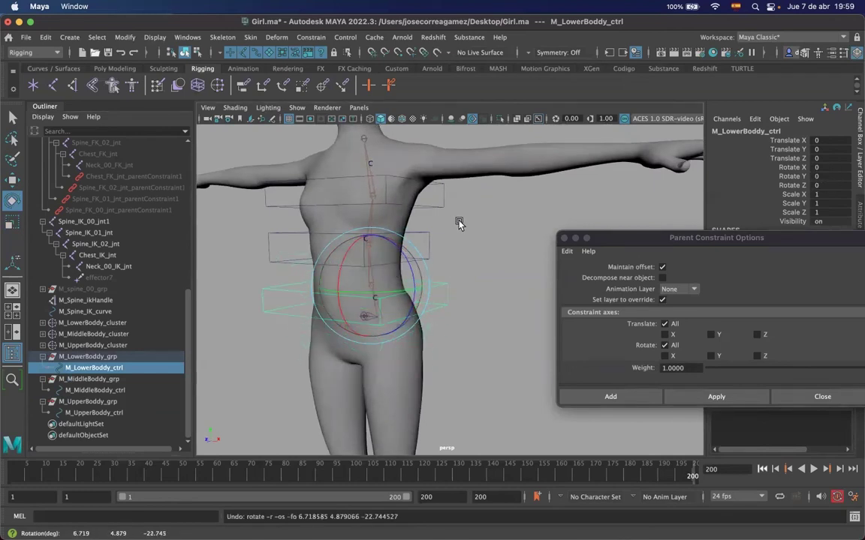
Repeat the rotation test on the upper, middle and lower body controls and restore their zero pose
left_click_drag(447, 251, 370, 219, "alt")
left_click(480, 216)
key("ctrl+z")
right_click_drag(448, 294, 535, 282, "alt")
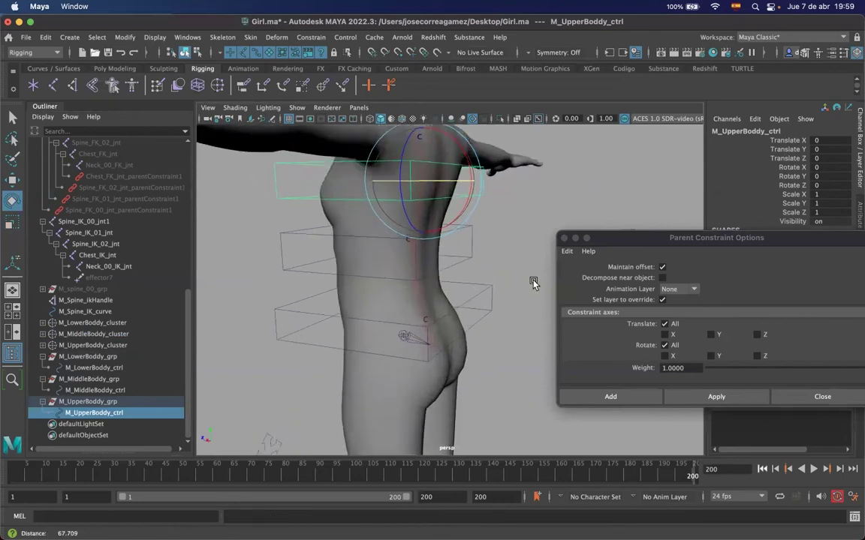
middle_click_drag(485, 253, 472, 282, "alt")
left_click_drag(473, 281, 424, 205, "alt")
key("ctrl+z")
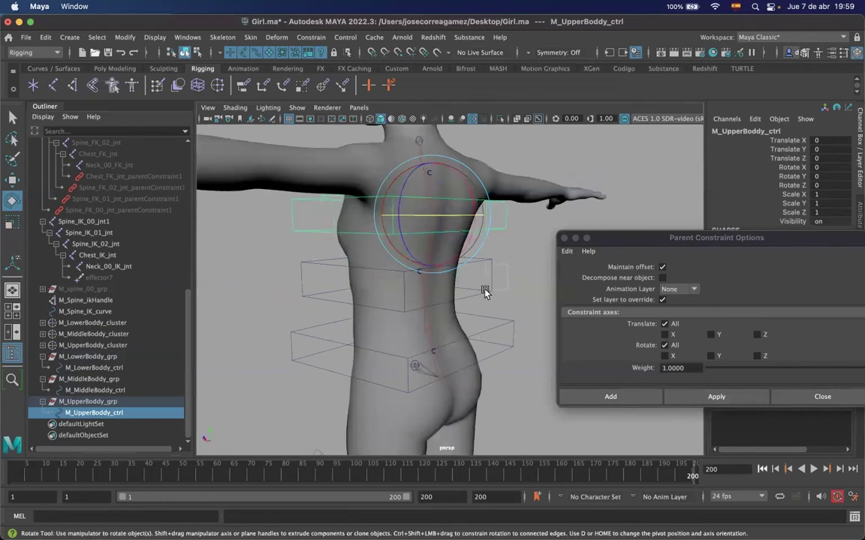
left_click(484, 292)
left_click_drag(453, 285, 484, 287)
left_click(460, 344)
left_click_drag(460, 343, 441, 326)
middle_click_drag(462, 227, 437, 253, "alt")
left_click_drag(436, 254, 427, 276, "alt")
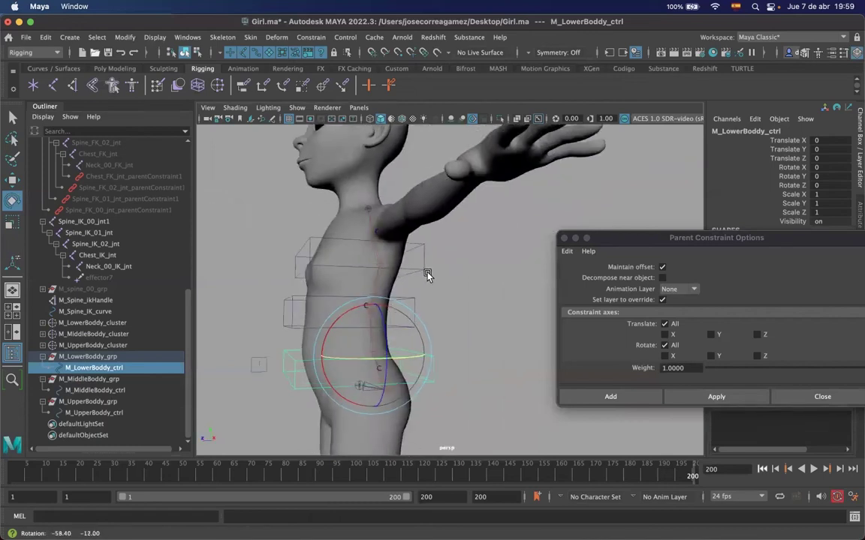
Close the Parent Constraint options and create two locators at the origin
left_click(564, 237)
left_click_drag(553, 240, 536, 243, "alt")
right_click_drag(536, 243, 521, 277, "alt")
left_click_drag(521, 278, 353, 217, "alt")
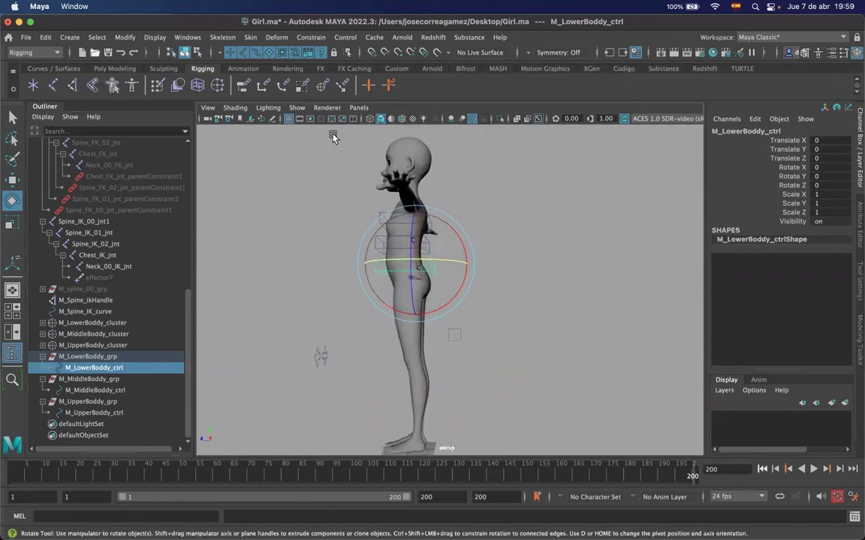
left_click(34, 85)
left_click(33, 85)
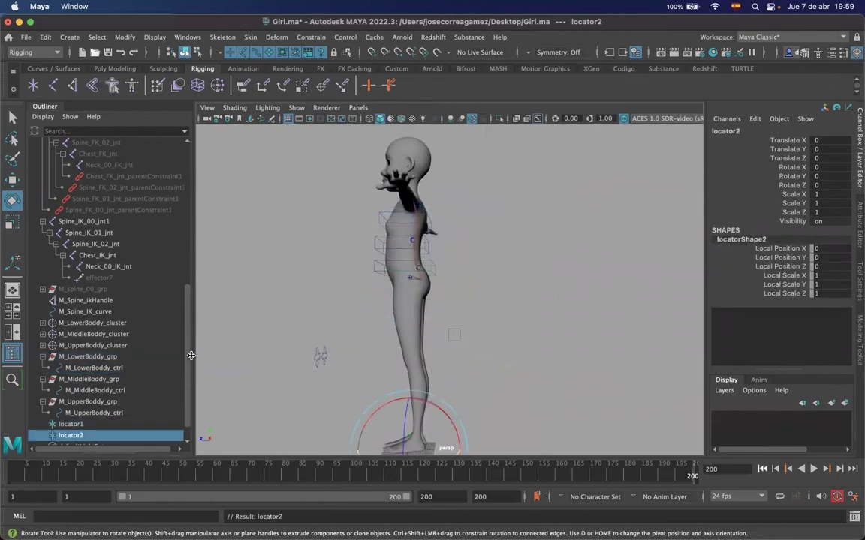
Rename locator1 as Top and locator2 as Bottom
scroll(168, 346, "down", 2)
left_click(70, 401)
double_click(69, 402)
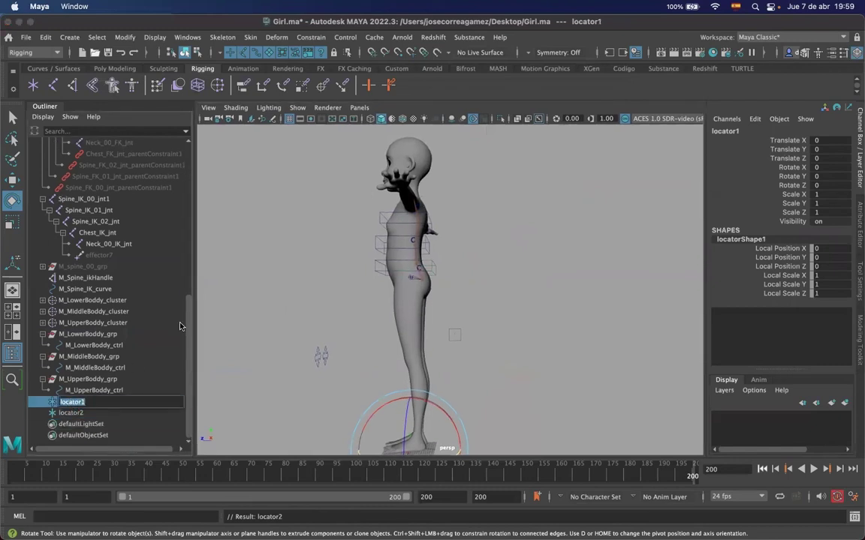
type("Top")
left_click(75, 413)
double_click(75, 413)
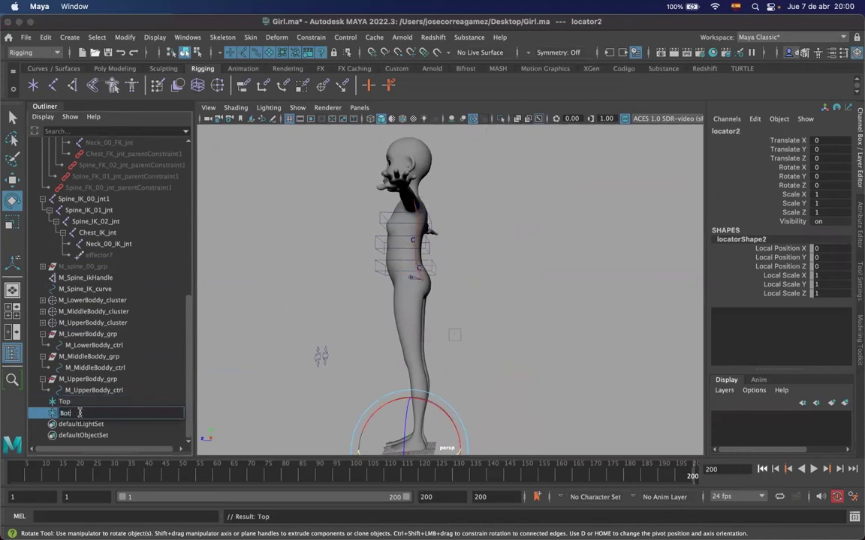
key("Return")
middle_click_drag(511, 372, 511, 351, "alt")
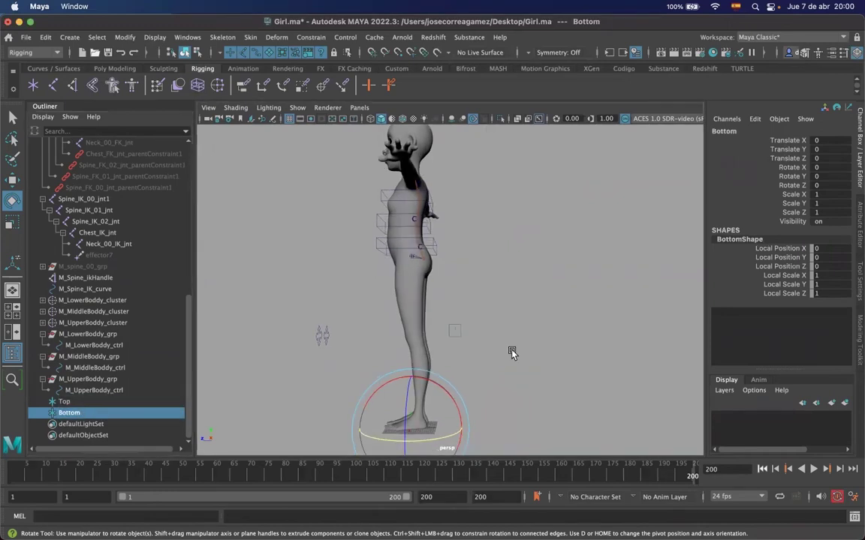
left_click(340, 369)
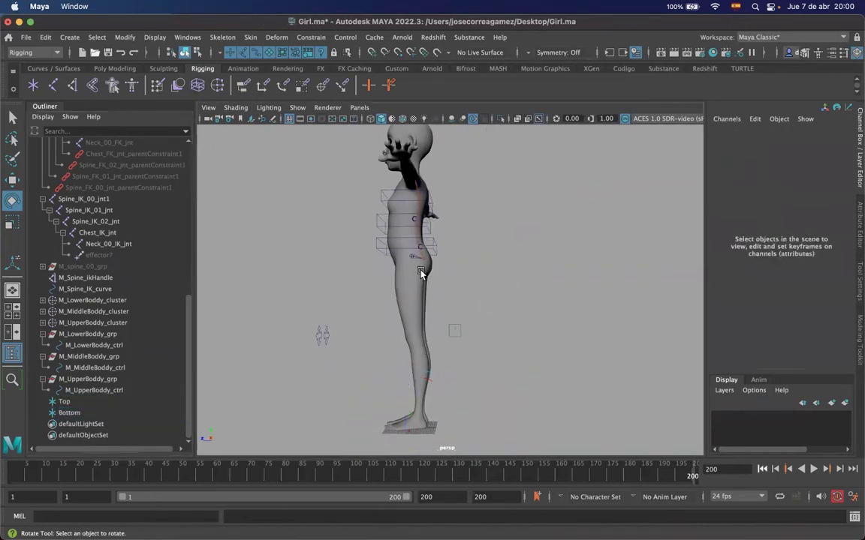
right_click_drag(432, 319, 488, 303, "alt")
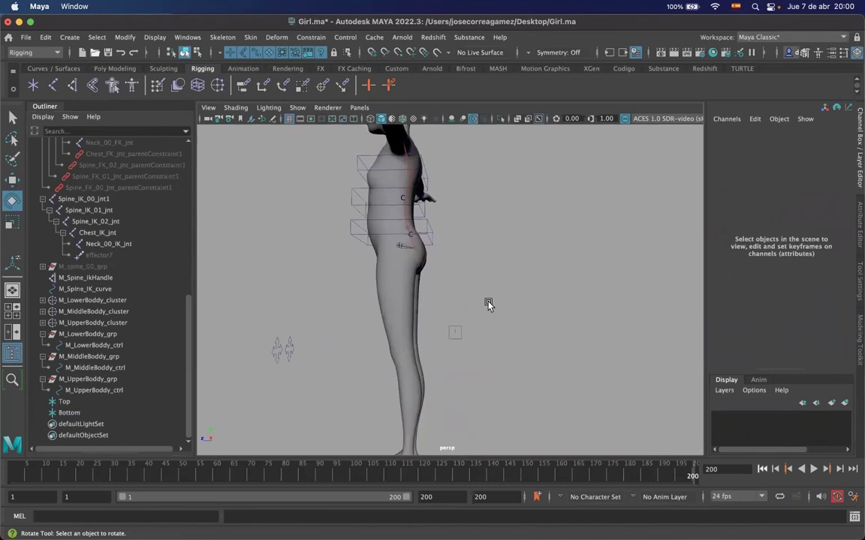
Parent the Bottom locator under the base spine joint Spine_IK_00_jnt1
left_click(65, 401)
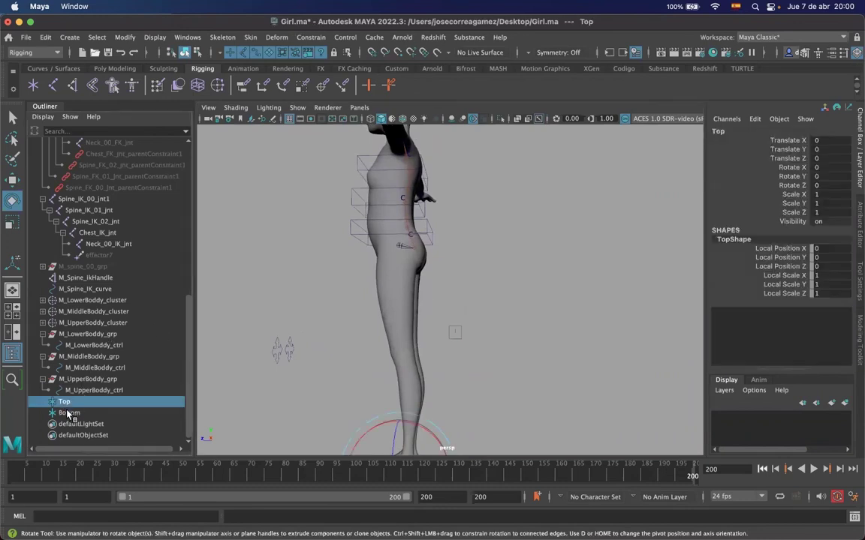
left_click(66, 412)
left_click(66, 402)
left_click(65, 412)
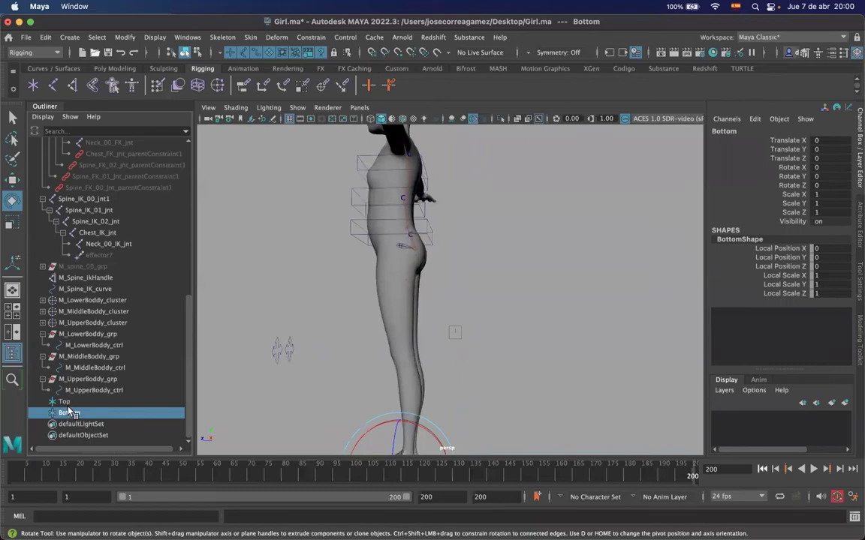
middle_click_drag(427, 364, 415, 308, "alt")
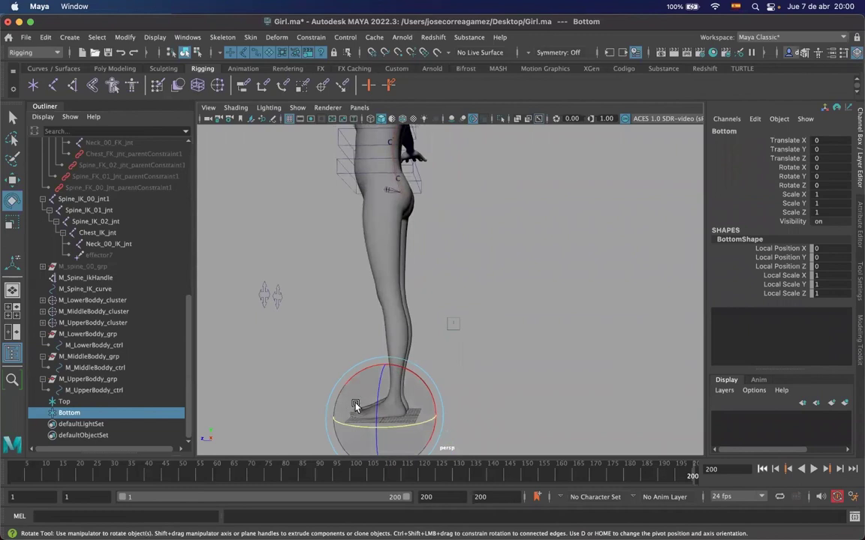
right_click_drag(488, 211, 623, 236, "alt")
middle_click_drag(448, 221, 463, 333, "alt")
left_click(393, 239, "shift")
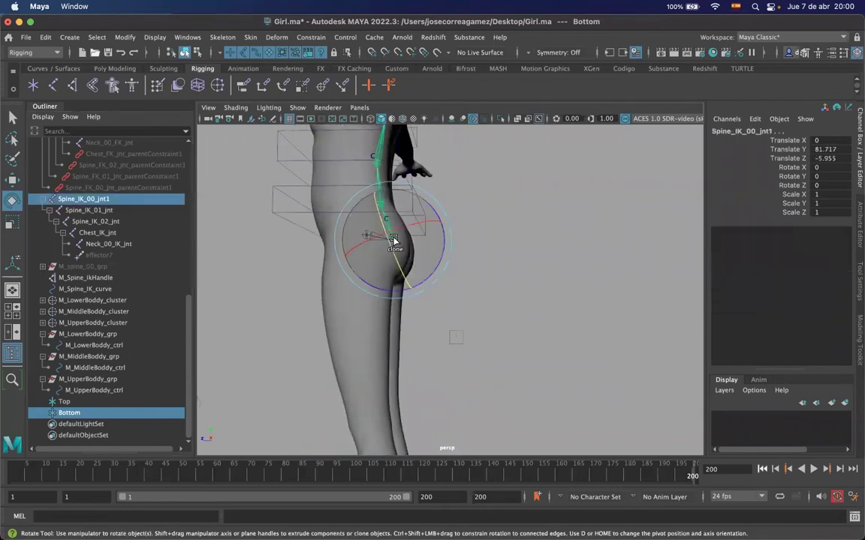
key("p")
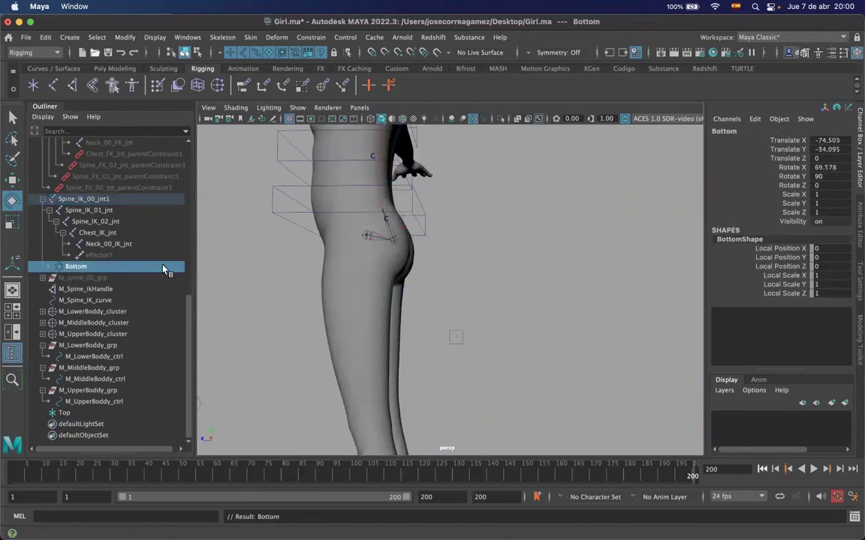
Parent the Top locator under the Neck_00_IK_jnt joint at the upper end of the IK spine
left_click(60, 414)
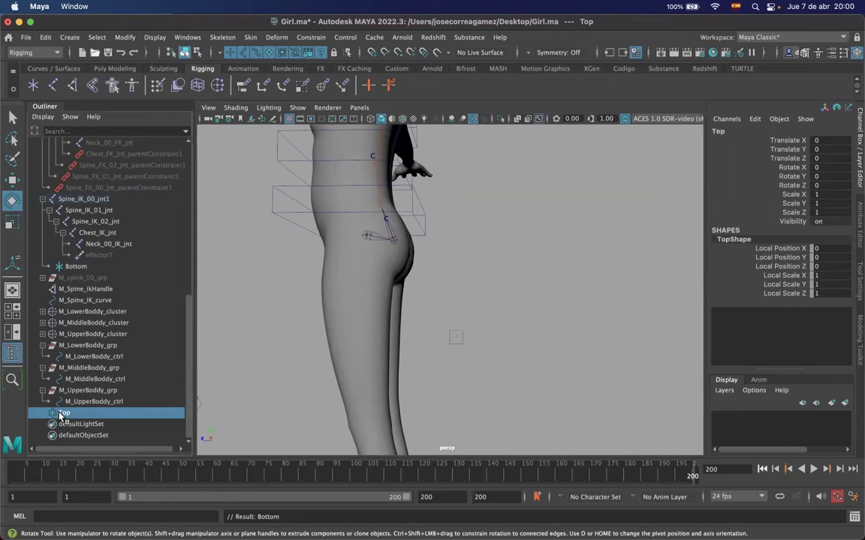
middle_click_drag(360, 169, 323, 336, "alt")
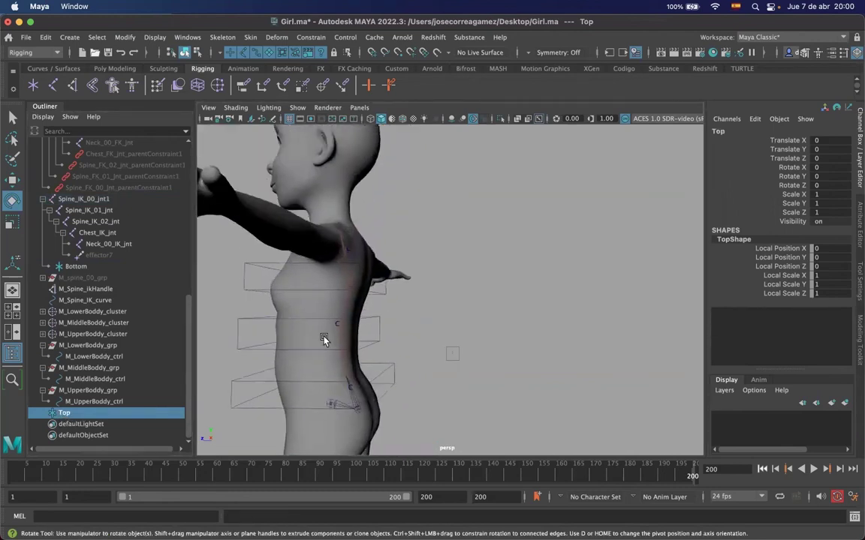
scroll(330, 209, "up", 3)
left_click(303, 205)
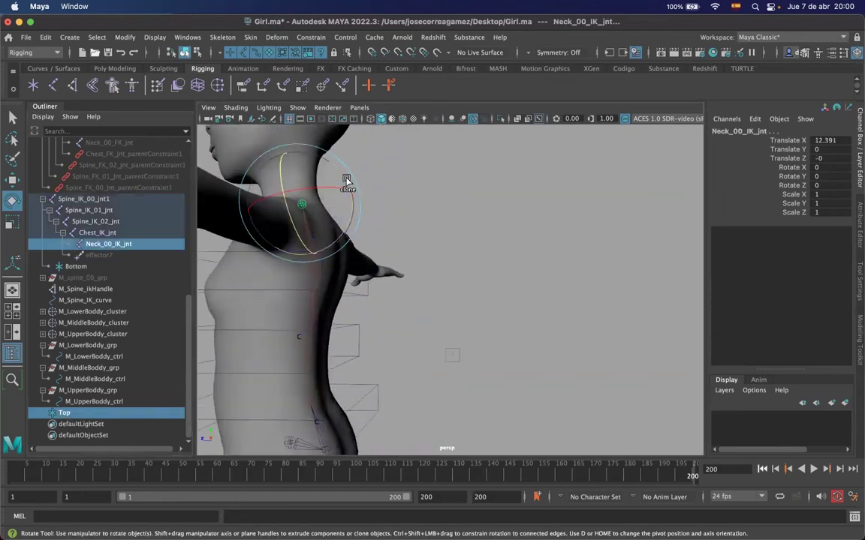
key("p")
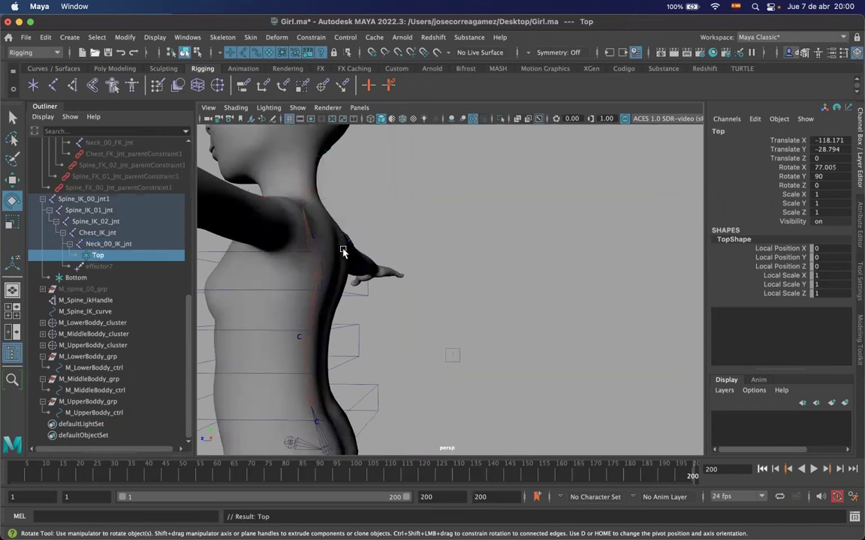
Set all Translate and Rotate values of the Bottom locator to 0 so it snaps to its parent joint
left_click(452, 237)
left_click(96, 255)
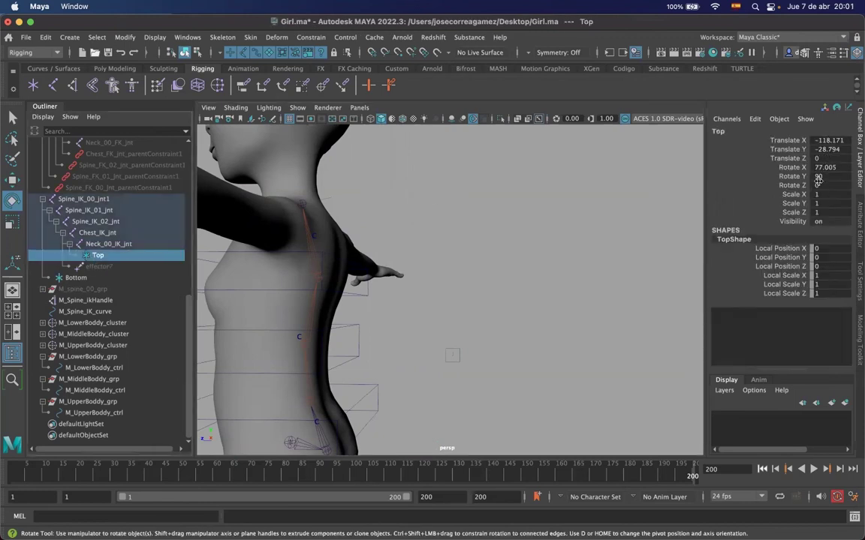
left_click(75, 279)
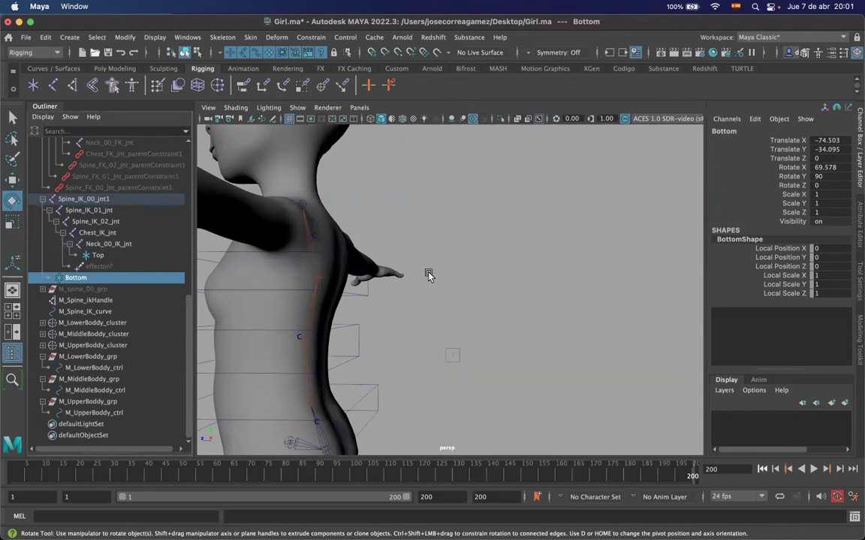
left_click(829, 140)
left_click_drag(829, 141, 816, 182)
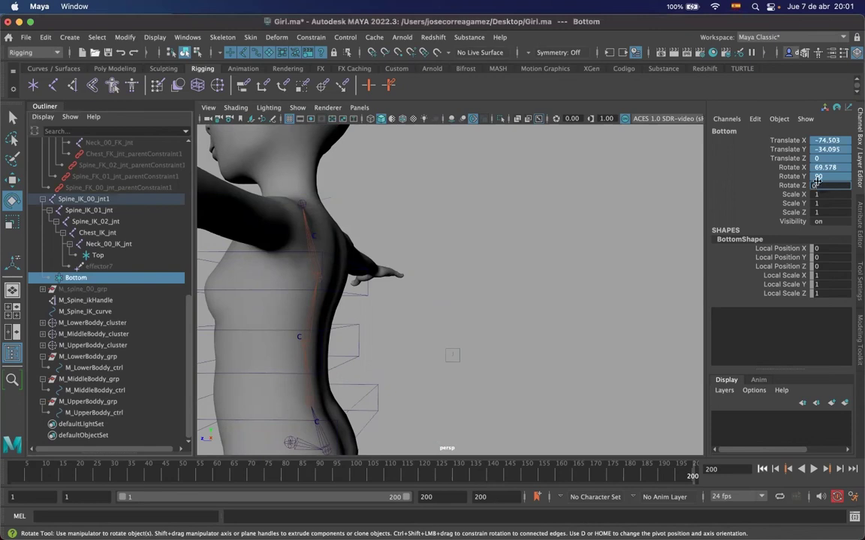
key("Return")
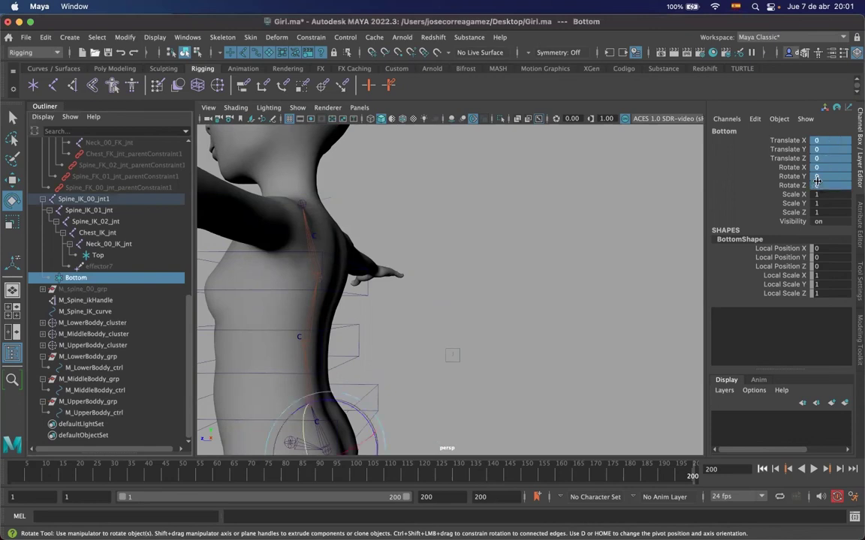
Hide the body_geo mesh to expose the spine joints and locators
left_click(98, 256)
double_click(821, 186)
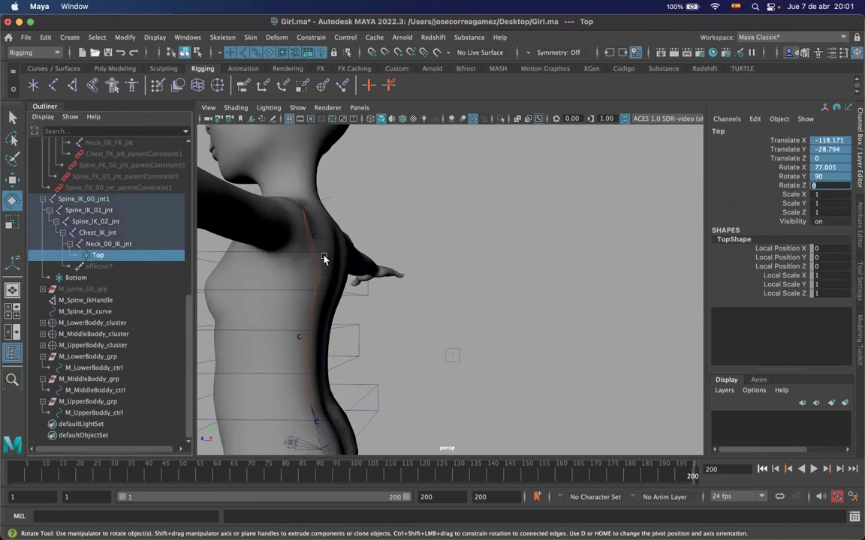
left_click(252, 316)
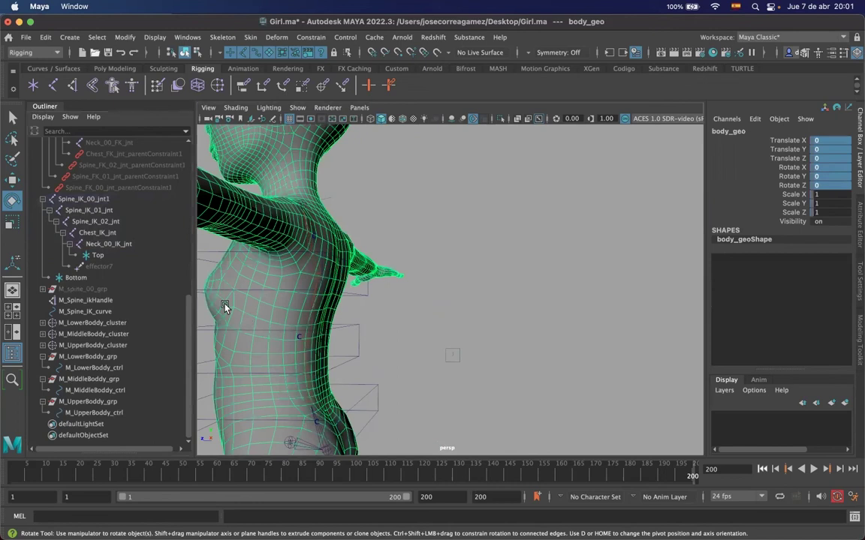
key("ctrl+h")
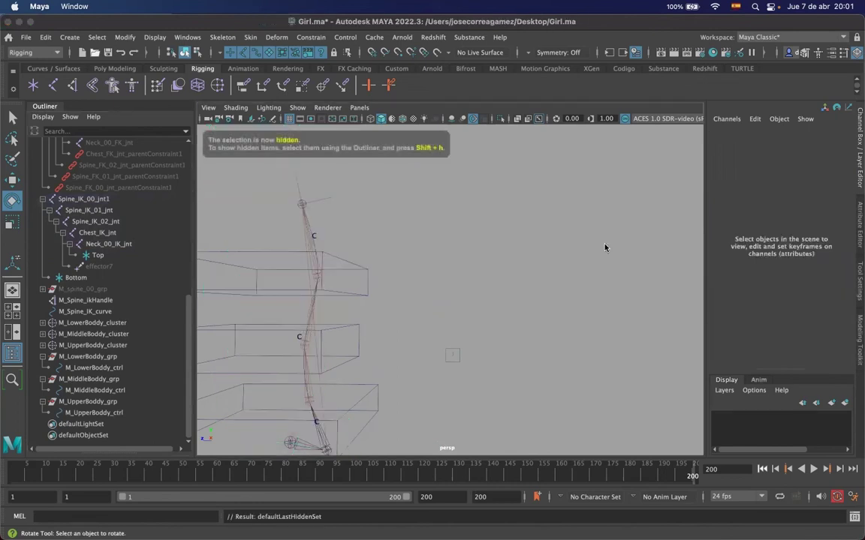
Set all Translate and Rotate values of the Top locator to 0 so it snaps to the neck joint
left_click(102, 256)
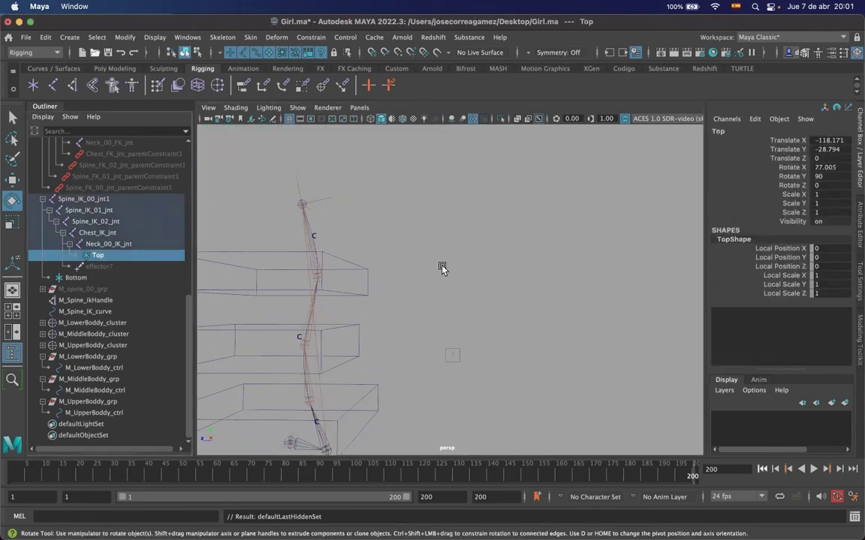
key("w")
middle_click_drag(421, 250, 494, 199, "alt")
right_click_drag(494, 199, 366, 264, "alt")
left_click_drag(424, 337, 459, 316, "alt")
middle_click_drag(460, 316, 398, 195, "alt")
middle_click_drag(470, 271, 459, 247, "alt")
left_click_drag(459, 248, 463, 288, "alt")
left_click_drag(832, 139, 830, 185)
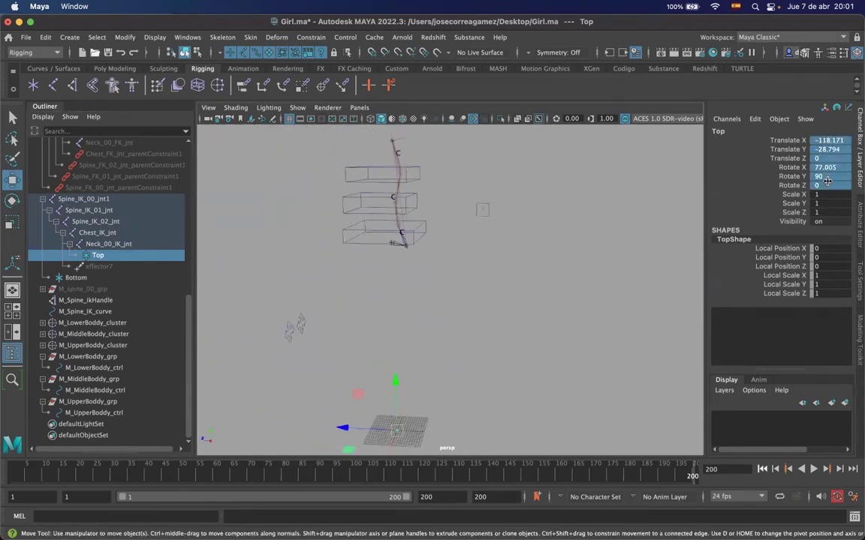
left_click(398, 424)
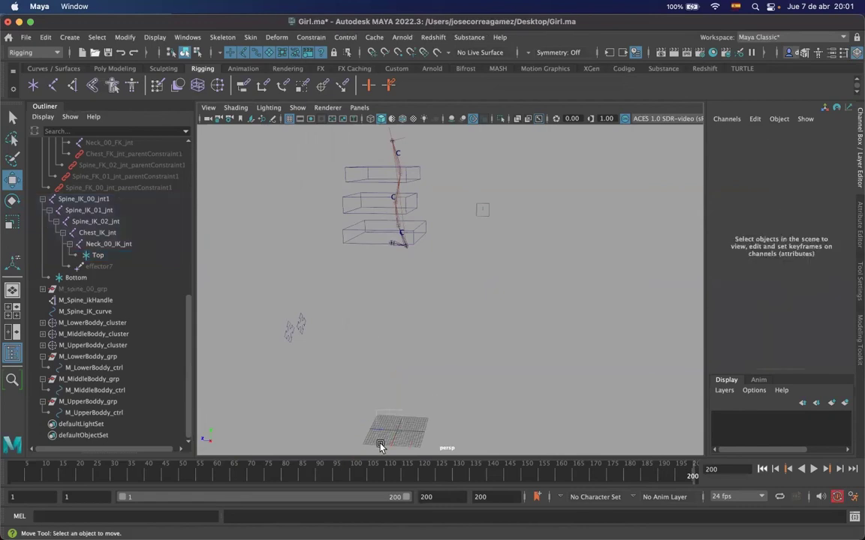
left_click(381, 446)
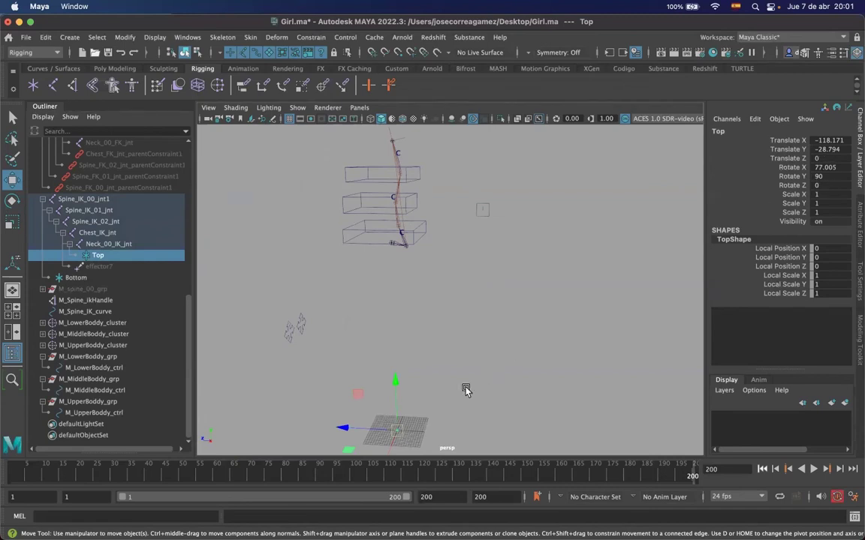
left_click_drag(828, 151, 809, 186)
key("Return")
Move the Top and Bottom locators together behind the spine, to a Translate Y of about 16.6
middle_click_drag(511, 216, 485, 291, "alt")
right_click_drag(359, 242, 443, 247, "alt")
middle_click_drag(301, 183, 376, 207, "alt")
right_click_drag(376, 207, 497, 188, "alt")
middle_click_drag(442, 334, 441, 312, "alt")
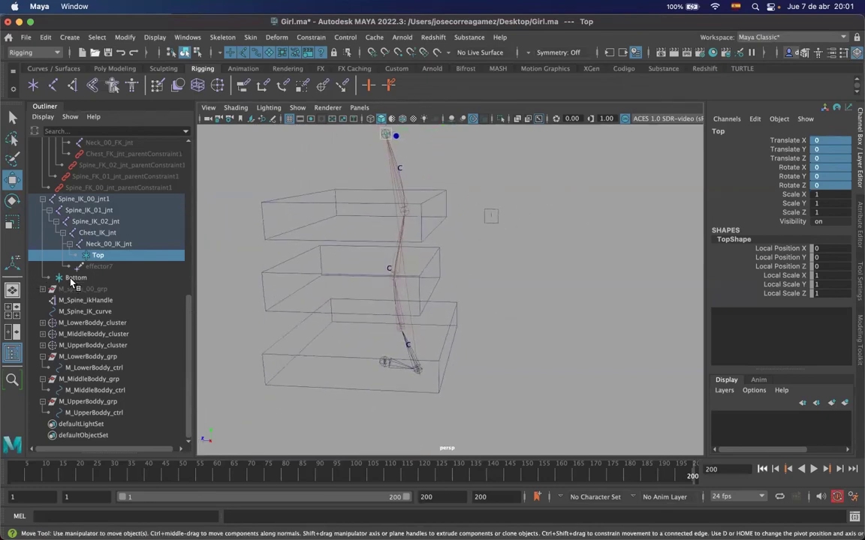
left_click(74, 278)
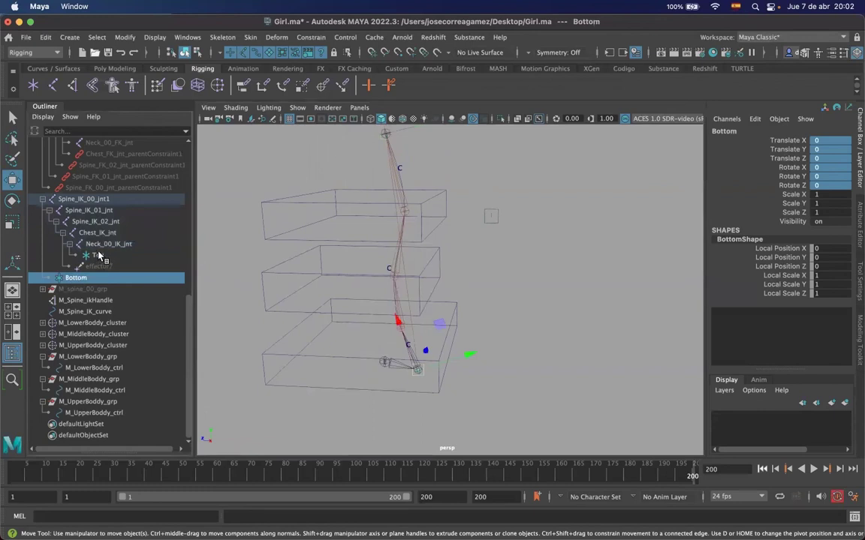
left_click(99, 256, "super")
middle_click_drag(448, 292, 442, 316, "alt")
middle_click_drag(433, 148, 554, 162)
left_click_drag(554, 162, 395, 245, "alt")
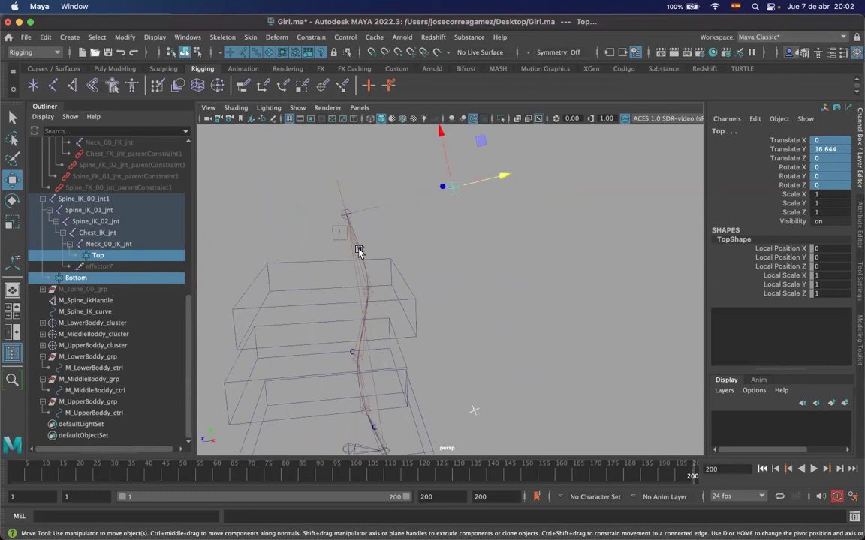
left_click_drag(406, 237, 493, 315, "alt")
middle_click_drag(492, 315, 503, 261, "alt")
scroll(494, 293, "down", 3)
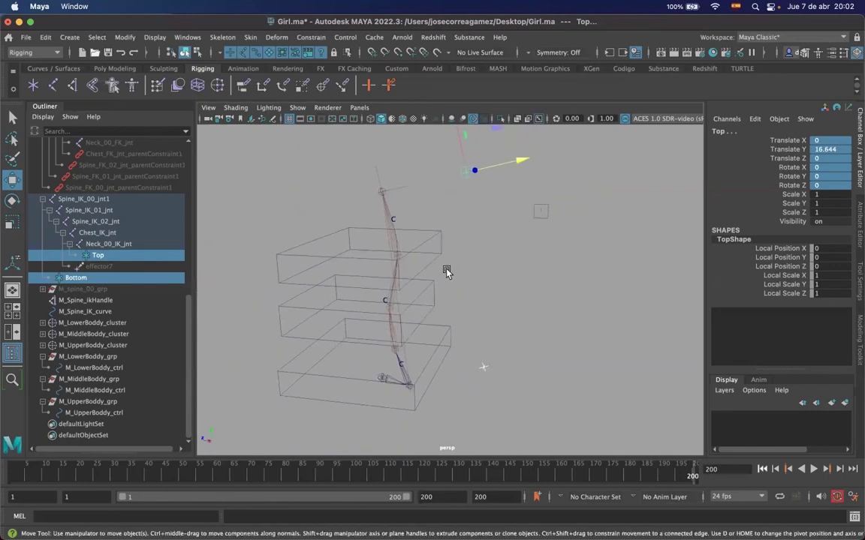
Unparent the Top and Bottom locators from the IK joints, keeping them behind the spine
left_click(100, 256)
middle_click_drag(89, 440, 89, 441)
left_click(74, 267)
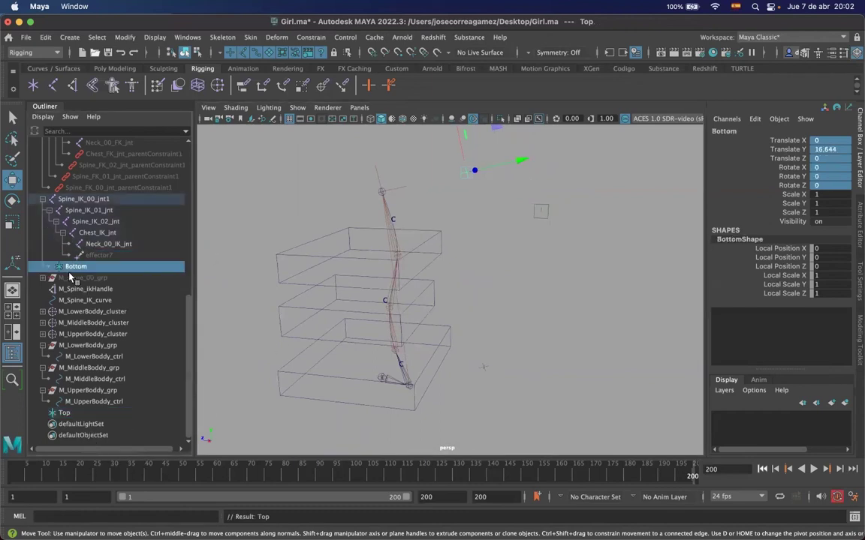
key("shift+p")
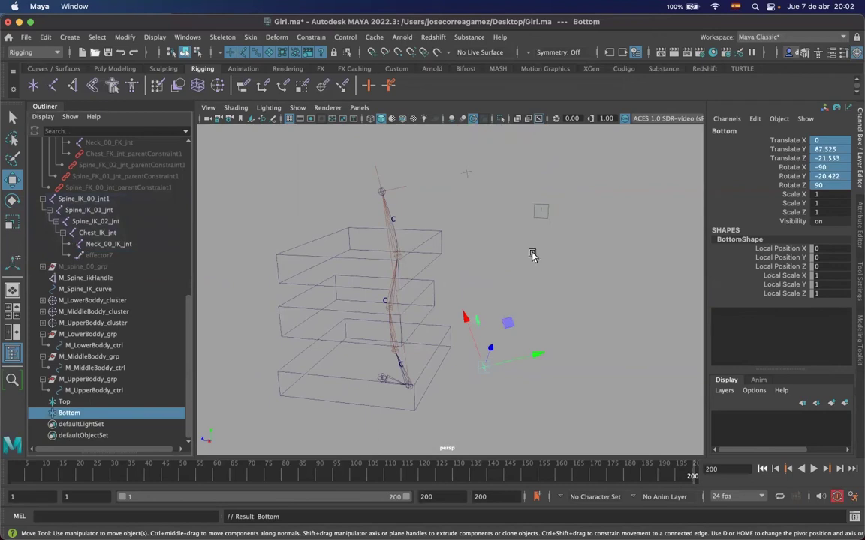
left_click(532, 253)
left_click(484, 366)
left_click(466, 173)
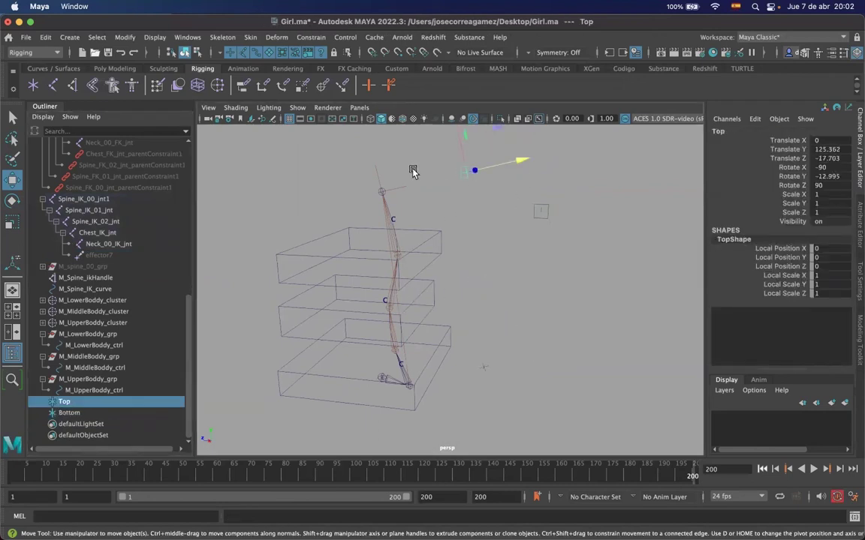
Enable the advanced twist controls in the IK solver attributes of M_Spine_ikHandle
left_click(381, 193)
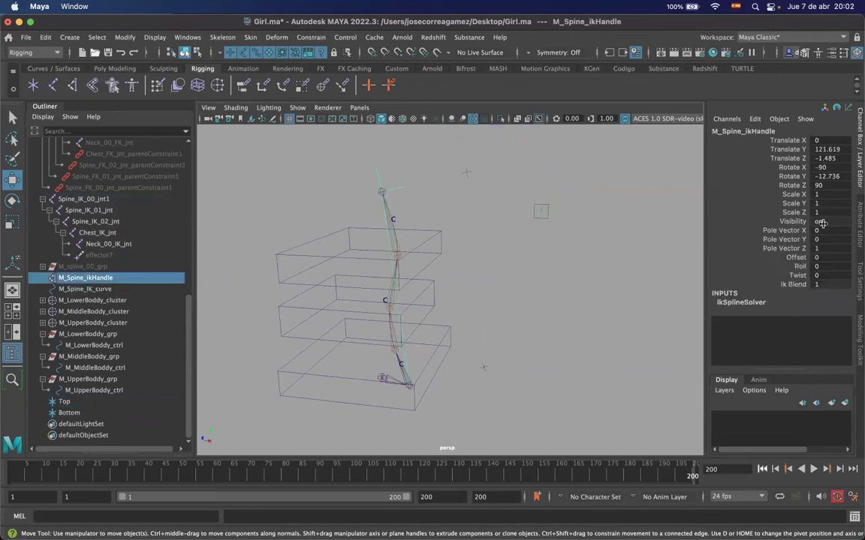
left_click(857, 225)
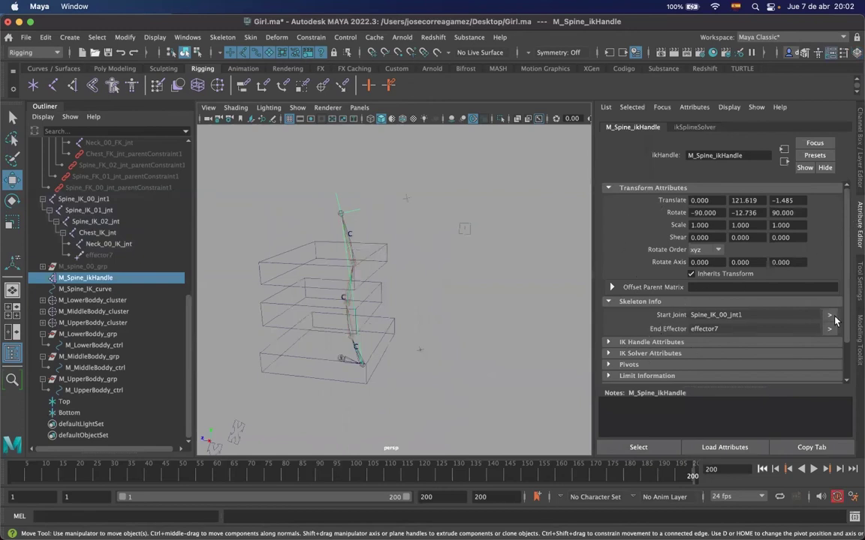
scroll(841, 318, "down", 3)
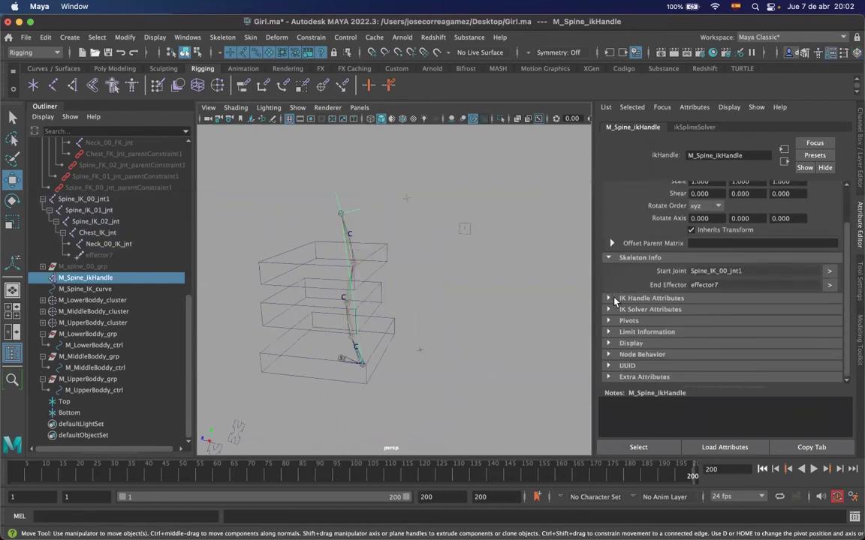
left_click(609, 299)
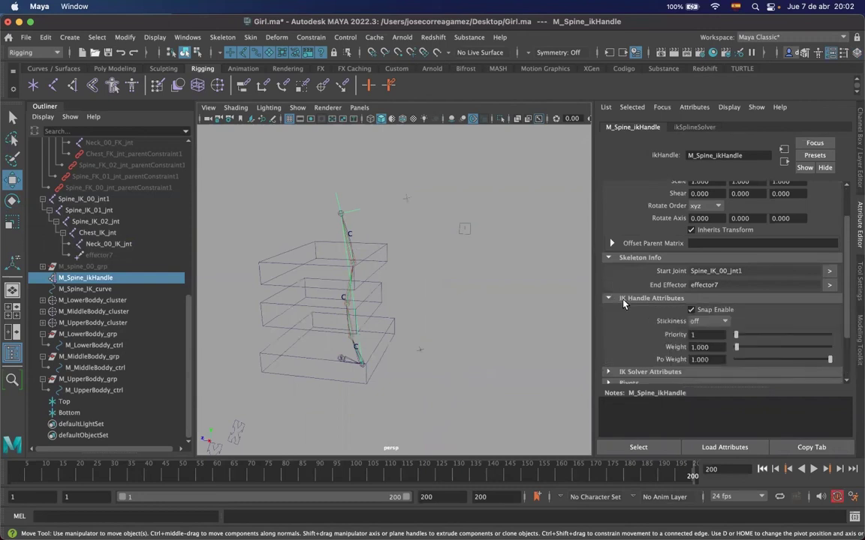
scroll(839, 315, "down", 3)
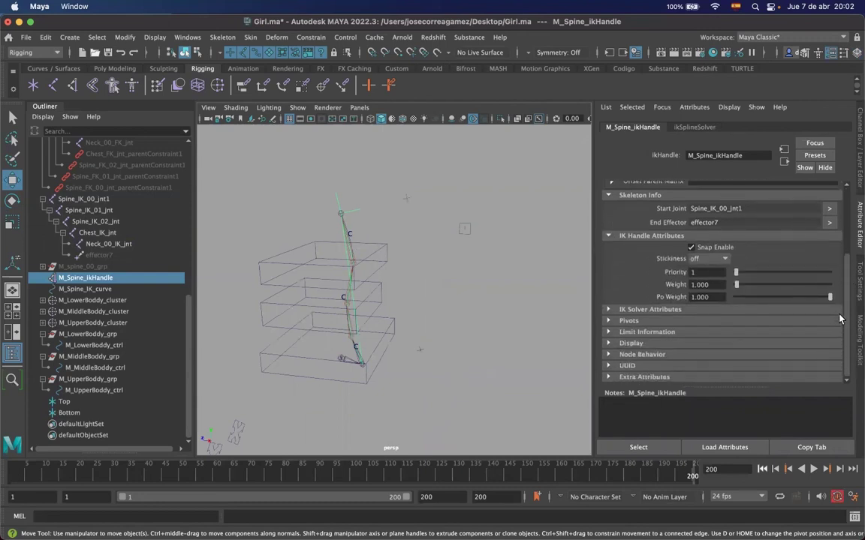
left_click(609, 310)
scroll(841, 289, "down", 4)
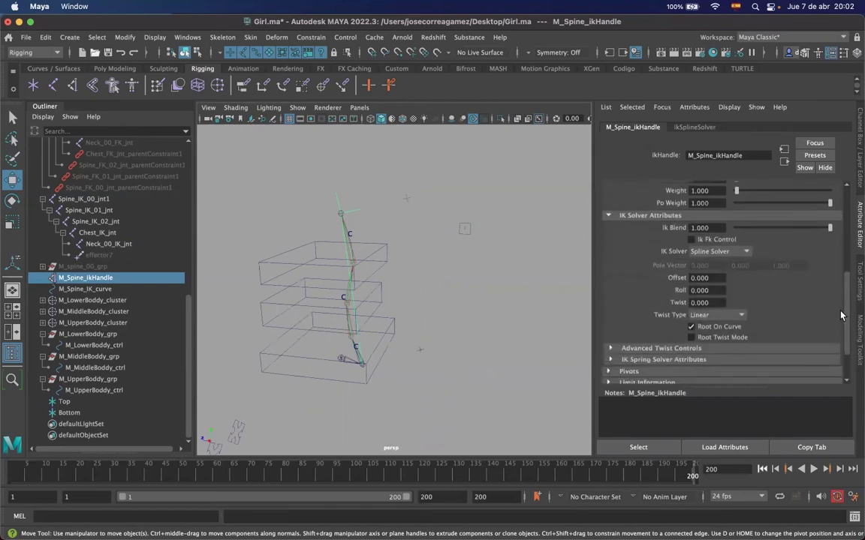
scroll(839, 310, "up", 4)
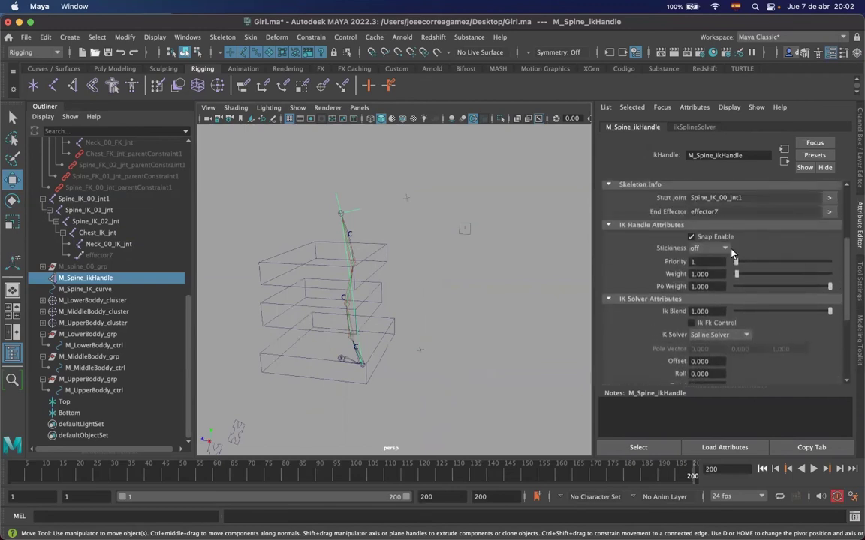
left_click(608, 226)
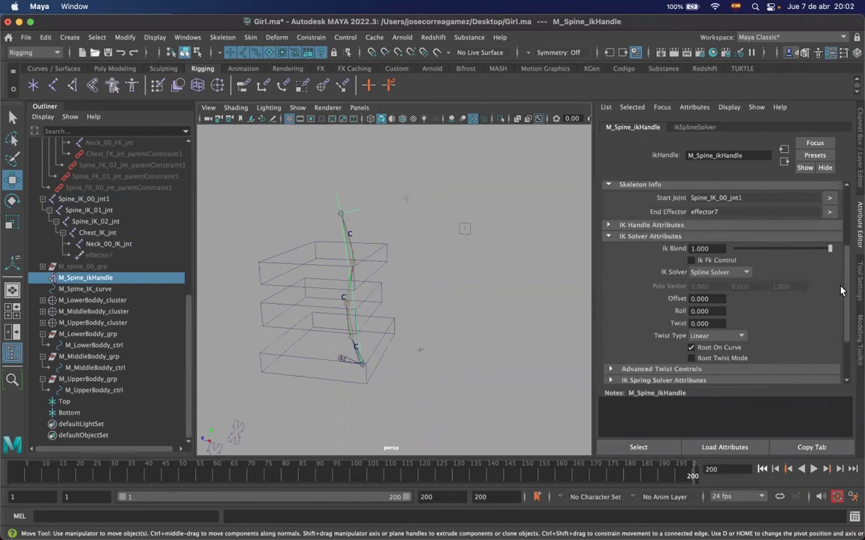
scroll(630, 322, "down", 4)
left_click(610, 298)
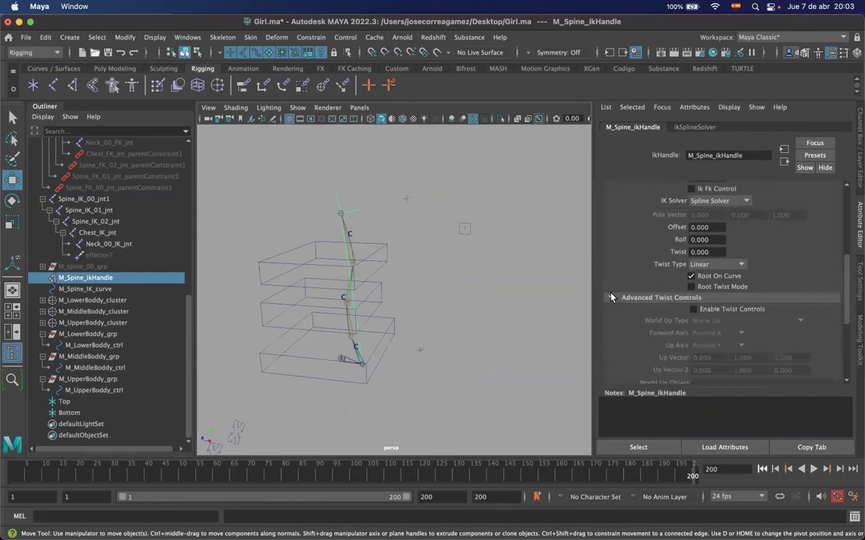
left_click(693, 310)
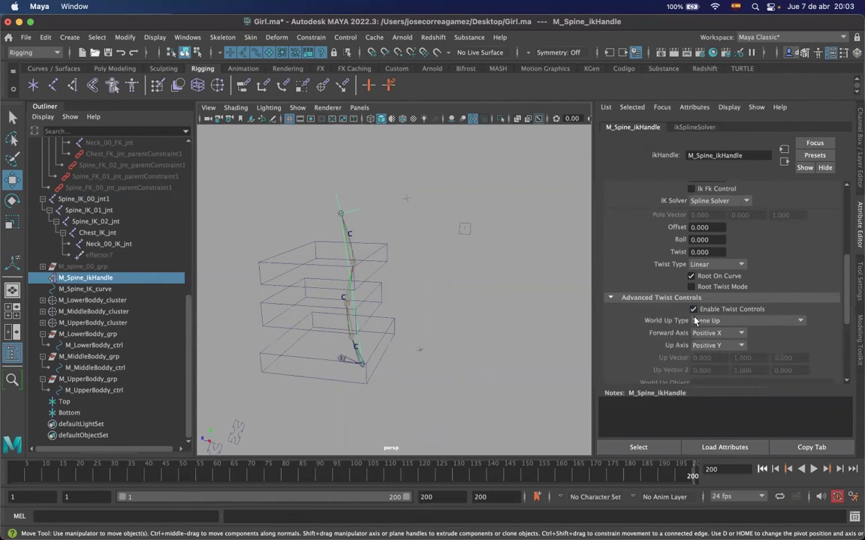
Set the twist World Up Type to Object Rotation Up (Start/End), with Bottom as World Up Object and Top as World Up Object 2
left_click(728, 321)
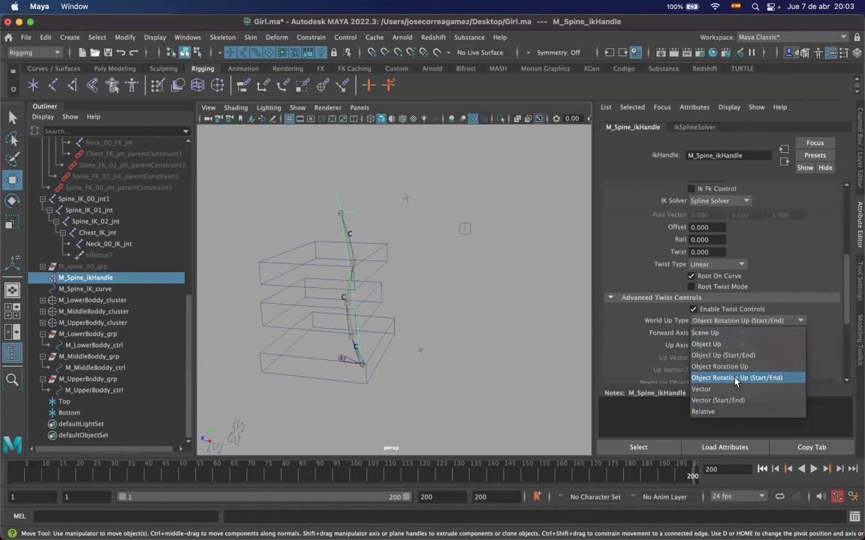
left_click(734, 379)
left_click_drag(847, 287, 835, 315)
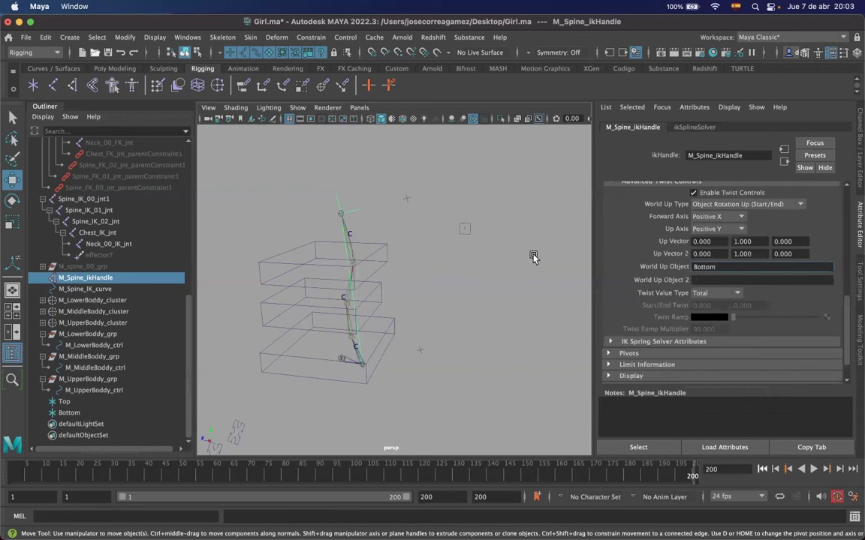
left_click(706, 280)
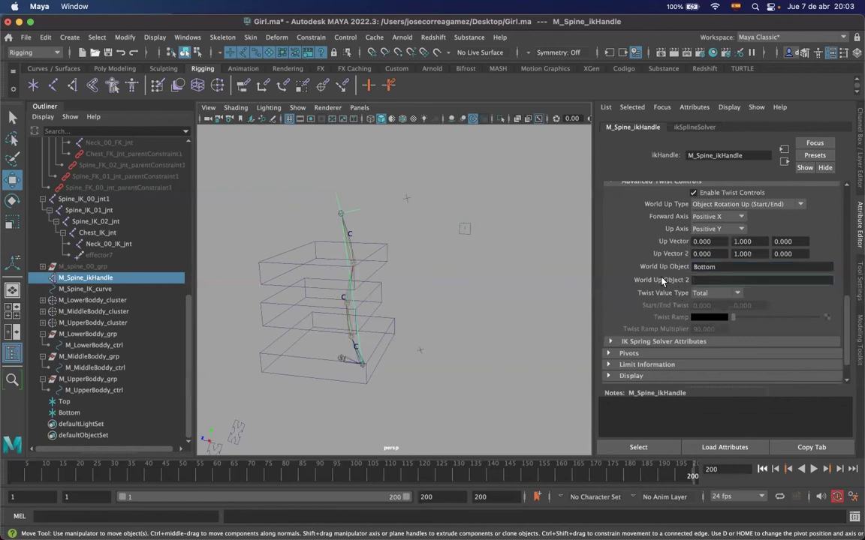
type("Top")
left_click(729, 267)
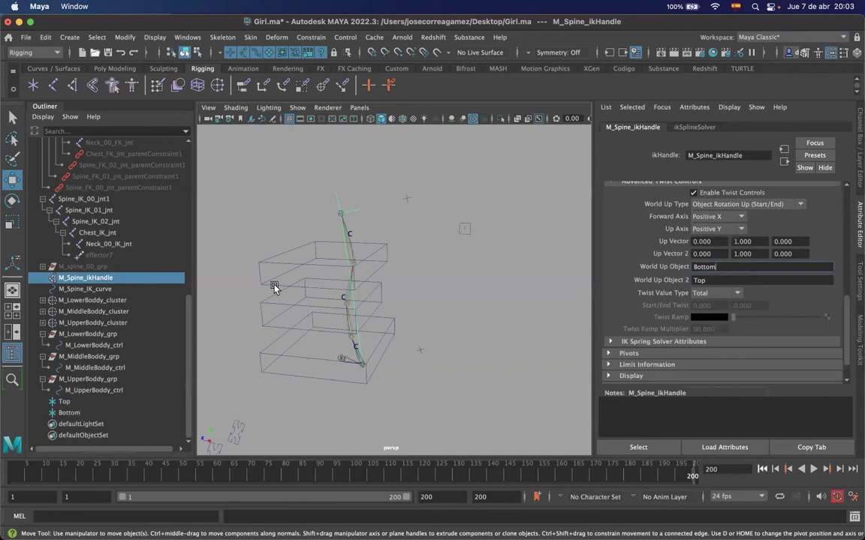
Parent-constrain the Top locator to M_UpperBoddy_ctrl with Maintain offset on and all translate and rotate axes constrained
left_click_drag(373, 264, 419, 241, "alt")
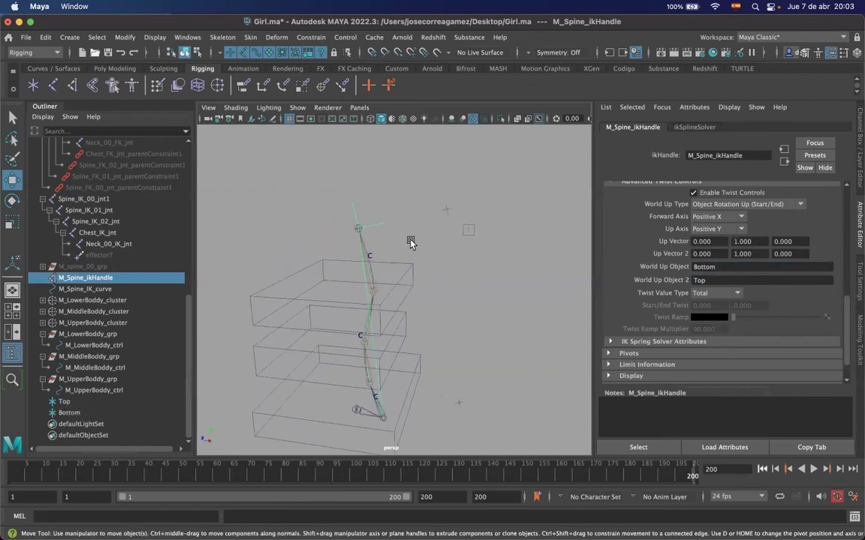
left_click(397, 291)
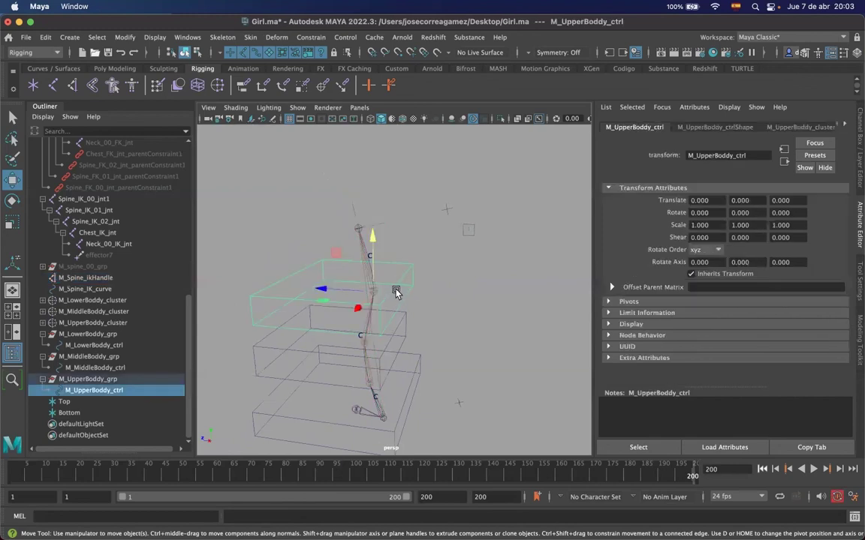
left_click_drag(423, 181, 454, 217)
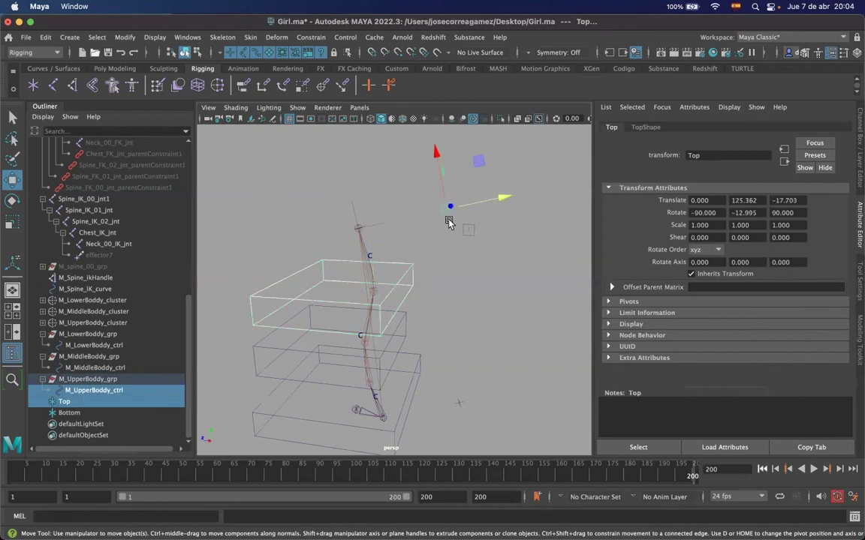
double_click(243, 87)
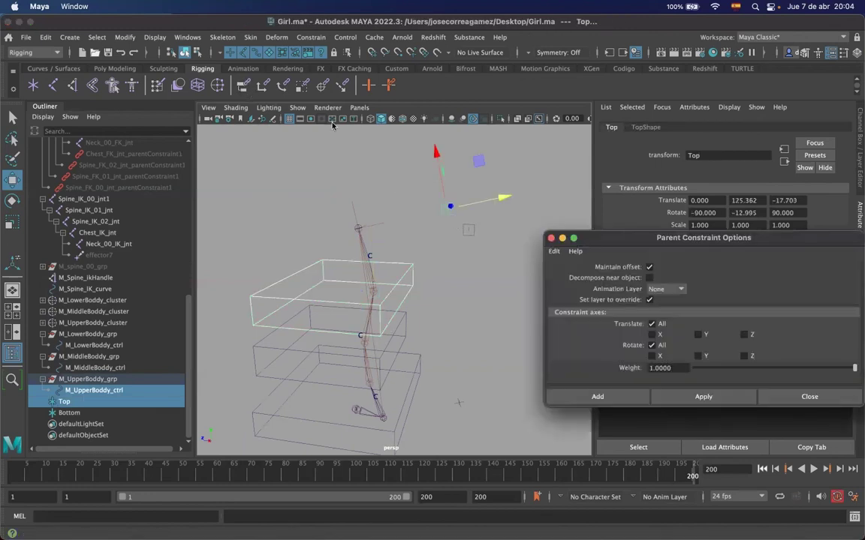
left_click(703, 396)
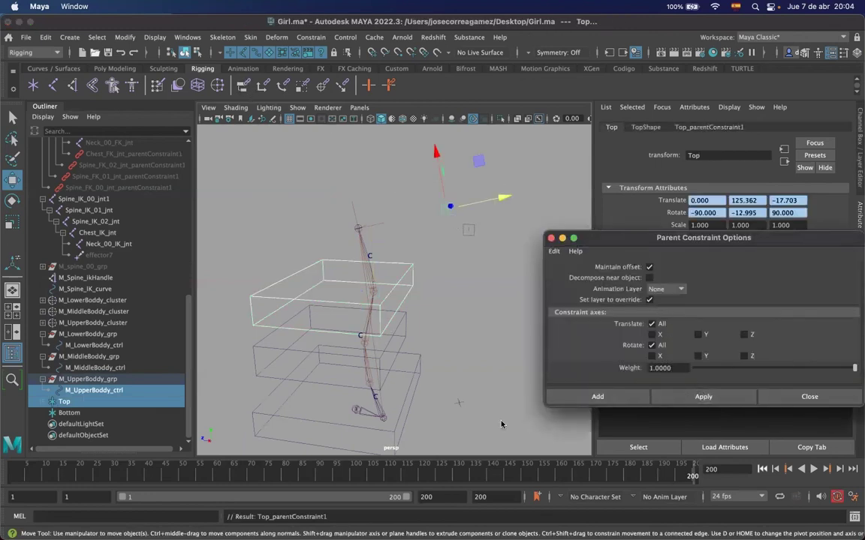
Parent-constrain the Bottom locator to M_LowerBoddy_ctrl with the same maintained-offset options
left_click_drag(435, 359, 430, 353, "alt")
left_click(407, 367)
left_click_drag(488, 358, 447, 398, "shift")
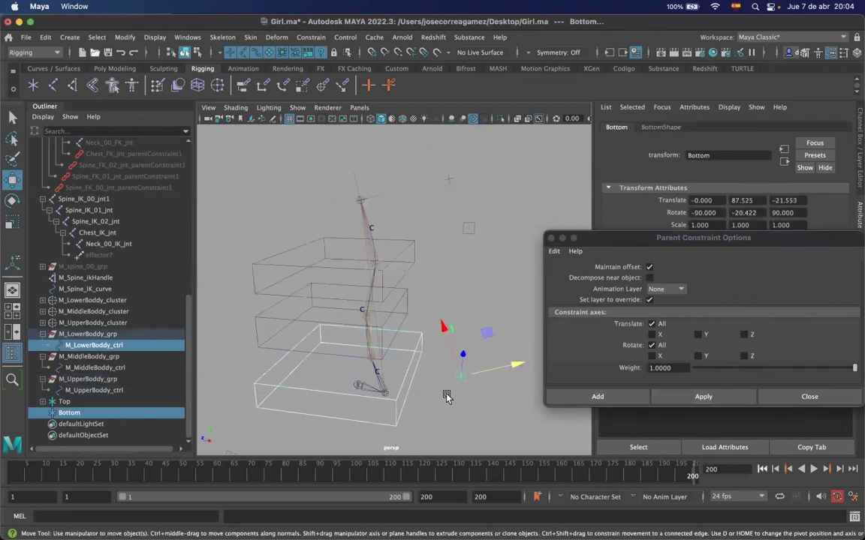
left_click(703, 396)
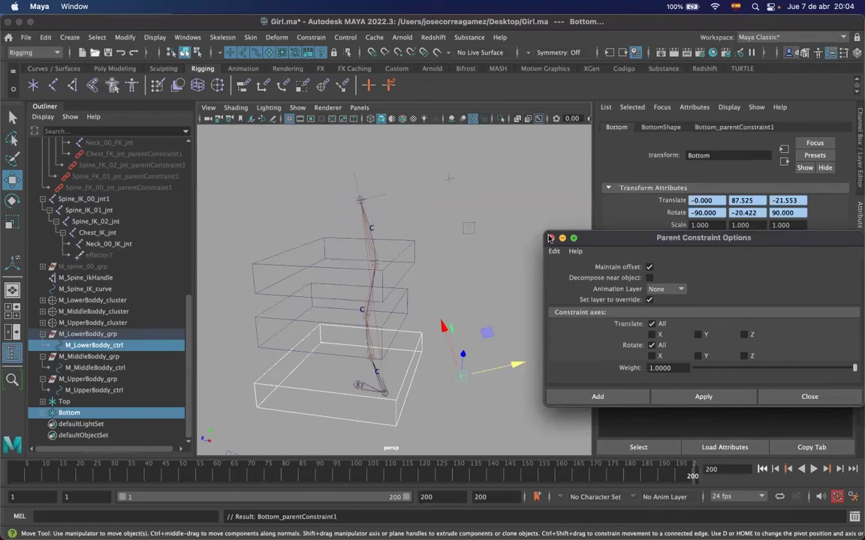
left_click(549, 238)
Try rotating M_UpperBoddy_ctrl to test the twist of the upper spine, and undo the rotation
left_click(412, 269)
key("e")
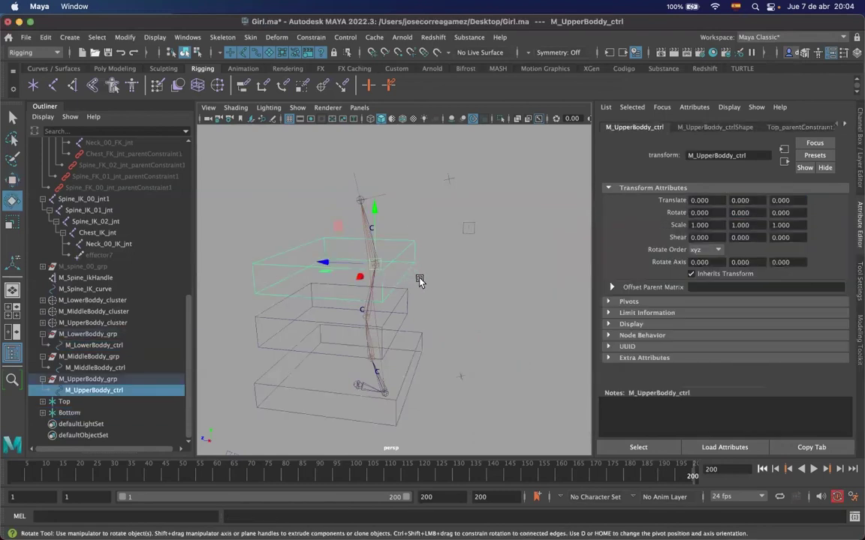
left_click_drag(406, 270, 471, 314)
left_click(419, 298)
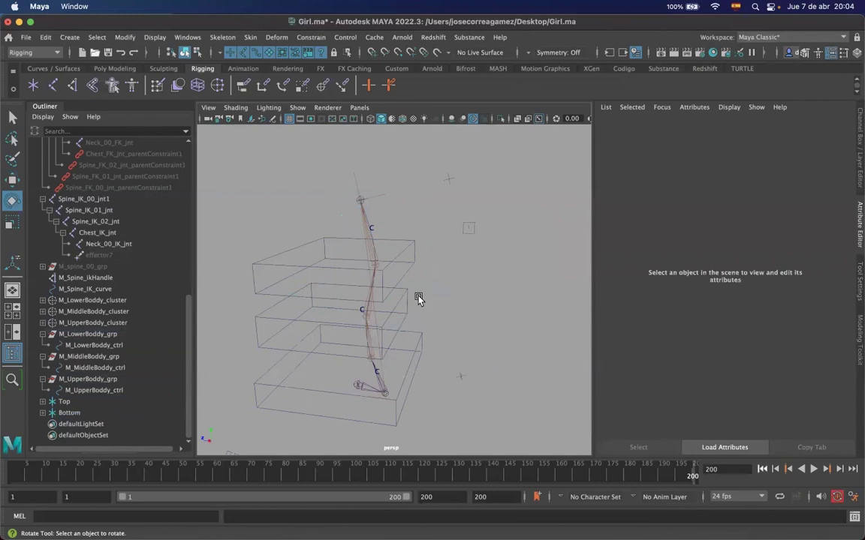
left_click(419, 298)
mouse_move(400, 330)
left_mouse_down()
mouse_move(327, 346)
mouse_move(428, 325)
mouse_move(463, 307)
mouse_move(405, 326)
left_mouse_up()
key("super+z")
Check the Top and Bottom locators, try rotating M_LowerBoddy_ctrl to test the lower spine's twist, and undo it
left_click_drag(433, 163, 467, 200)
left_click(460, 376)
left_click_drag(420, 323, 420, 301, "alt")
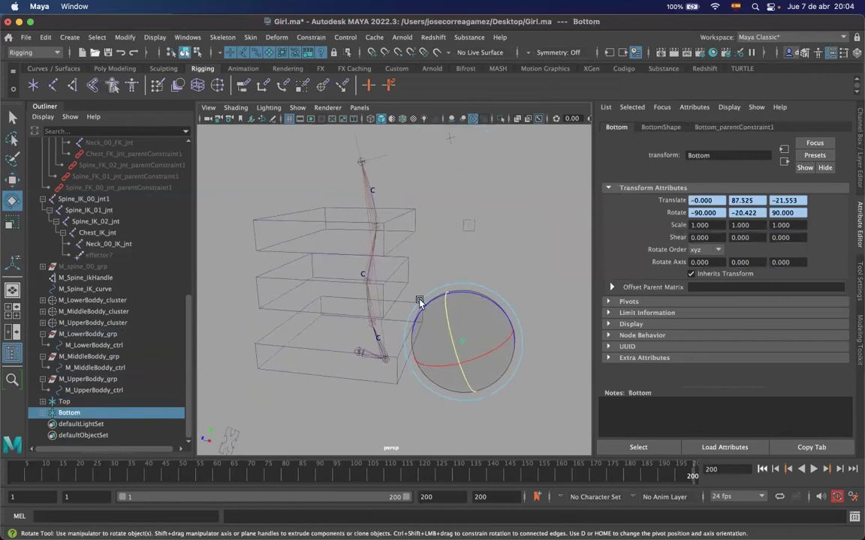
key("super+z")
key("super+z")
left_click(408, 371)
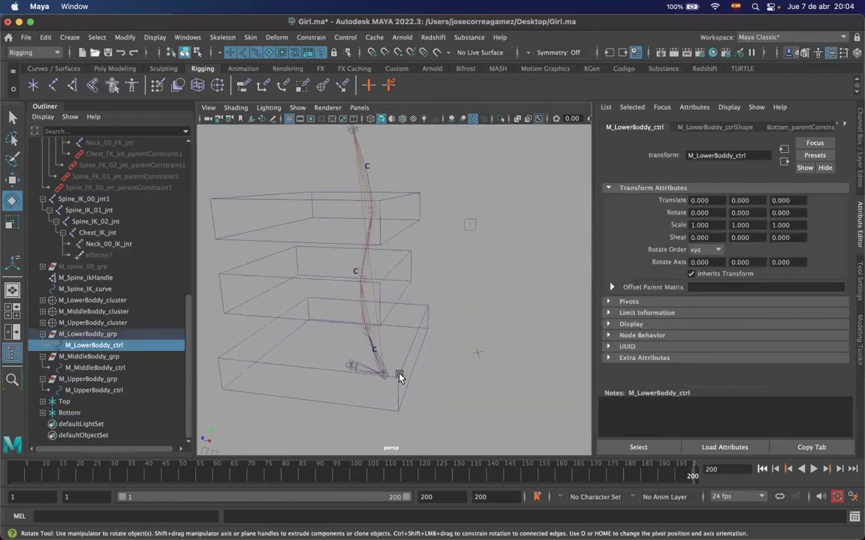
left_click_drag(403, 354, 446, 327)
key("super+z")
middle_click_drag(470, 284, 484, 309, "alt")
left_click_drag(509, 328, 469, 393)
left_click_drag(499, 343, 538, 263, "alt")
right_click_drag(537, 262, 462, 293, "alt")
left_click(440, 321)
middle_click_drag(440, 323, 440, 316, "alt")
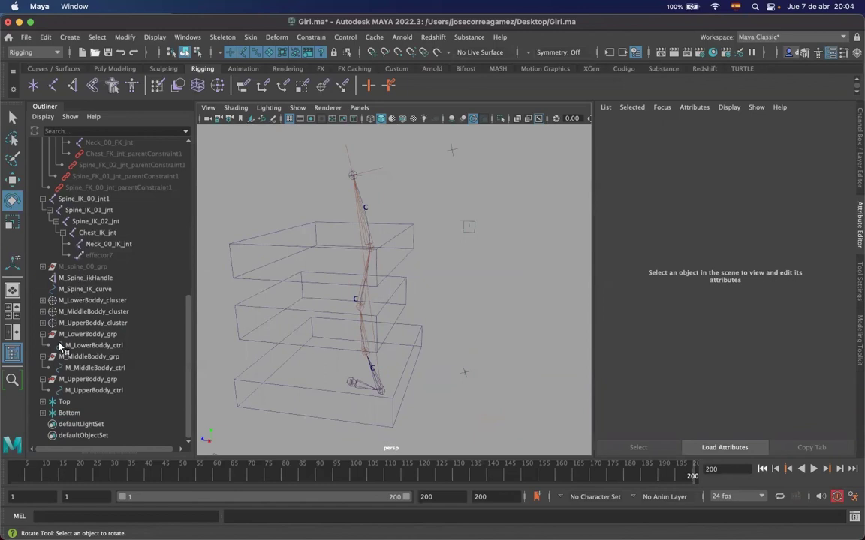
Collapse the M_LowerBoddy_grp, M_MiddleBoddy_grp and M_UpperBoddy_grp hierarchies
left_click(43, 334)
left_click(43, 357)
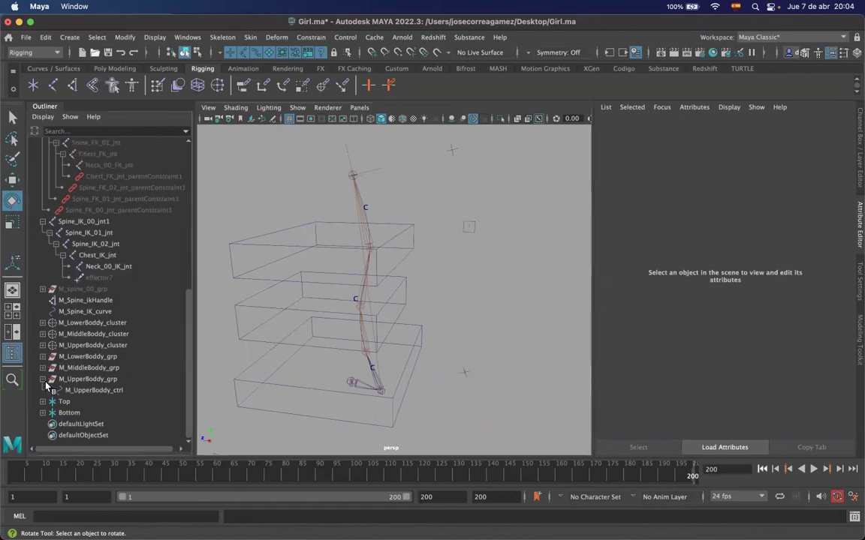
left_click(42, 379)
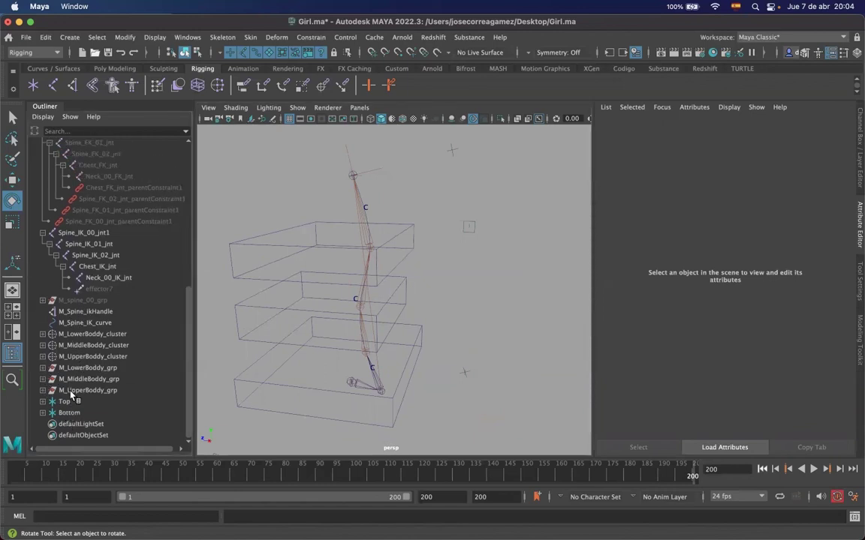
Group the lower, middle and upper body clusters together and name the group Spine_IK_Clusters_grp
left_click(67, 413)
left_click(68, 402)
left_click(75, 391)
left_click(83, 379)
left_click(84, 368)
left_click(87, 357)
left_click(89, 346)
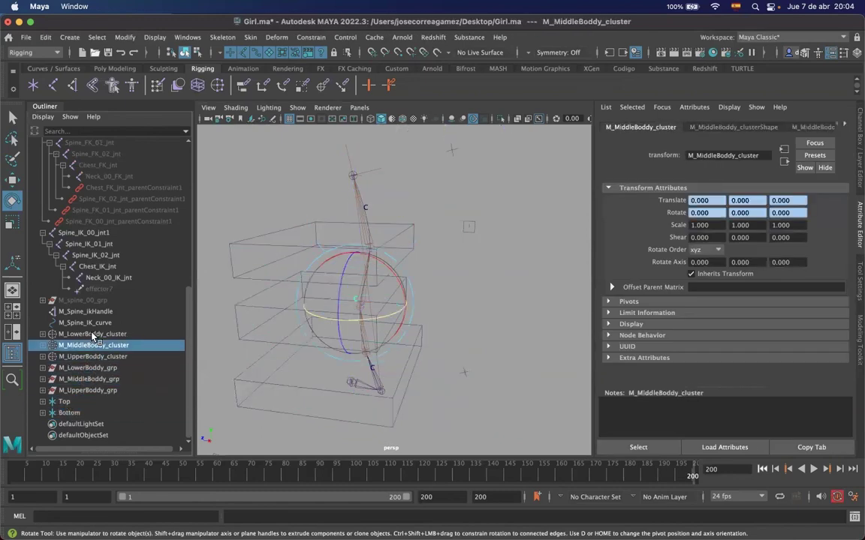
left_click(92, 335)
left_click(89, 356, "shift")
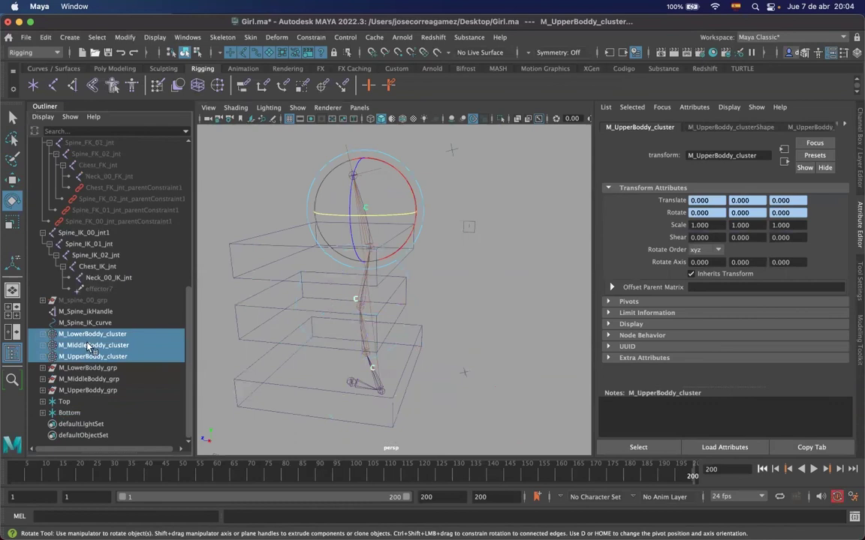
key("ctrl+g")
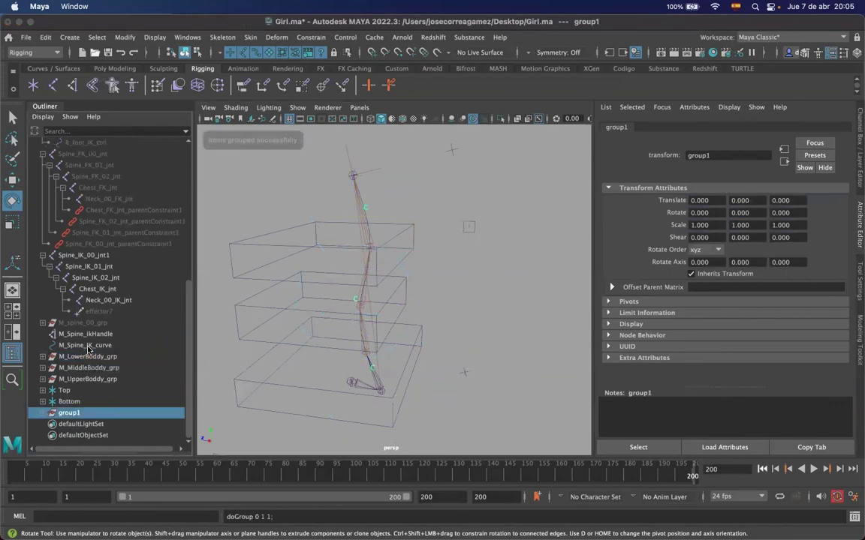
double_click(70, 413)
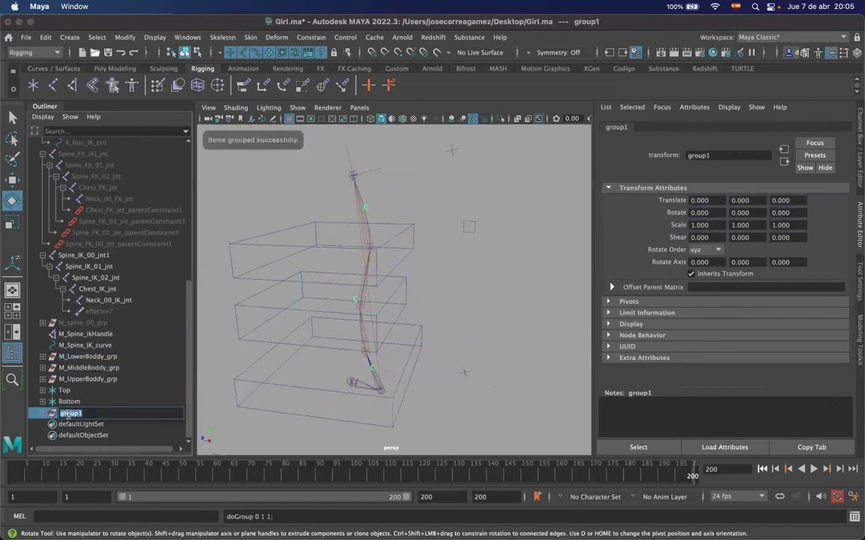
type("Spine_IK_Clusters_")
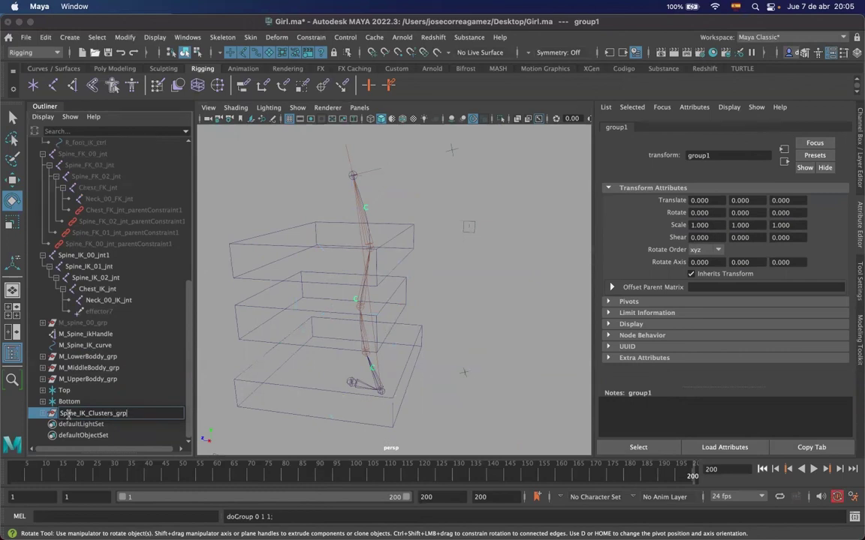
key("Return")
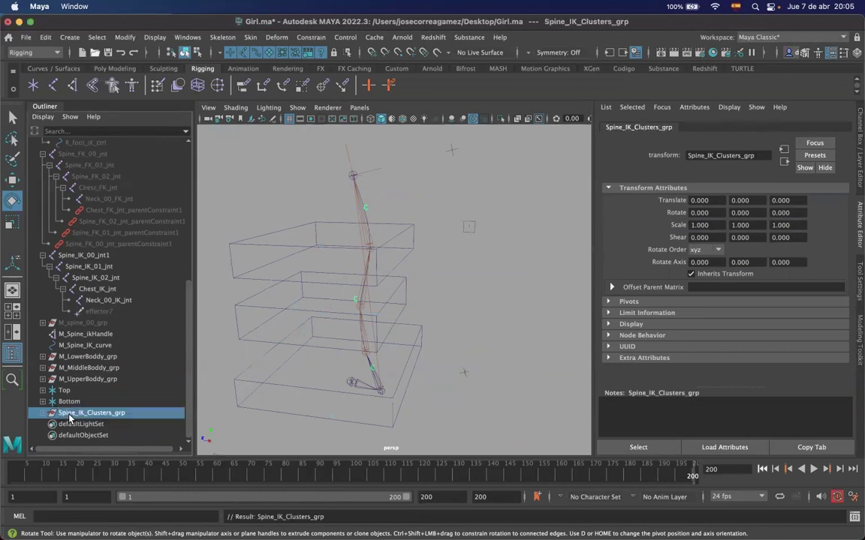
Group M_LowerBoddy_grp, M_MiddleBoddy_grp and M_UpperBoddy_grp together and name the group Spine_IK_Controls_grp
left_click(75, 358)
left_click(82, 367, "shift")
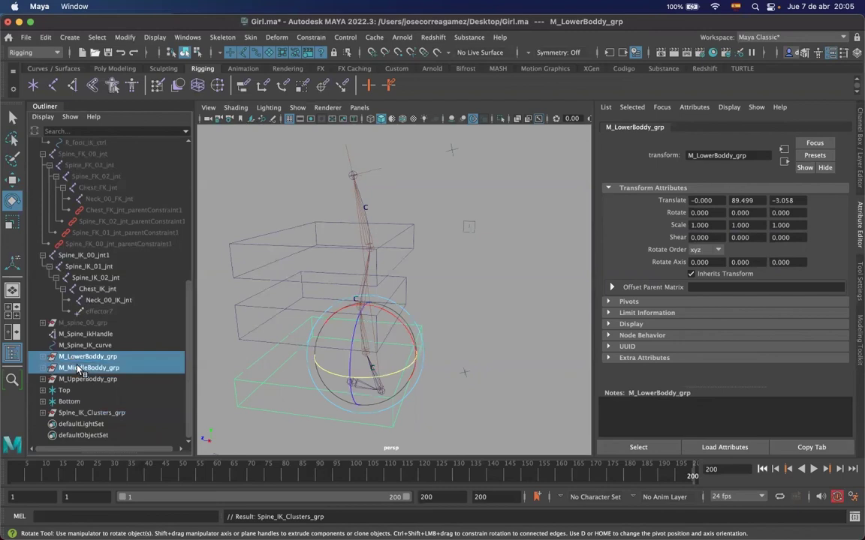
left_click(140, 379, "shift")
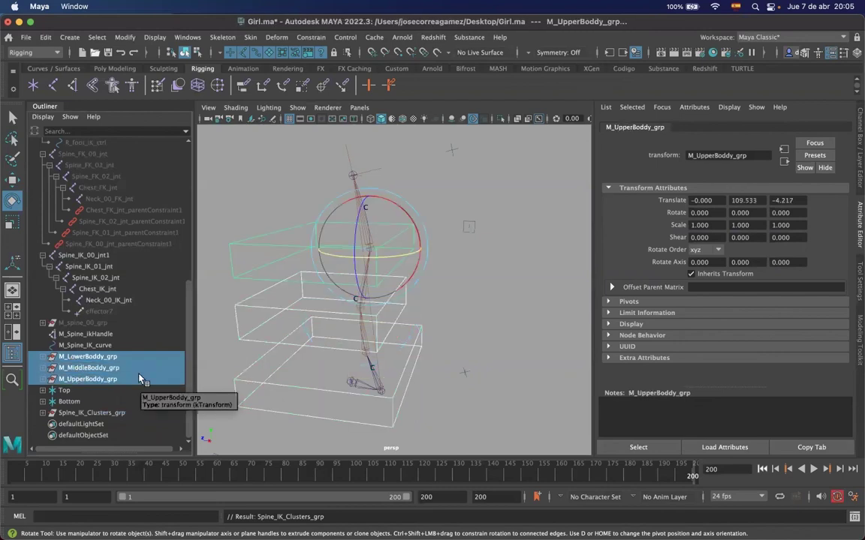
key("ctrl+g")
double_click(70, 414)
type("Spin")
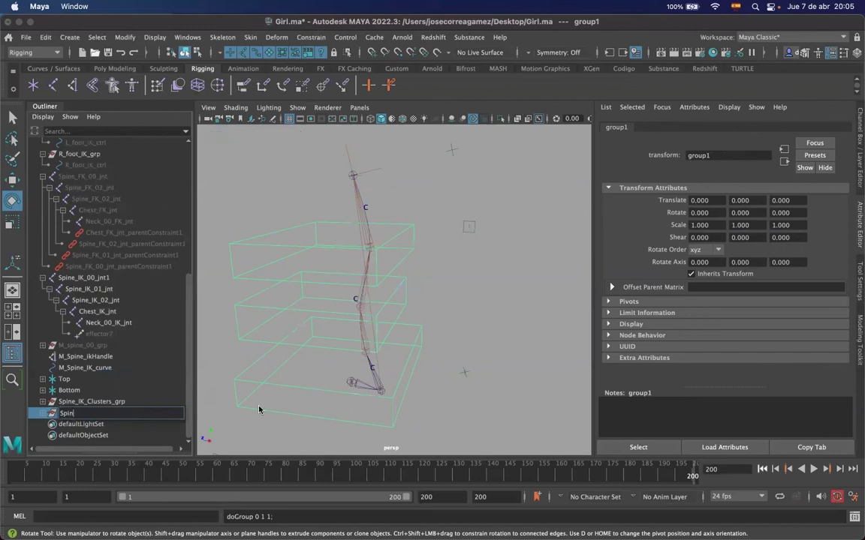
type("e_IK_Controls_grp")
key("Return")
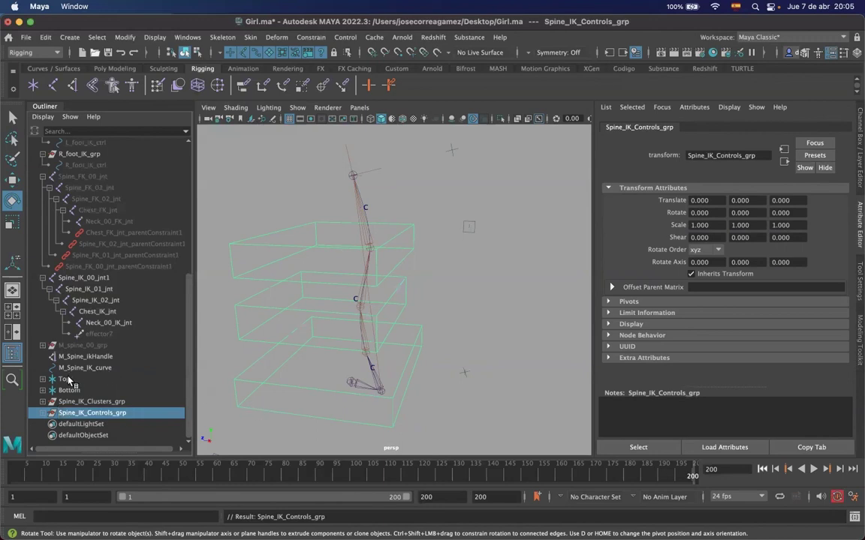
Review the Top and Bottom locators, M_Spine_IK_curve, M_Spine_ikHandle and the hierarchy inside M_spine_00_grp
left_click(64, 379)
left_click(67, 389)
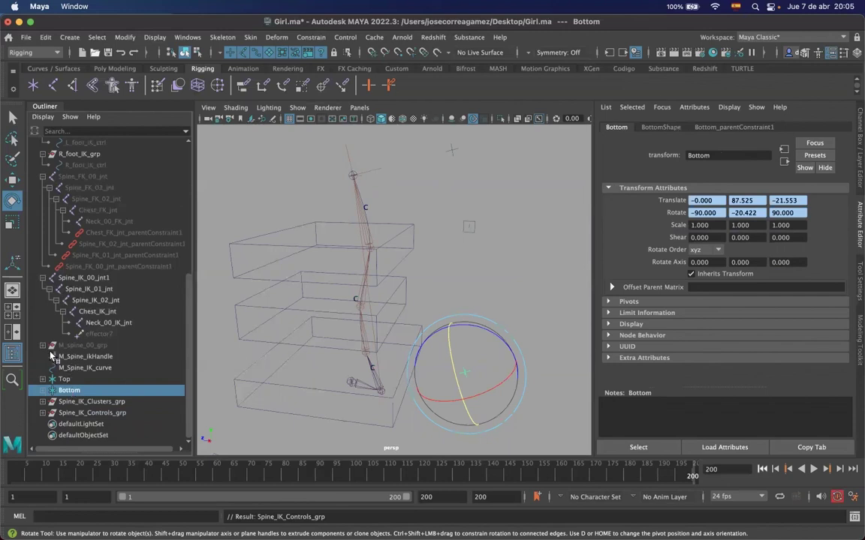
left_click(88, 368)
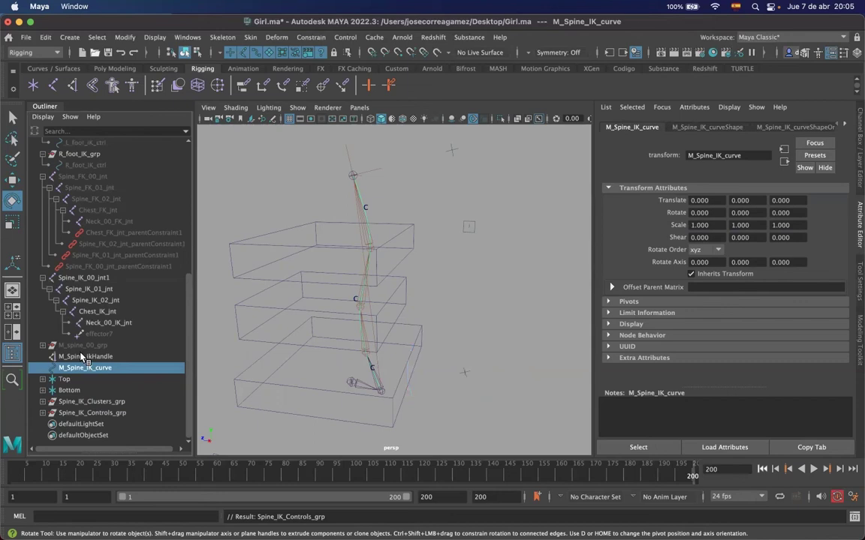
left_click(83, 357)
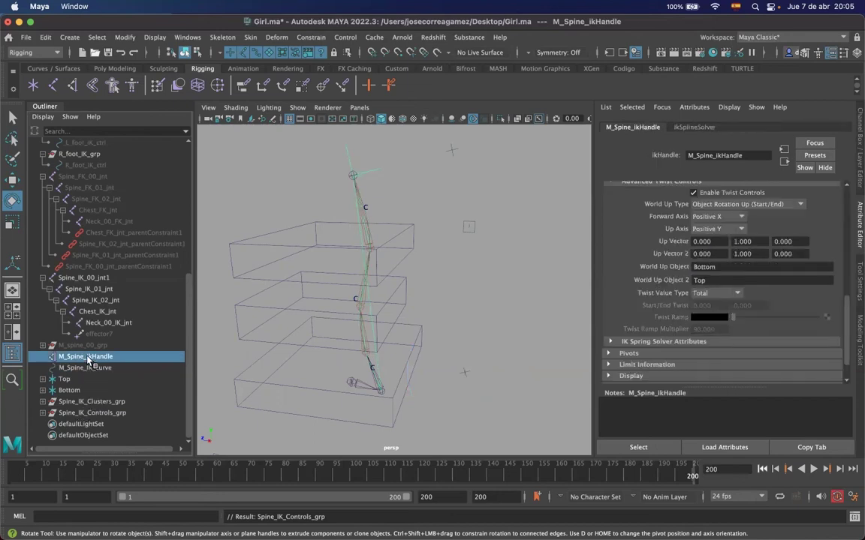
left_click(42, 346)
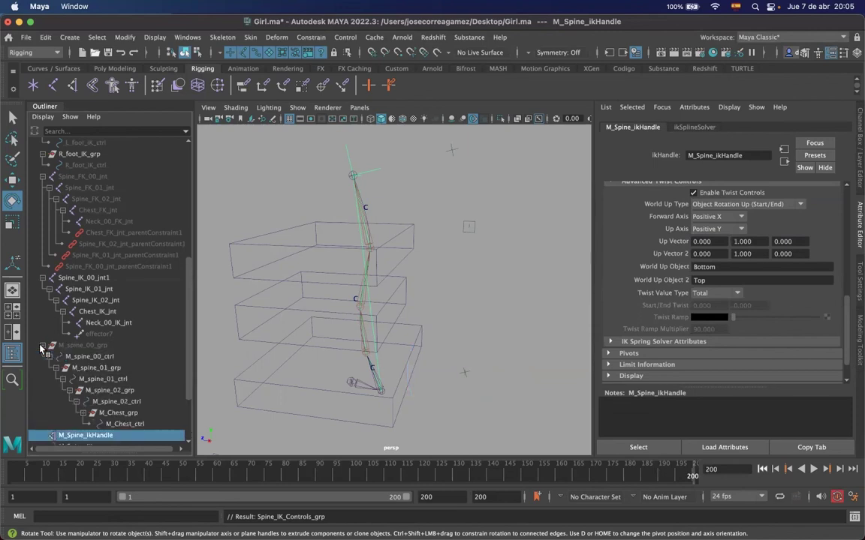
left_click(42, 346)
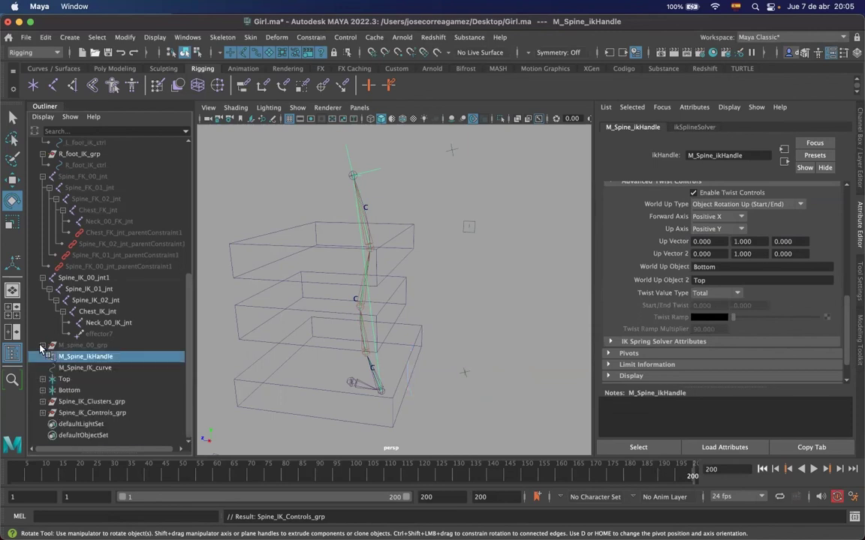
left_click(42, 346)
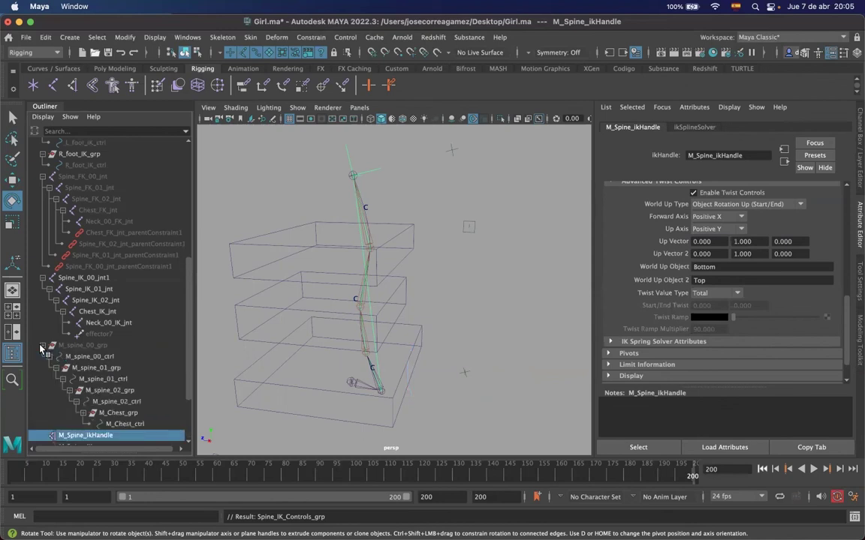
left_click(42, 346)
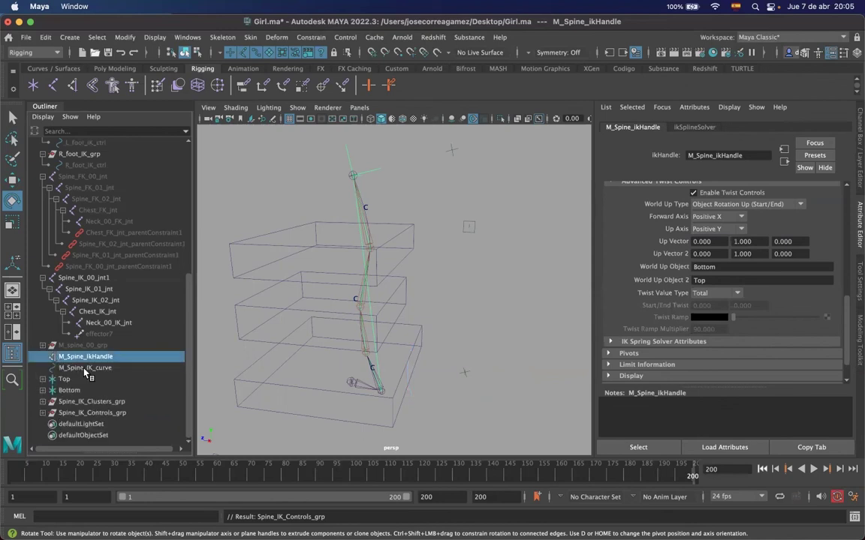
Group M_Spine_ikHandle, M_Spine_IK_curve, Top, Bottom, Spine_IK_Clusters_grp and Spine_IK_Controls_grp together
left_click(82, 367, "shift")
left_click(68, 379, "shift")
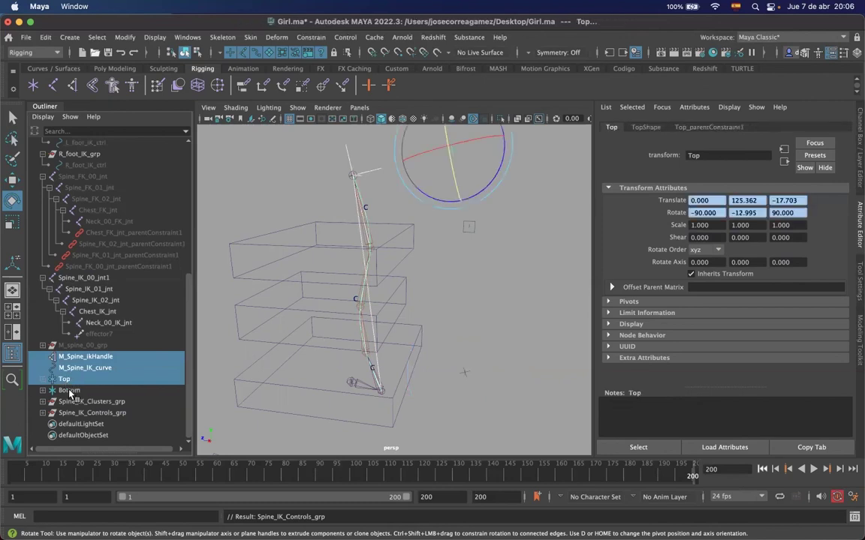
left_click(69, 391, "shift")
left_click(70, 402, "shift")
left_click(79, 413, "shift")
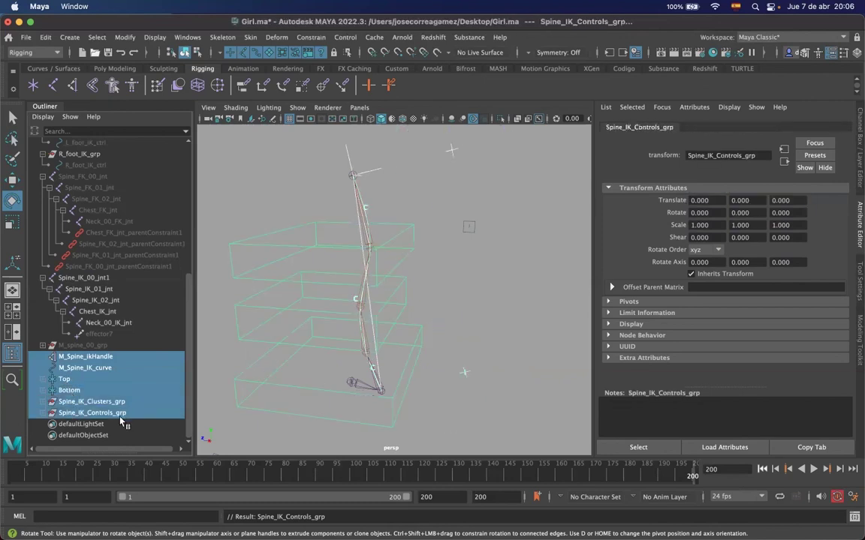
key("ctrl+g")
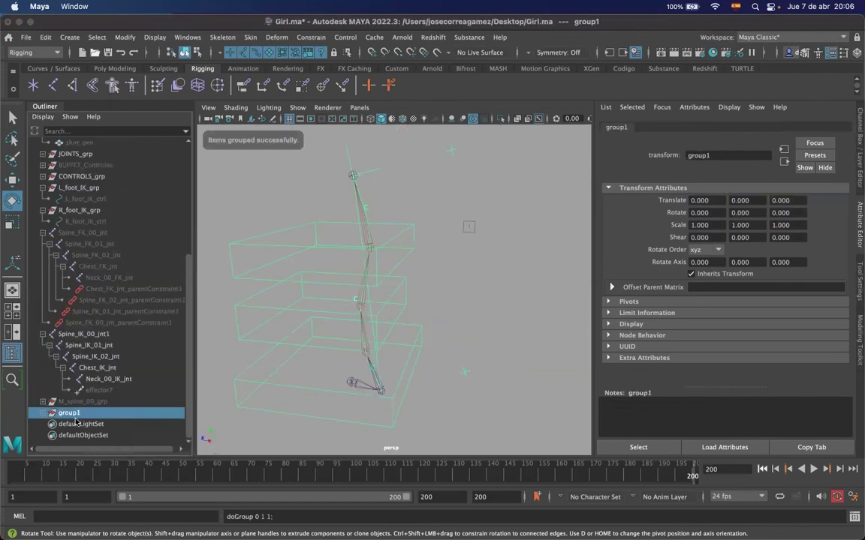
Rename the new spine IK group to Spine_IK_Control_System
double_click(69, 414)
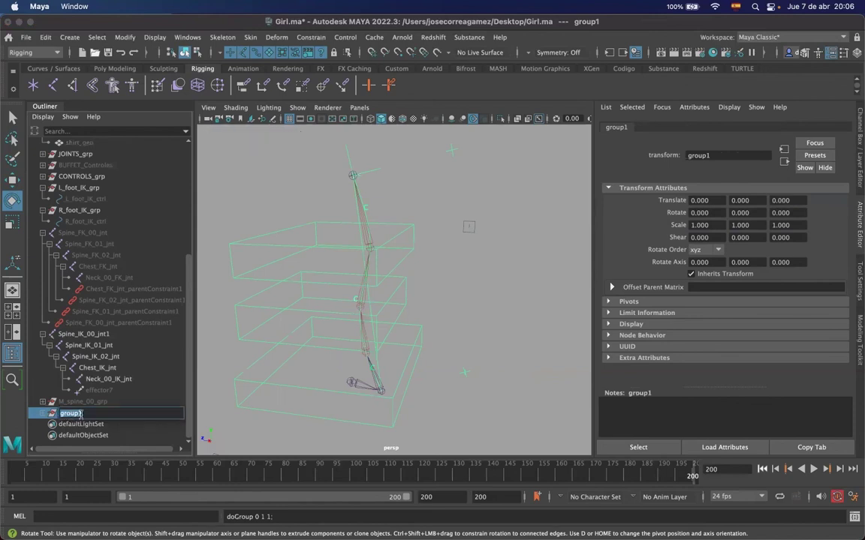
type("Spine")
type("e")
type("_IK")
key("Return")
type("_syste")
key("BackSpace")
key("BackSpace")
key("BackSpace")
key("BackSpace")
key("BackSpace")
type("Control_System")
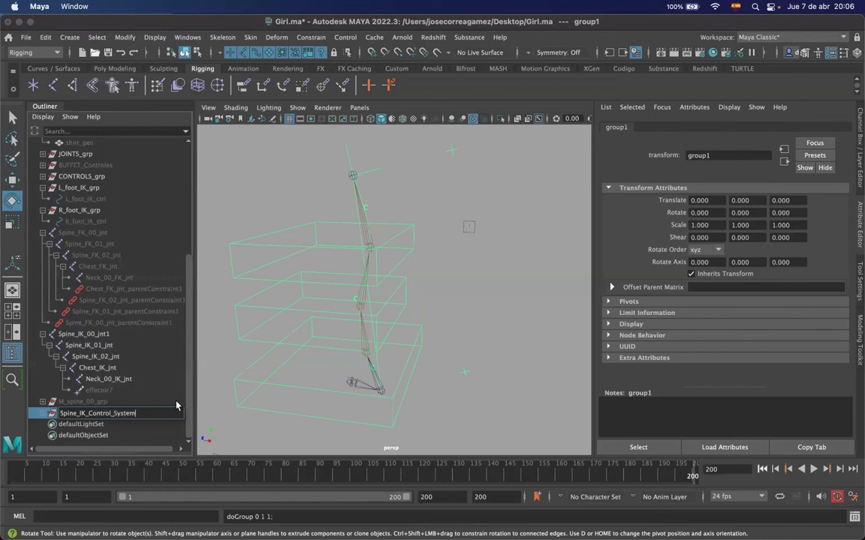
key("Return")
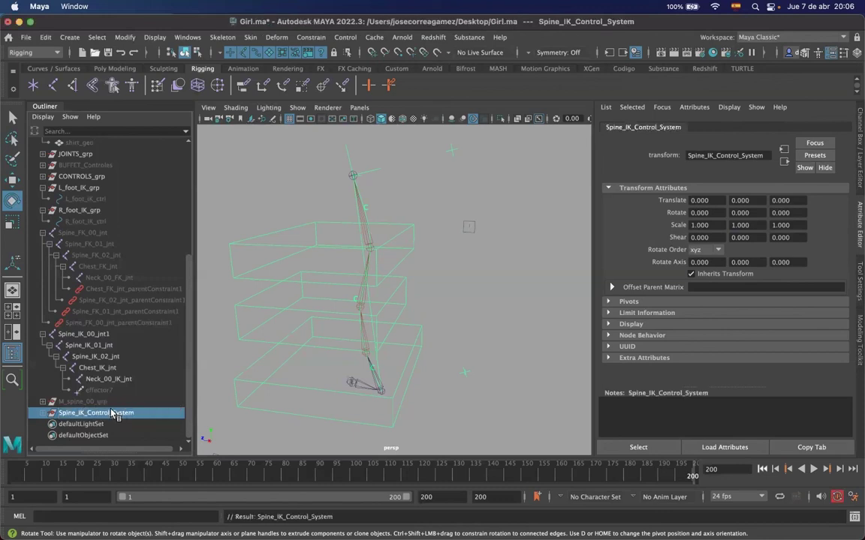
Collapse the Spine_IK_00_jnt1 hierarchy and parent Spine_IK_Control_System under CONTROLS_grp
left_click(43, 334)
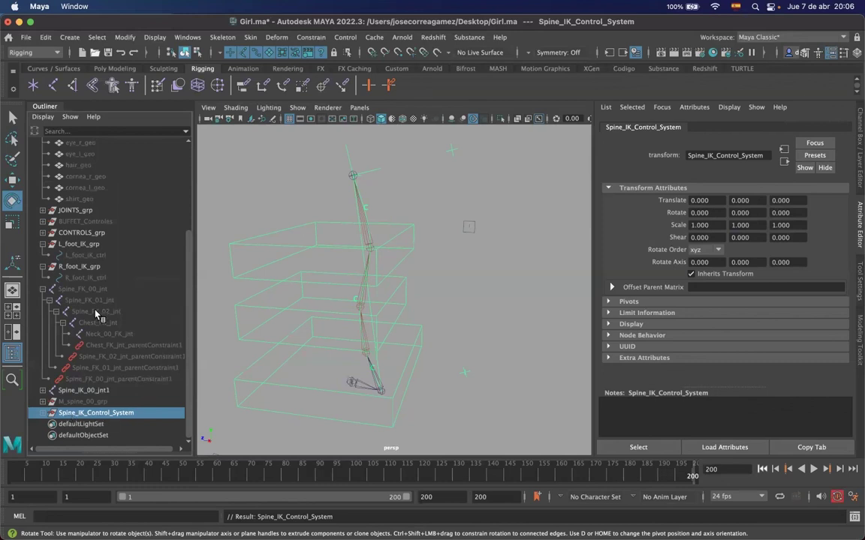
left_click(82, 233, "ctrl")
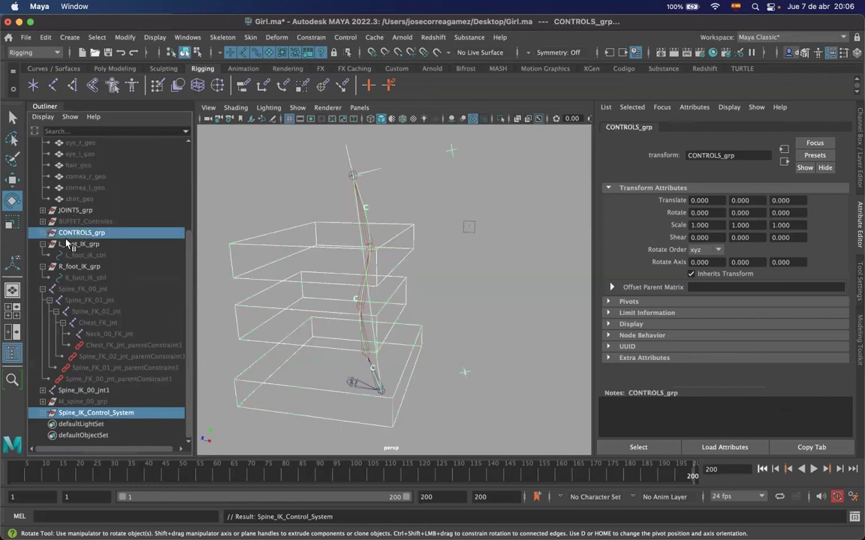
key("p")
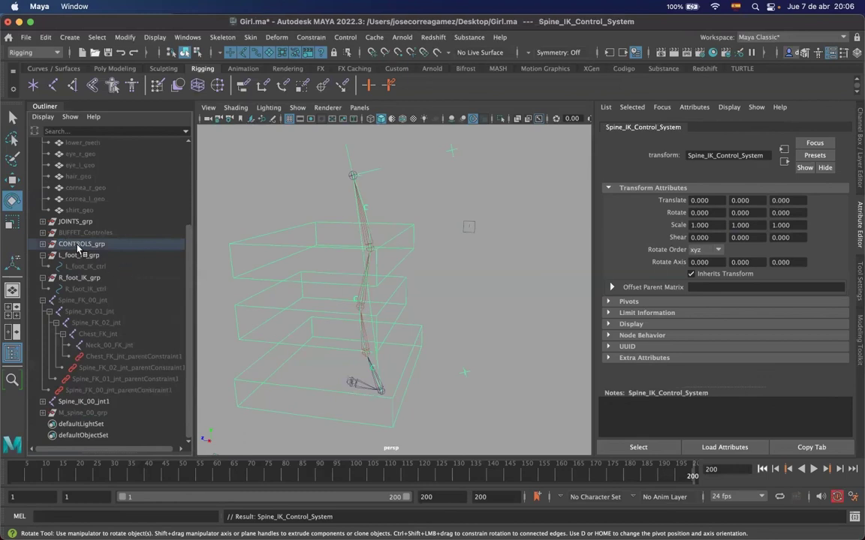
left_click(43, 243)
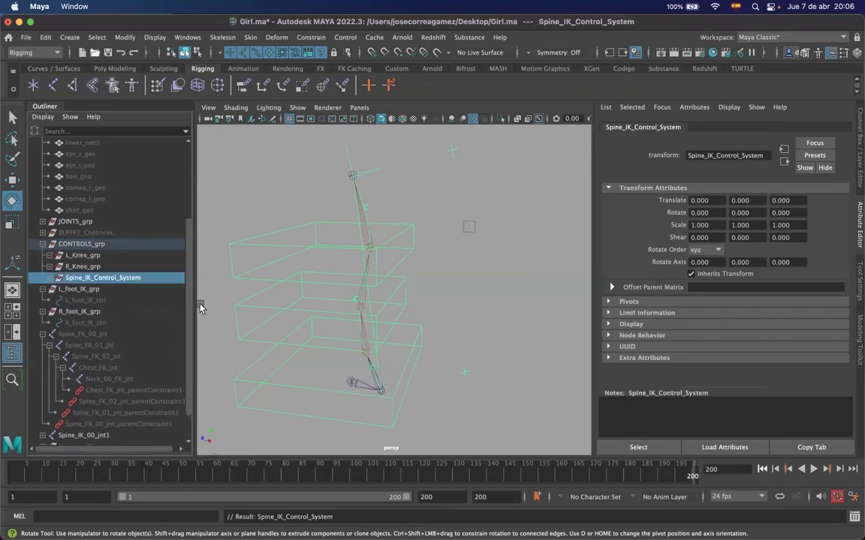
scroll(169, 284, "down", 3)
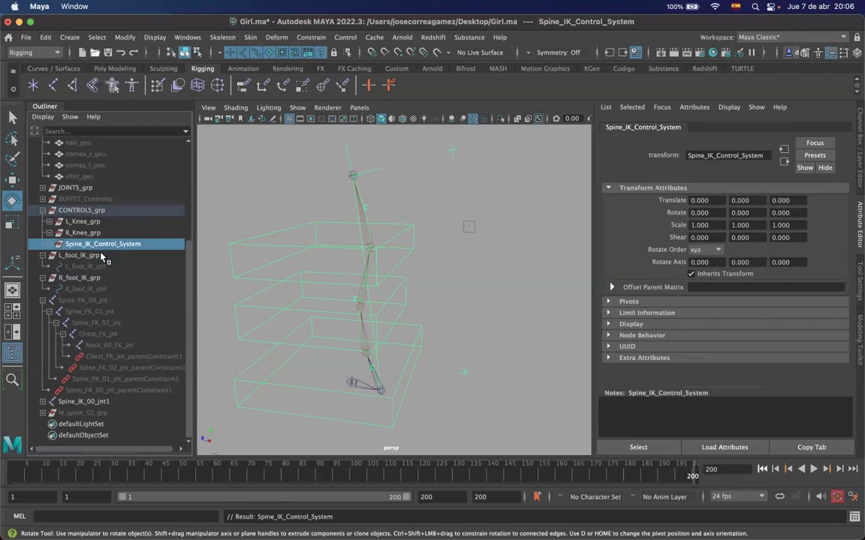
Unhide M_spine_00_grp with its FK spine controls
left_click(42, 413)
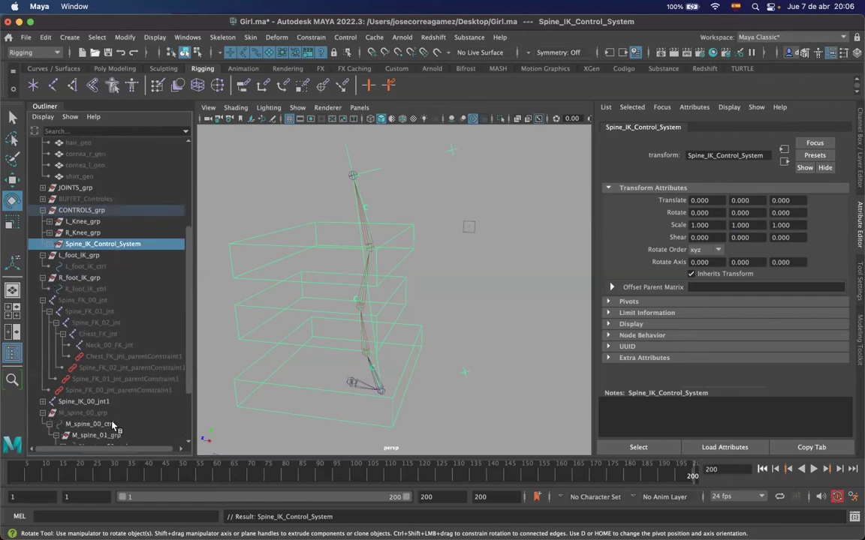
left_click(83, 413)
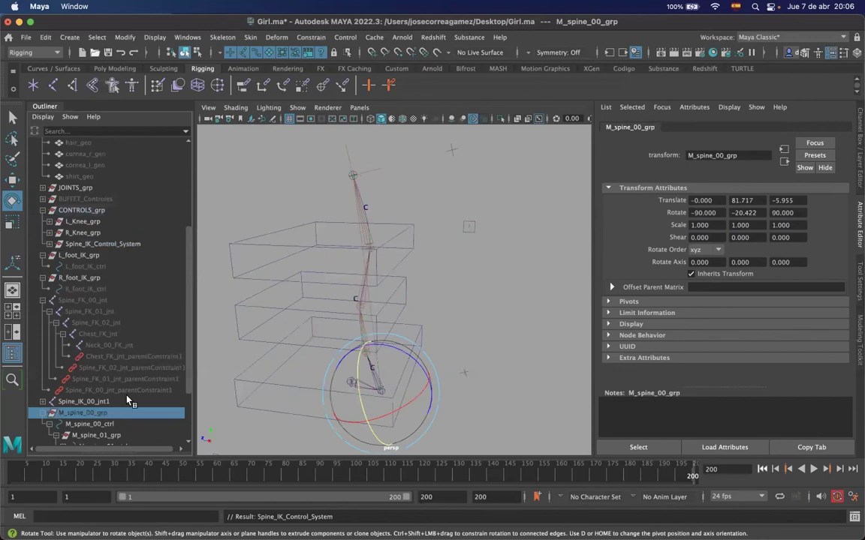
key("shift+h")
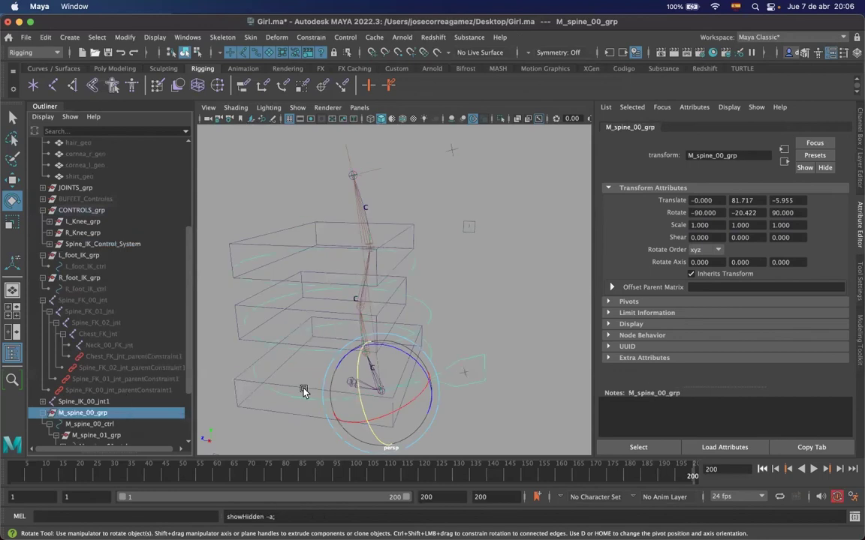
Parent M_spine_00_grp under CONTROLS_grp
left_click_drag(193, 361, 198, 361)
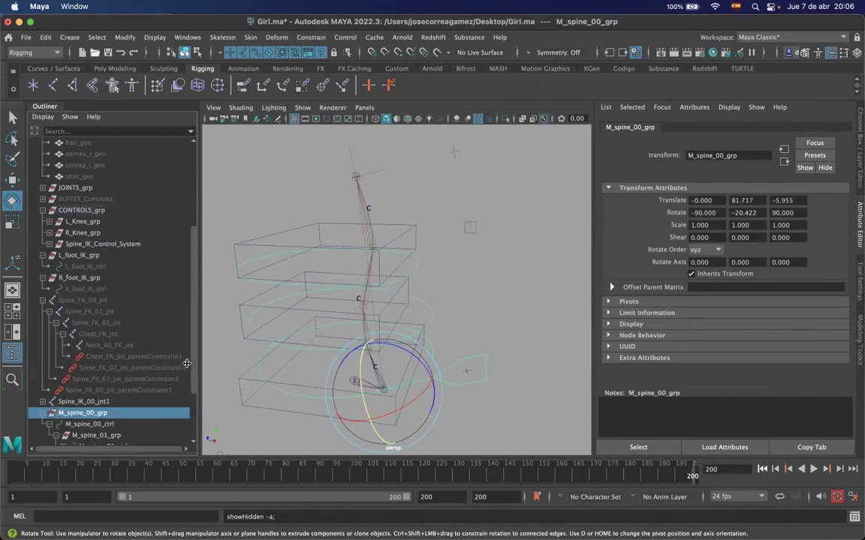
scroll(172, 340, "down", 5)
left_click(44, 334)
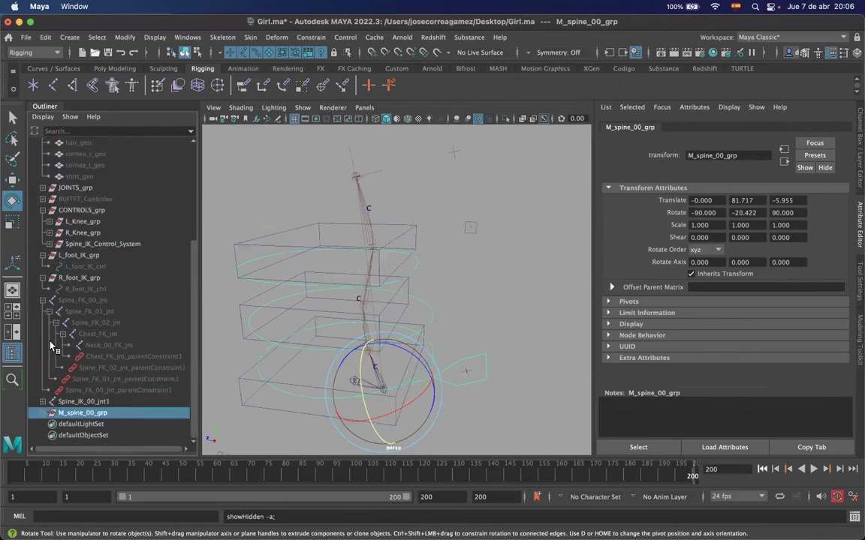
left_click(92, 211)
key("p")
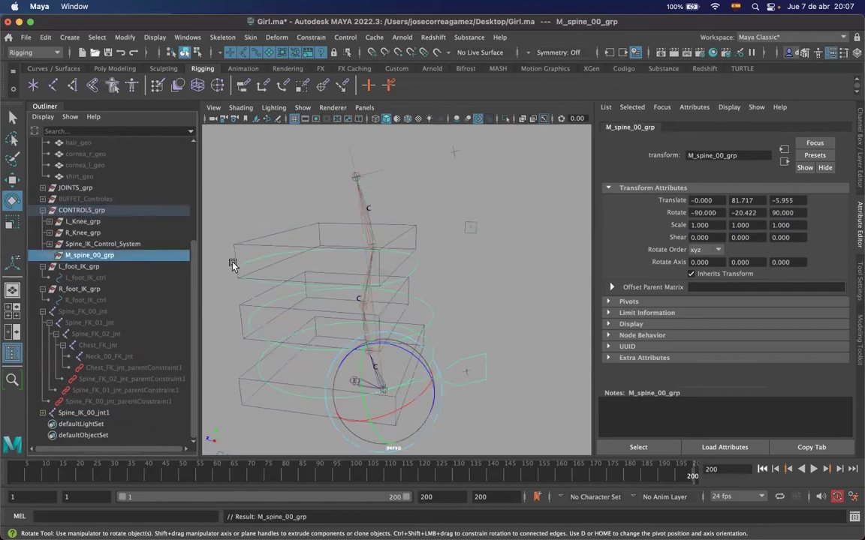
Check the hierarchy of M_spine_00_grp and put it in a new group inside CONTROLS_grp
double_click(89, 255)
left_click(84, 266)
left_click(86, 257)
left_click(50, 255)
left_click(60, 266)
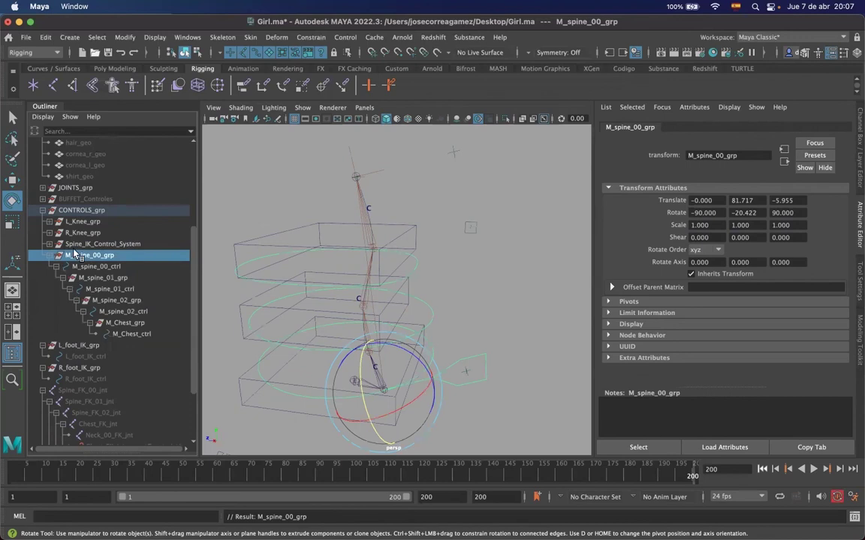
key("ctrl+g")
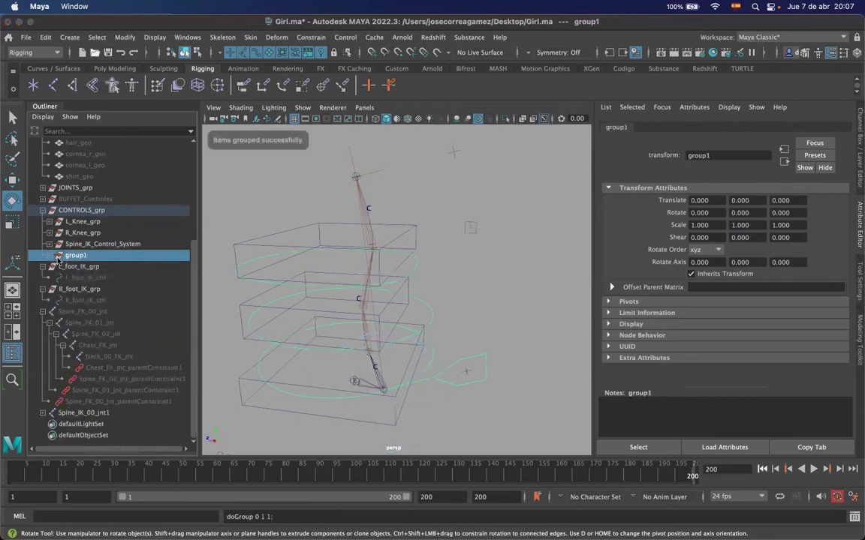
Name the new group around M_spine_00_grp Spine_FK_Control_System, reusing the IK control system group's name
double_click(75, 244)
key("ctrl+c")
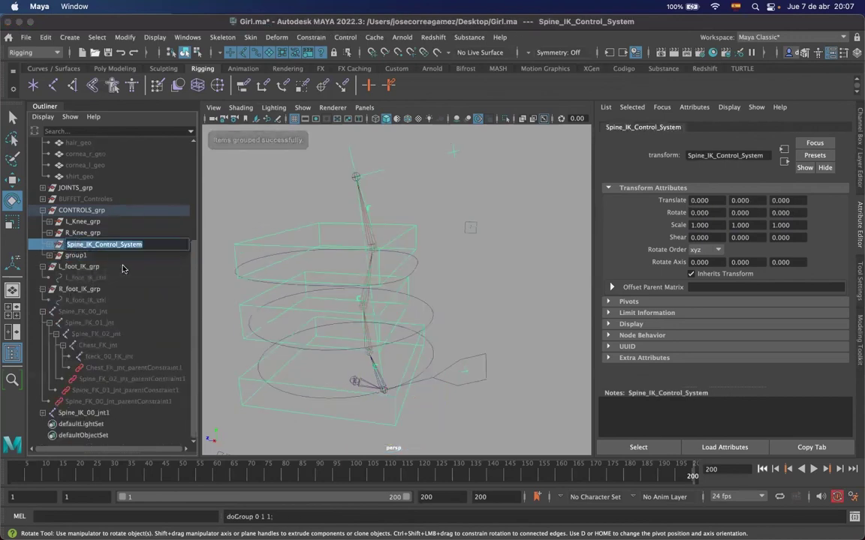
double_click(75, 255)
key("ctrl+v")
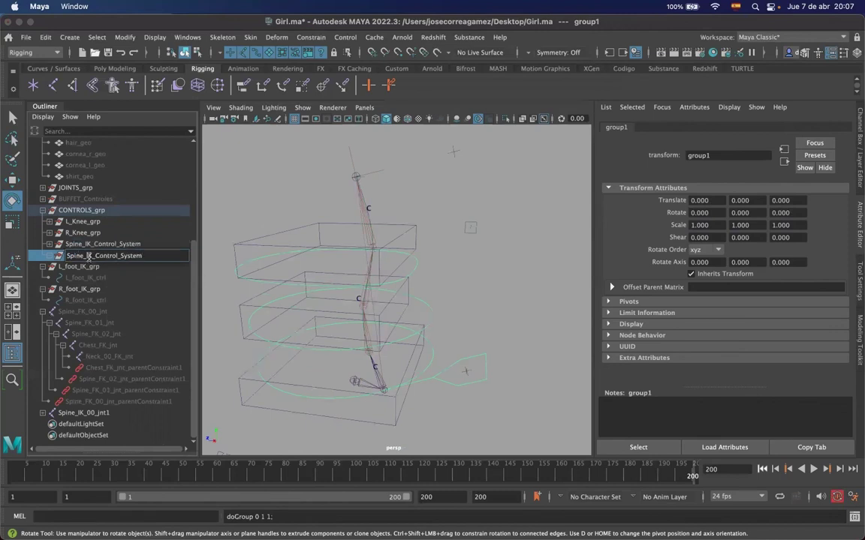
key("Left")
key("Left")
key("Left")
key("Left")
key("Left")
key("Left")
key("Left")
key("Left")
key("Left")
key("Left")
key("Left")
key("Left")
key("Left")
key("Left")
key("Left")
key("Left")
key("BackSpace")
type("F")
key("Return")
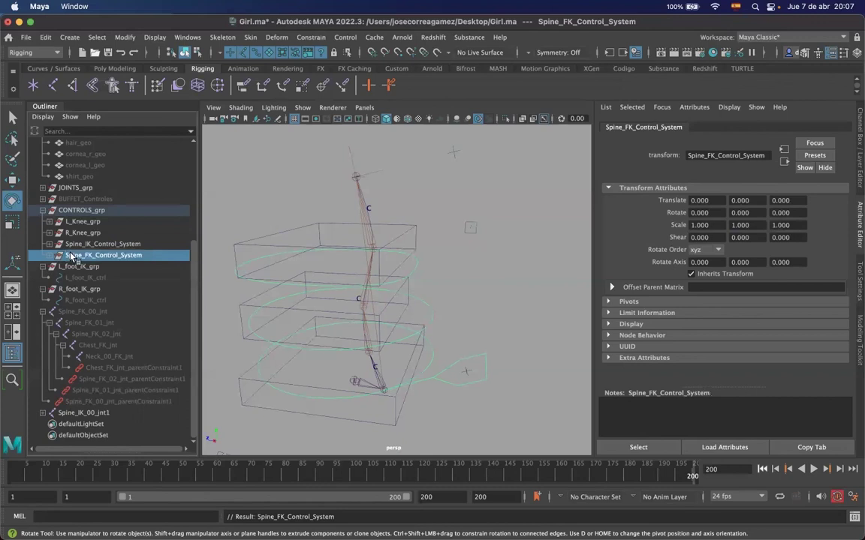
Expand Spine_FK_Control_System down through M_spine_00_grp to M_Chest_ctrl to inspect its FK controls
left_click(49, 256)
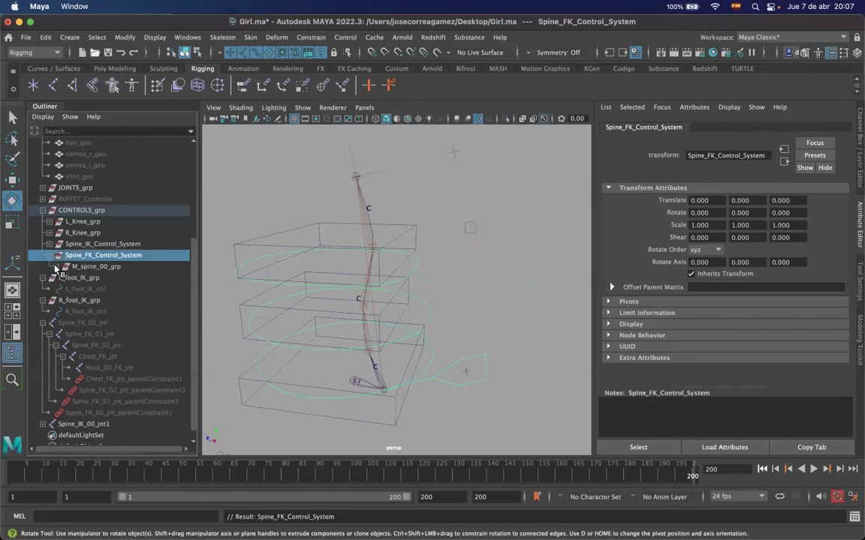
left_click(57, 267)
left_click(63, 279, "shift")
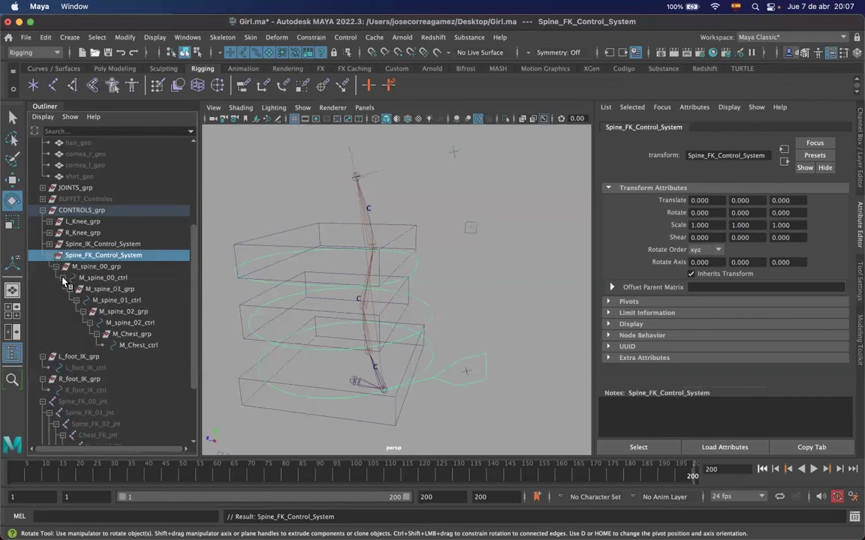
Collapse Spine_FK_Control_System and CONTROLS_grp, and check the contents of L_foot_IK_grp and R_foot_IK_grp in the hierarchy
left_click(49, 256)
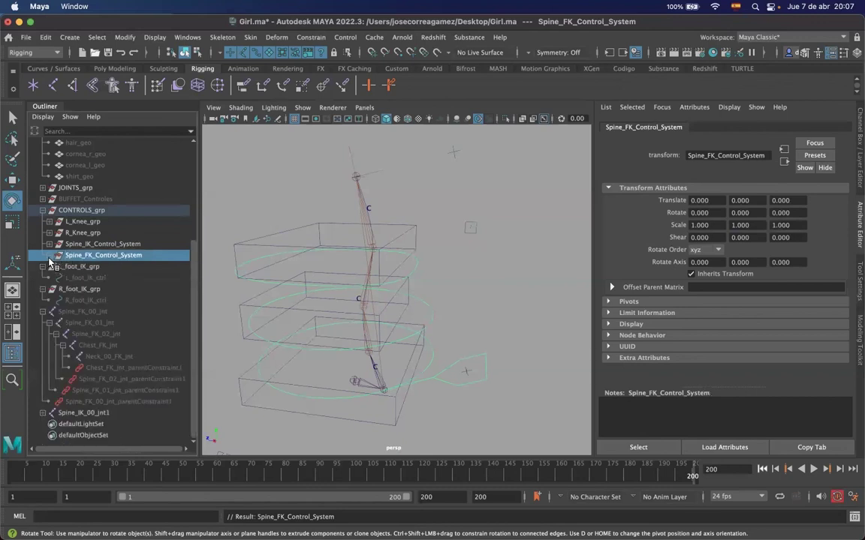
left_click(42, 210)
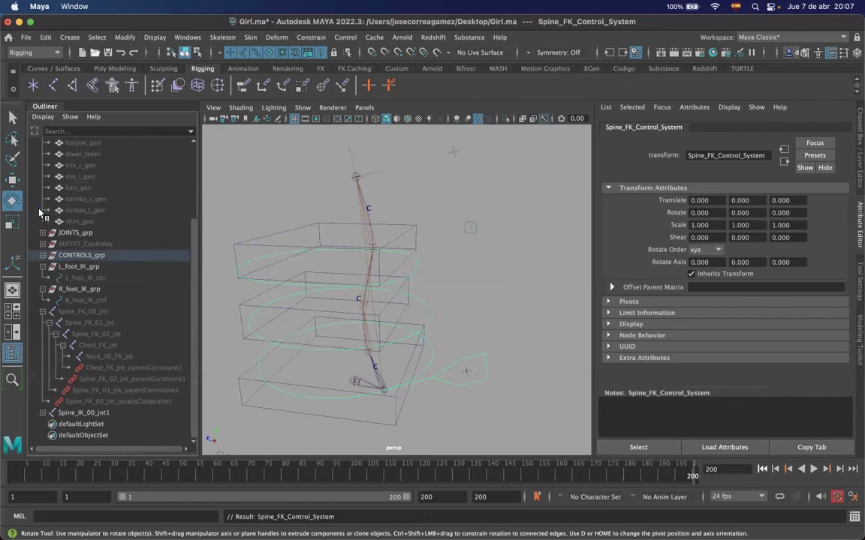
left_click(43, 267)
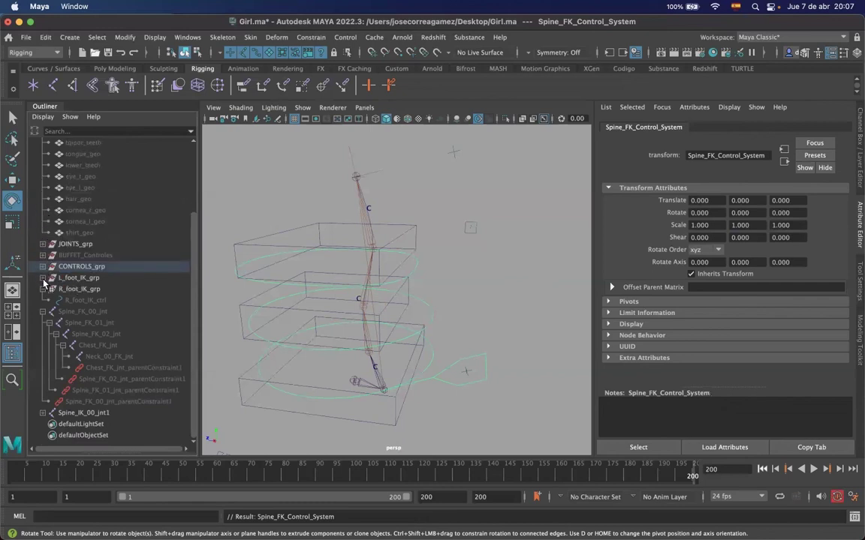
left_click(43, 278)
left_click(42, 301)
left_click(42, 301)
left_click(91, 300)
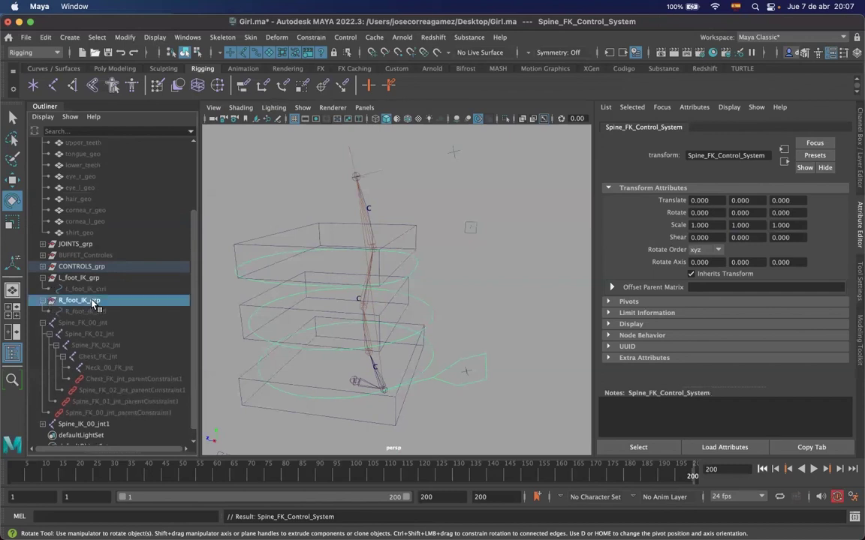
Parent L_foot_IK_grp and R_foot_IK_grp under CONTROLS_grp, one after the other
left_click(86, 278)
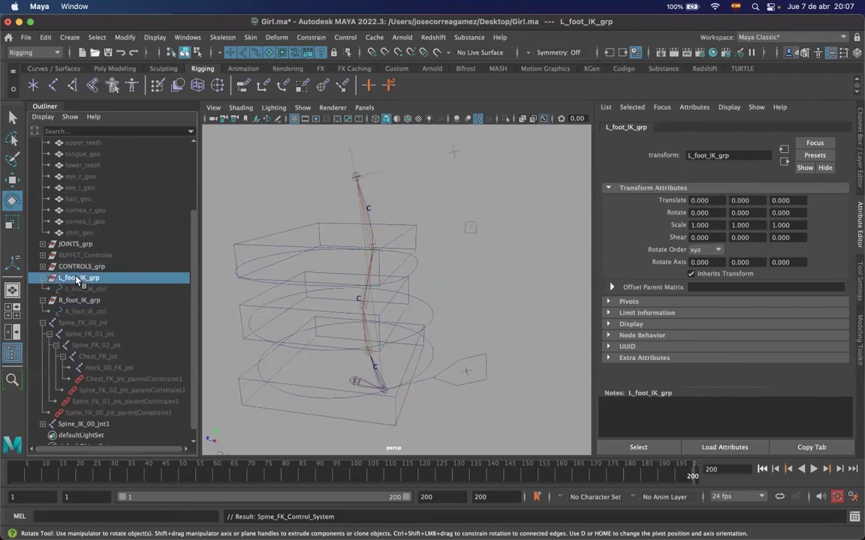
left_click(81, 267, "ctrl")
key("p")
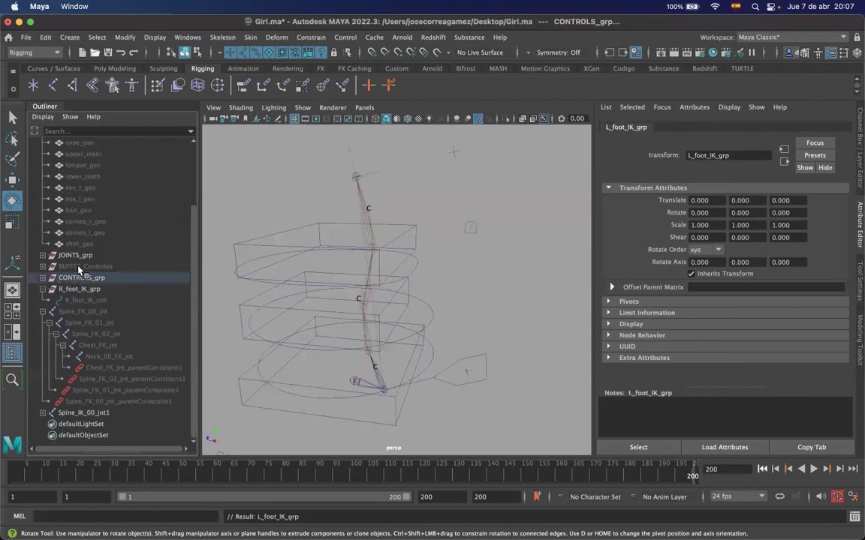
left_click(69, 289)
left_click(75, 278, "ctrl")
key("p")
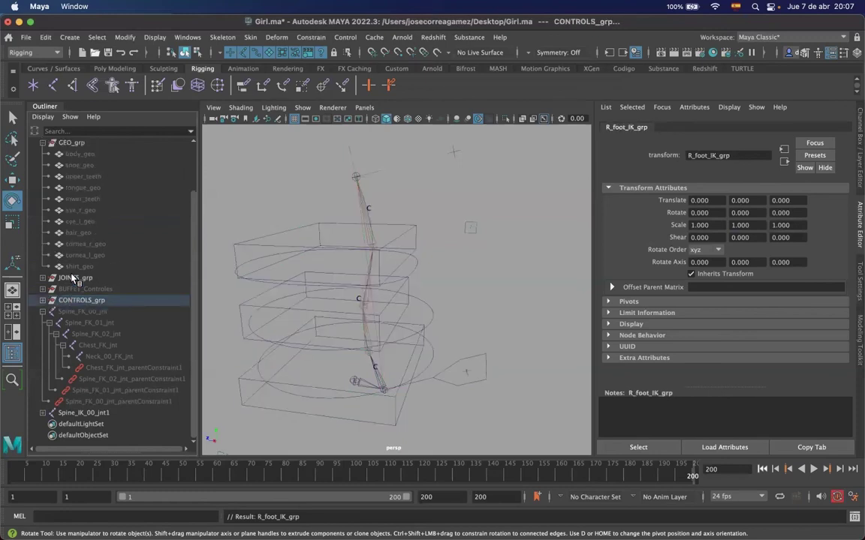
Expand CONTROLS_grp and the Spine_IK_00_jnt1 chain to examine the grouped controls and the loose spine joints
left_click(43, 300)
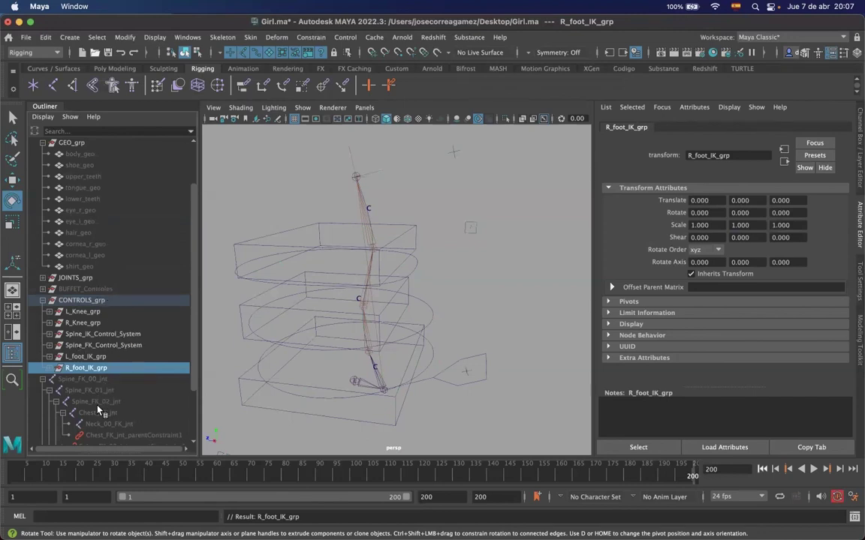
scroll(174, 328, "down", 3)
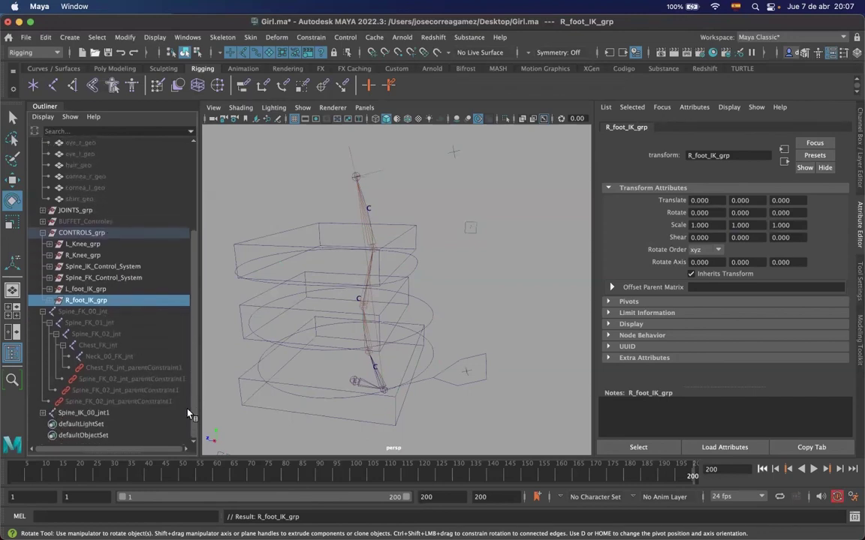
left_click(43, 412)
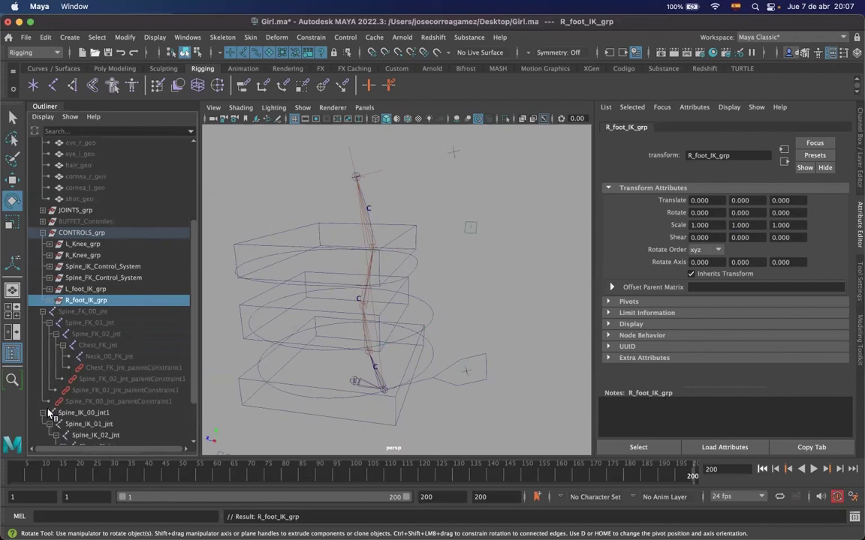
scroll(195, 348, "down", 3)
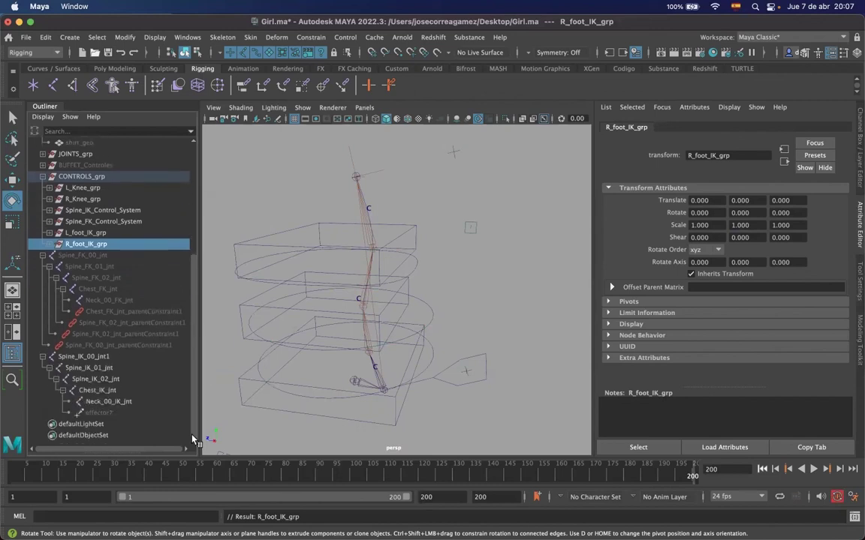